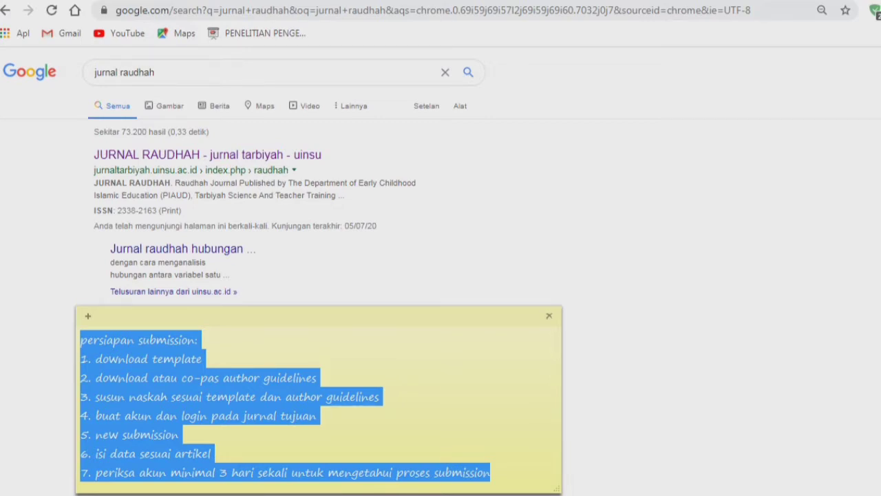
- Follow the first 'jurnal raudhah' search result to jurnaltarbiyah.uinsu.ac.id/index.php/raudhah
click(200, 376)
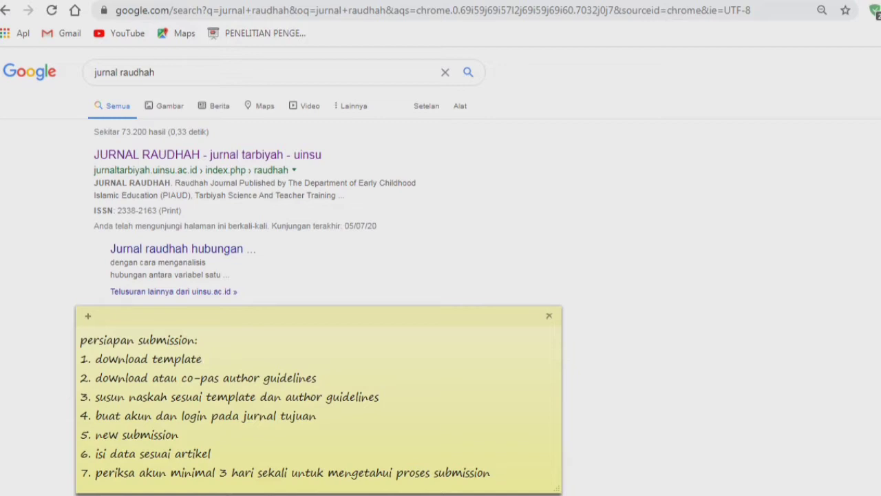
key(alt+Tab)
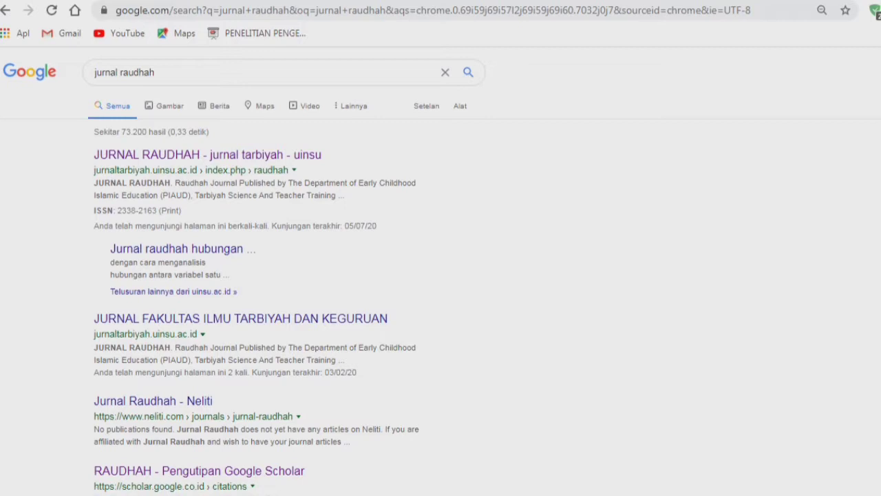
drag(93, 154, 290, 170)
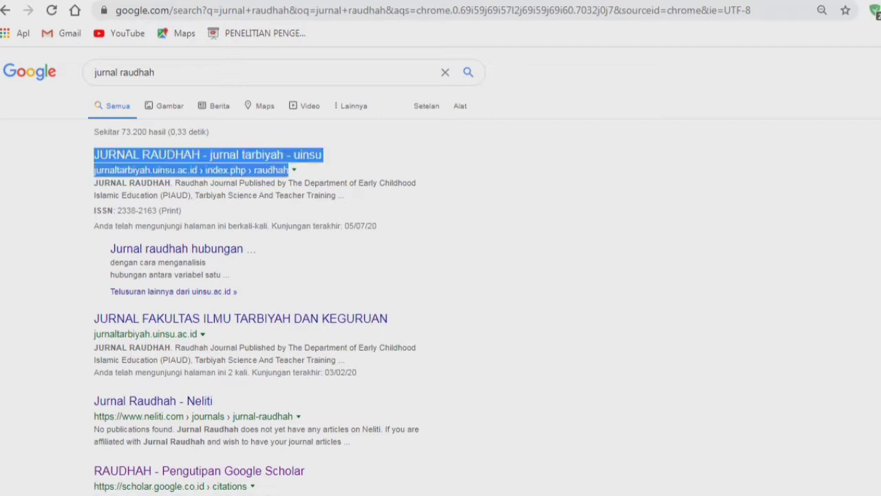
click(371, 165)
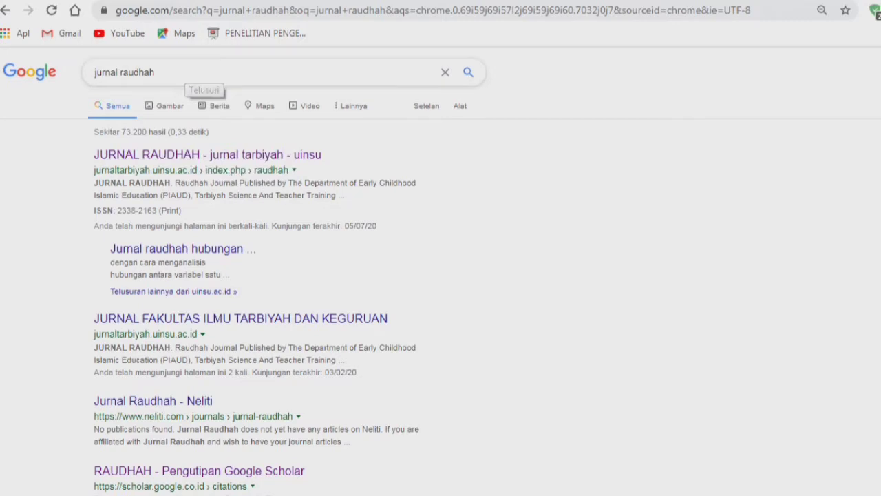
click(185, 73)
click(386, 276)
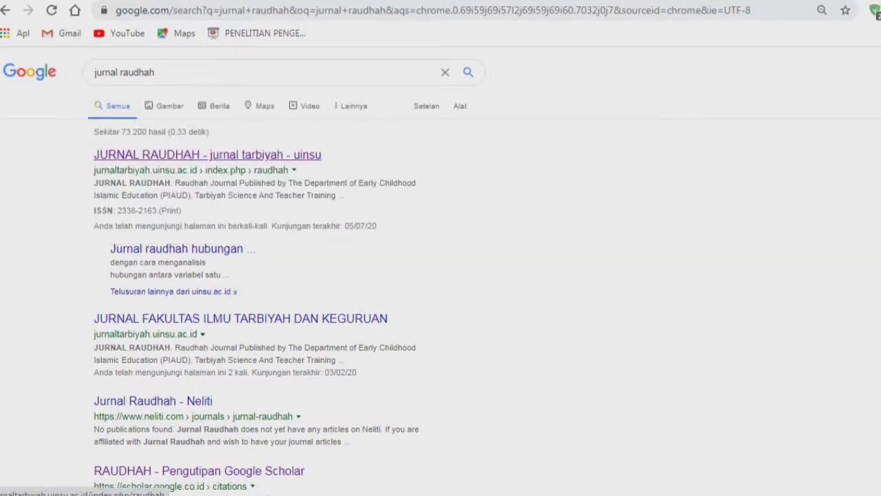
click(206, 155)
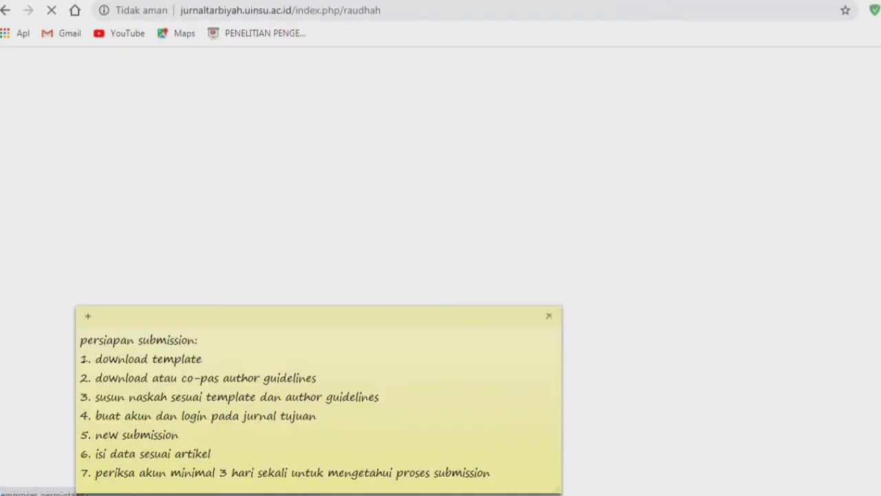
- Open the Journal Template sidebar link, loading TEMPLATE JURNAL RAUDHAH 2020.doc in Google Drive
key(shift+Home)
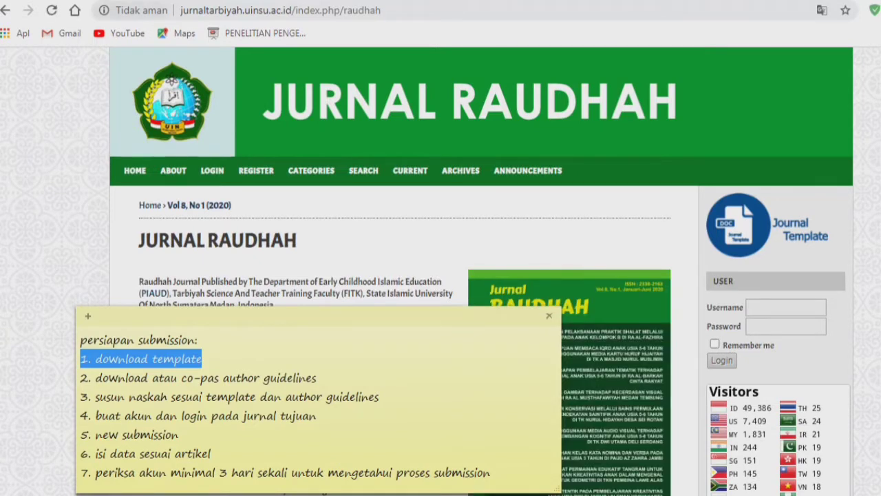
key(alt+Tab)
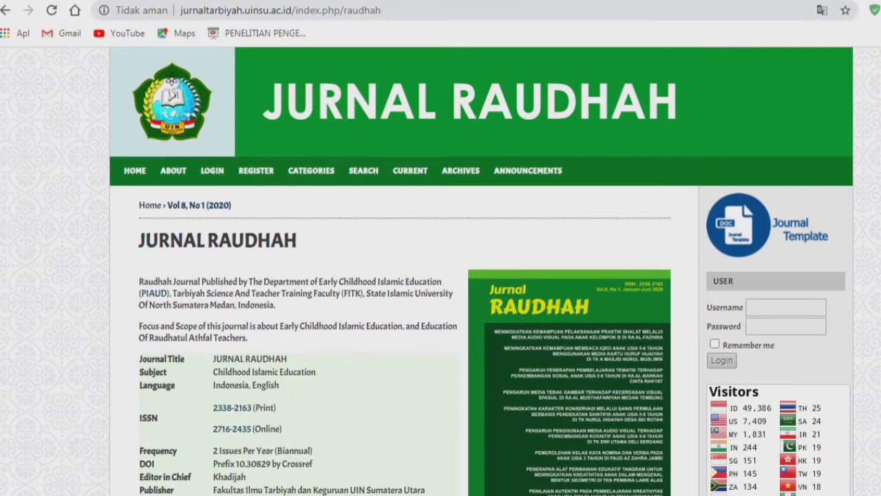
drag(180, 10, 381, 10)
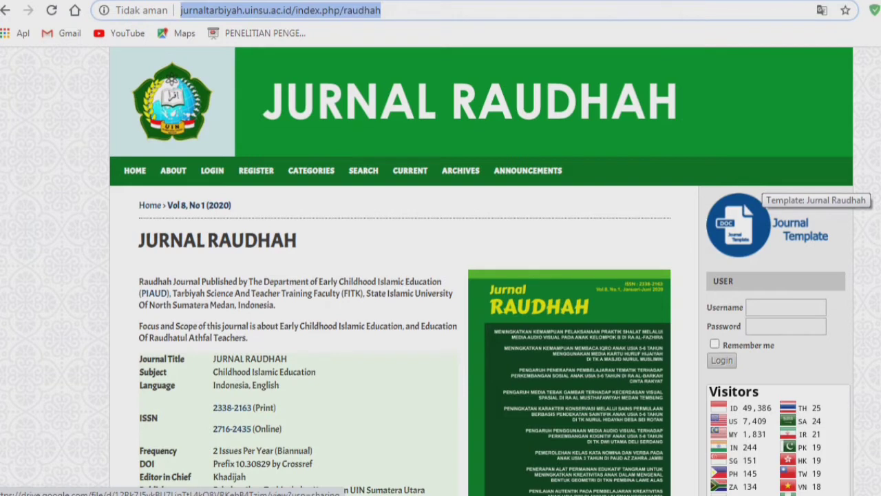
click(766, 222)
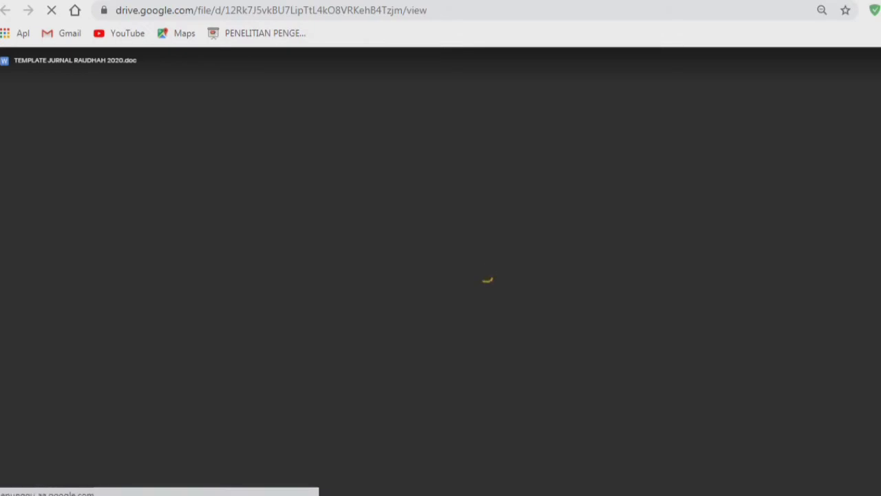
- Bring up the submission checklist sticky note and move it toward the page centre
mouse_move(279, 495)
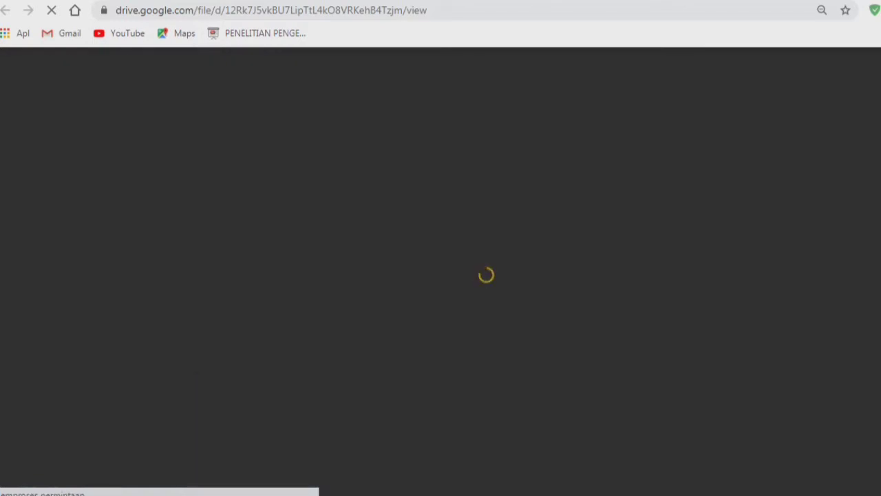
click(118, 495)
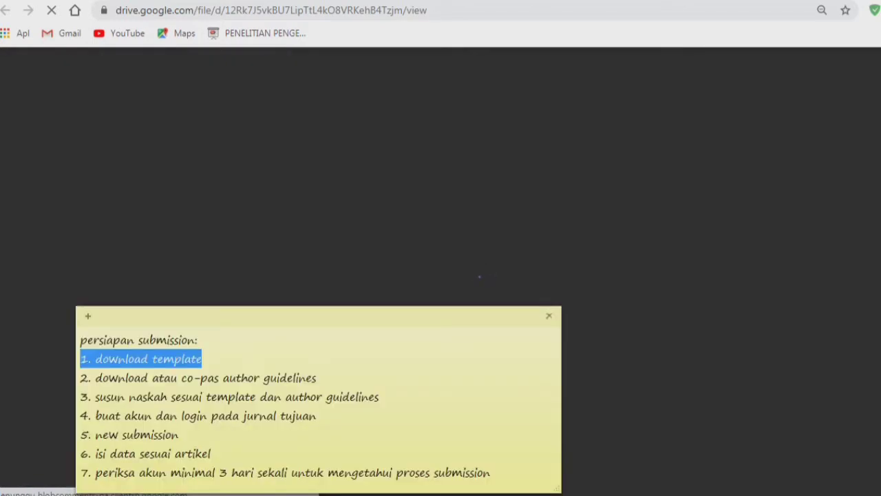
drag(318, 315, 380, 178)
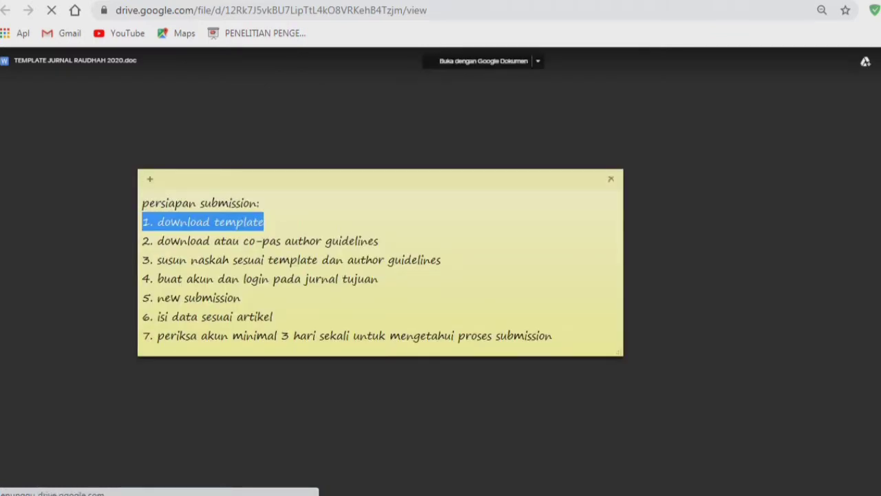
click(266, 222)
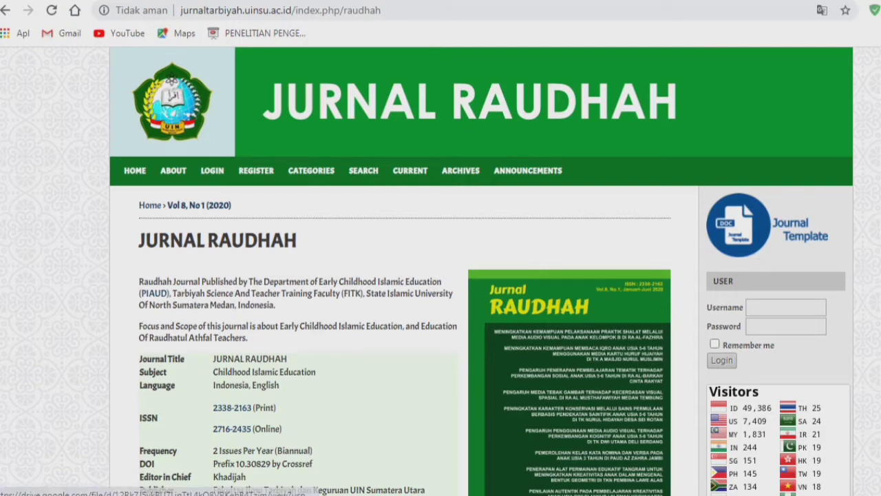
- Open the journal's About page and scroll through its sections
click(173, 170)
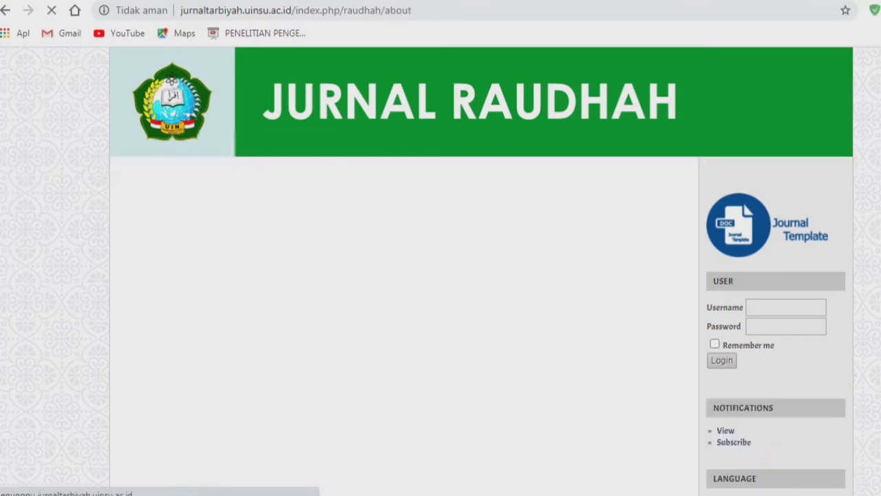
scroll(441, 271, down, 1)
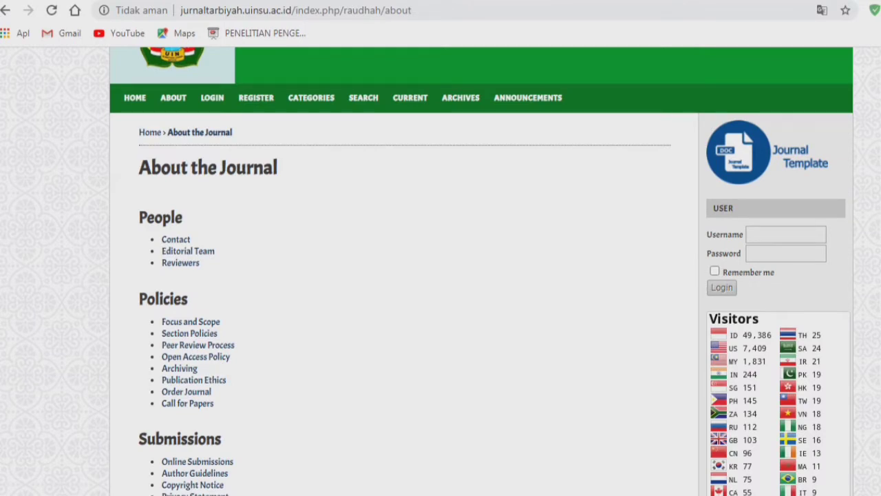
scroll(441, 271, down, 3)
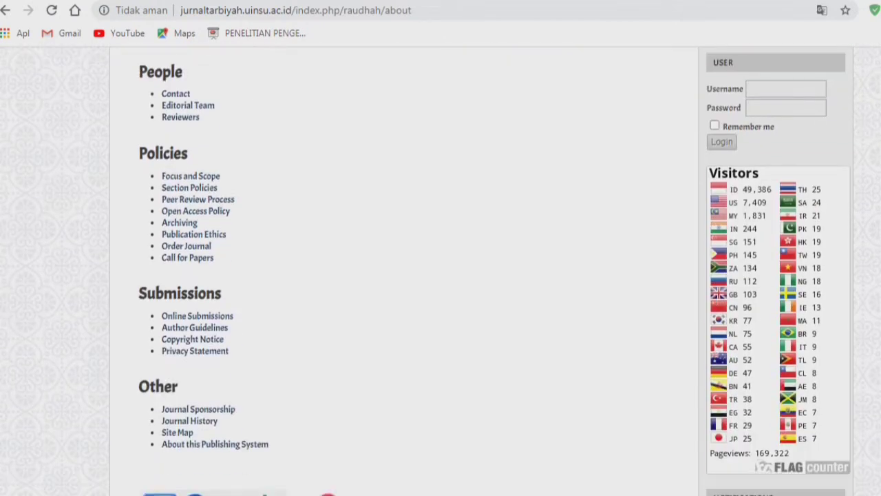
scroll(441, 271, down, 1)
scroll(441, 271, up, 5)
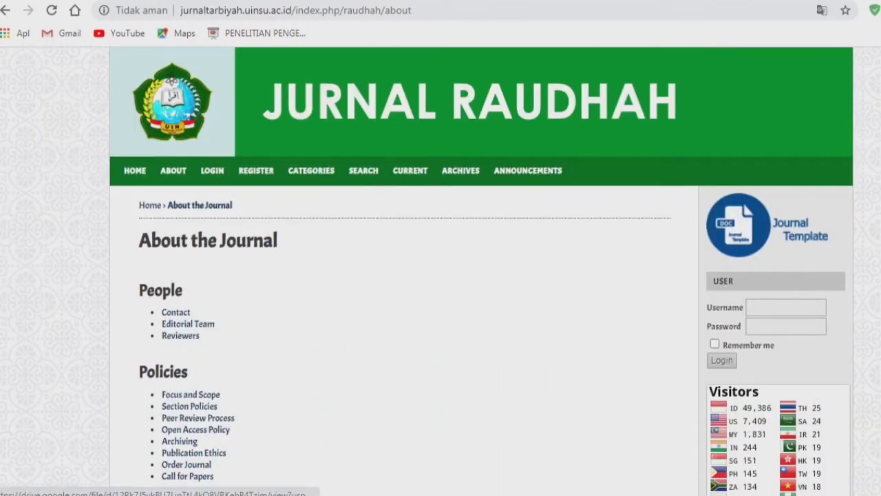
scroll(440, 271, down, 2)
scroll(441, 272, down, 2)
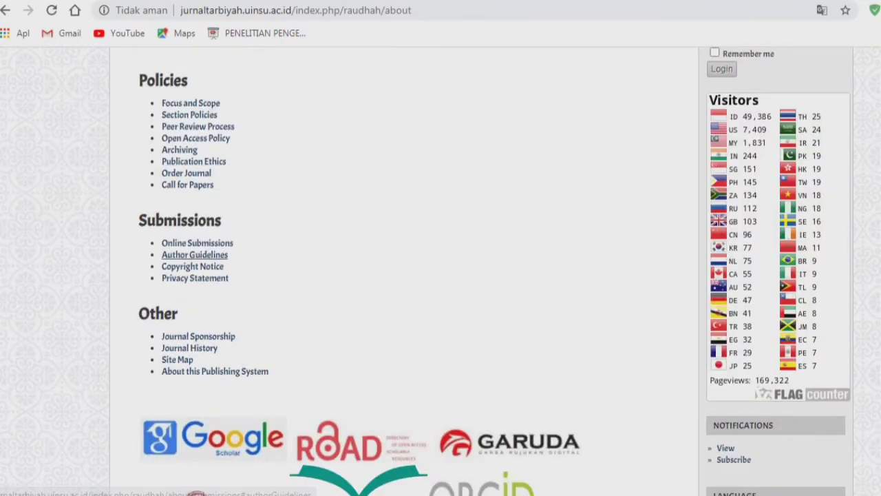
- Go to Online Submissions and follow the TEMPLATE link in Author Guidelines item 9
drag(139, 220, 233, 243)
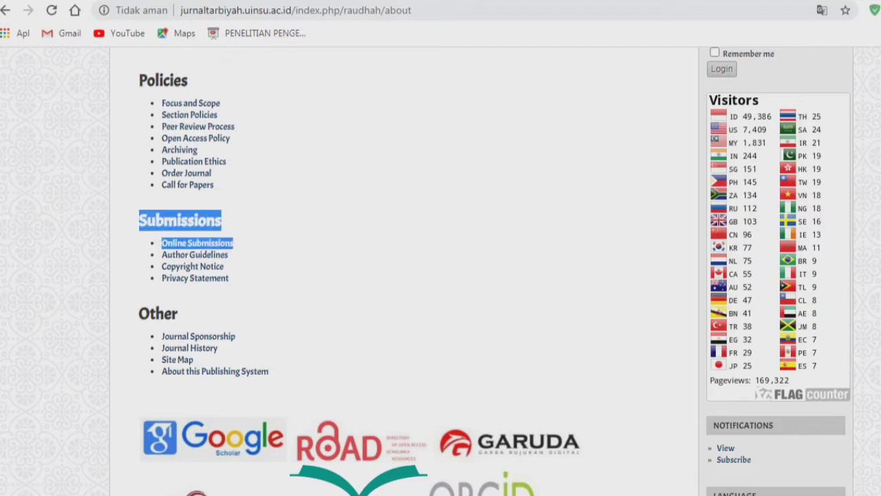
click(296, 243)
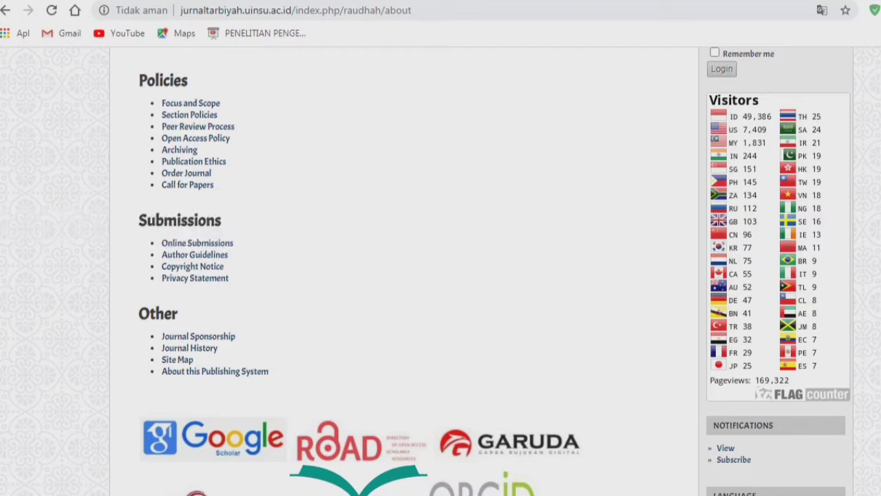
click(197, 242)
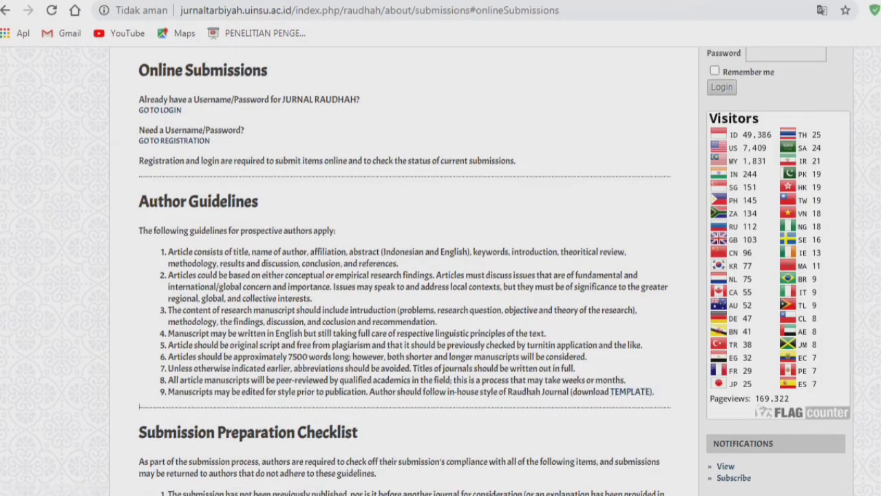
drag(655, 392, 571, 391)
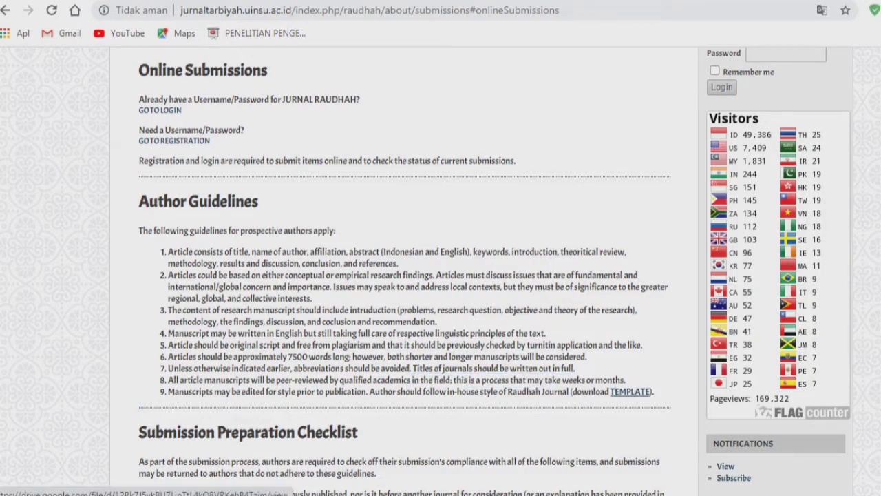
click(630, 391)
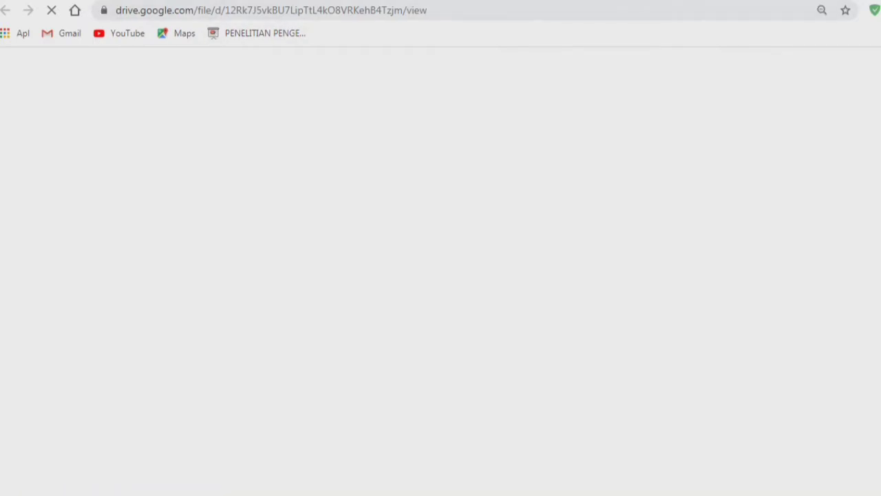
- View the TEMPLATE JURNAL RAUDHAH 2020 preview zoomed in, then close it
key(ctrl+shift+Tab)
key(ctrl+Tab)
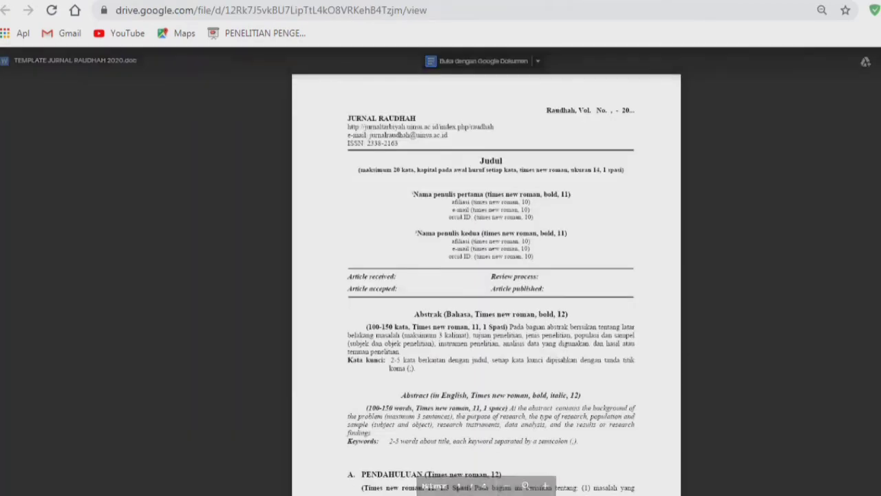
key(ctrl+plus)
key(ctrl+plus)
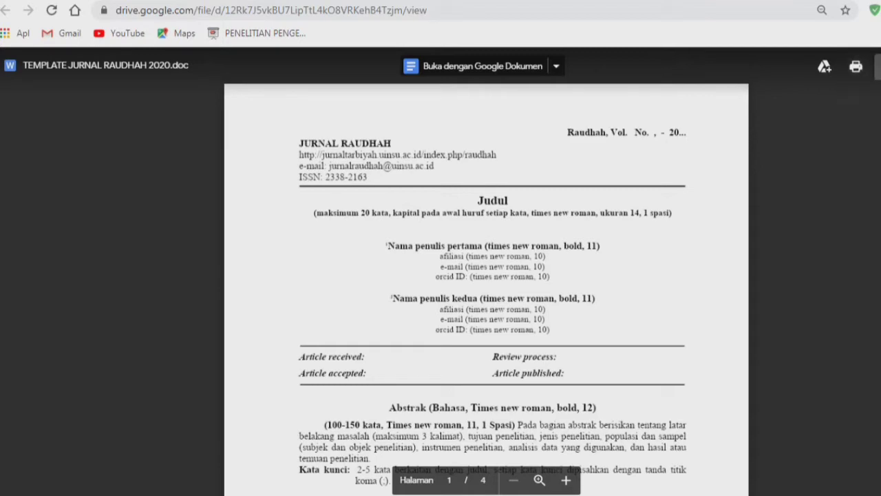
key(ctrl+w)
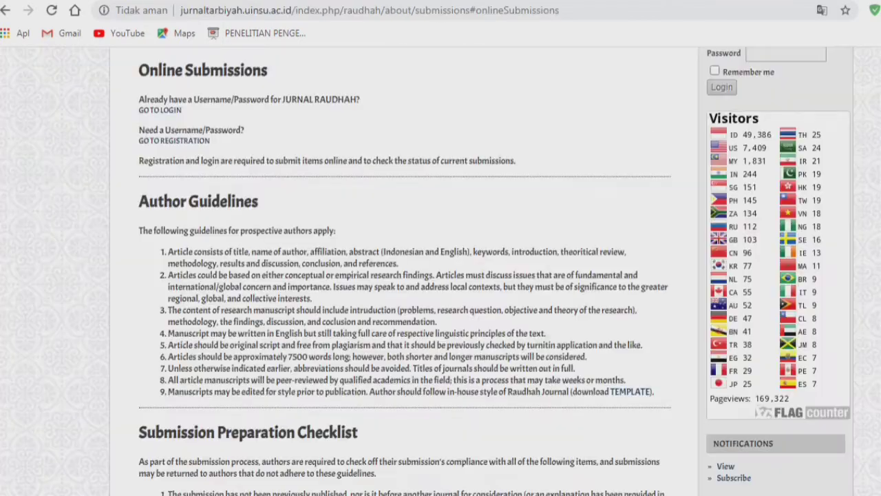
- Check the author guidelines step in the note, then go to About > Online Submissions
key(alt+Tab)
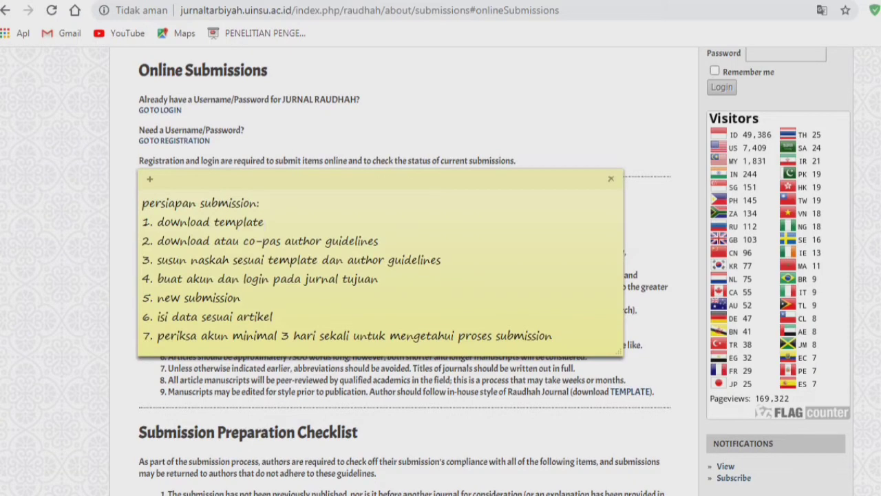
drag(379, 241, 142, 241)
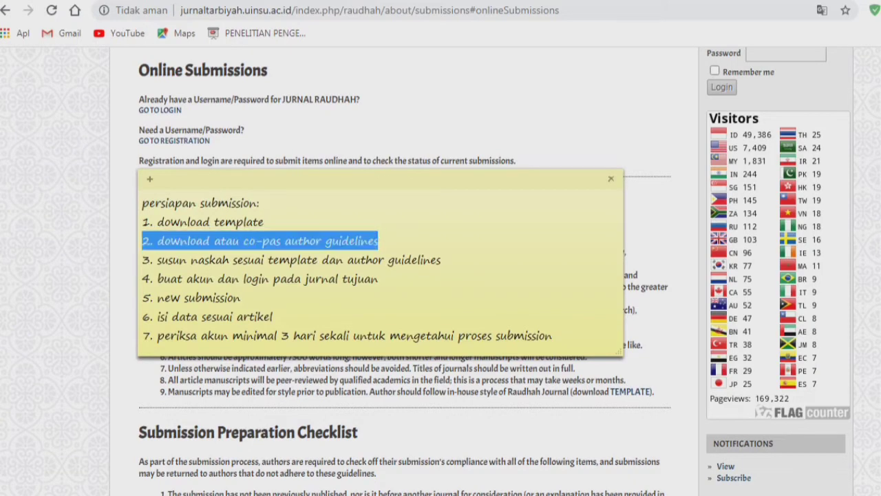
key(alt+Tab)
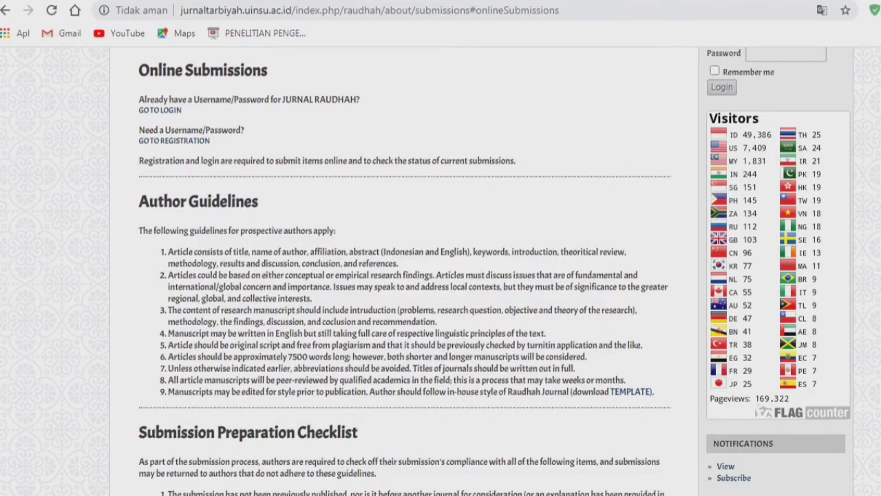
scroll(440, 276, up, 4)
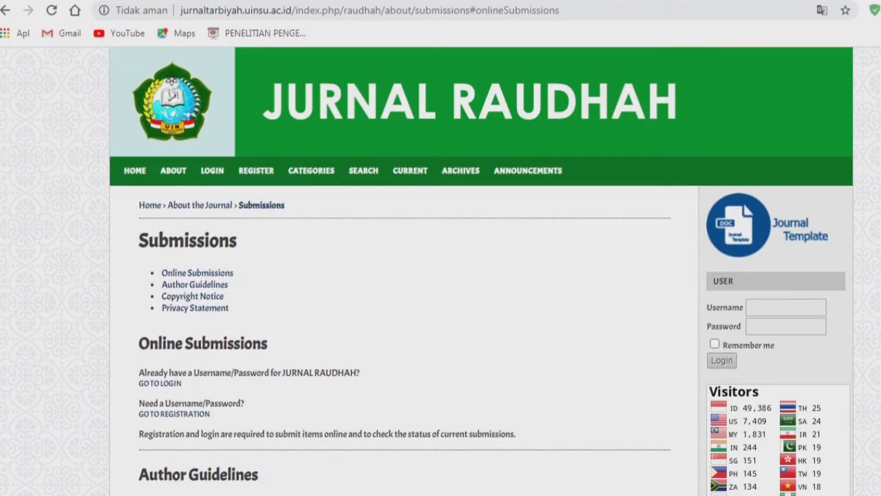
click(173, 170)
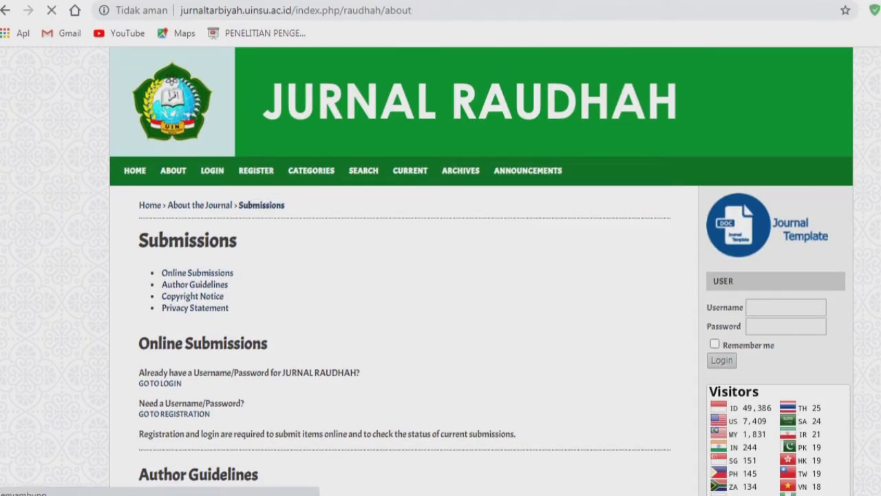
scroll(413, 275, down, 6)
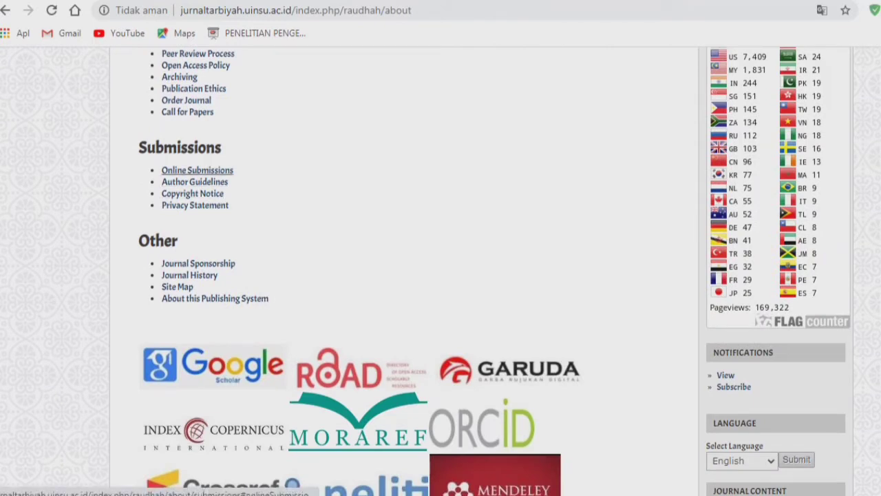
click(197, 170)
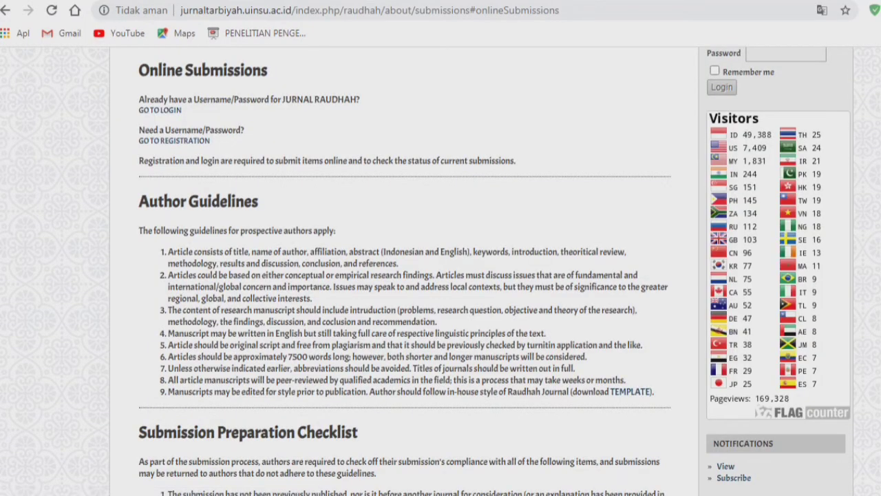
- Select the Author Guidelines and Submission Preparation Checklist text and open a blank tab
drag(140, 70, 264, 171)
scroll(441, 268, down, 2)
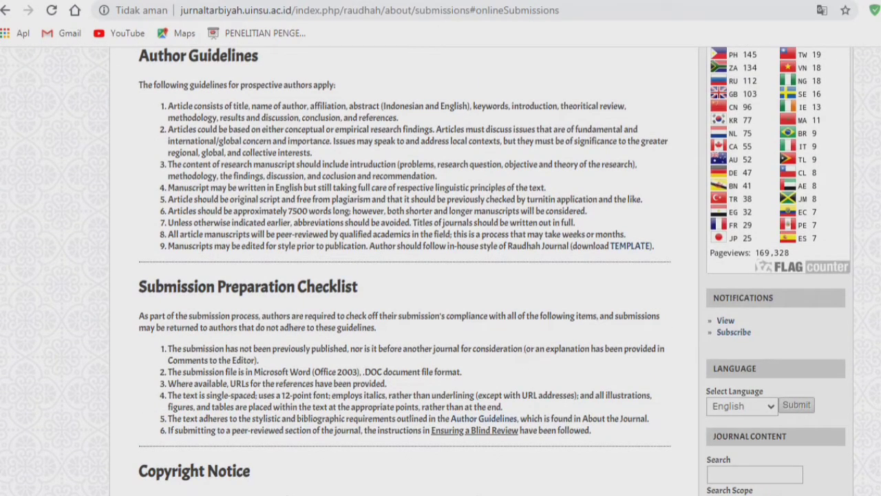
drag(590, 431, 140, 172)
scroll(405, 270, down, 3)
scroll(404, 269, up, 1)
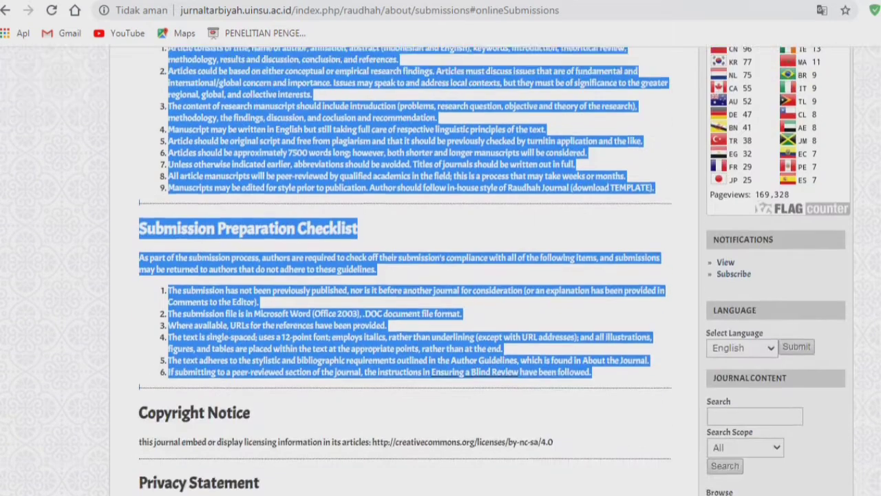
scroll(405, 269, up, 2)
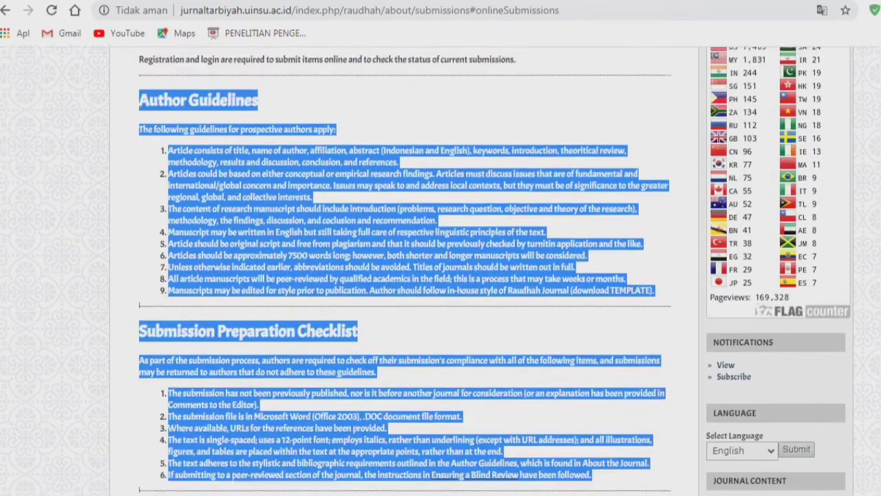
scroll(405, 270, down, 2)
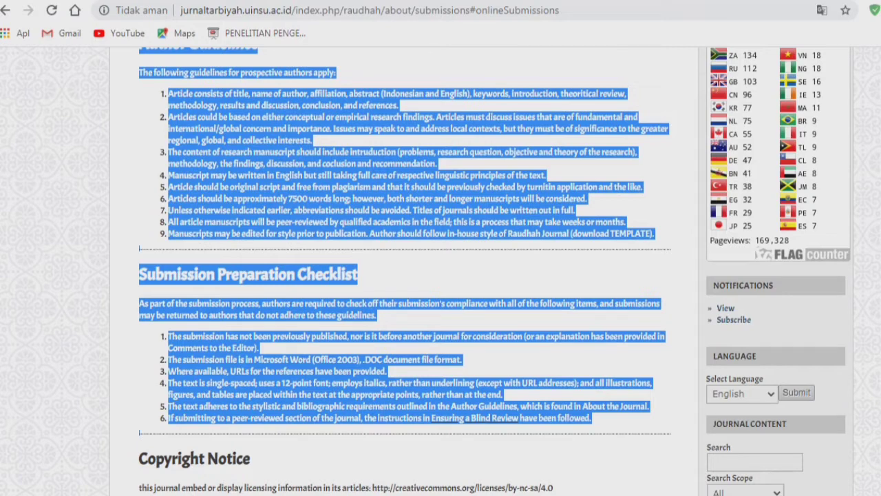
scroll(405, 270, up, 1)
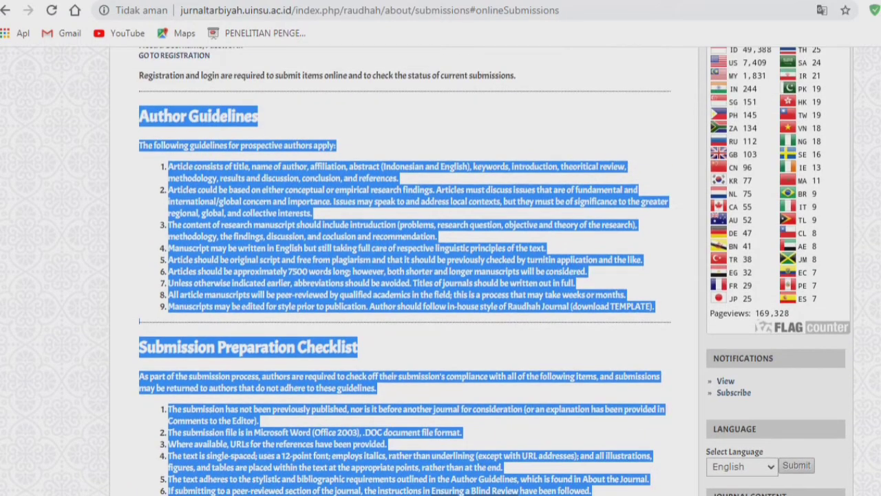
key(ctrl+t)
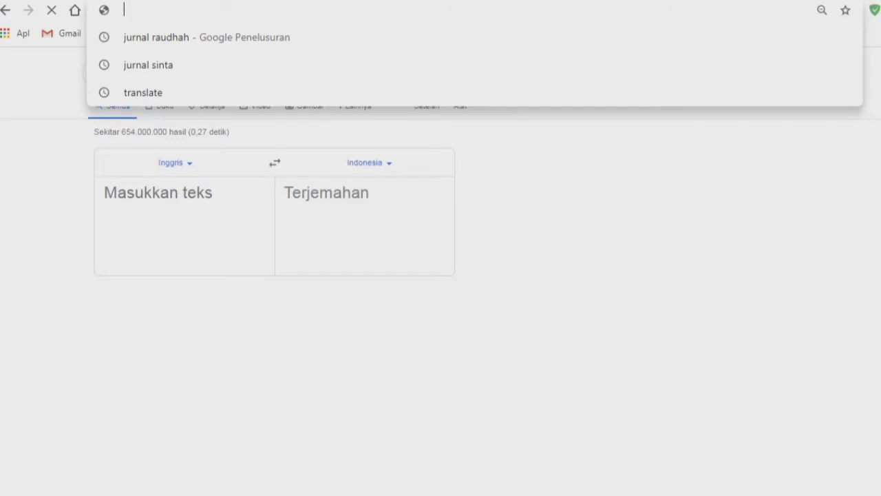
- Paste the Author Guidelines into Google Translate and copy the Indonesian translation
text(t)
click(152, 194)
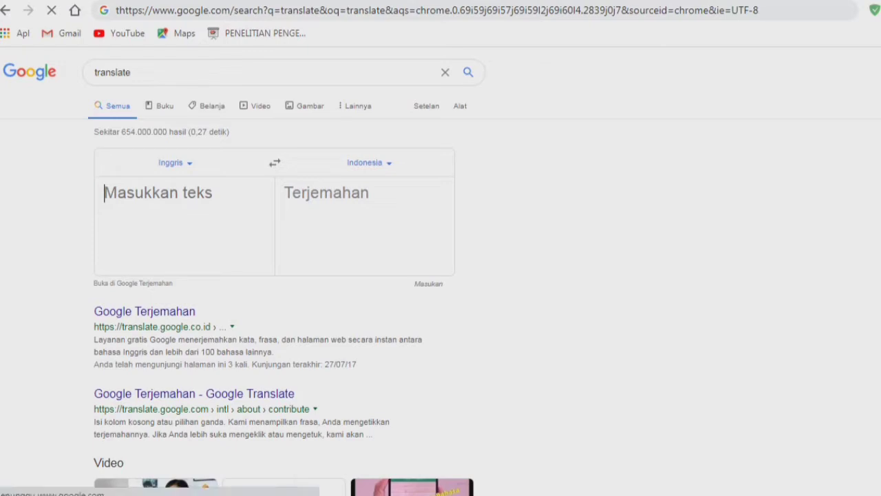
key(ctrl+v)
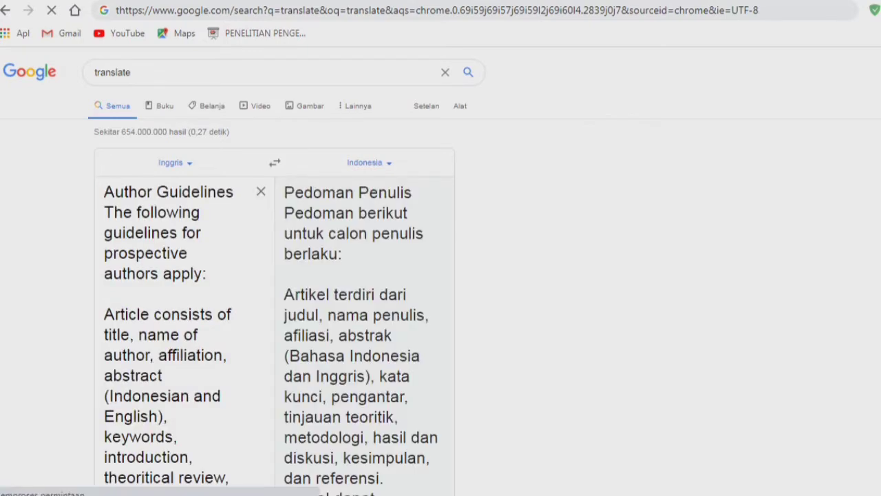
scroll(275, 290, down, 6)
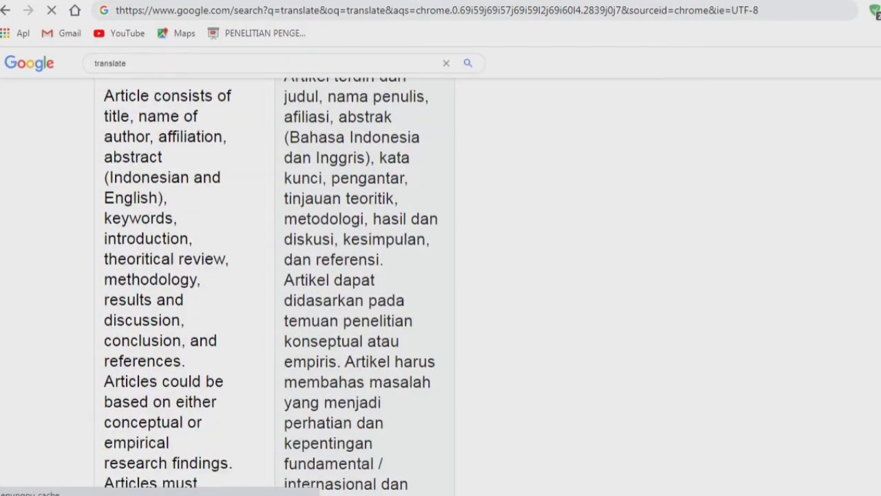
scroll(275, 289, down, 20)
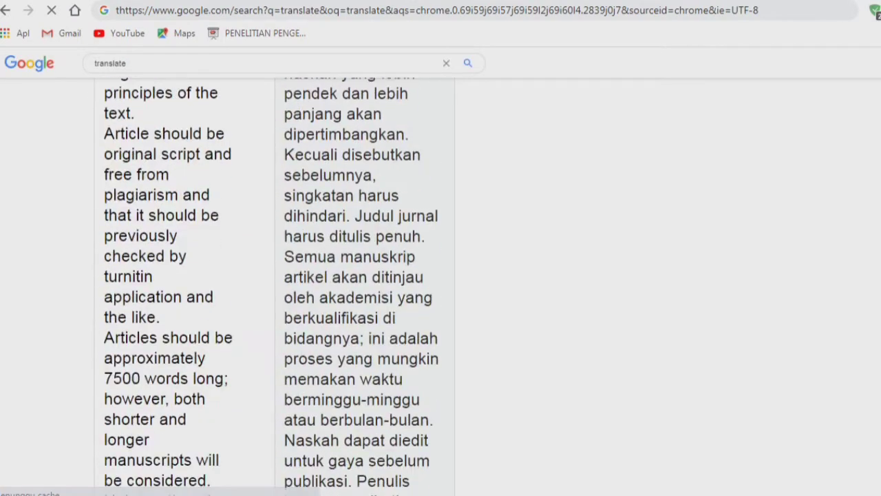
scroll(275, 289, down, 15)
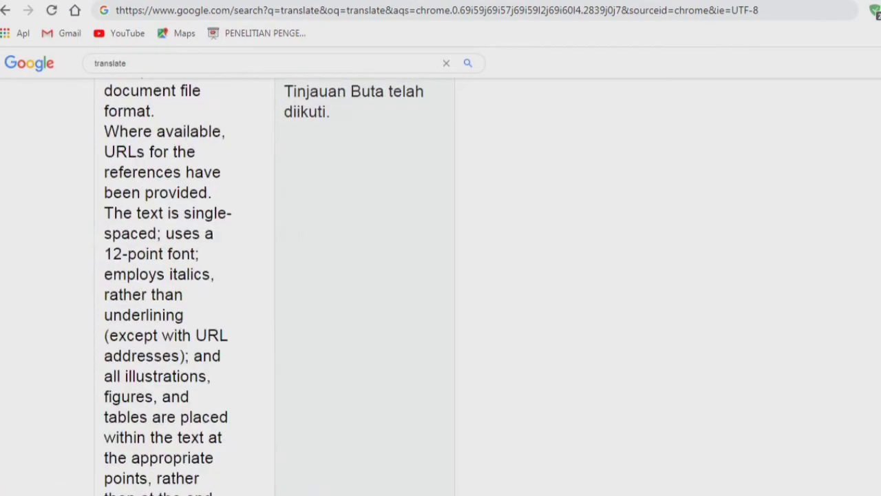
scroll(275, 289, down, 15)
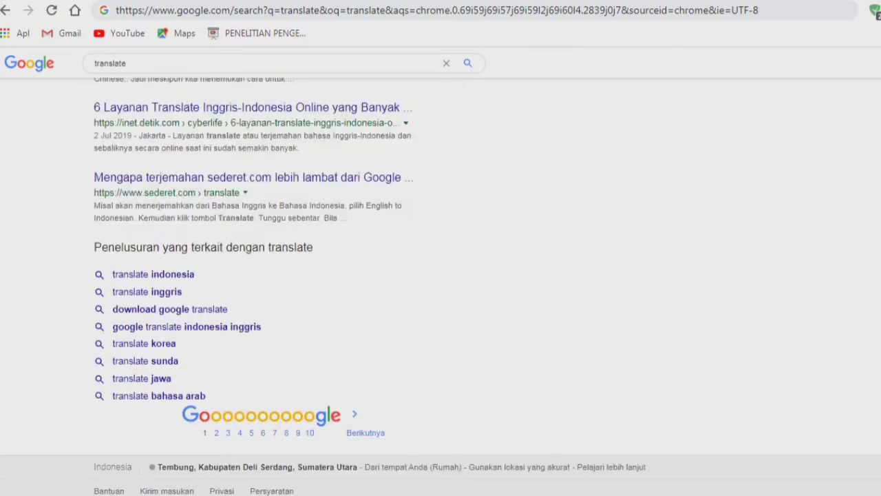
scroll(276, 289, up, 13)
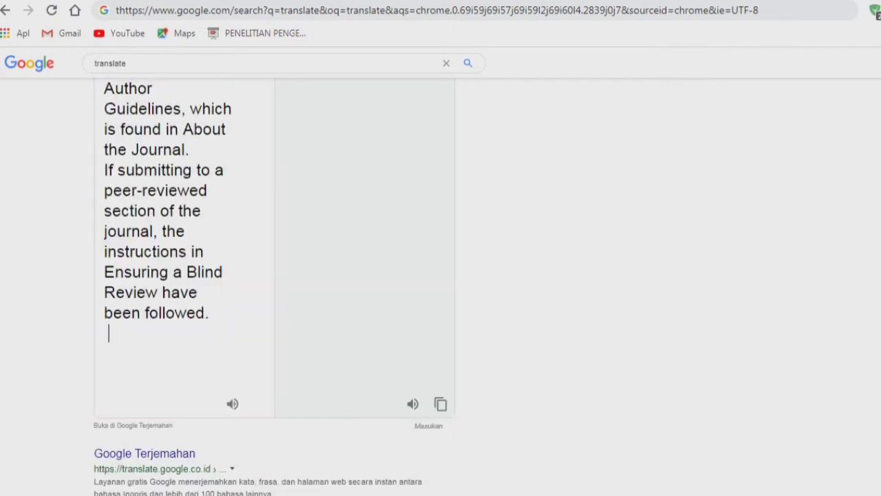
click(440, 403)
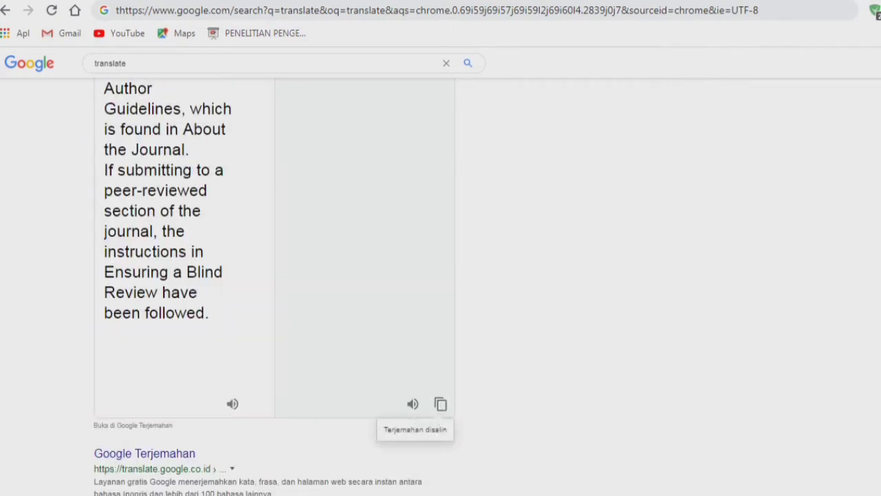
key(super)
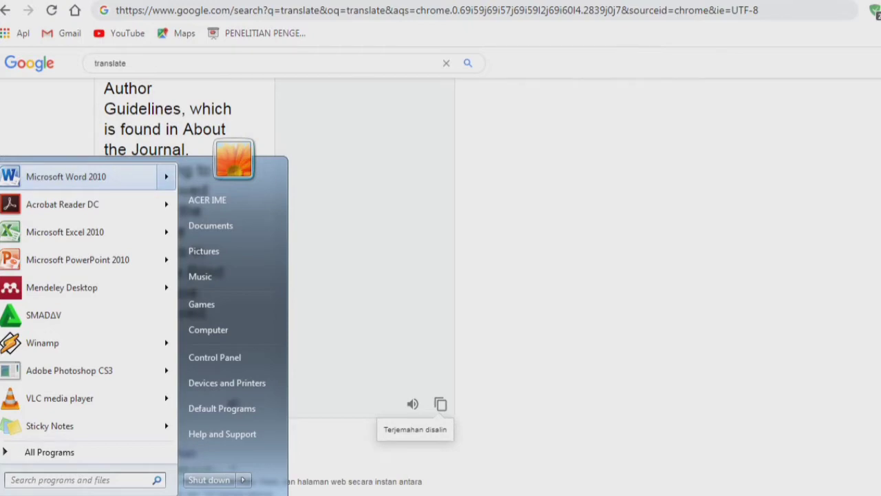
- Return to the journal Submissions page and clear the guidelines text selection
click(66, 177)
key(ctrl+shift+Tab)
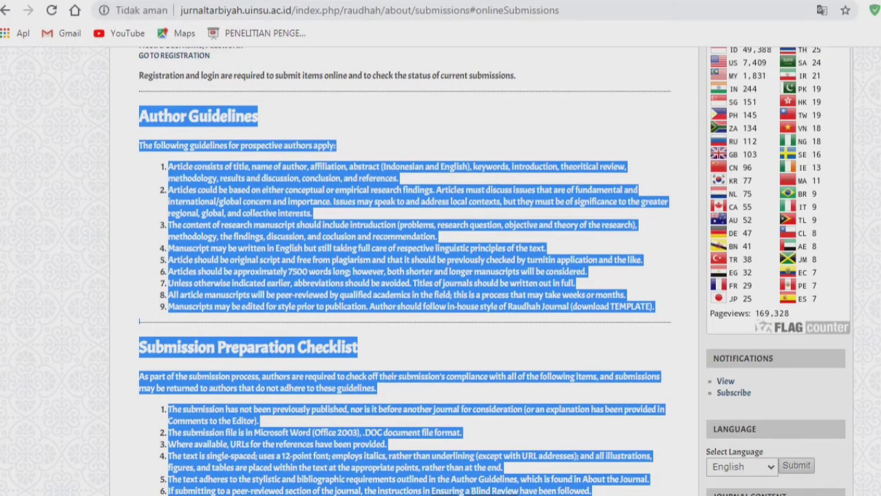
click(413, 275)
scroll(413, 276, down, 2)
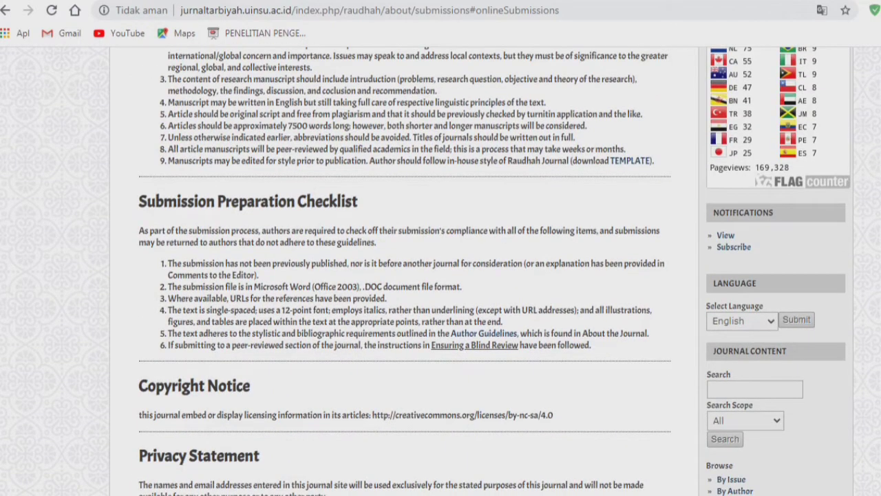
scroll(413, 276, up, 3)
scroll(413, 275, up, 2)
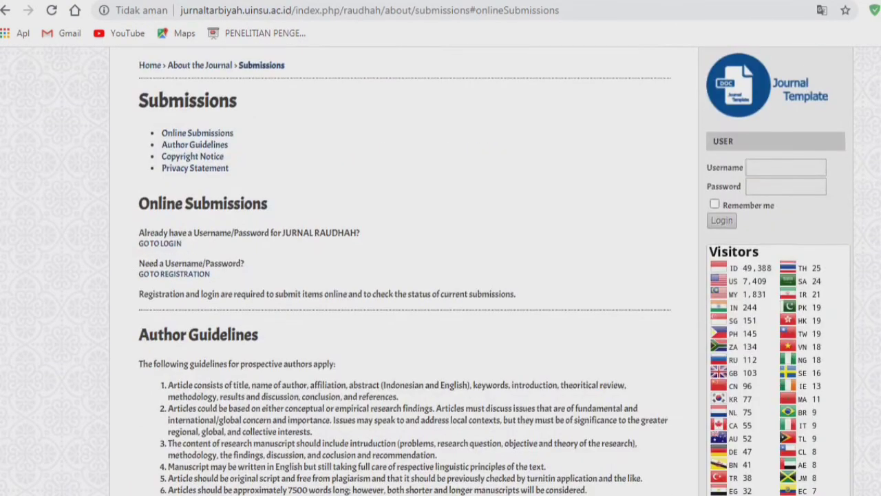
scroll(413, 275, up, 2)
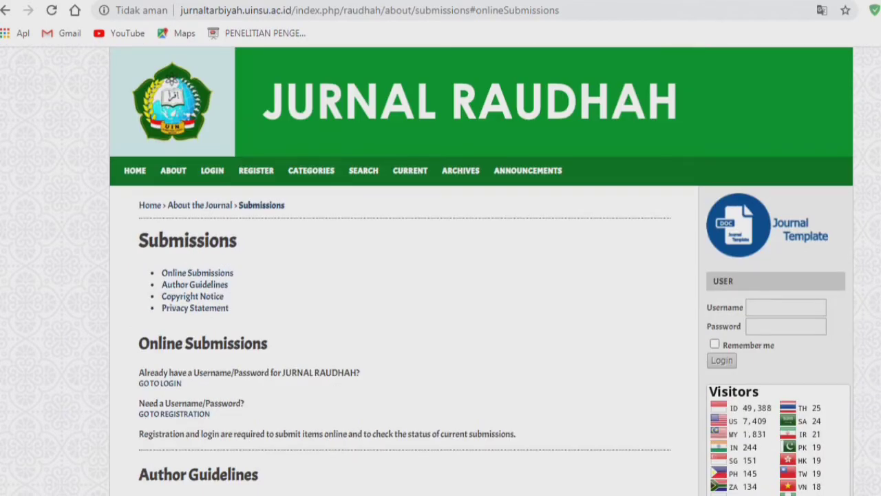
scroll(440, 275, down, 5)
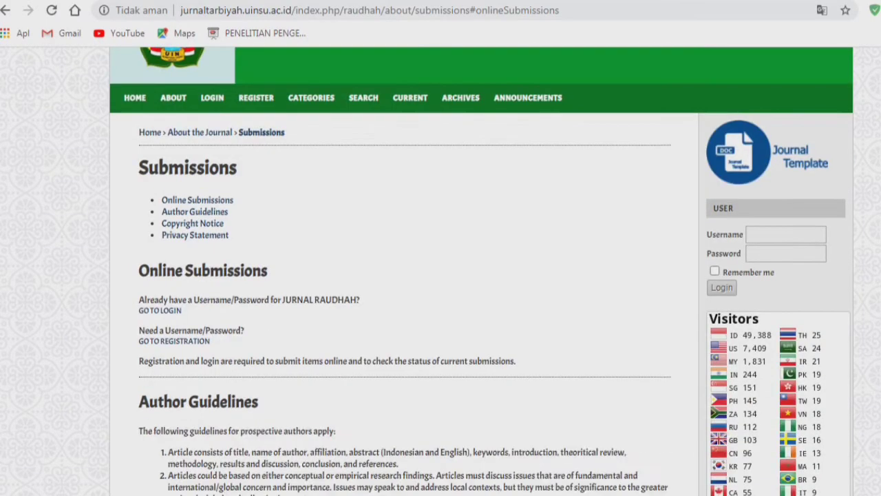
scroll(440, 275, down, 2)
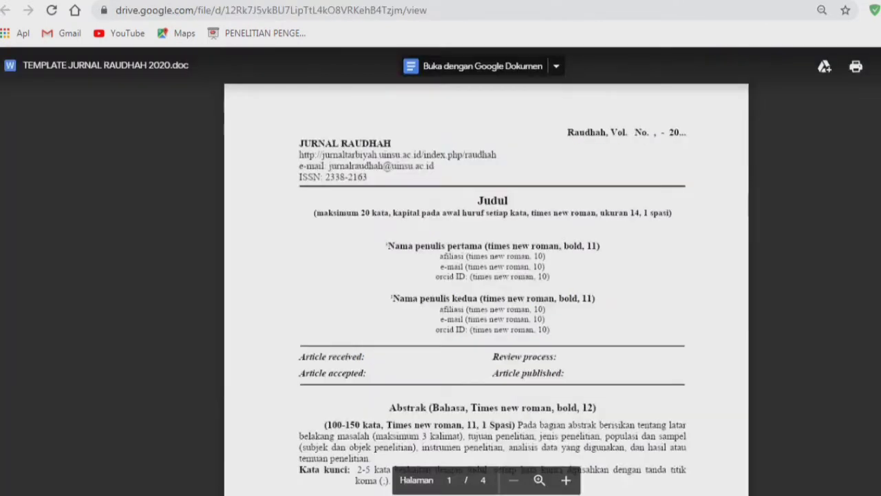
scroll(486, 275, down, 15)
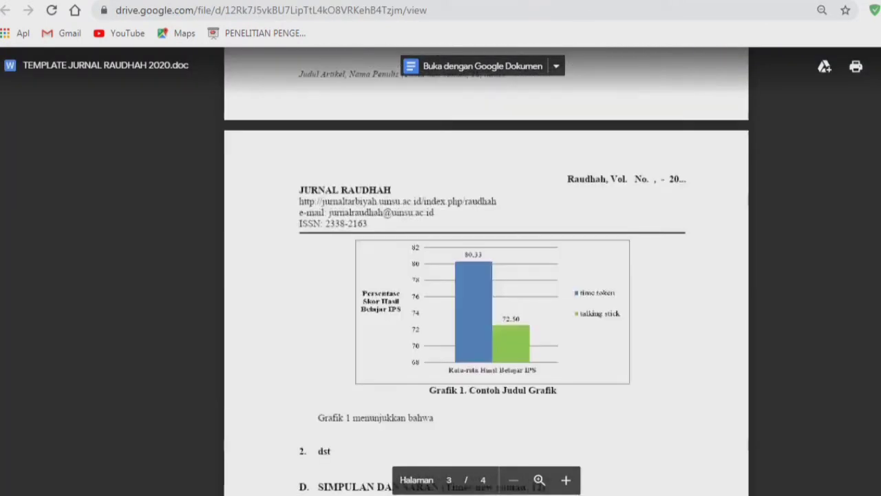
scroll(486, 275, down, 10)
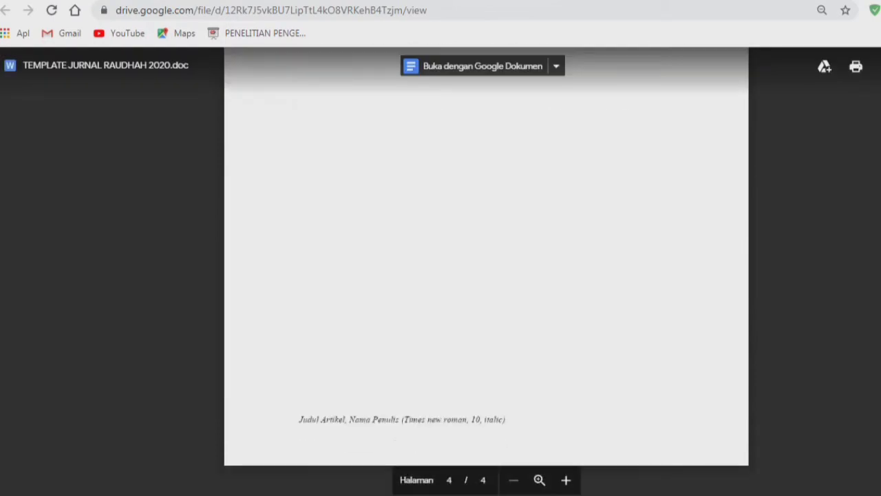
- Come back from the template preview to the Submissions page's Author Guidelines
key(ctrl+shift+Tab)
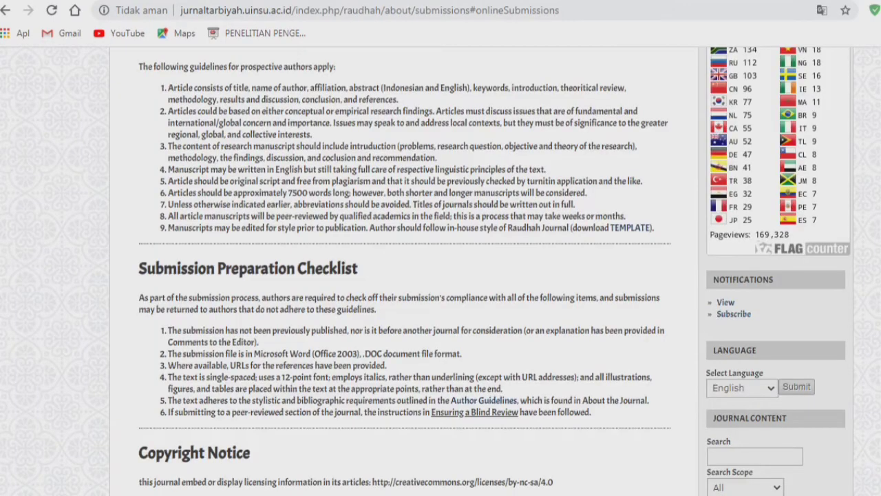
scroll(440, 275, up, 6)
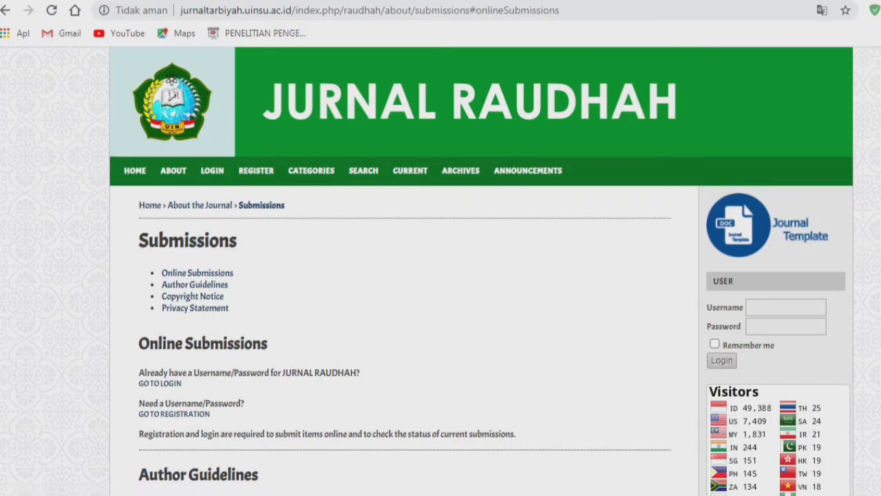
scroll(440, 275, down, 4)
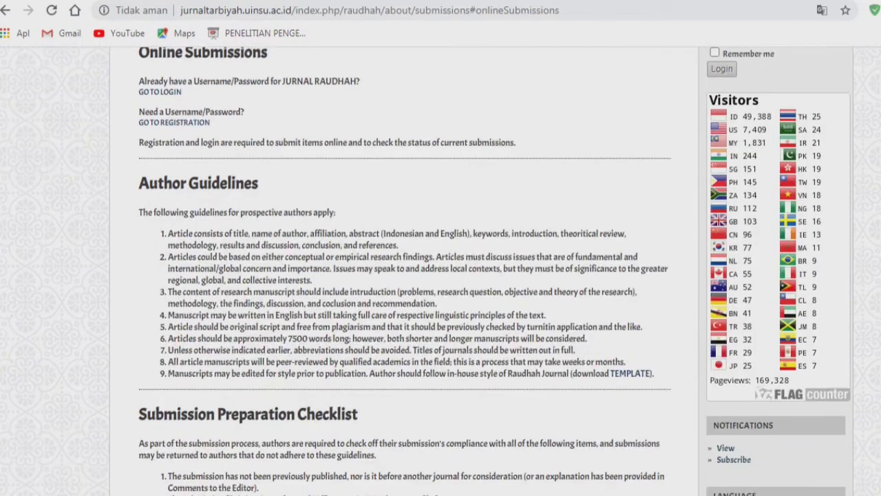
key(alt+Tab)
click(378, 241)
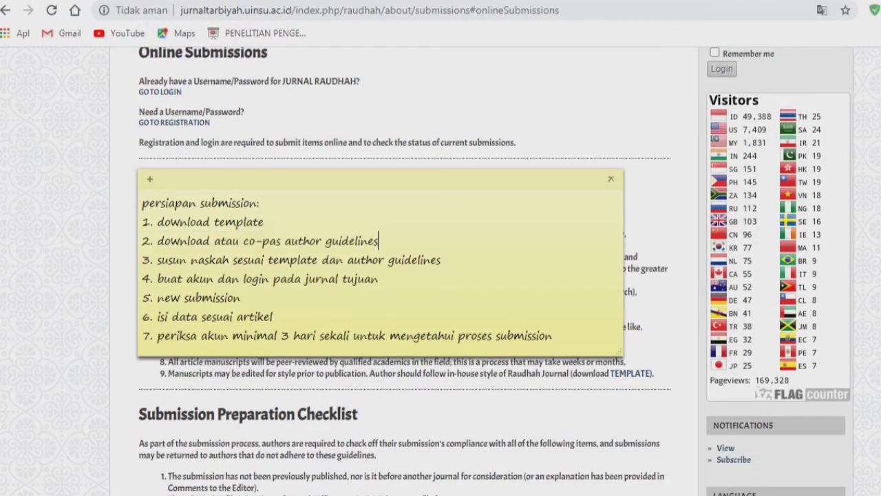
drag(378, 241, 142, 222)
key(alt+Tab)
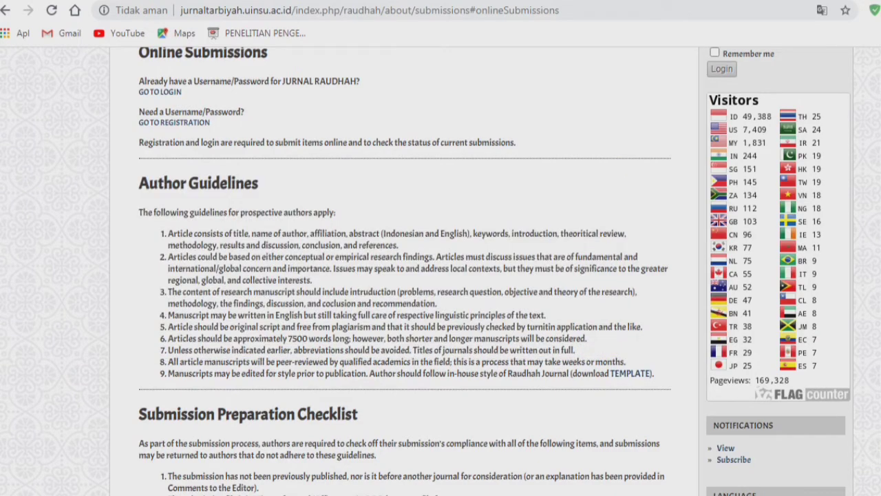
key(alt+Tab)
click(441, 260)
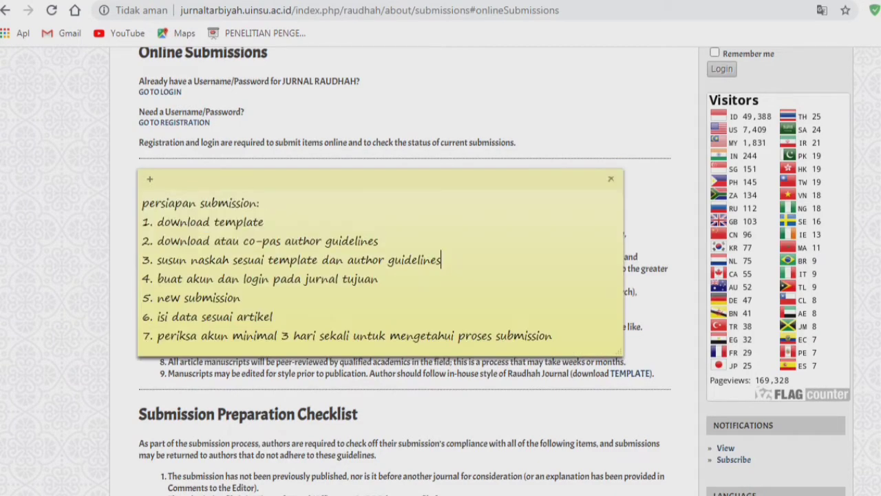
drag(441, 260, 142, 260)
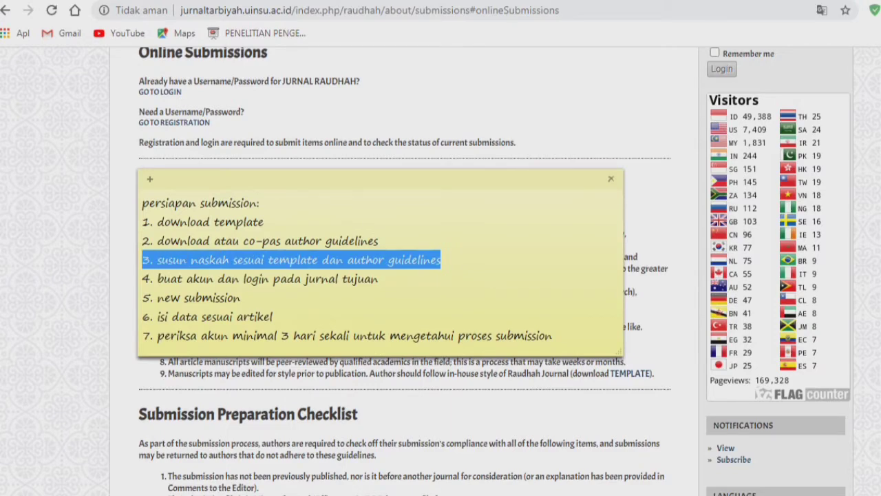
key(alt+Tab)
mouse_move(322, 495)
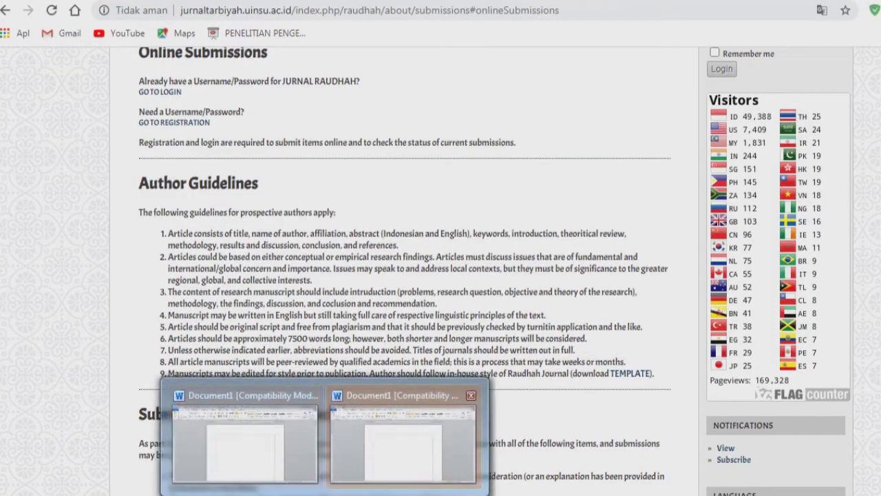
click(403, 446)
key(ctrl+w)
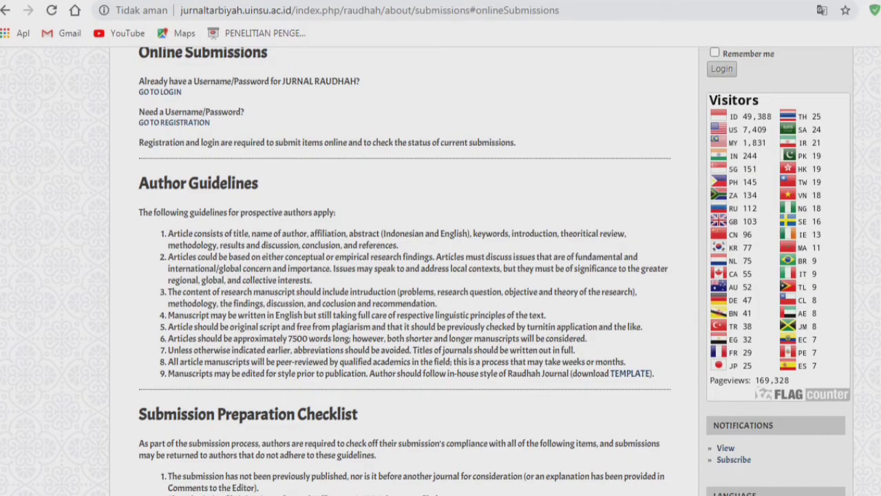
- Paste the Indonesian 'Pedoman Penulis' guidelines into blank Document1 and begin saving it
mouse_move(325, 494)
click(248, 446)
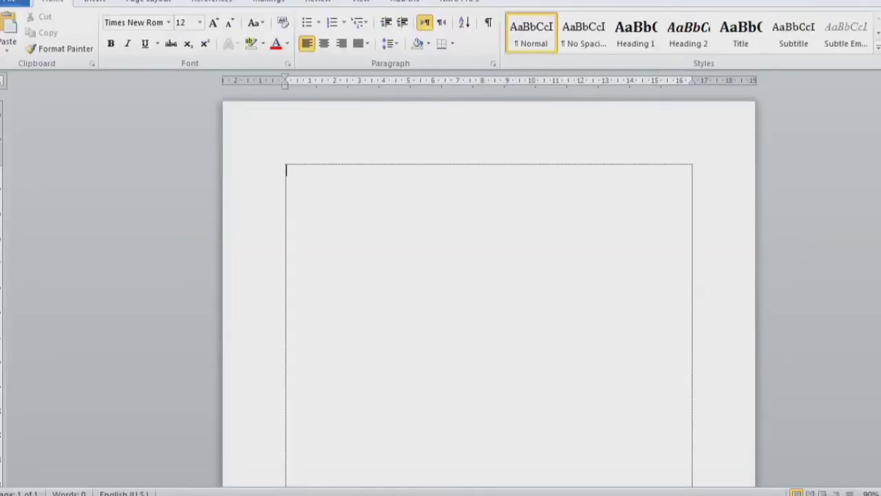
key(ctrl+v)
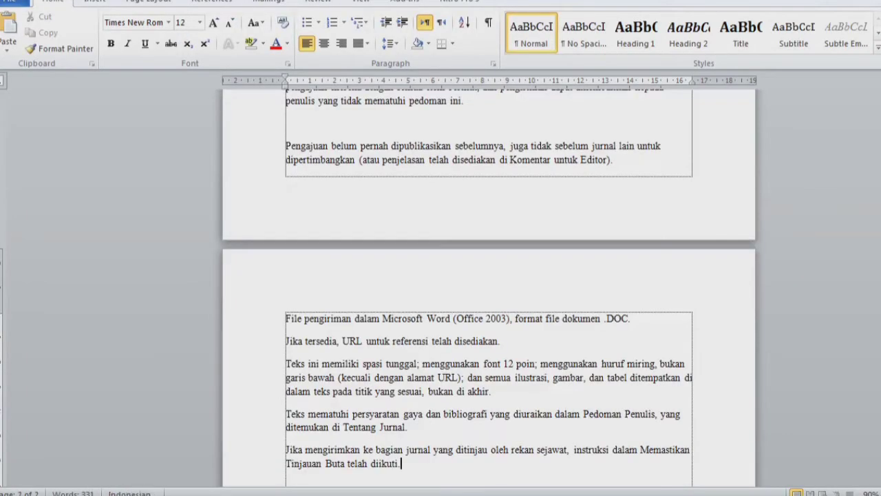
scroll(488, 288, up, 10)
scroll(489, 288, up, 4)
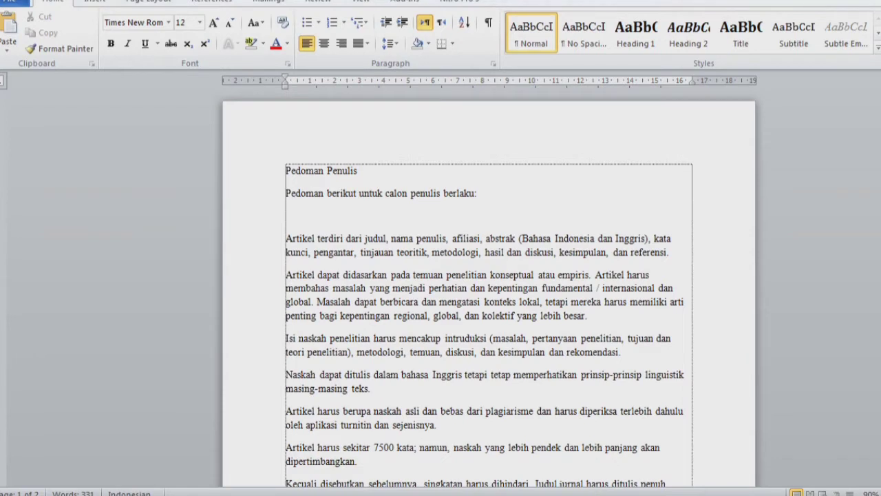
key(ctrl+s)
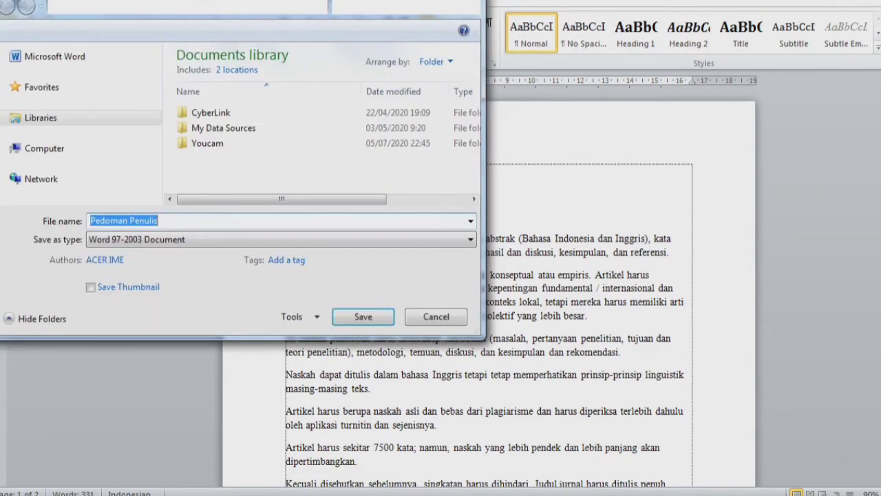
- Name the file 'author guidelines' and choose Data (D:) as the save location
text(pedoman penulsi)
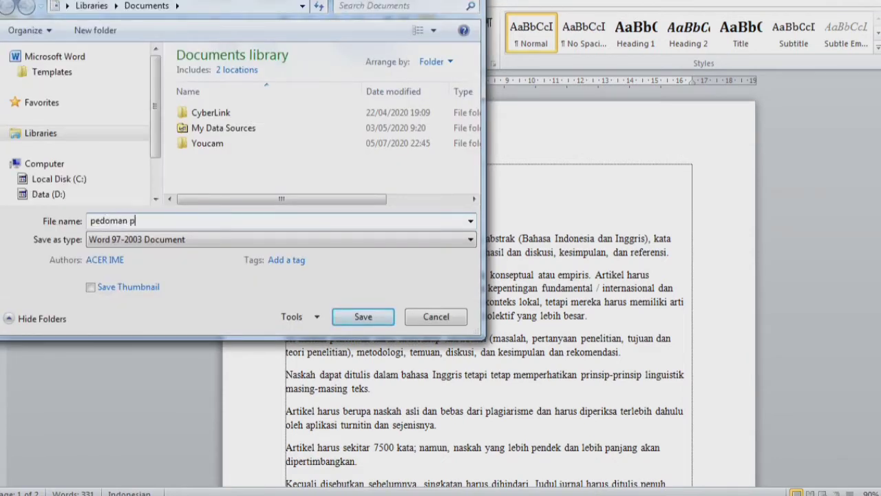
key(BackSpace)
key(BackSpace)
text(is)
key(ctrl+a)
text(author guidelines)
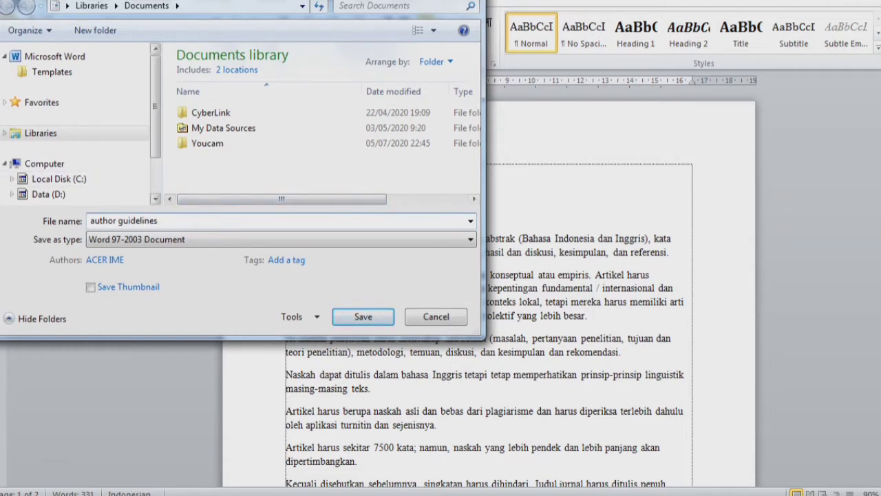
scroll(76, 124, down, 2)
click(50, 127)
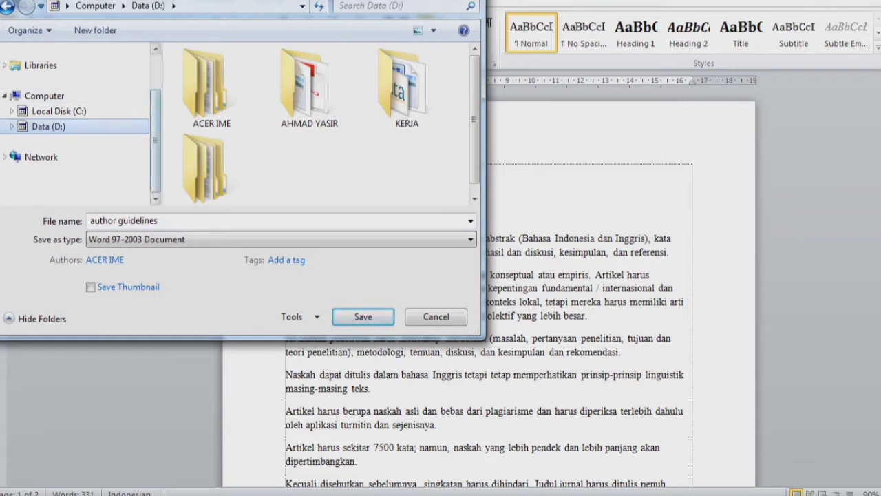
scroll(75, 124, up, 2)
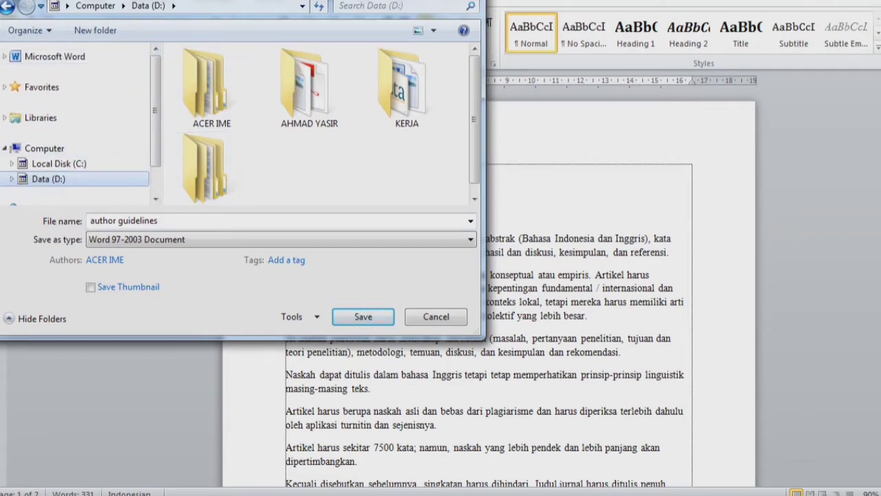
scroll(331, 122, down, 1)
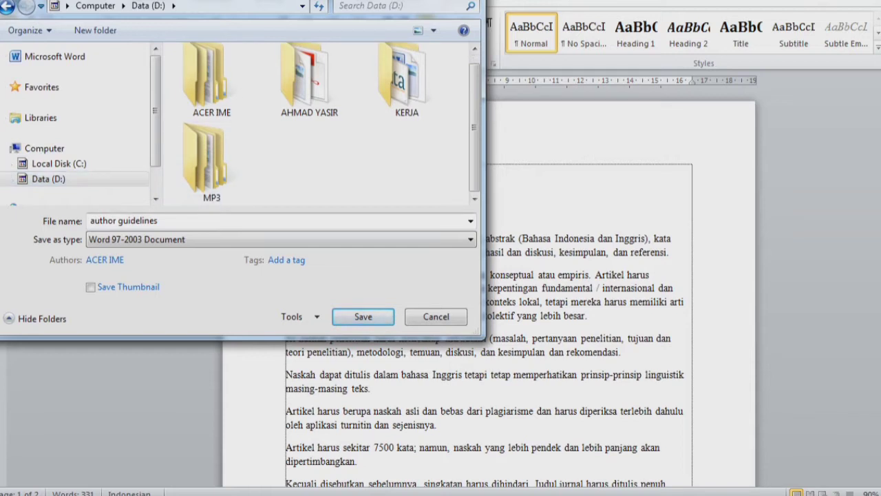
- Enter the author's name and degree in the Authors field and save the document
click(104, 260)
key(ctrl+a)
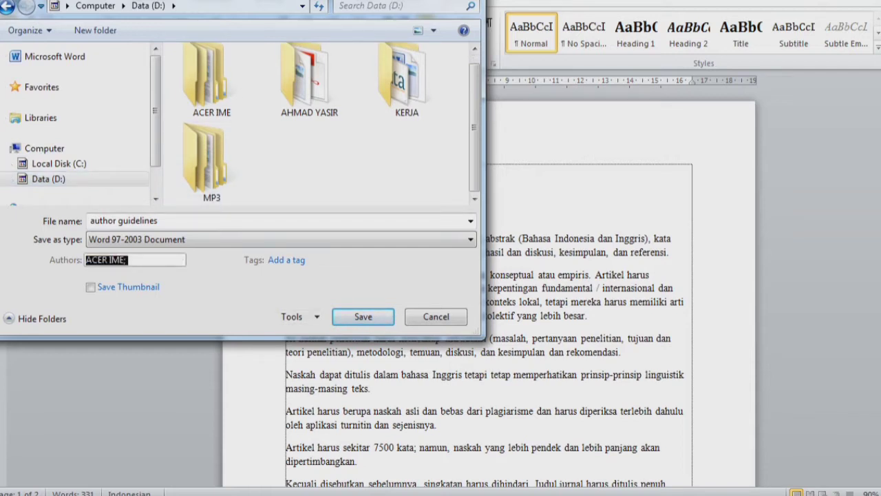
text(Maisarah, )
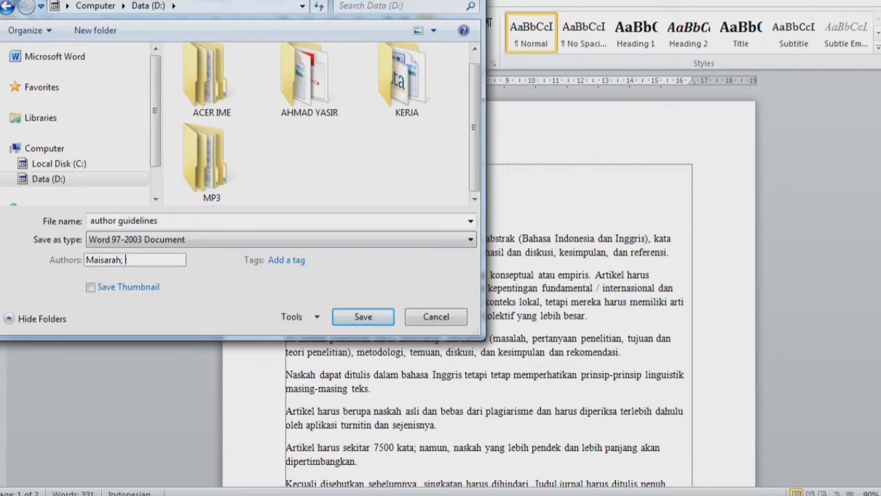
text(M.pd.)
key(BackSpace)
key(BackSpace)
key(BackSpace)
text(p)
key(BackSpace)
text(Pd.;)
key(Return)
key(Return)
key(alt+Tab)
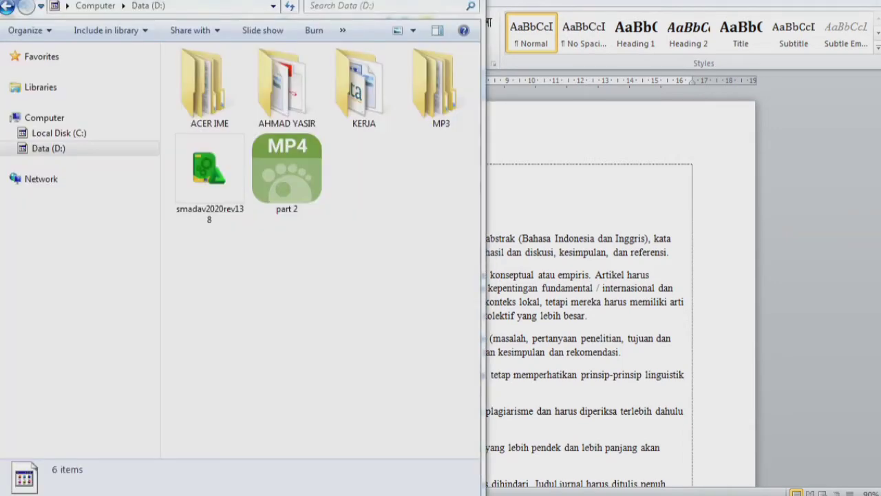
- Close Word without saving changes to the Normal template
key(alt+Tab)
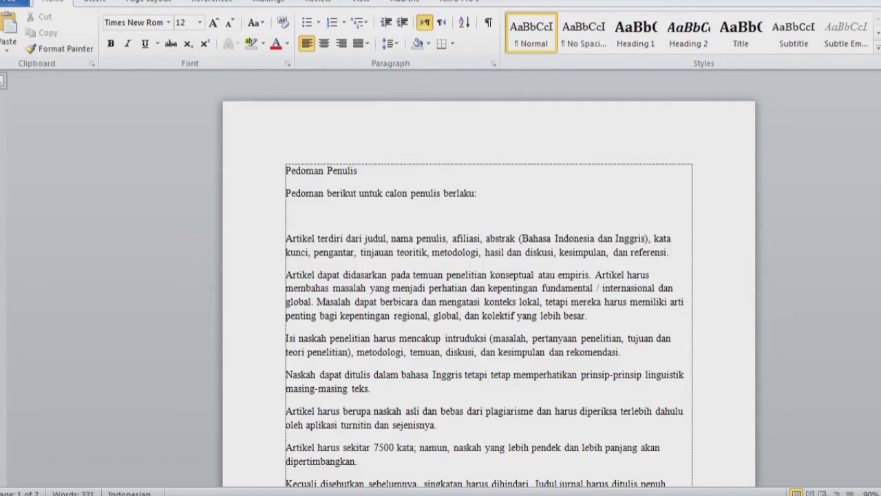
key(alt+F4)
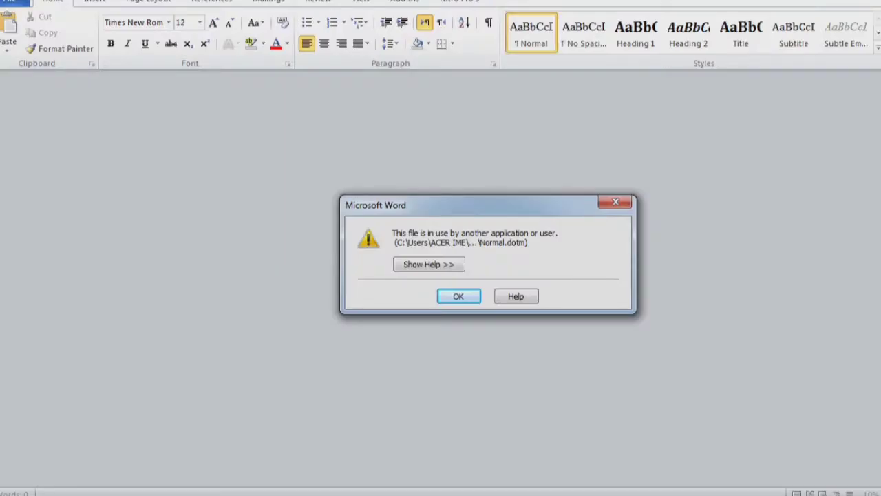
click(615, 202)
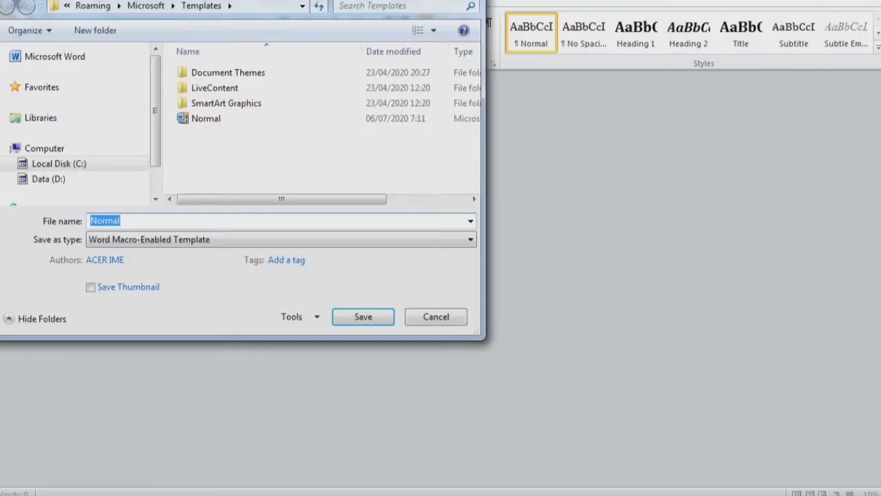
key(Escape)
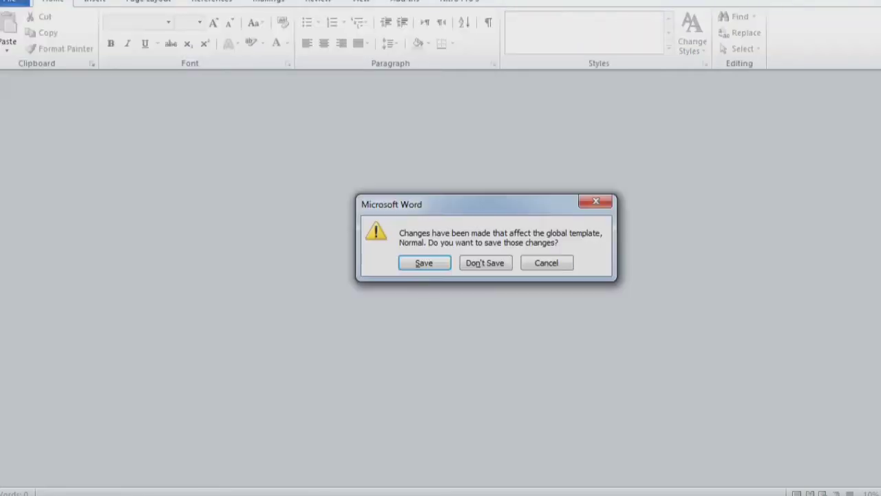
click(486, 263)
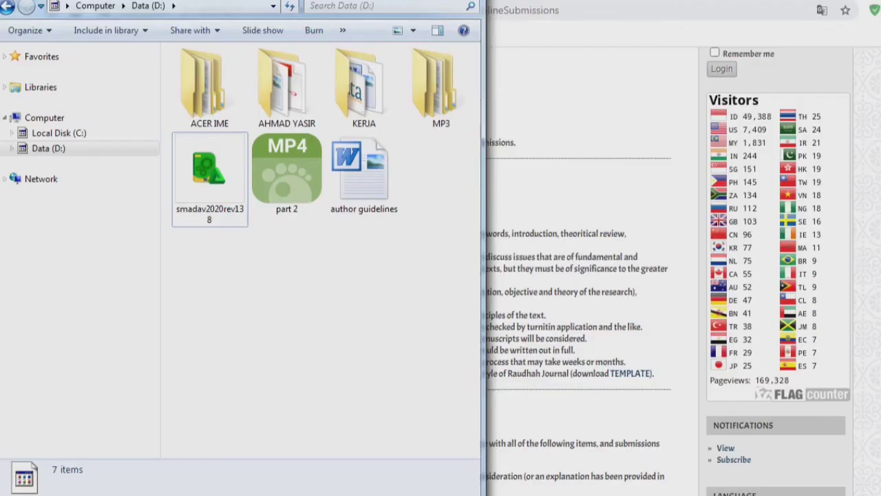
- Open Data (D:) > KERJA > JURNAL PGRA > Jurnal Vol. 8 > JURNAL JAN-JUNI 20, maximized
double_click(48, 148)
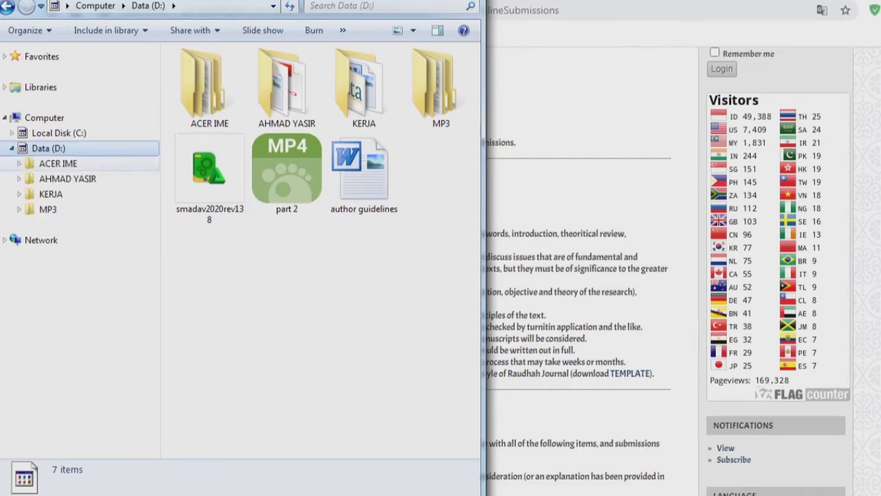
click(19, 194)
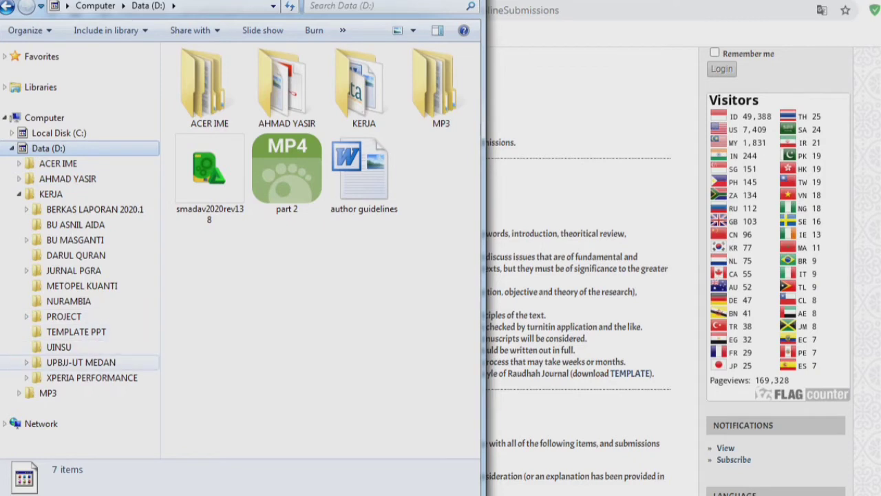
click(26, 271)
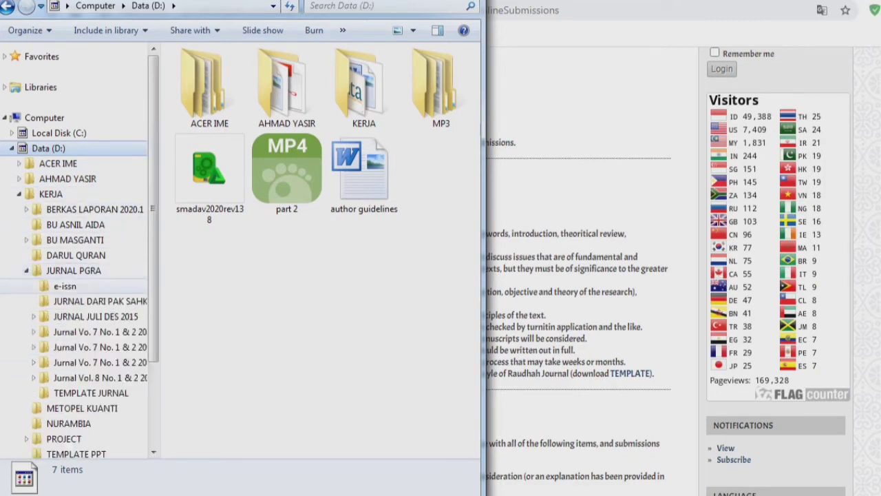
double_click(97, 280)
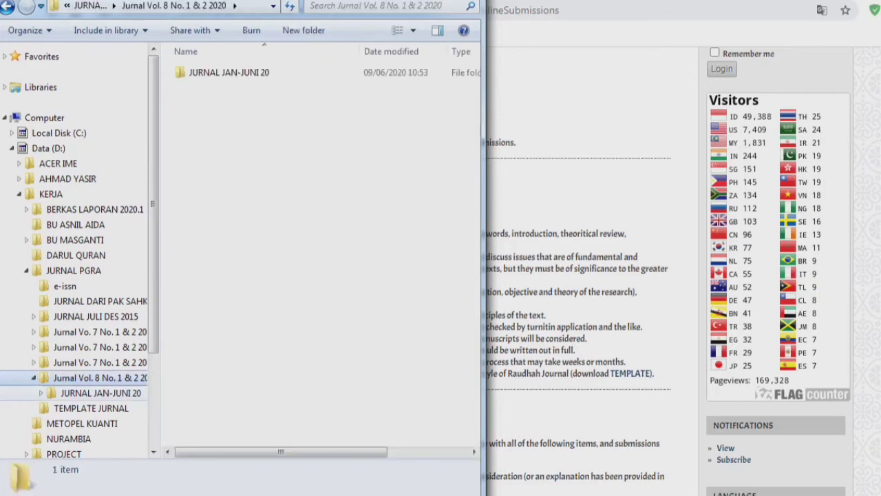
click(100, 393)
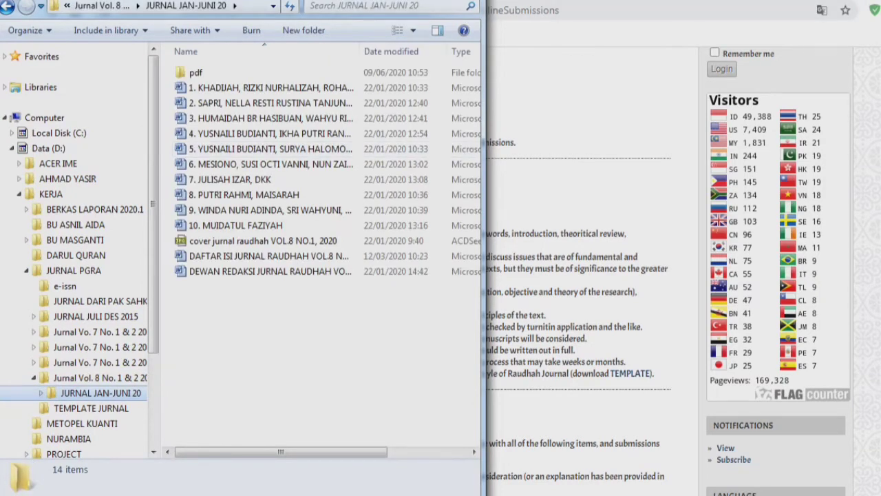
click(437, 0)
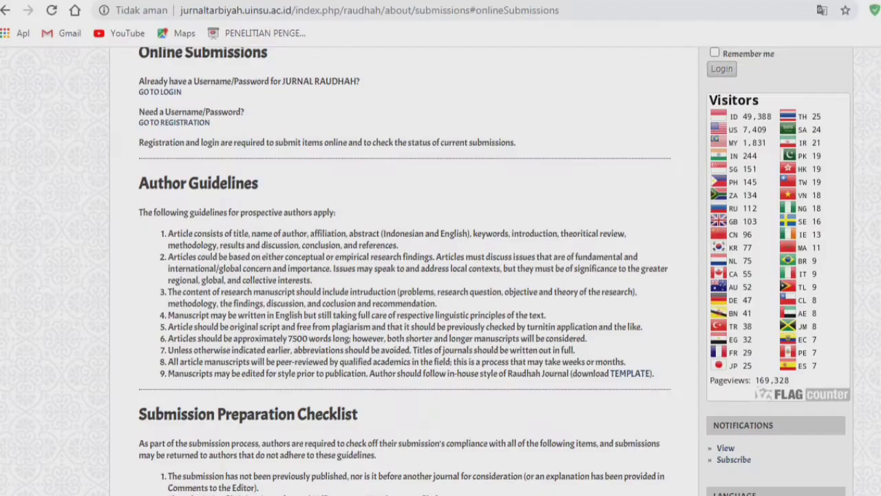
- Highlight 'Microsoft Word (Office 2003)' in checklist item 2, then return to the article folder
scroll(441, 275, down, 3)
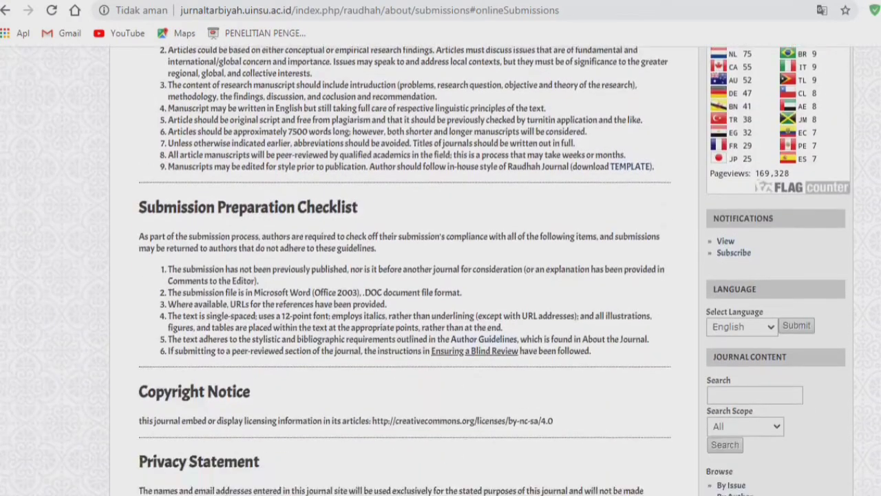
scroll(441, 276, down, 1)
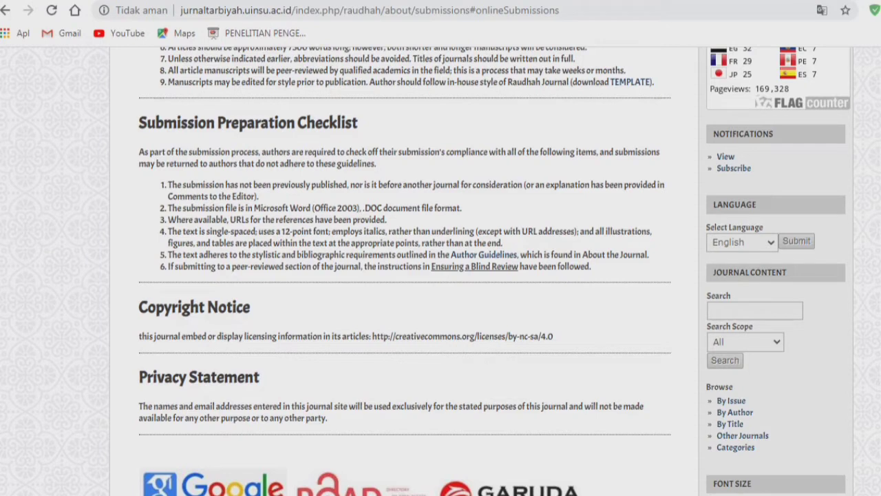
drag(169, 208, 253, 208)
click(318, 220)
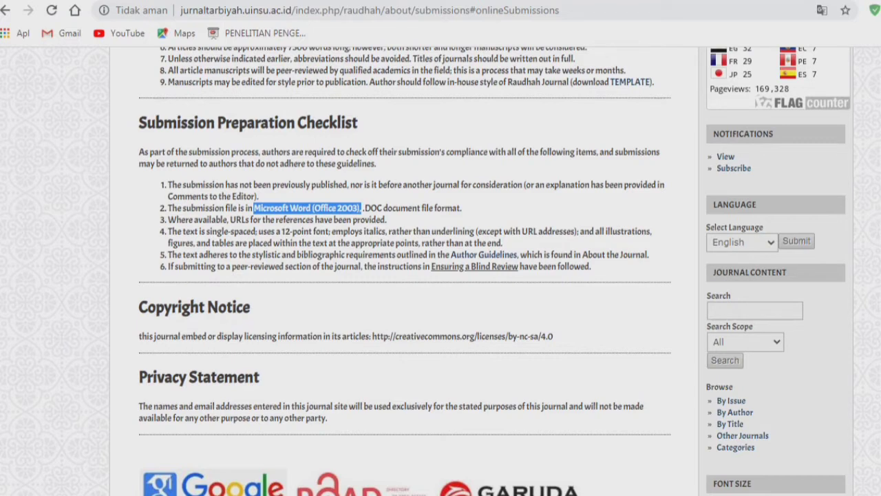
drag(362, 207, 252, 208)
scroll(405, 275, down, 1)
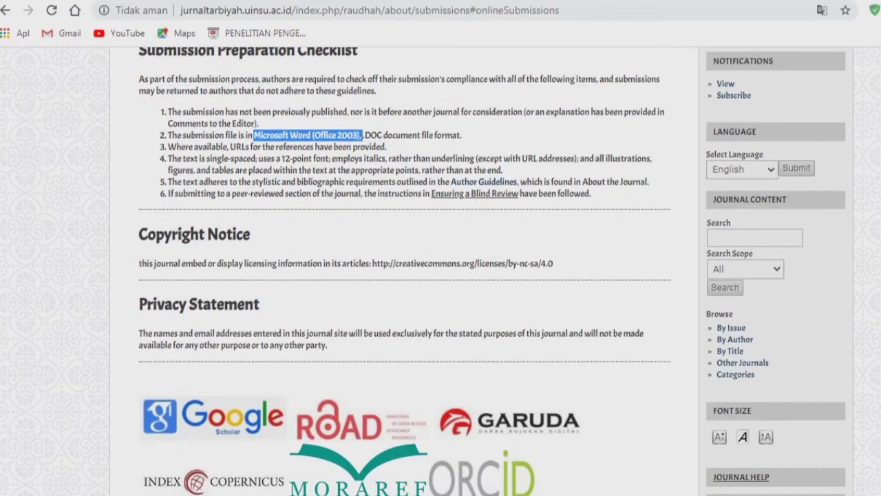
scroll(405, 275, up, 1)
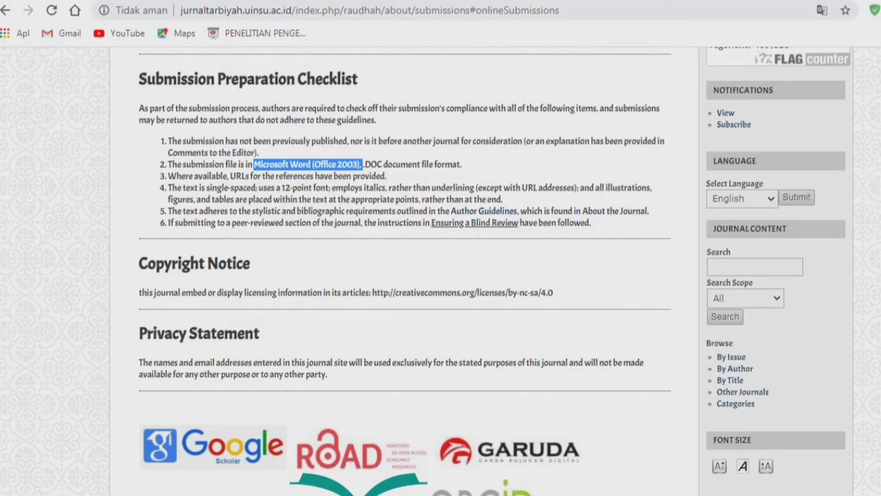
key(alt+Tab)
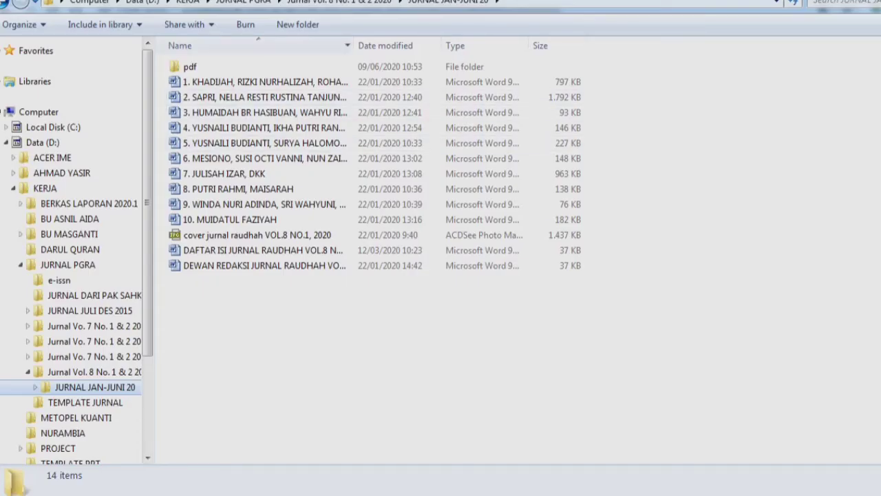
- Widen the Name column and narrow the navigation pane so article file names show
drag(353, 46, 459, 46)
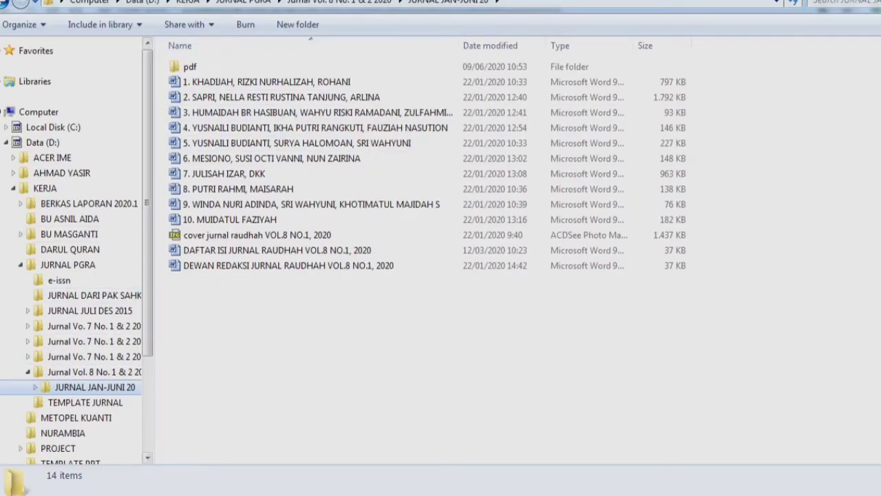
drag(153, 248, 31, 248)
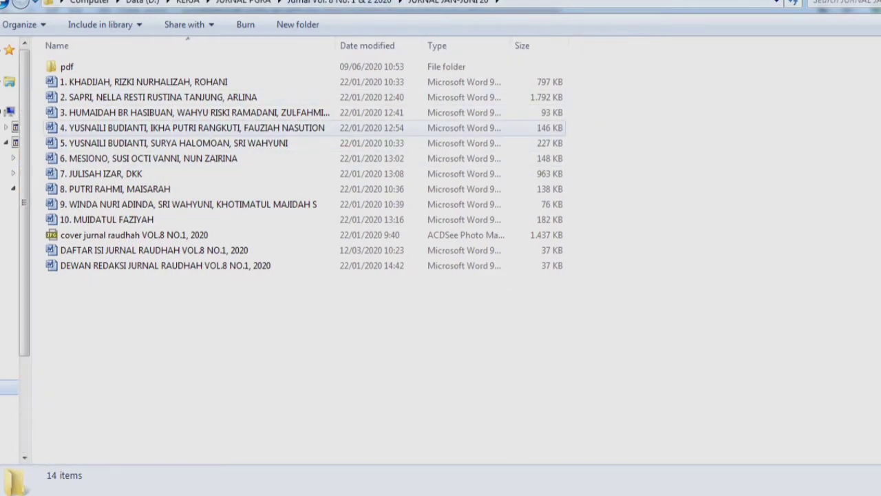
click(186, 82)
click(137, 220)
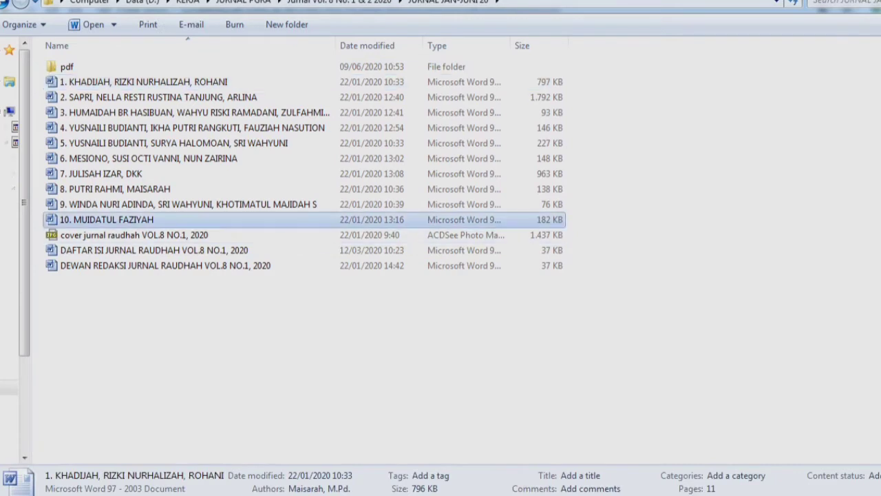
shift+click(138, 82)
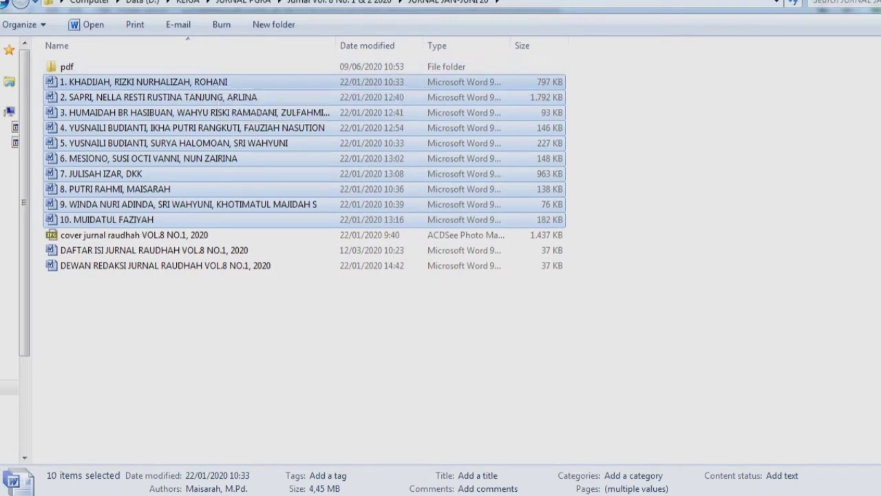
click(427, 330)
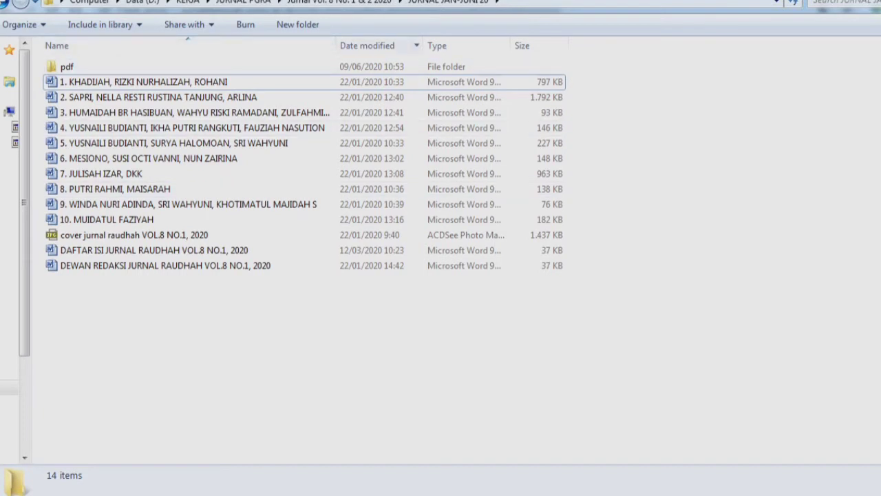
- Open the eighth article file in Word, then select all ten article files
drag(336, 46, 362, 46)
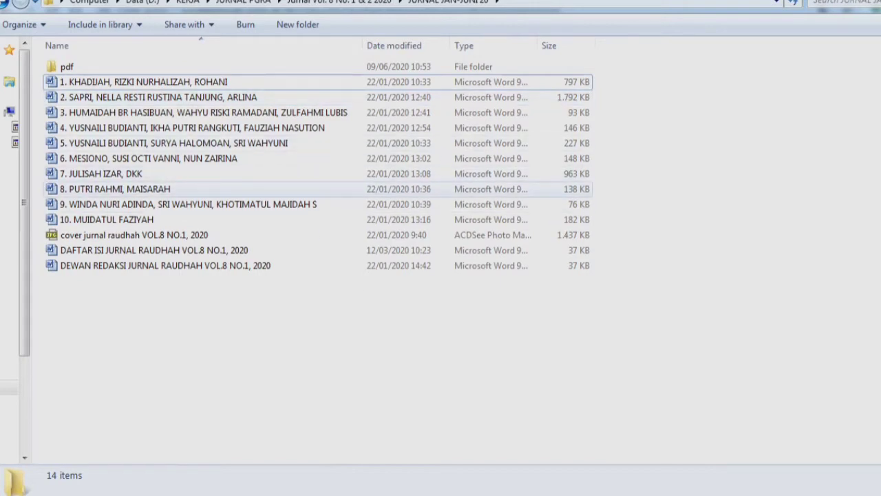
click(117, 189)
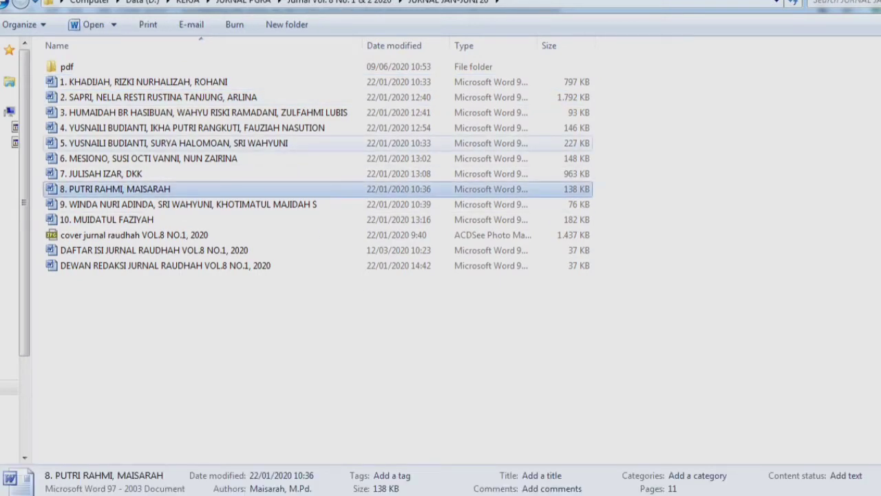
key(Return)
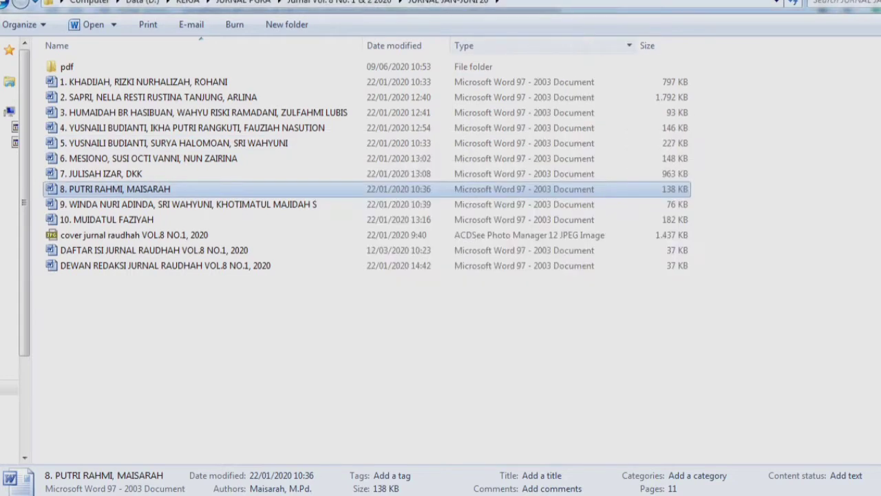
click(144, 82)
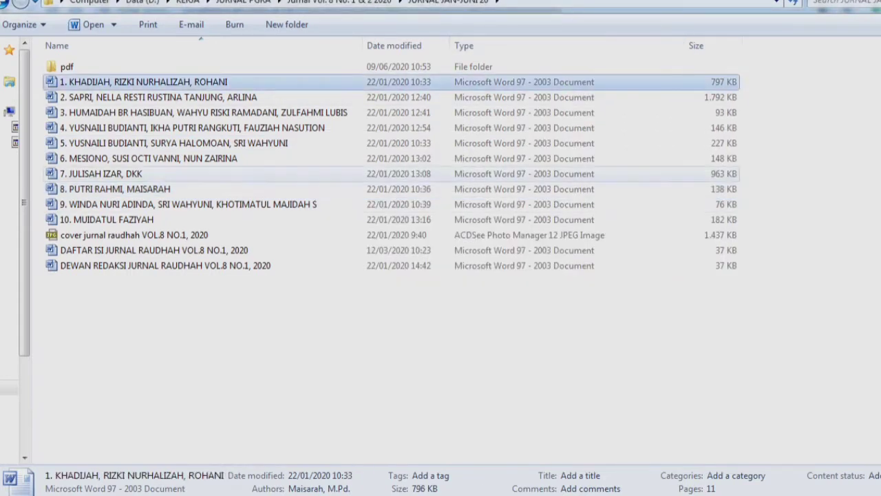
shift+click(107, 219)
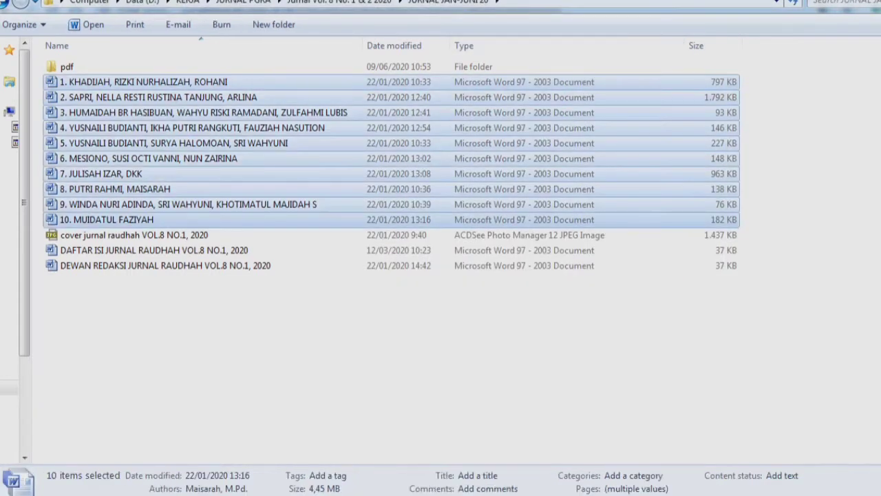
click(143, 82)
shift+click(106, 219)
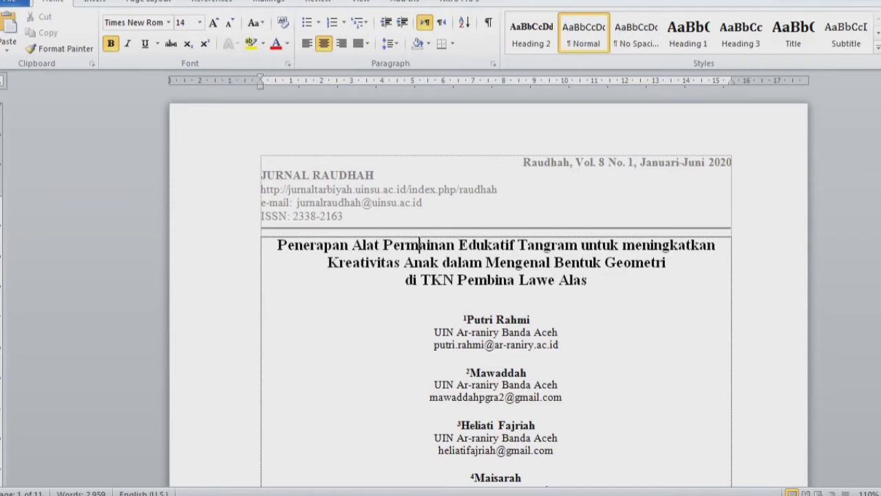
- Snap Word to the left half and inspect the article's journal header block
scroll(489, 289, down, 1)
click(535, 386)
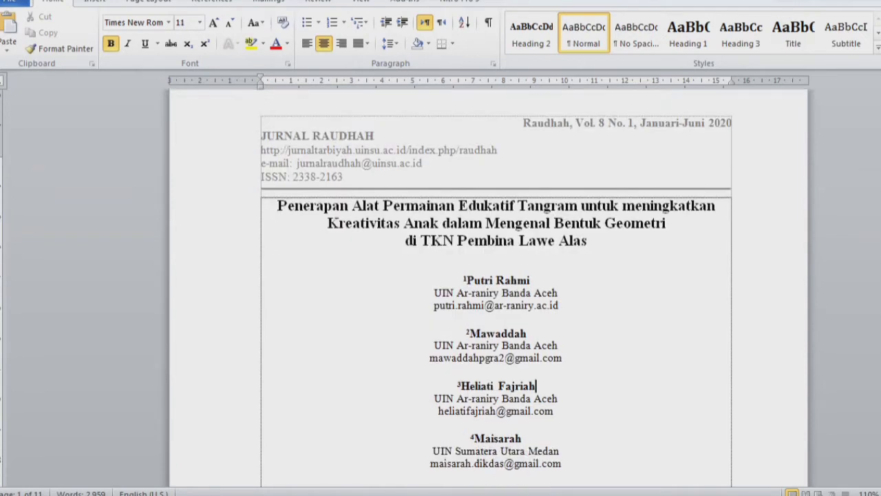
key(super+Left)
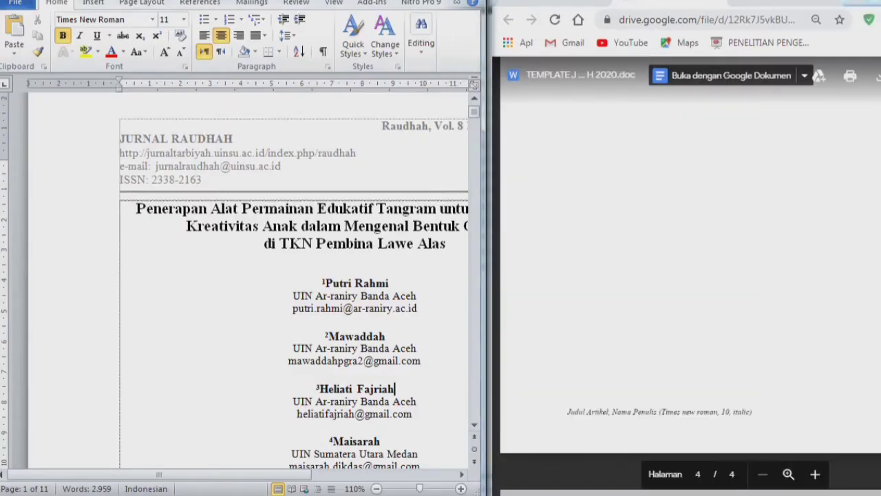
scroll(248, 282, down, 2)
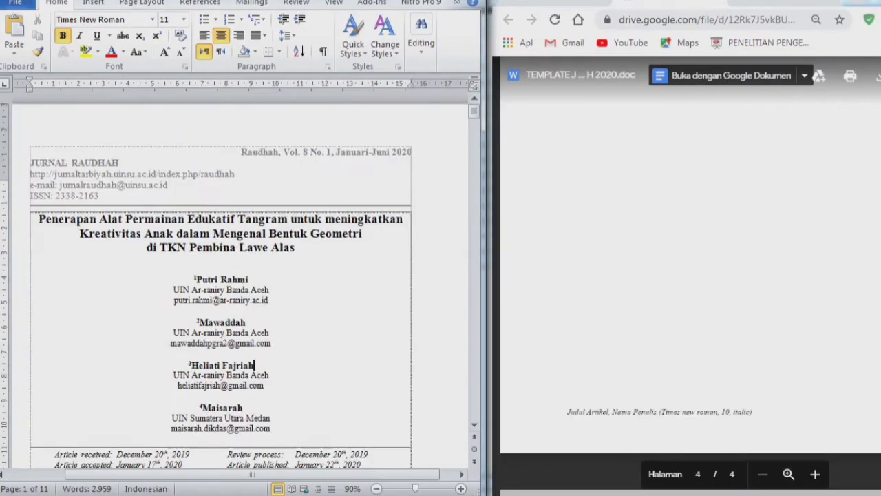
scroll(689, 275, up, 15)
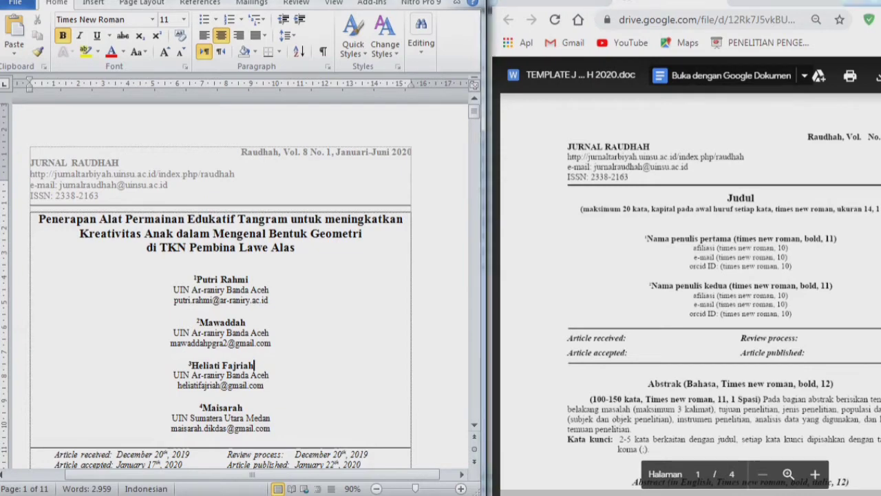
double_click(244, 152)
drag(242, 152, 132, 196)
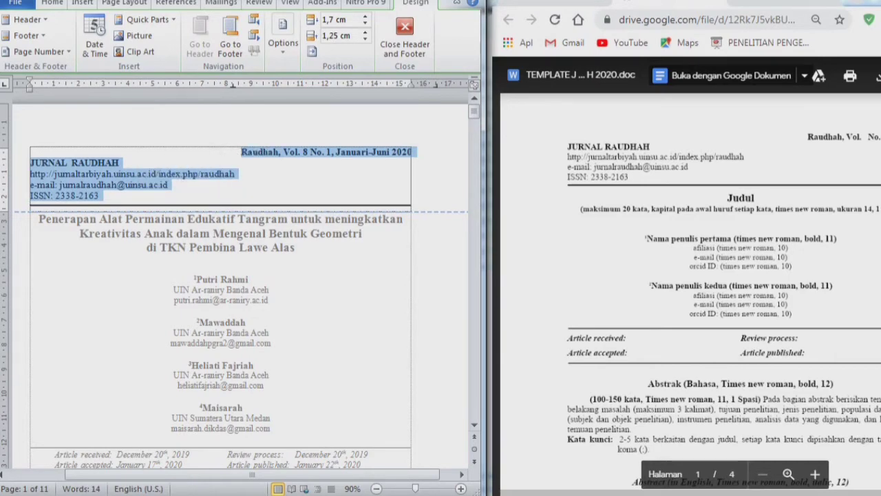
double_click(255, 365)
- Check the formatting of the article date lines, then select the article title
scroll(255, 365, down, 4)
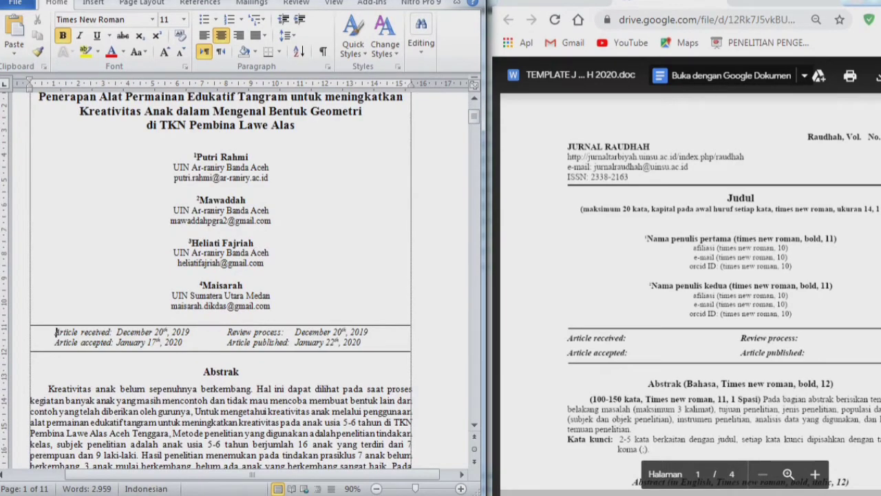
drag(54, 332, 223, 353)
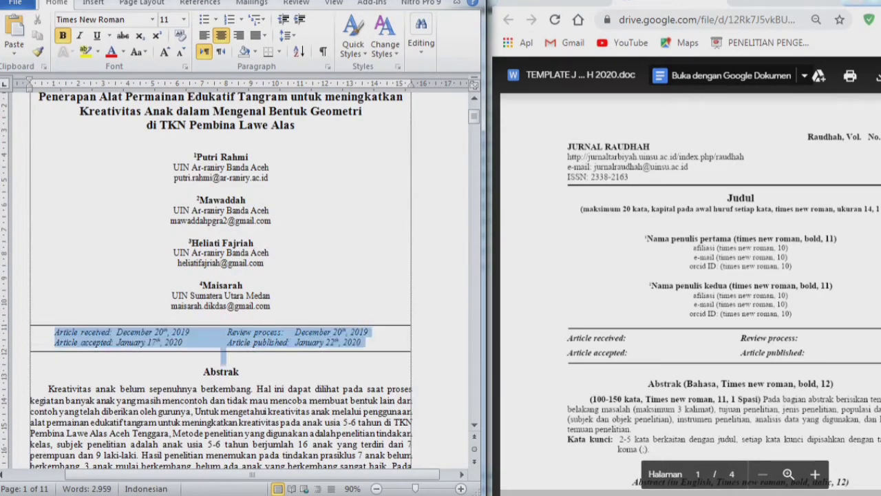
click(55, 333)
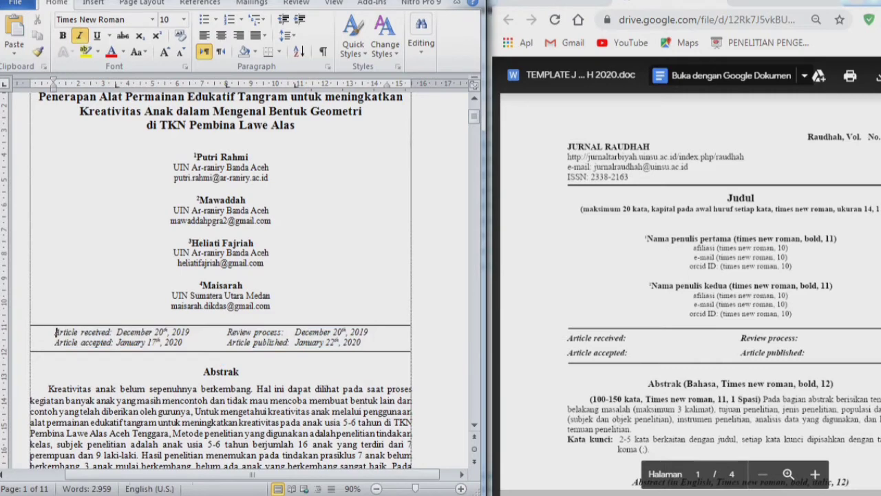
drag(55, 332, 365, 347)
click(268, 295)
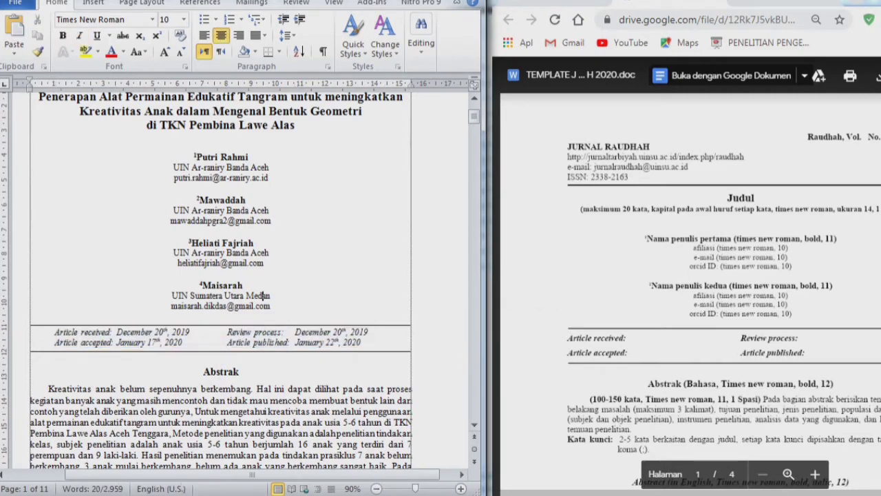
scroll(268, 295, up, 3)
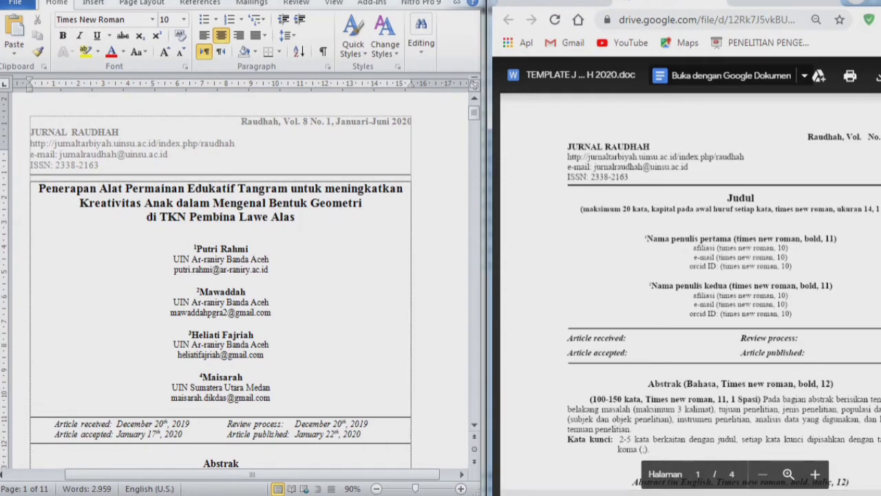
drag(296, 217, 38, 188)
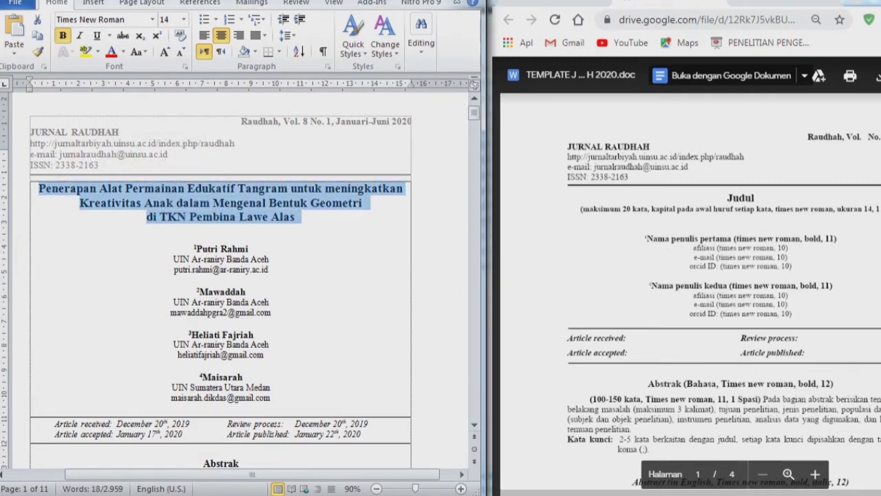
key(Left)
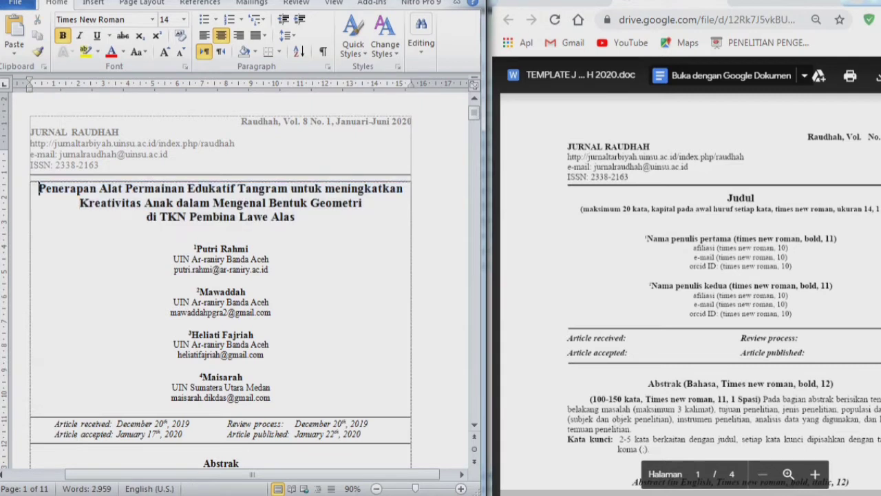
key(ctrl+Right)
key(ctrl+Right)
key(ctrl+Left)
key(ctrl+Left)
key(ctrl+shift+Down)
key(shift+Left)
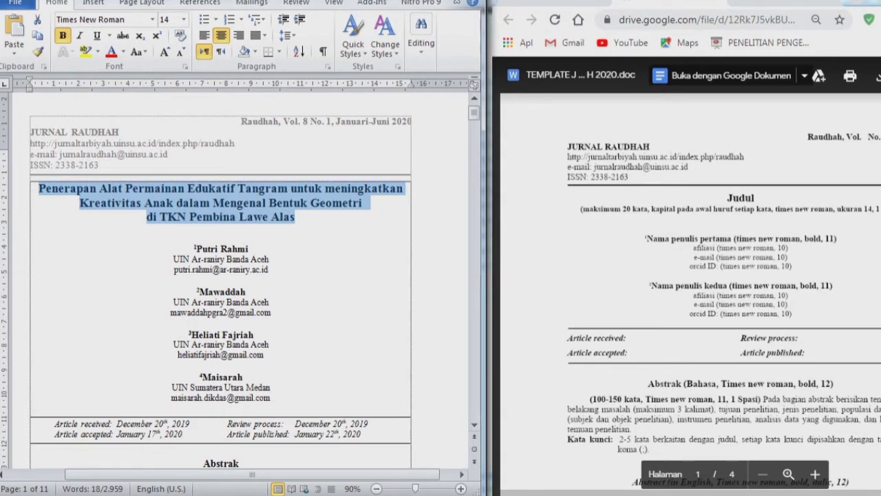
click(92, 488)
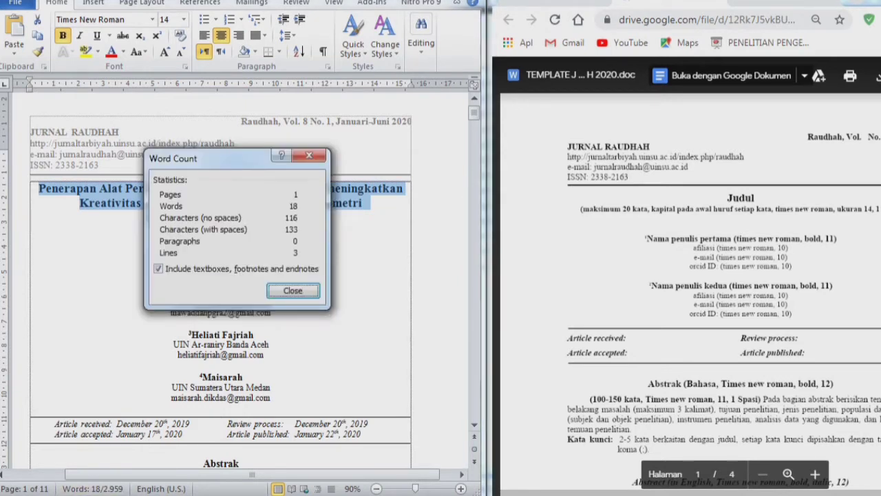
click(309, 156)
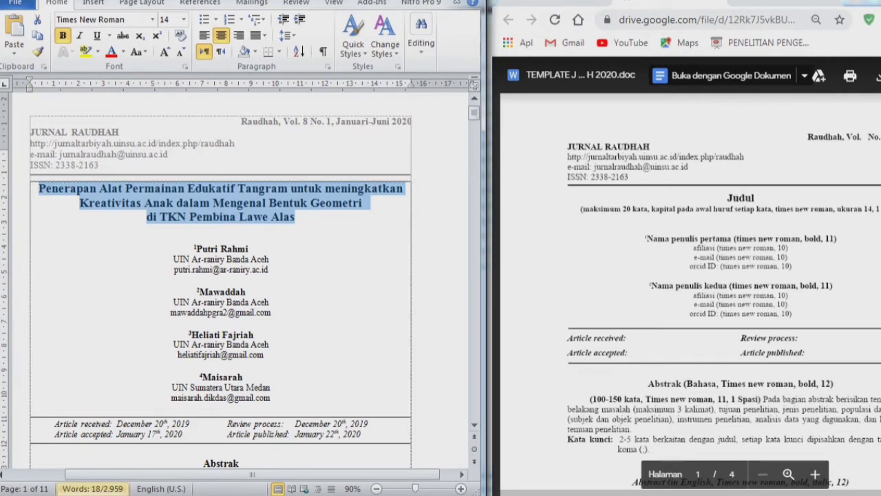
click(92, 488)
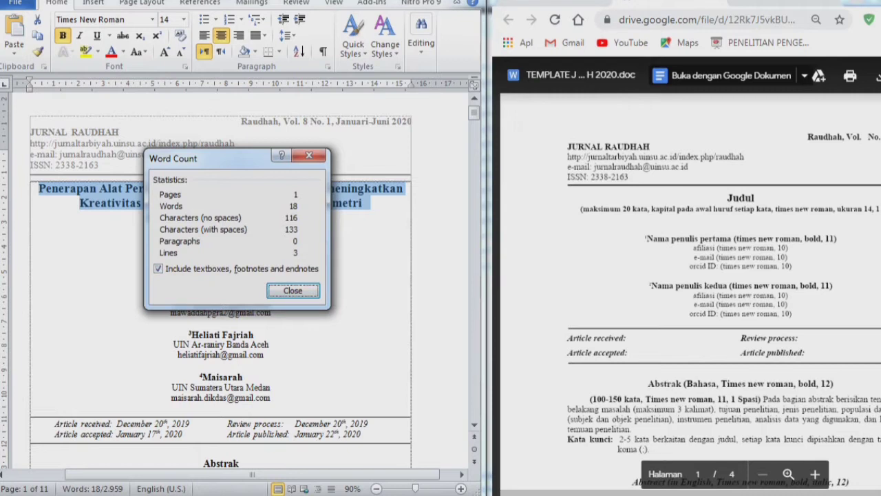
key(Return)
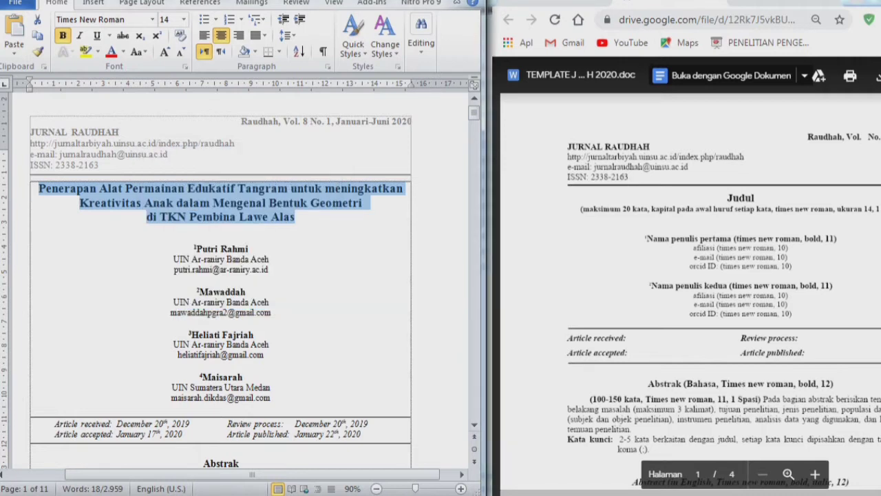
click(221, 228)
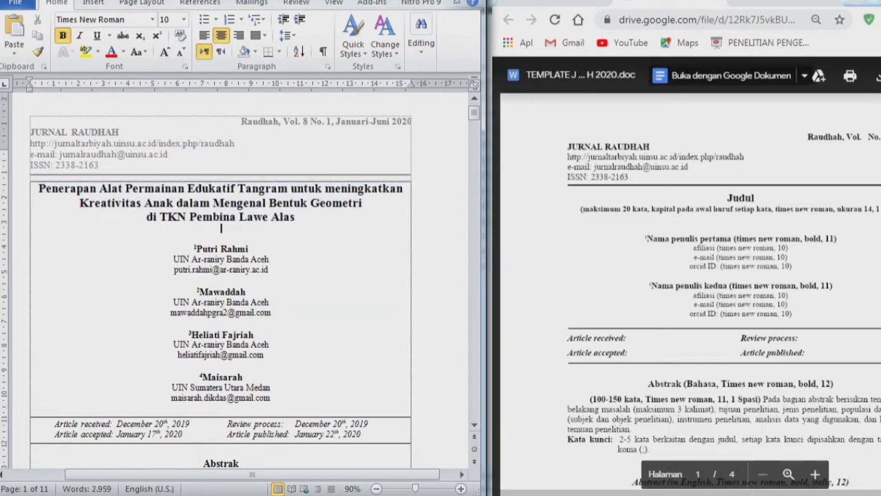
drag(40, 188, 296, 217)
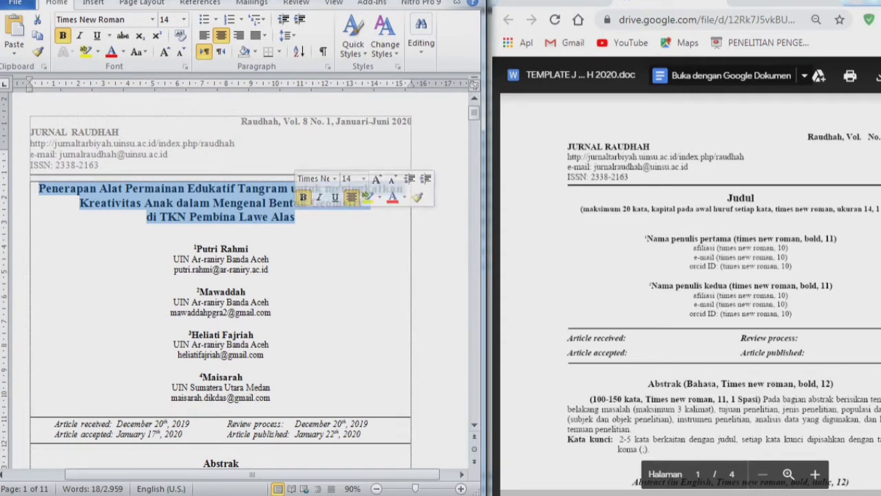
click(278, 204)
drag(290, 189, 323, 188)
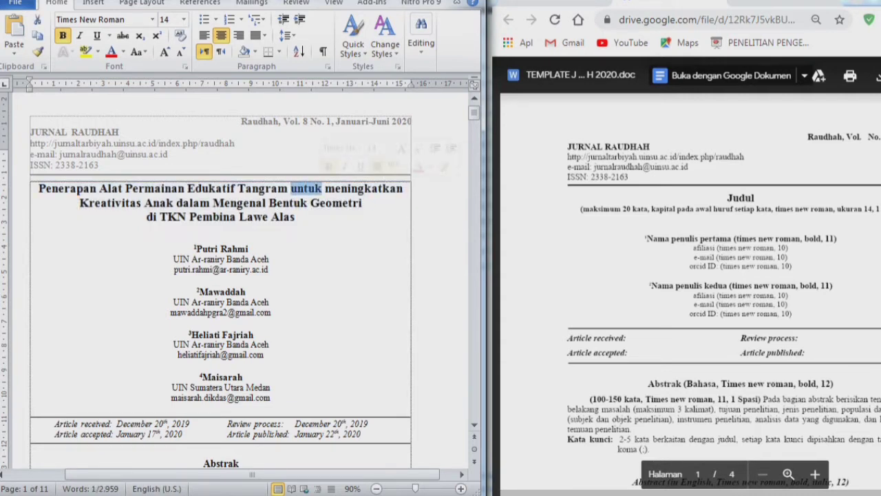
drag(238, 189, 297, 189)
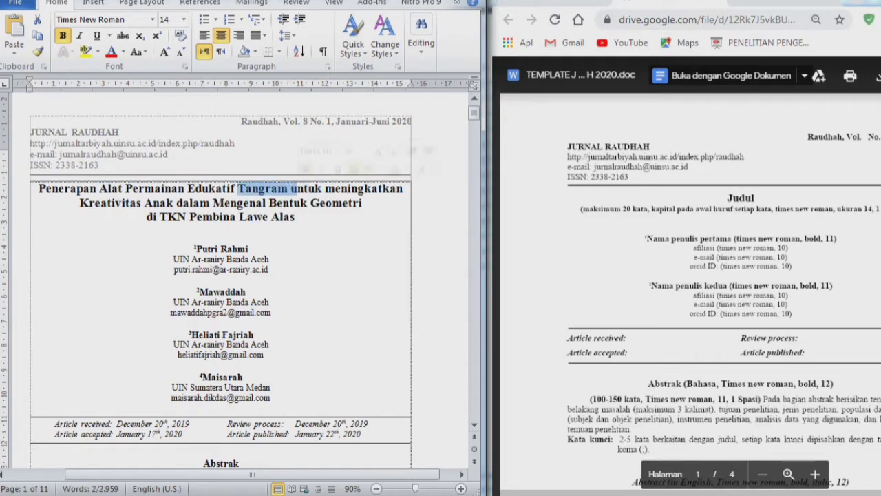
click(297, 189)
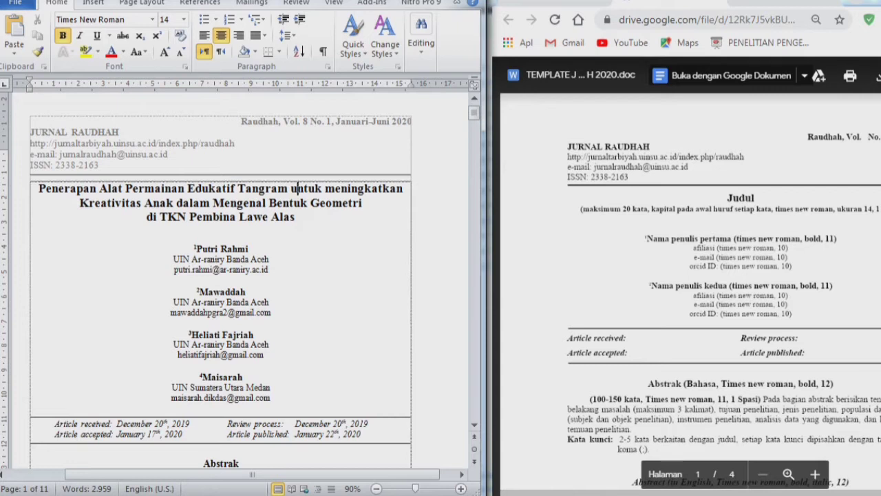
drag(177, 204, 209, 203)
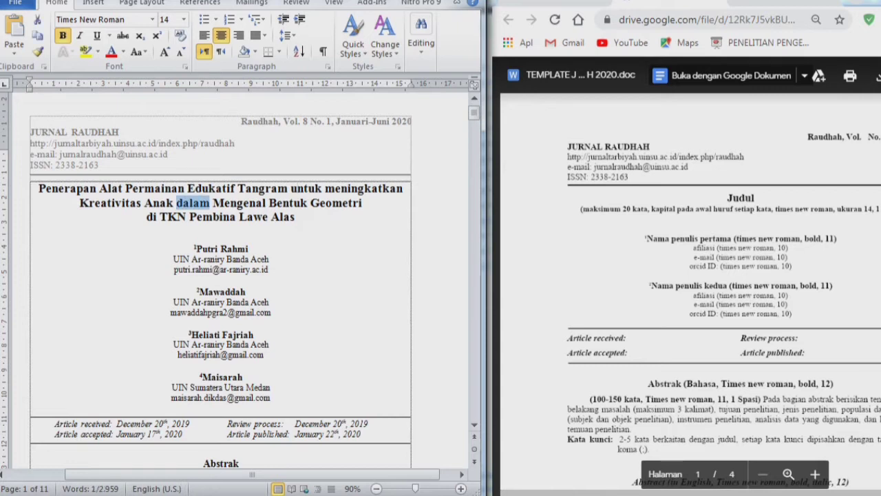
drag(146, 217, 159, 216)
click(221, 228)
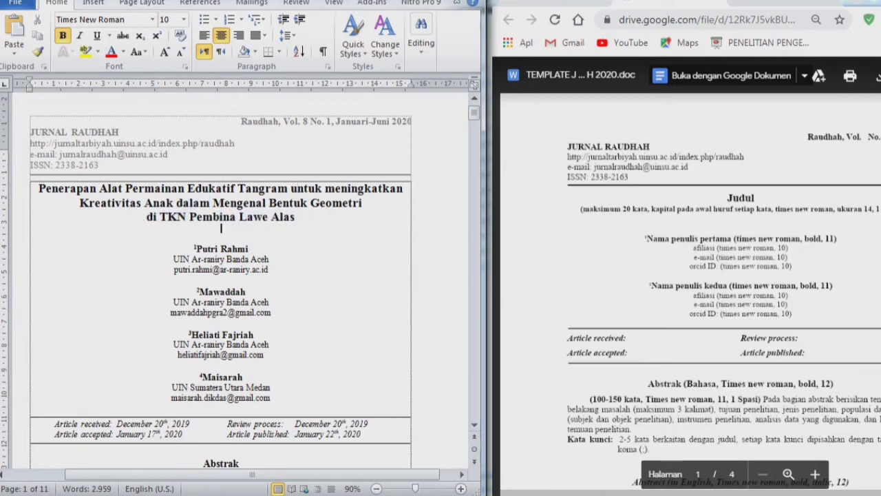
click(231, 189)
drag(296, 217, 40, 189)
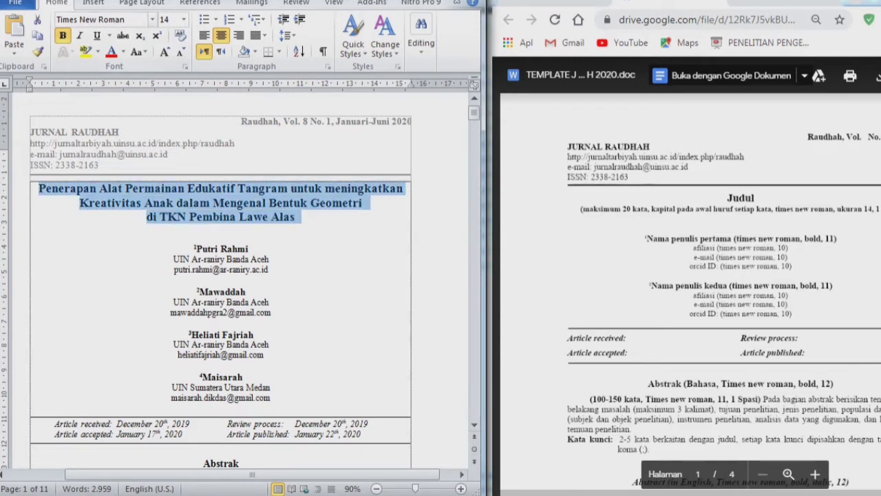
click(164, 19)
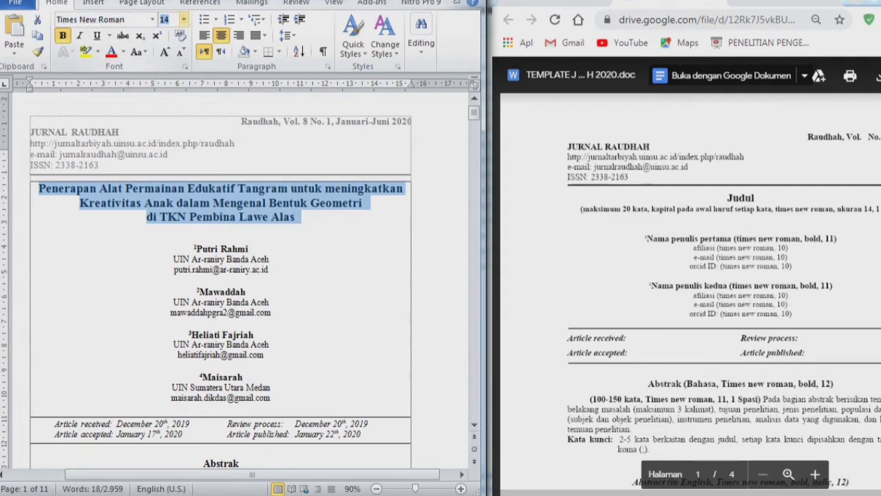
click(287, 35)
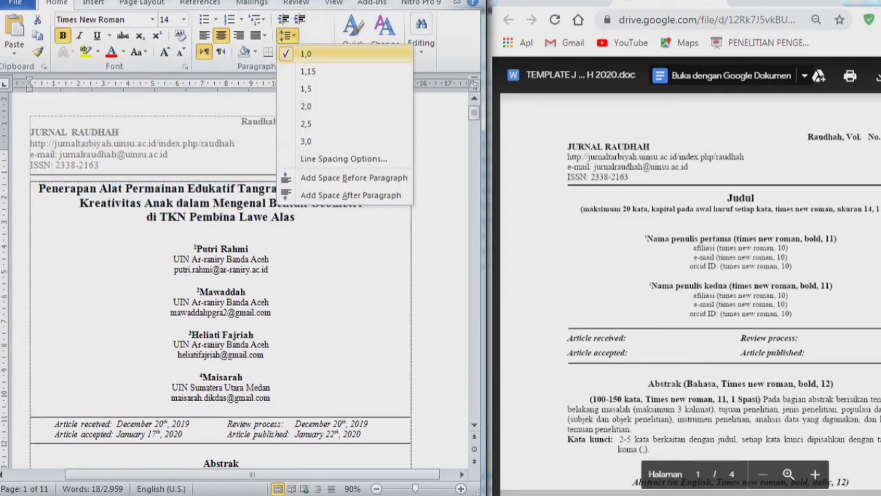
click(287, 36)
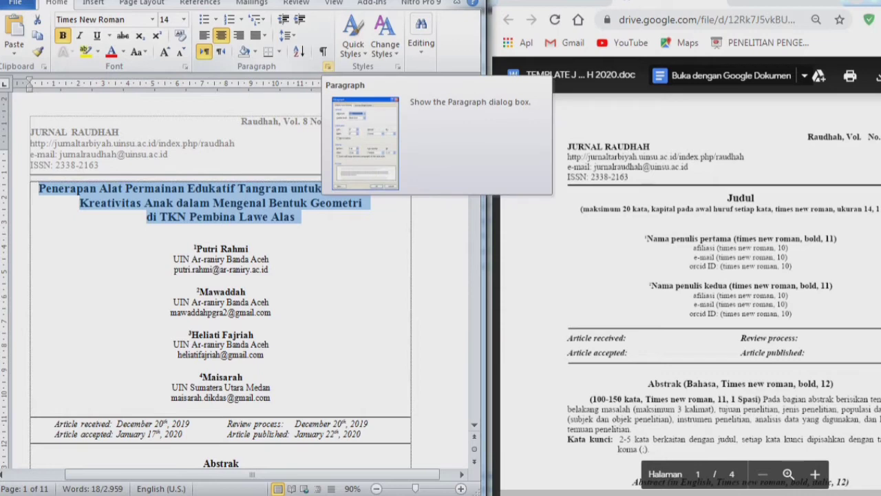
click(328, 66)
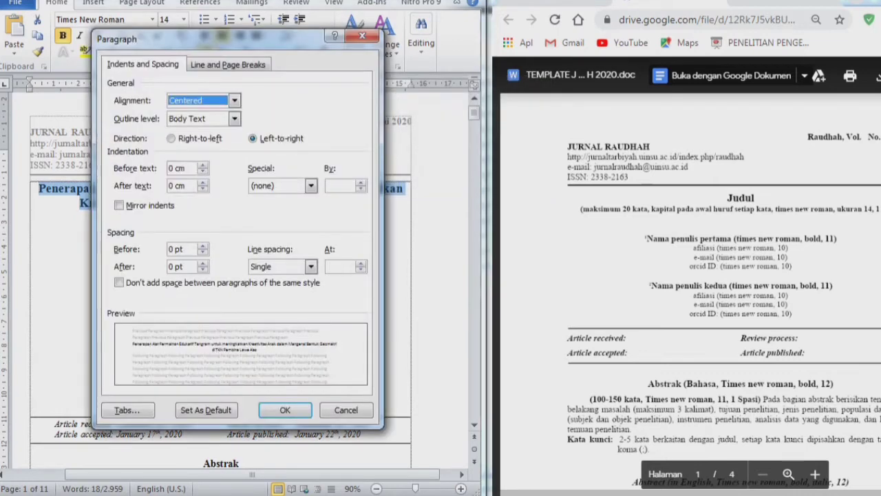
click(182, 249)
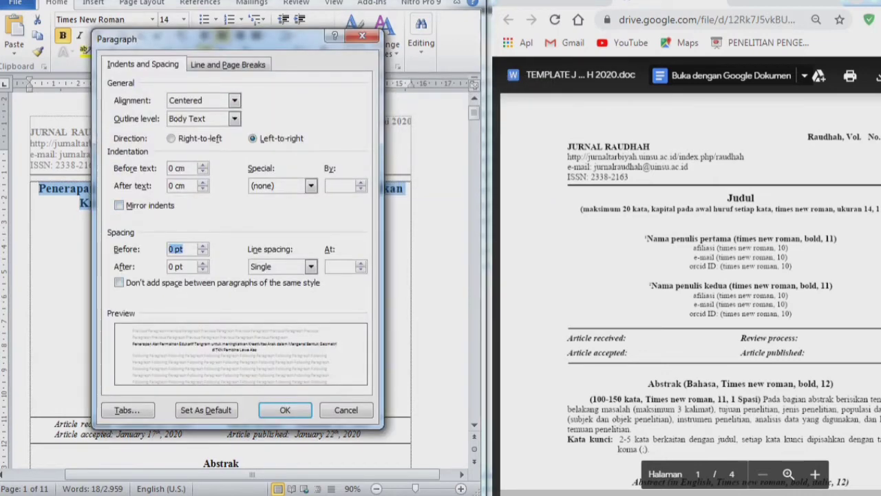
click(182, 266)
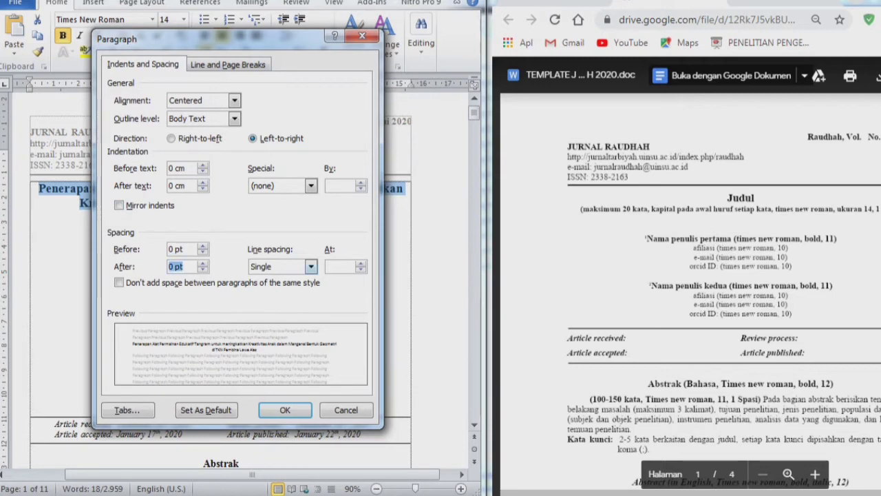
click(203, 264)
click(203, 264)
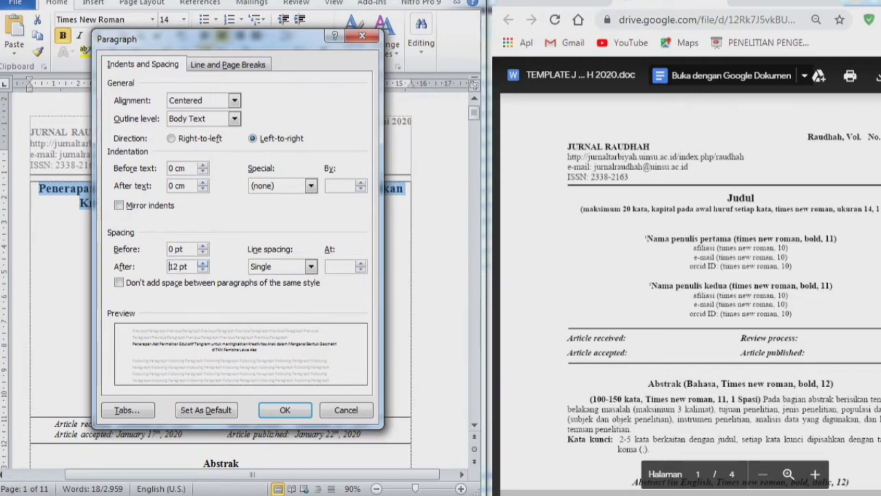
click(285, 409)
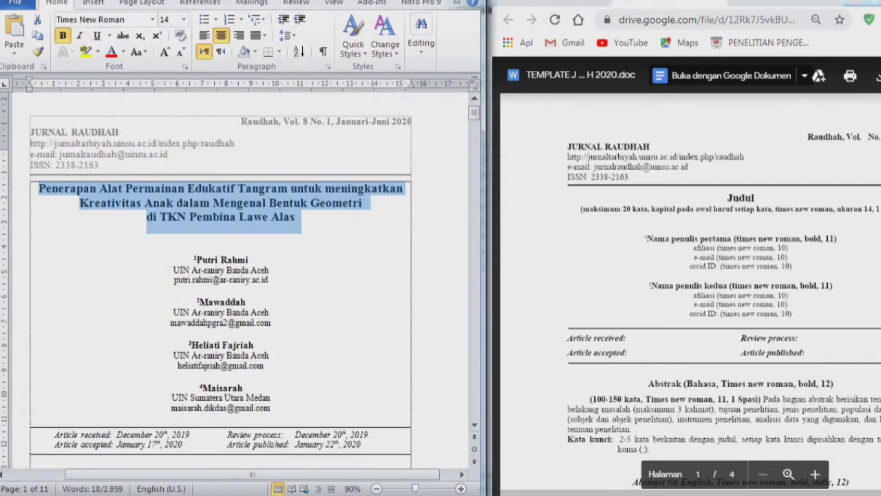
key(ctrl+z)
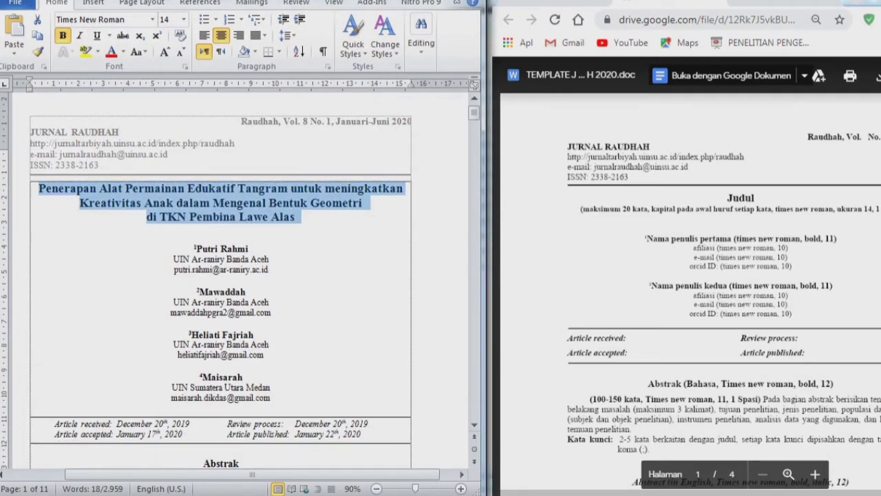
click(327, 203)
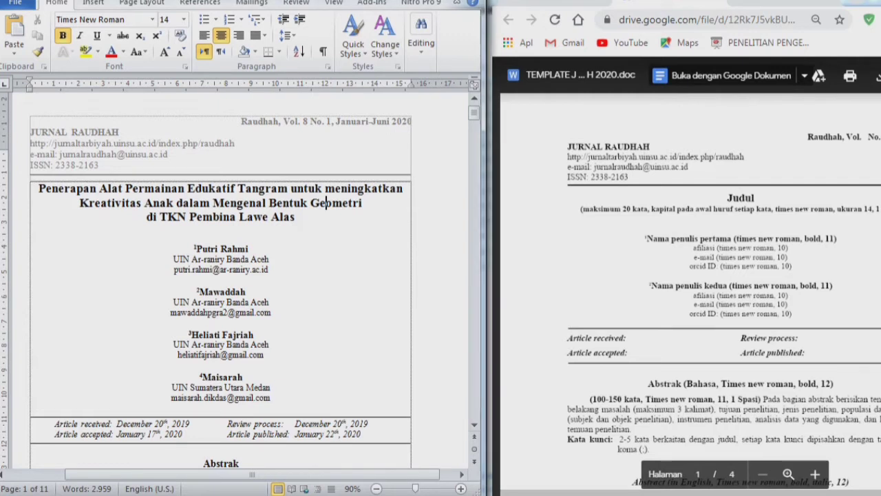
- Inspect the four author blocks and the first author's affiliation font size
drag(271, 398, 223, 233)
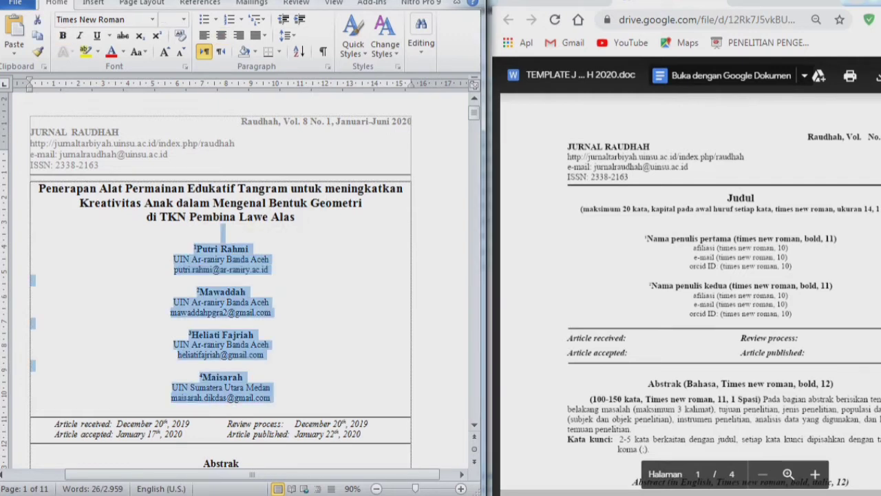
click(216, 248)
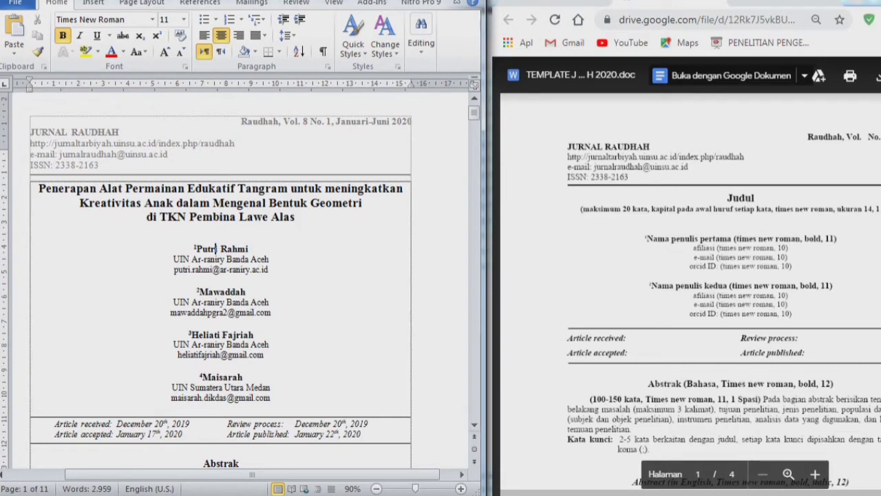
click(174, 259)
drag(174, 259, 272, 259)
drag(273, 398, 220, 232)
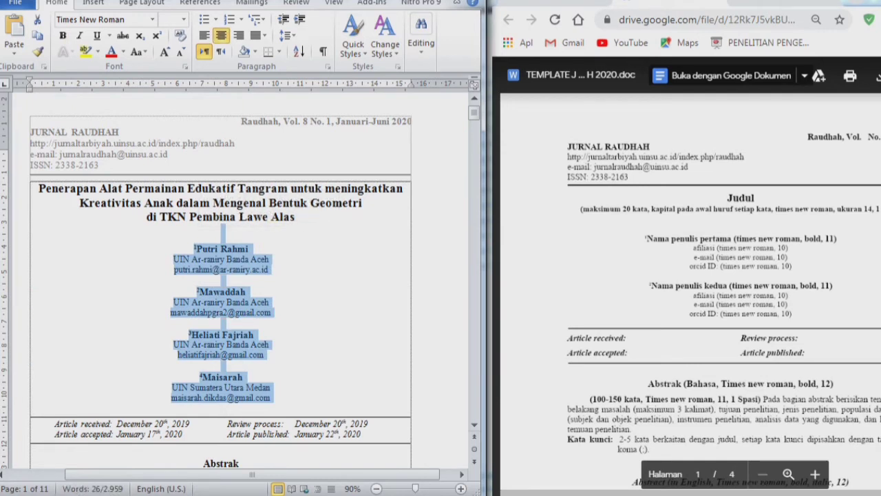
- Change the fourth affiliation to 'SDN 060825 Medan', then undo back to 'UIN Sumatera Utara Medan'
click(222, 366)
click(172, 388)
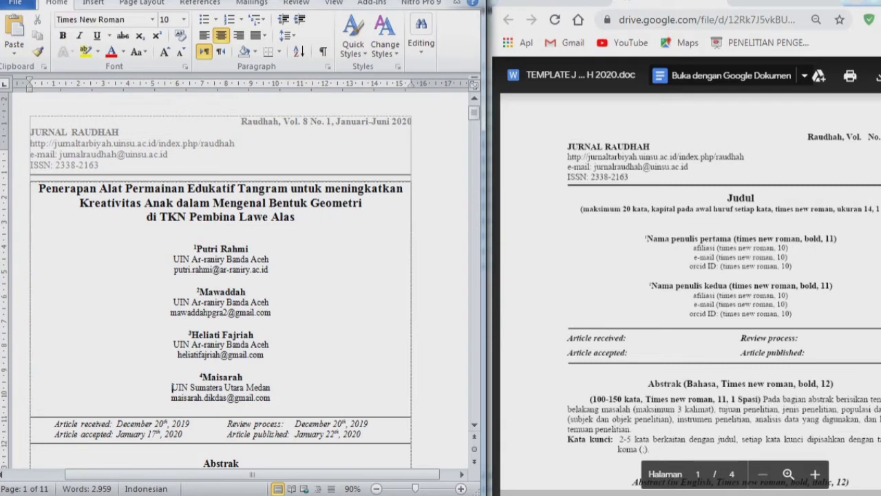
key(shift+End)
key(BackSpace)
text(SDN )
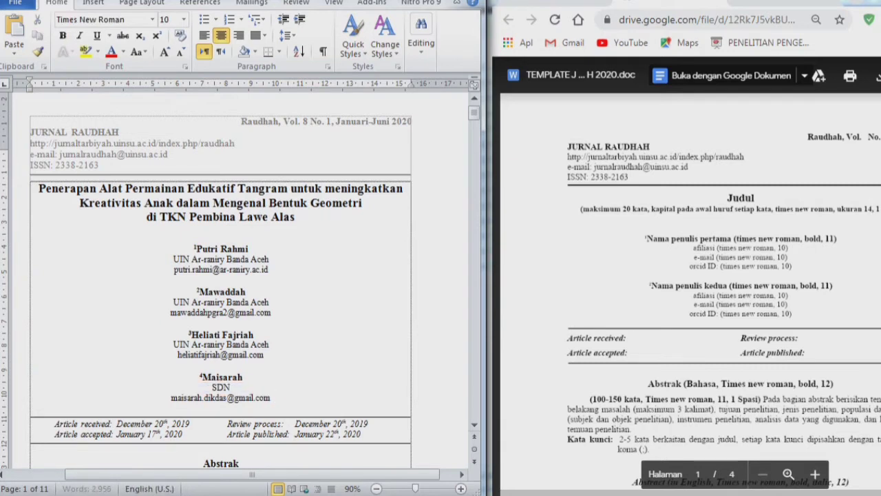
text(060825 Medan)
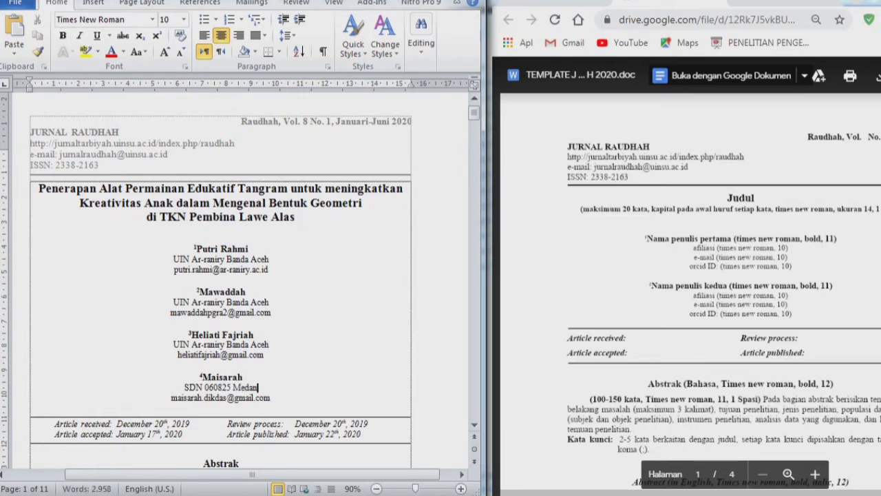
key(Home)
key(shift+End)
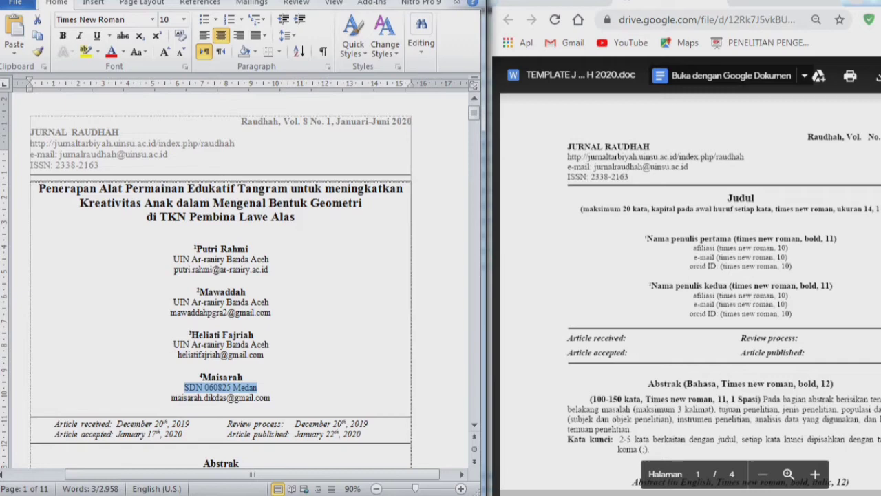
key(ctrl+z)
key(ctrl+z)
key(ctrl+z)
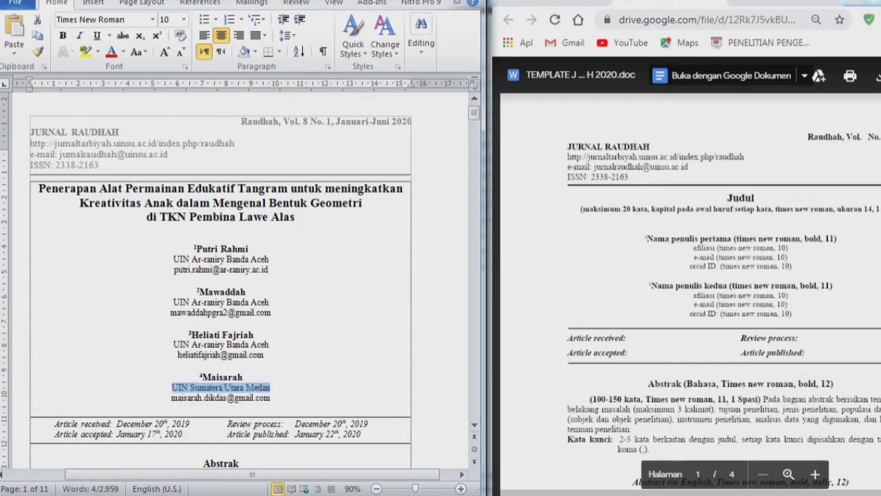
scroll(241, 275, down, 10)
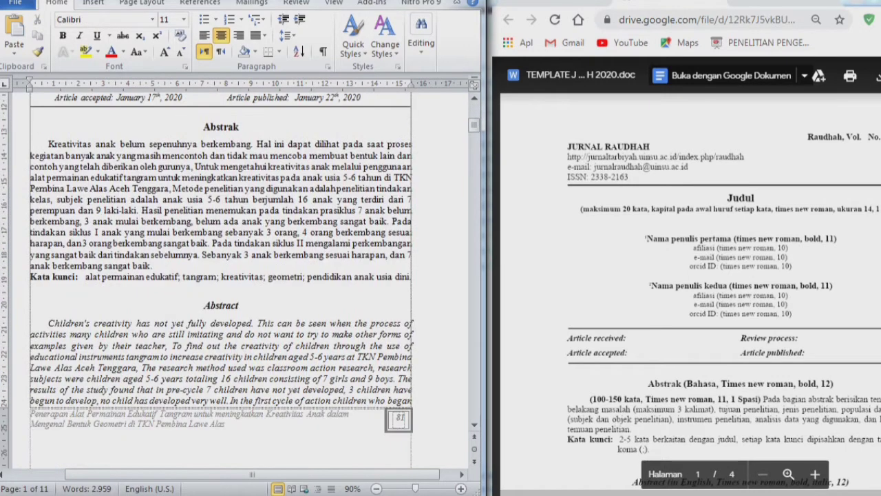
scroll(690, 275, down, 6)
scroll(690, 275, up, 2)
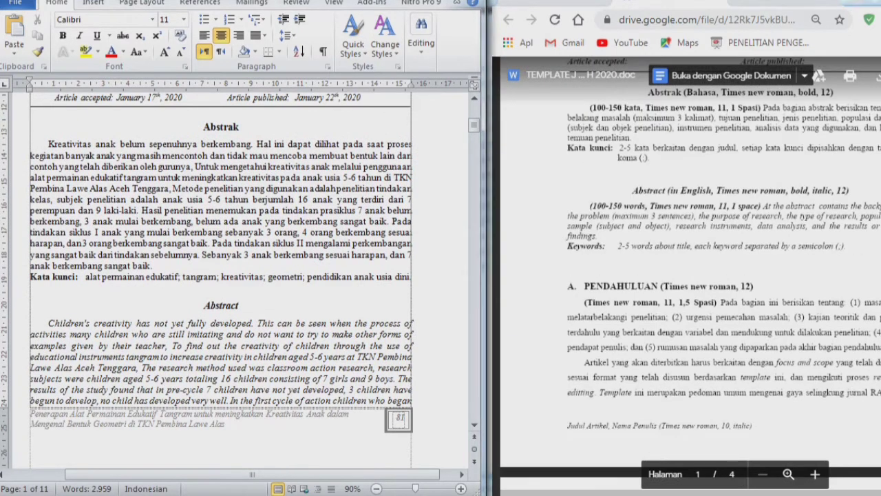
mouse_move(152, 265)
mouse_down()
mouse_move(102, 167)
mouse_move(32, 156)
mouse_move(48, 144)
mouse_move(199, 253)
mouse_move(153, 266)
mouse_up()
click(49, 144)
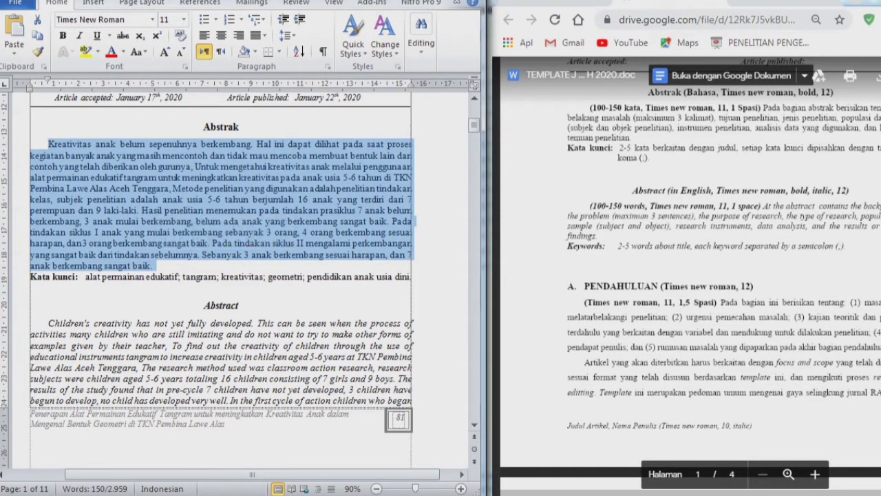
click(73, 277)
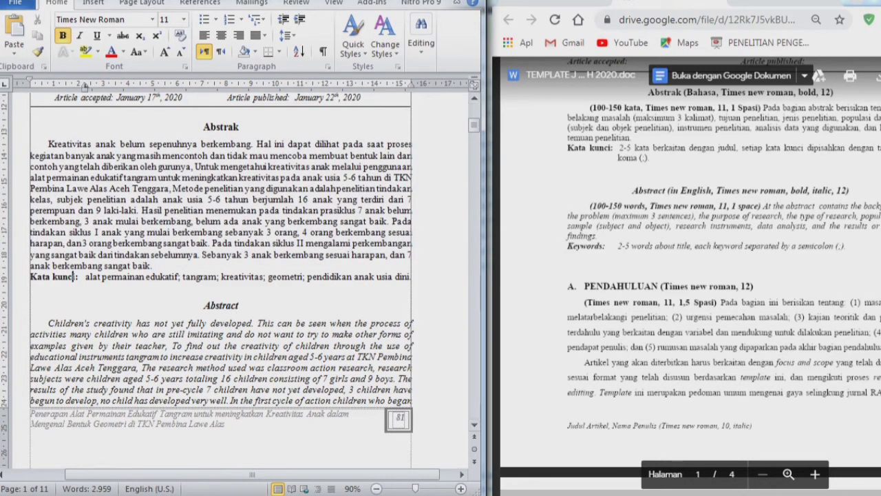
click(78, 276)
drag(79, 277, 146, 277)
click(98, 276)
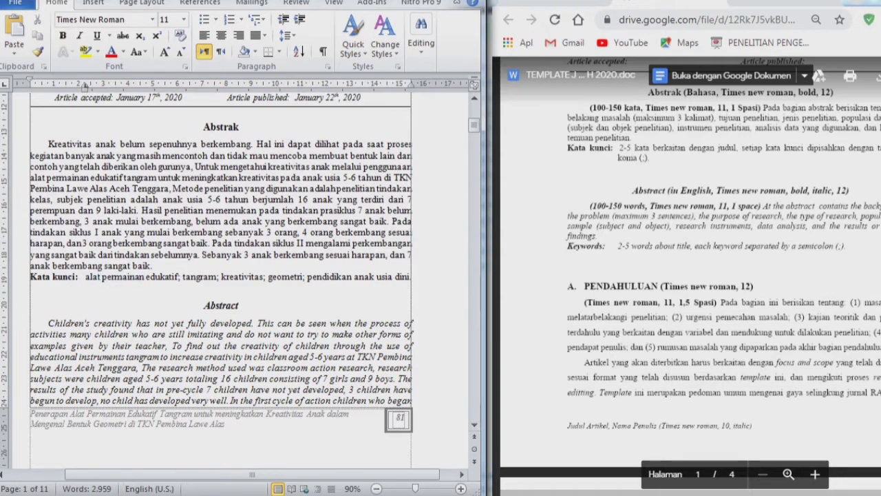
drag(86, 276, 409, 277)
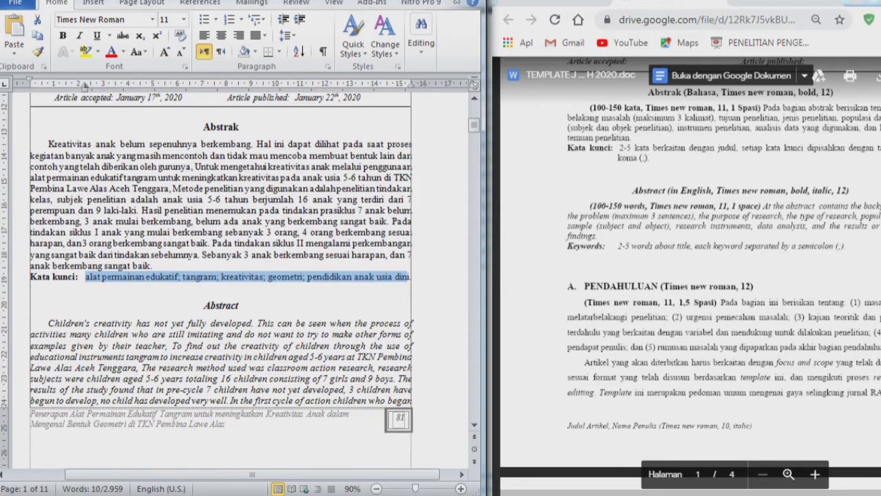
click(411, 277)
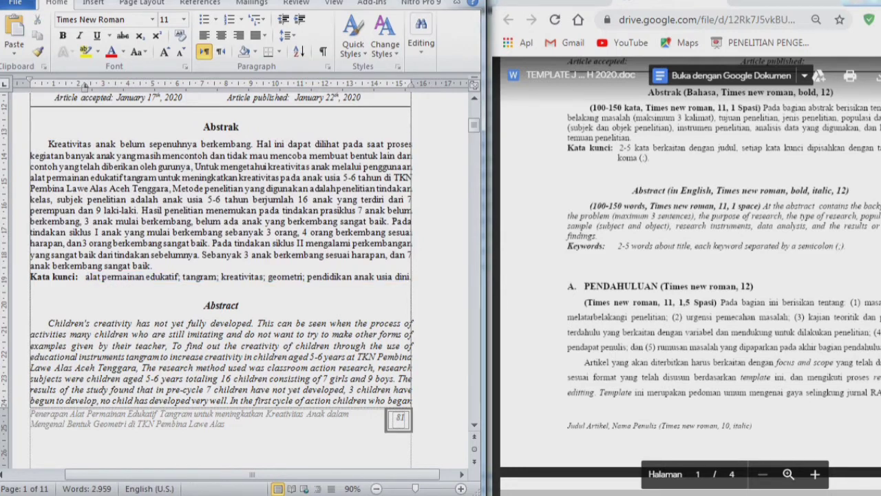
click(153, 266)
scroll(248, 275, up, 9)
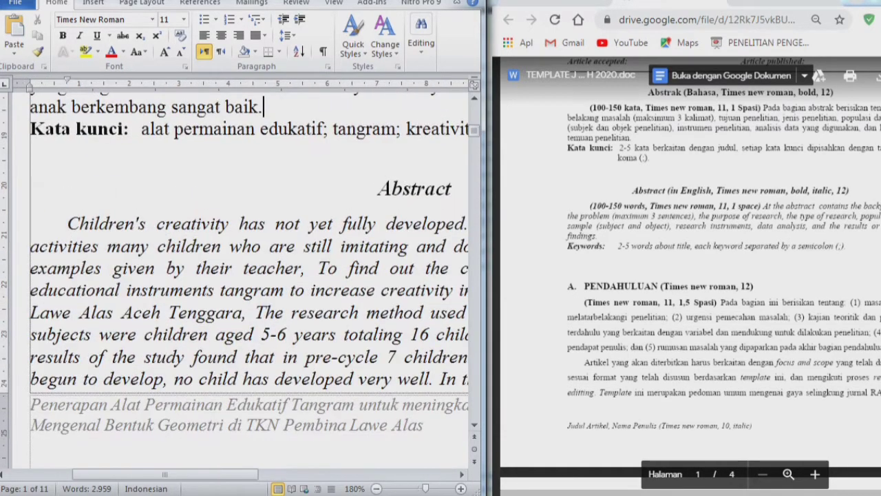
double_click(324, 129)
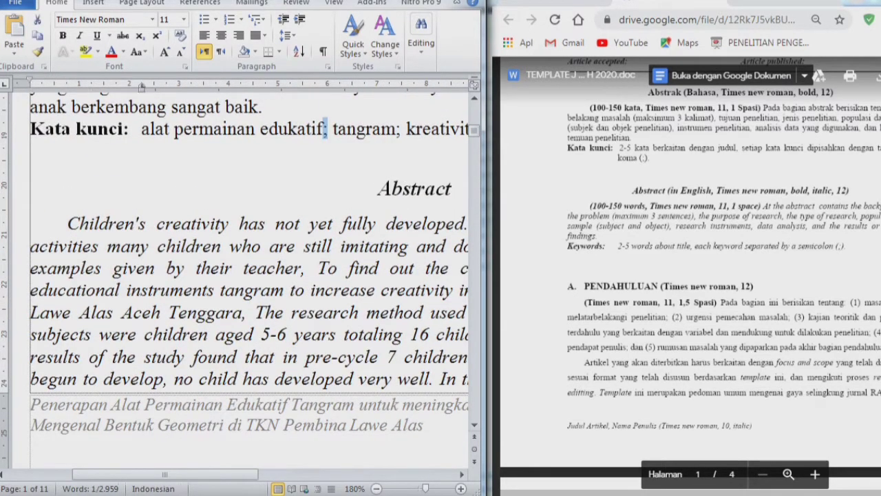
click(329, 128)
scroll(247, 275, down, 6)
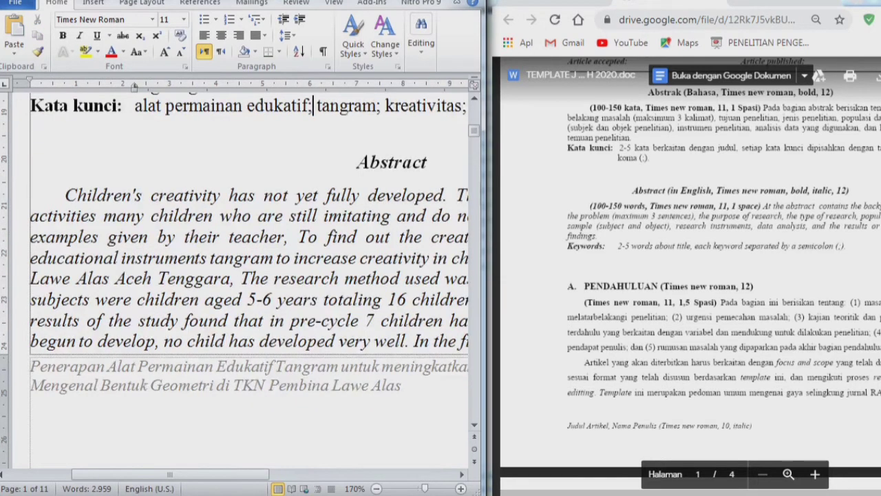
scroll(248, 276, down, 1)
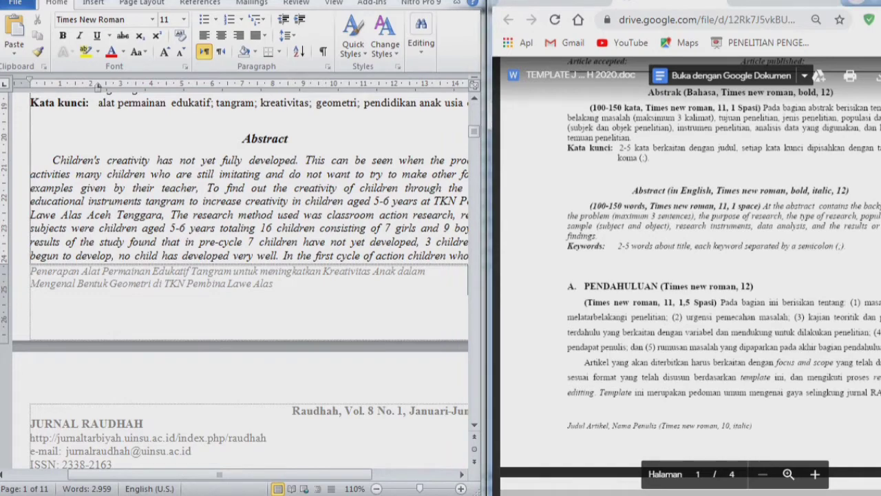
scroll(248, 275, down, 5)
scroll(248, 275, down, 2)
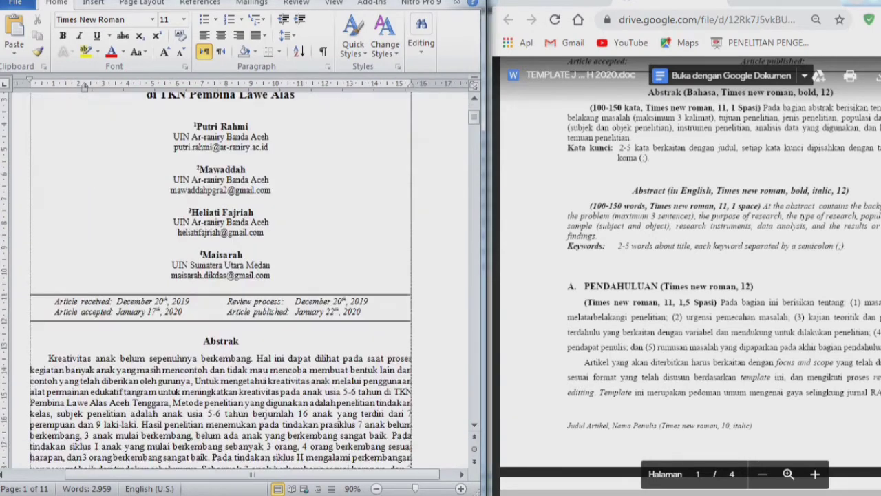
- Check the font settings of the two-line article title in the page footer
scroll(241, 289, down, 10)
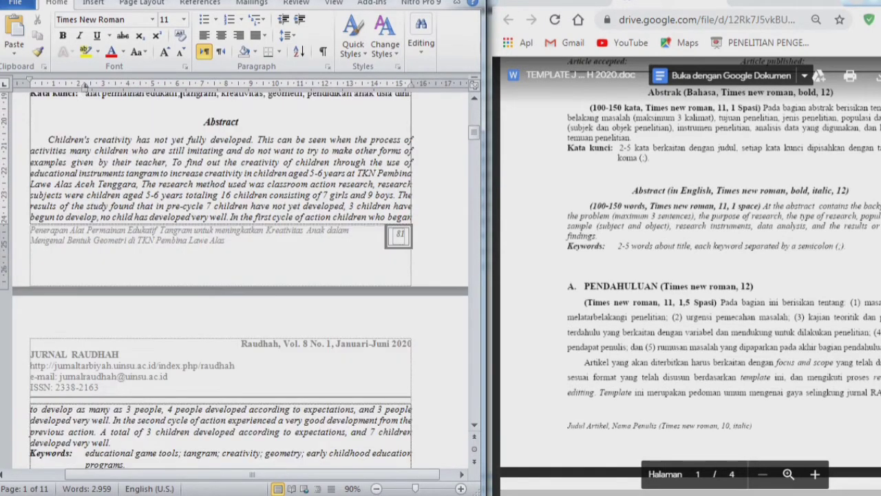
double_click(230, 240)
drag(230, 241, 31, 230)
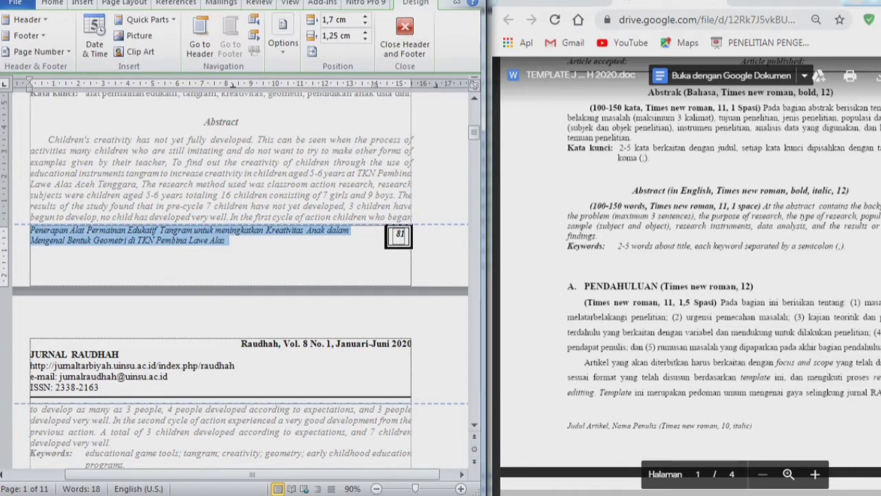
click(230, 241)
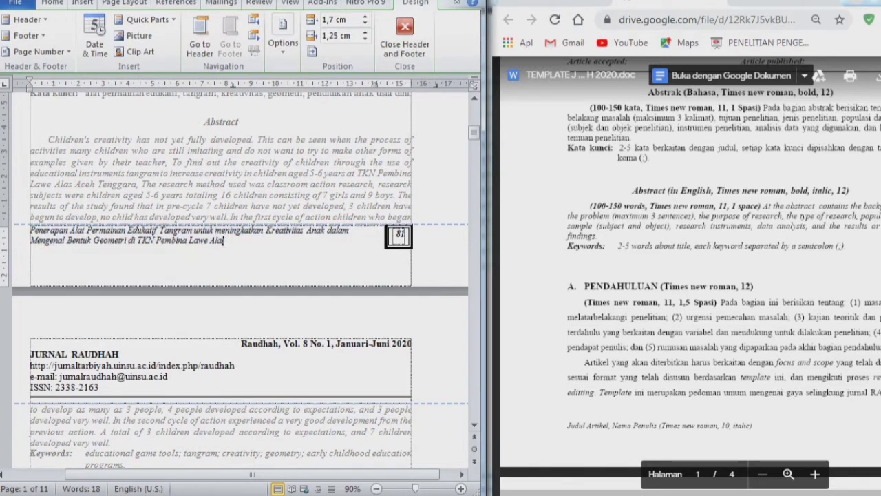
drag(230, 240, 30, 230)
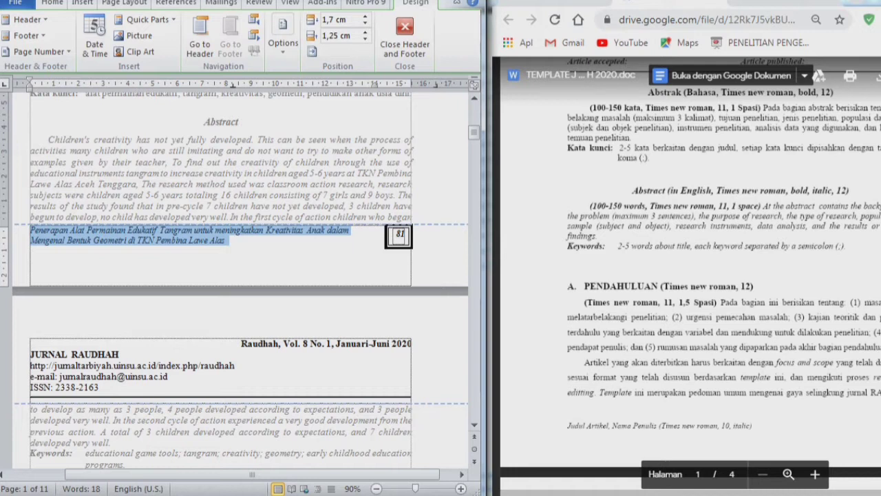
click(53, 3)
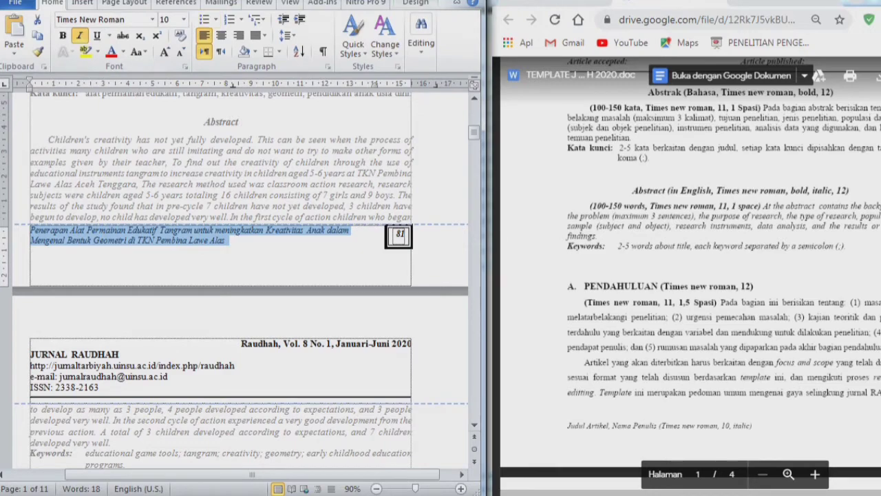
double_click(181, 94)
- Scroll to the article's closing page and bring up the submission checklist note and translate page
scroll(220, 275, down, 6)
scroll(220, 276, down, 6)
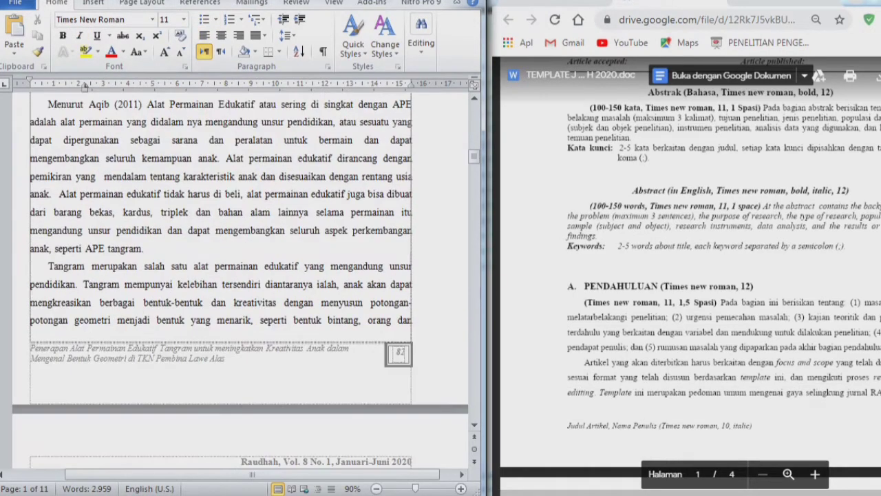
scroll(221, 275, down, 4)
drag(474, 168, 474, 411)
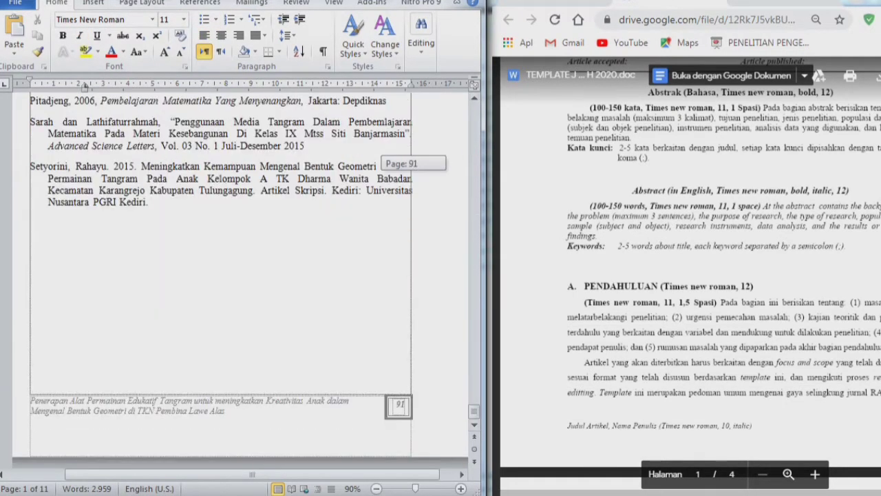
scroll(220, 275, up, 15)
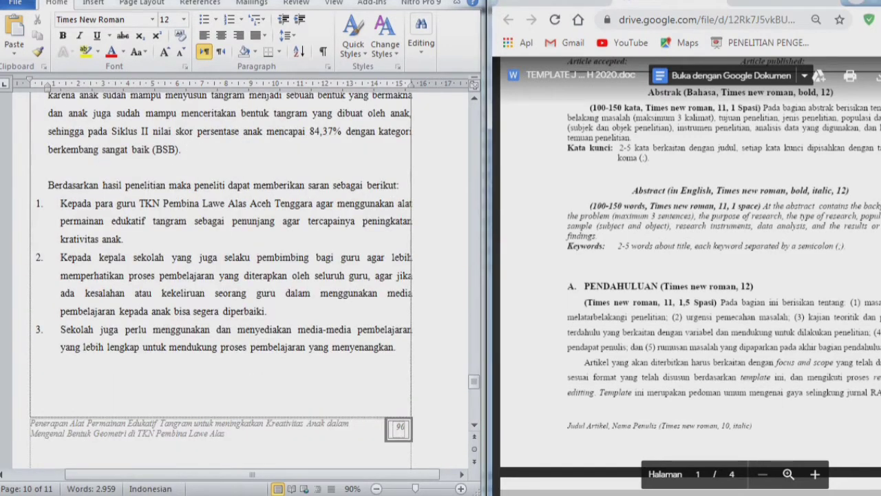
key(alt+Tab)
key(Right)
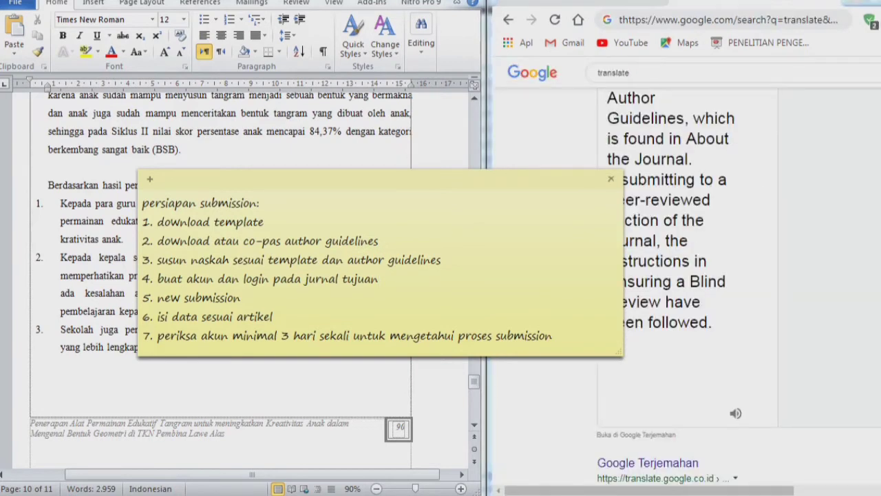
- Maximize the browser on the journal's Submissions page and open the Register form
key(alt+Tab)
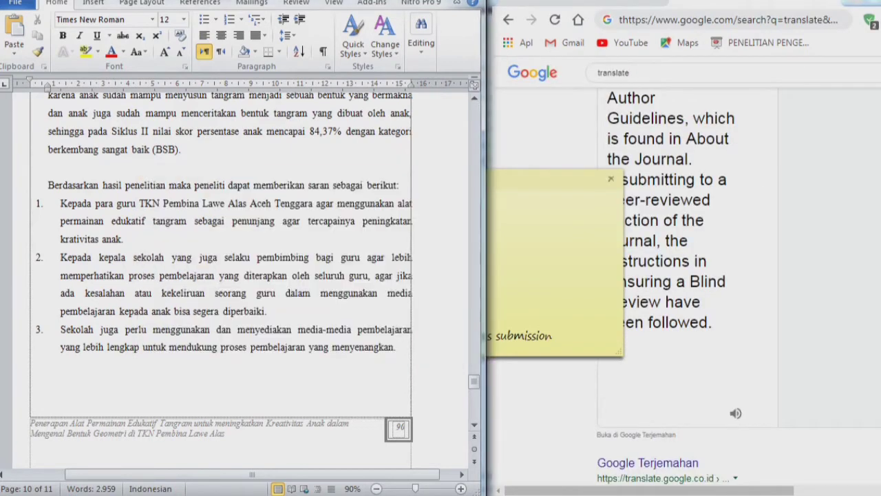
key(alt+Tab)
key(alt+Tab)
click(878, 1)
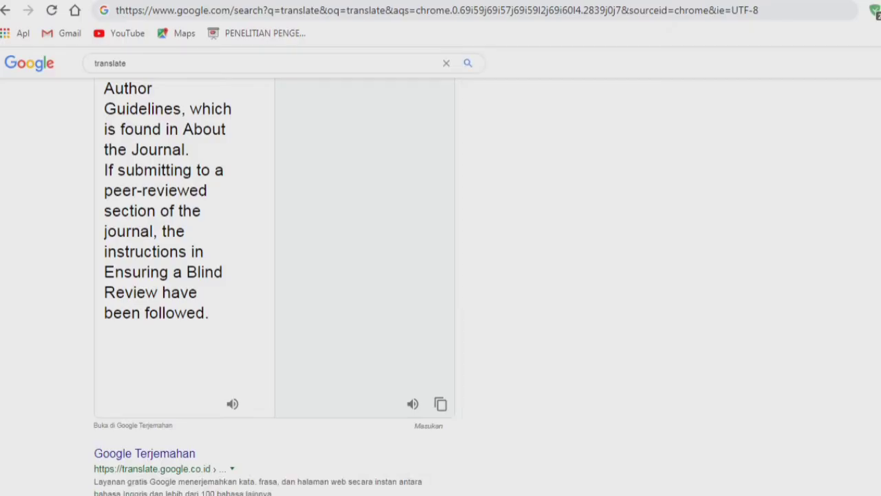
click(76, 0)
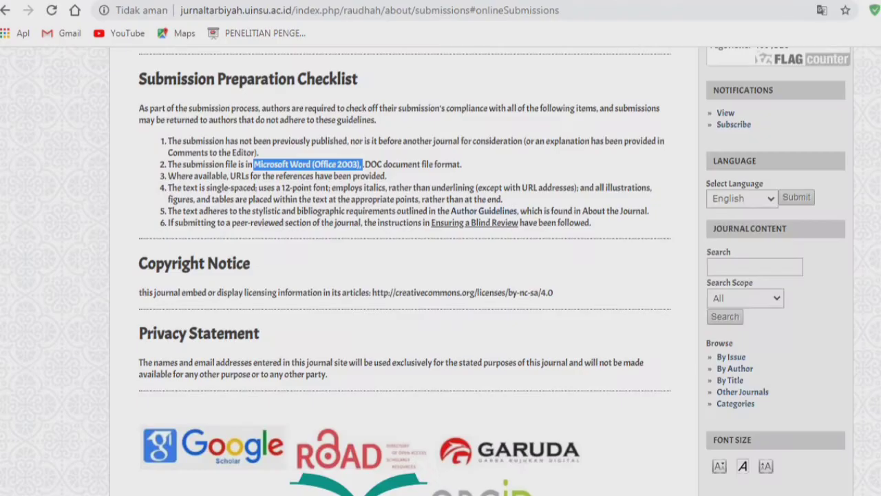
scroll(405, 275, up, 4)
scroll(405, 275, up, 4)
key(alt+Tab)
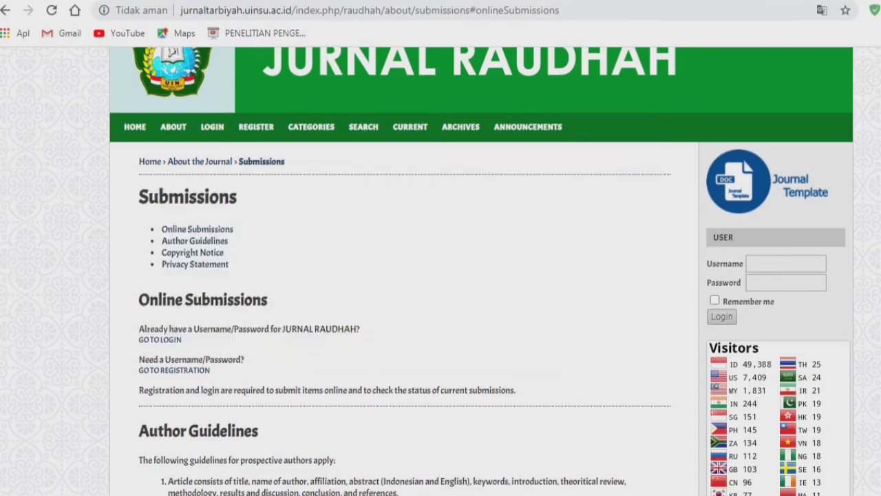
scroll(441, 275, down, 3)
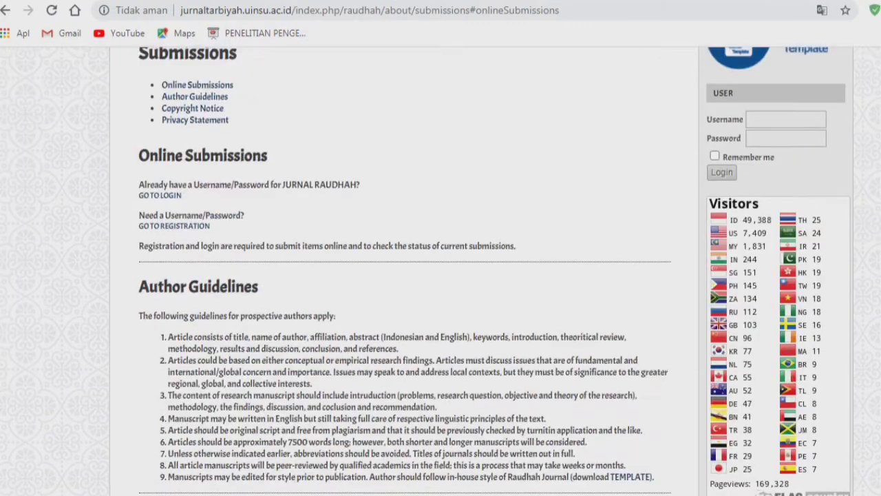
scroll(441, 275, up, 3)
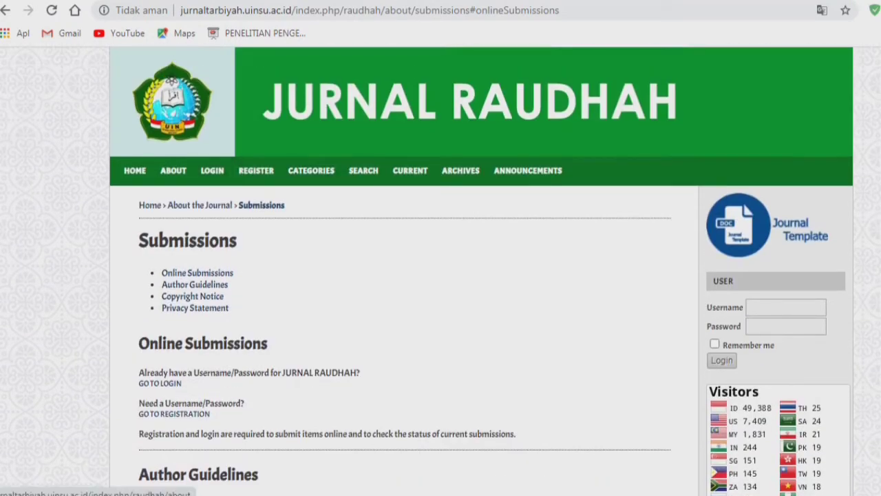
scroll(441, 276, down, 3)
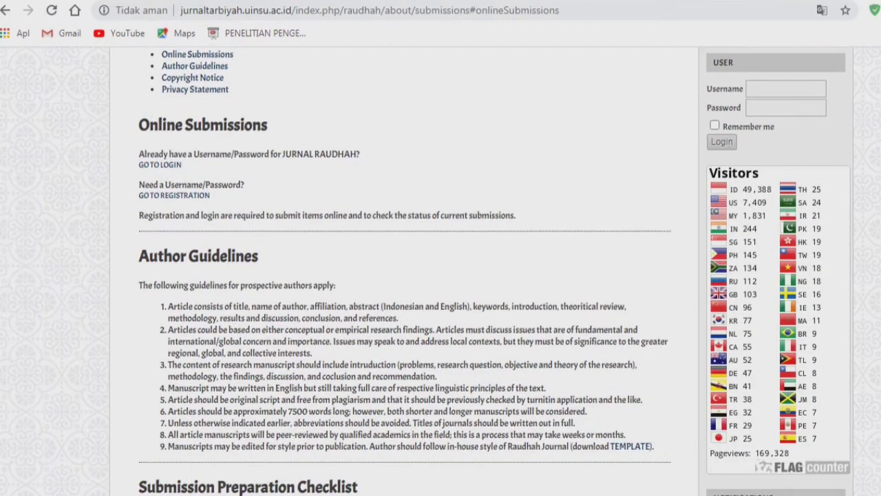
click(174, 196)
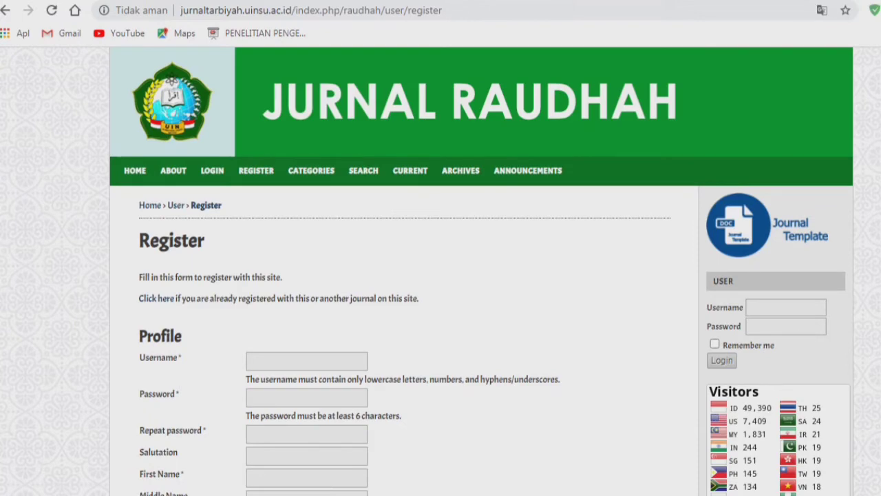
- Enter a username ending in '_22', following the username rules about numbers
scroll(441, 275, down, 2)
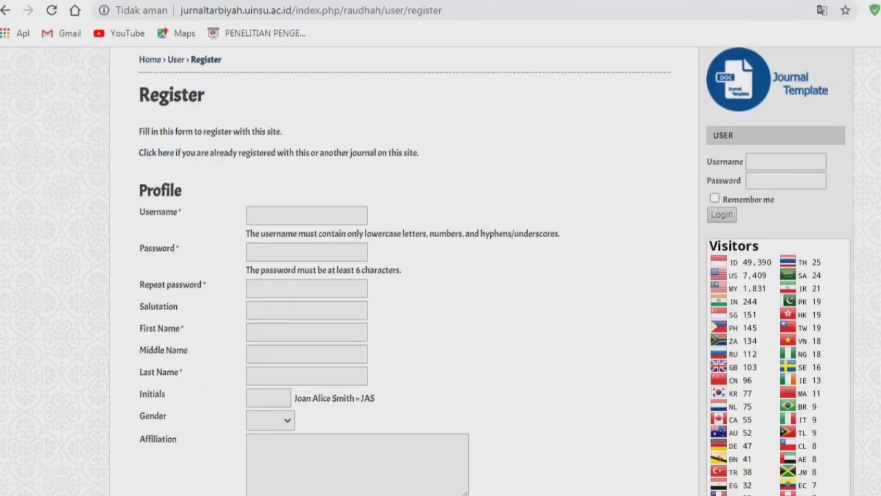
click(306, 216)
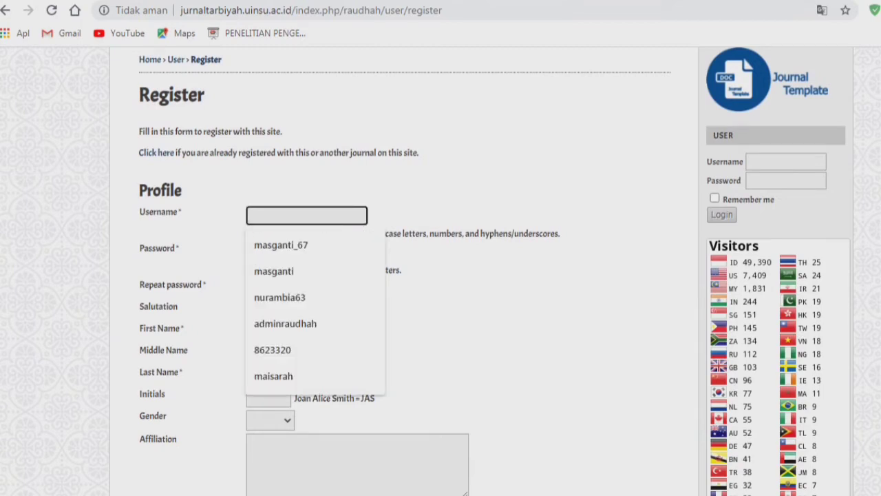
text(maisara)
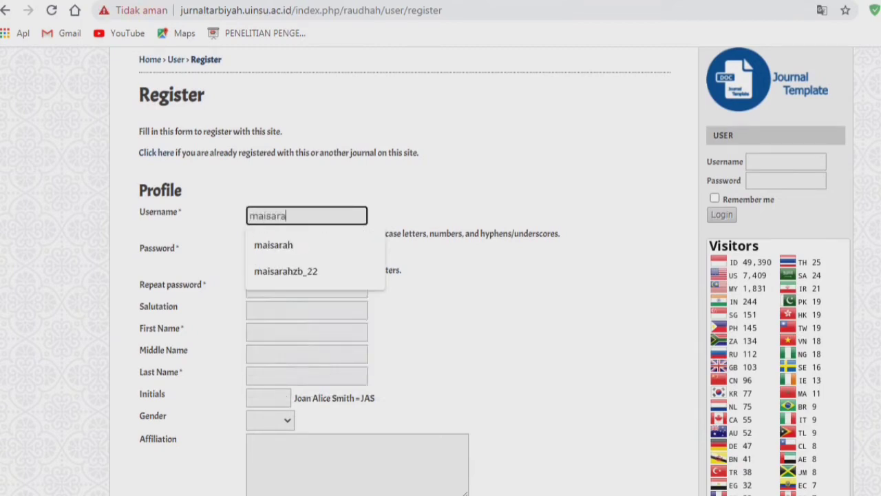
text(hmai)
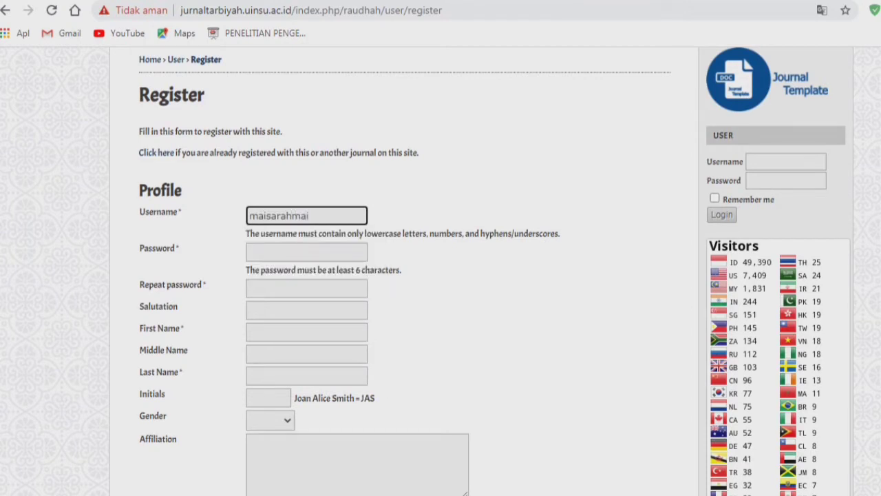
text(sarah)
key(BackSpace)
key(BackSpace)
key(BackSpace)
key(BackSpace)
key(BackSpace)
drag(246, 234, 372, 233)
click(406, 233)
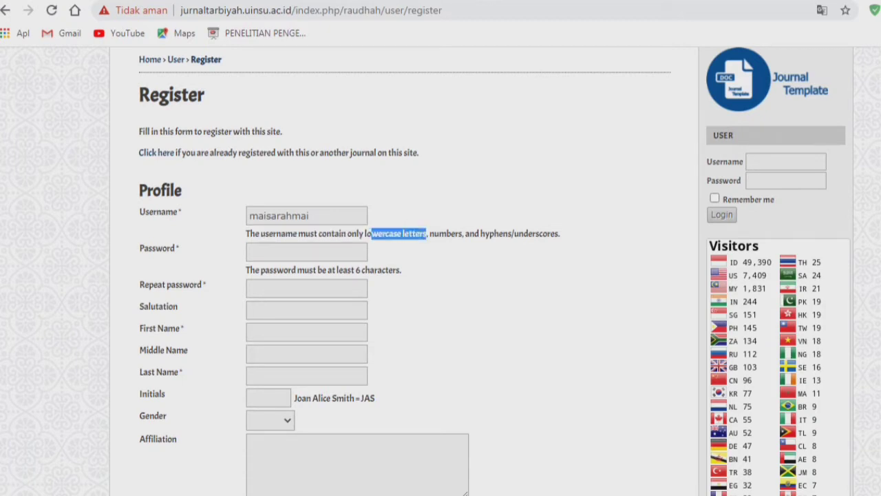
click(373, 234)
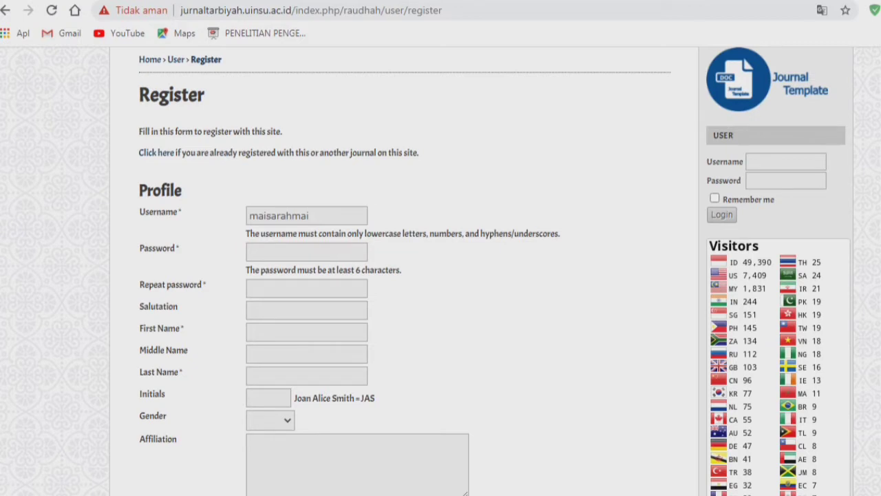
drag(428, 233, 462, 233)
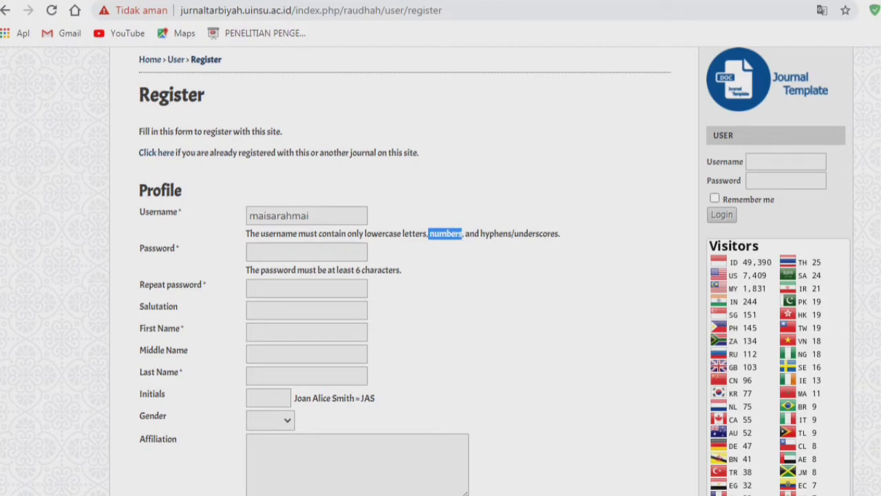
click(311, 215)
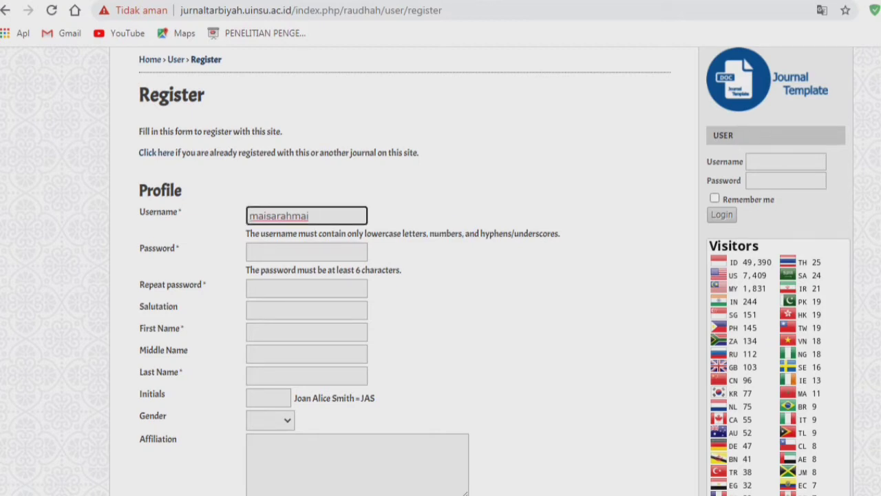
text(_22)
click(314, 216)
- Enter an eight-character password meeting the six-character minimum, and repeat it
key(Tab)
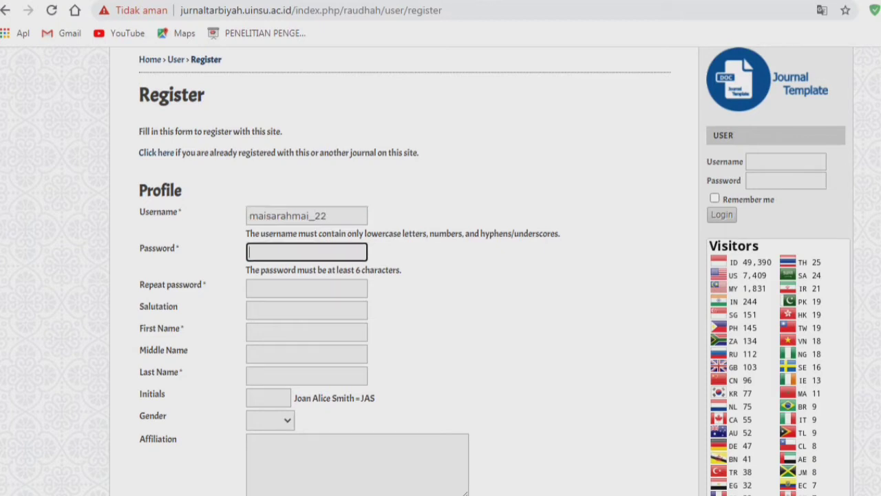
text(****)
drag(402, 270, 246, 270)
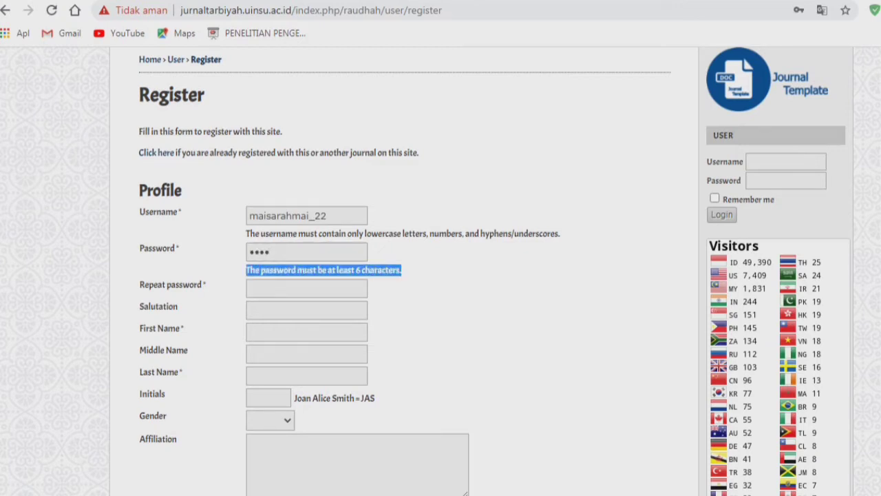
click(274, 252)
key(BackSpace)
key(BackSpace)
key(BackSpace)
key(BackSpace)
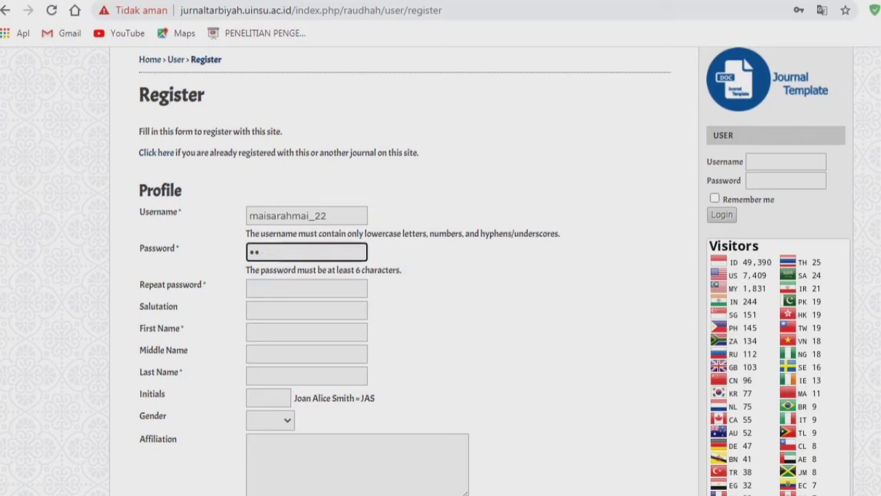
text(********)
key(Tab)
text(*******)
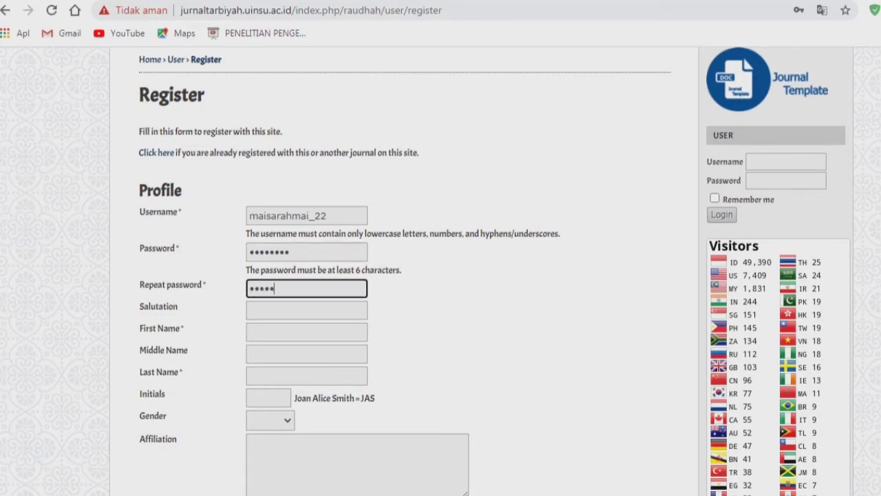
text(*)
scroll(440, 276, up, 1)
scroll(440, 275, down, 3)
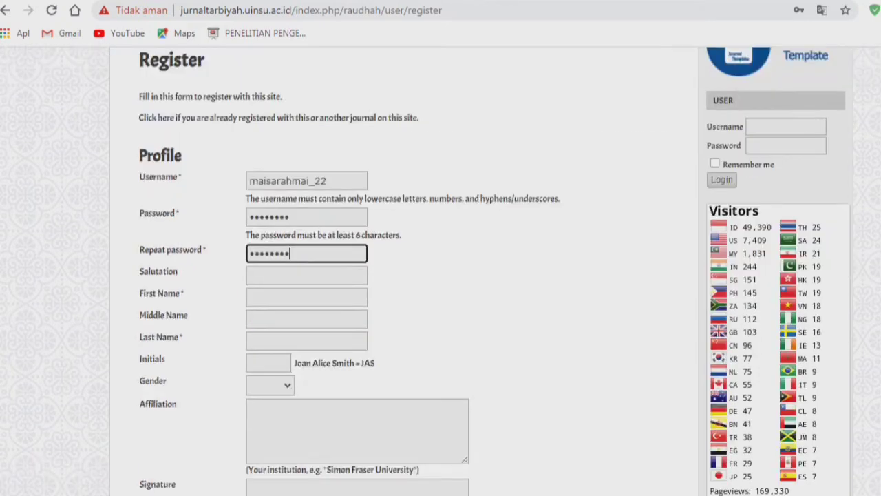
scroll(441, 276, down, 7)
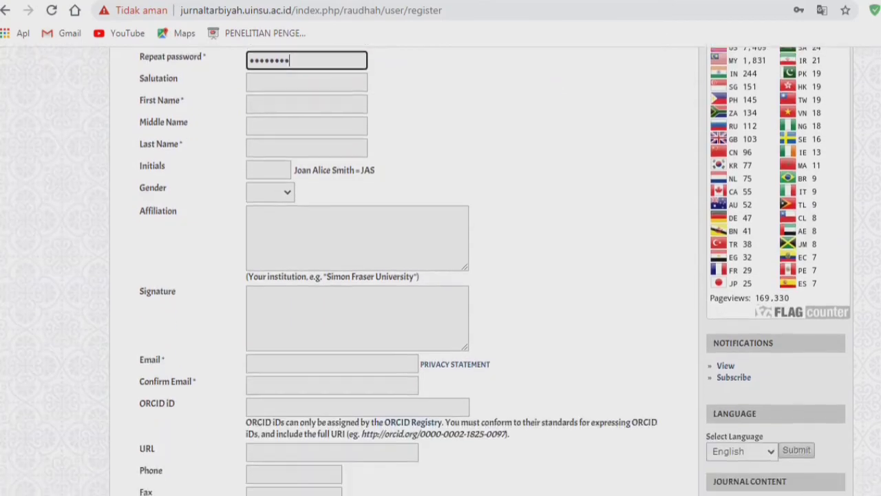
scroll(441, 276, down, 1)
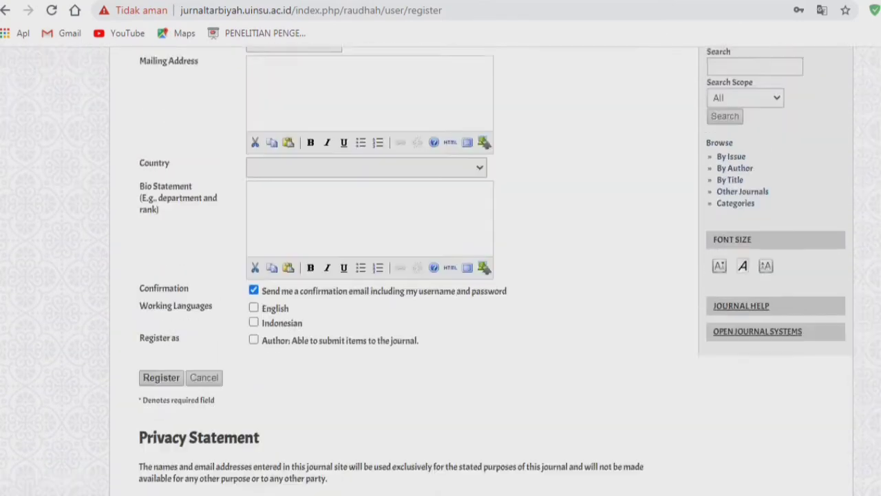
scroll(440, 275, up, 8)
scroll(441, 275, up, 2)
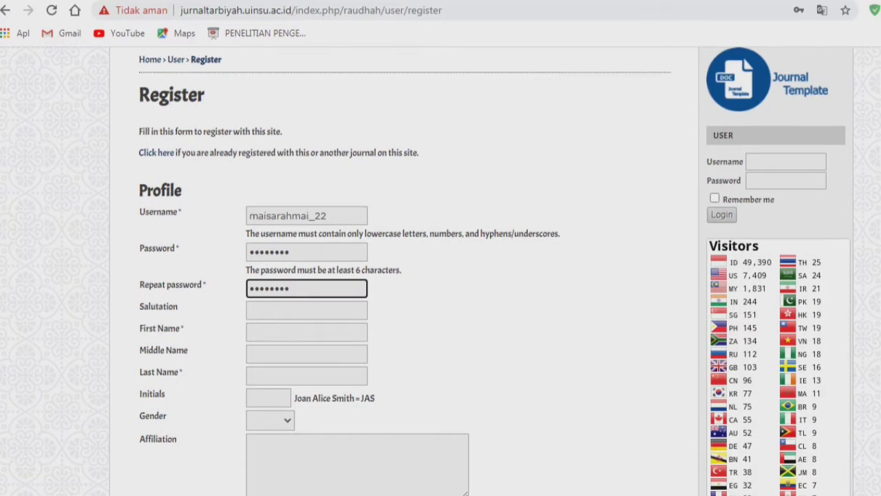
drag(182, 212, 139, 212)
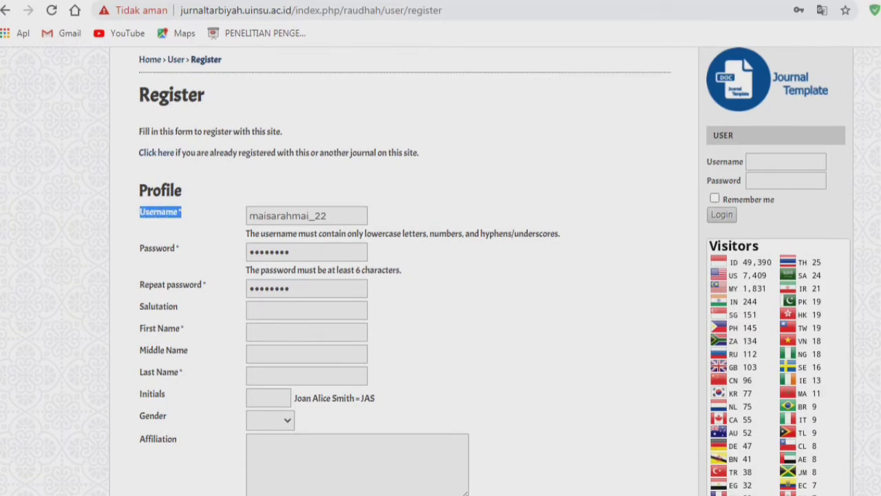
scroll(440, 275, down, 1)
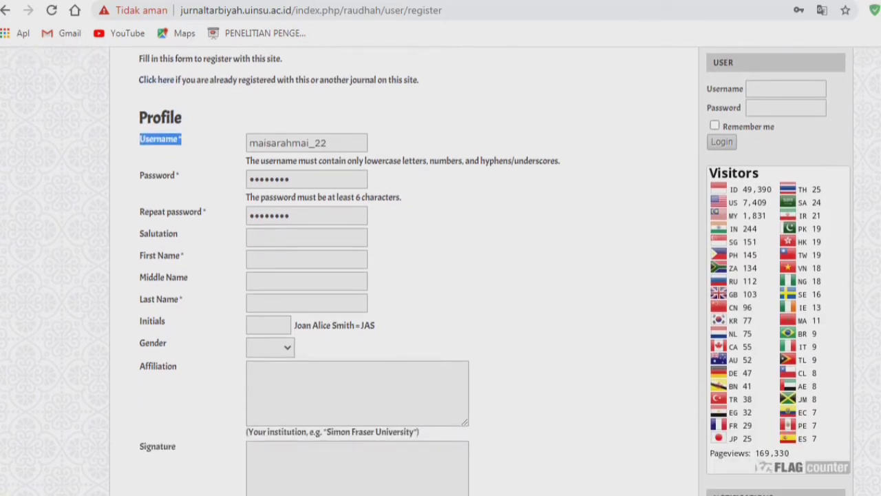
click(296, 216)
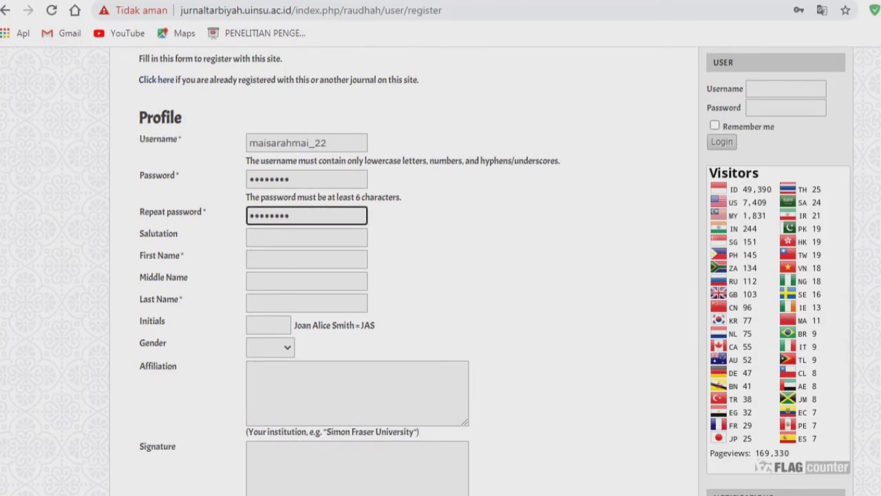
scroll(441, 275, down, 1)
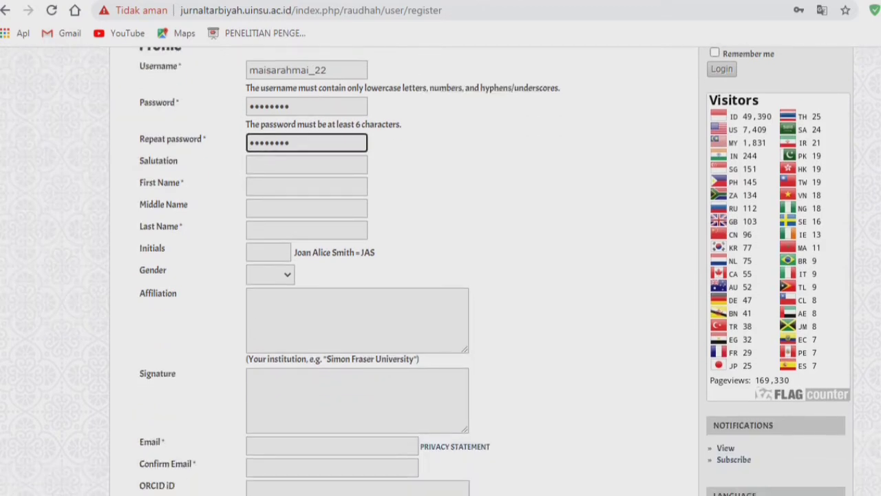
- Type the registrant's first name, fixing a typo, and put a name into the Last Name field
click(306, 187)
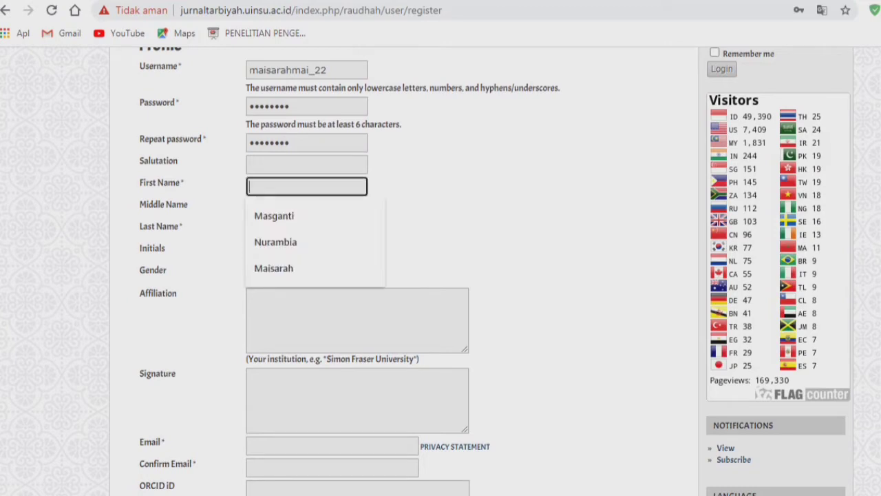
text(M)
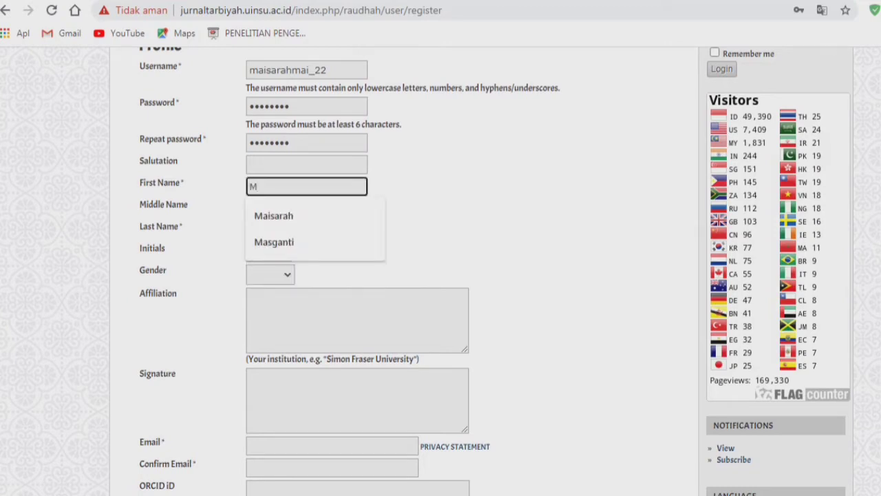
text(aisarag)
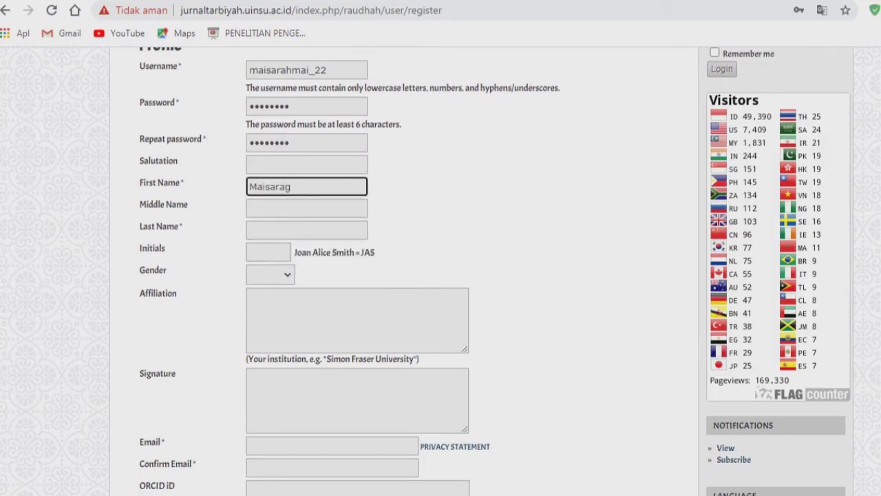
key(BackSpace)
text(h)
key(Tab)
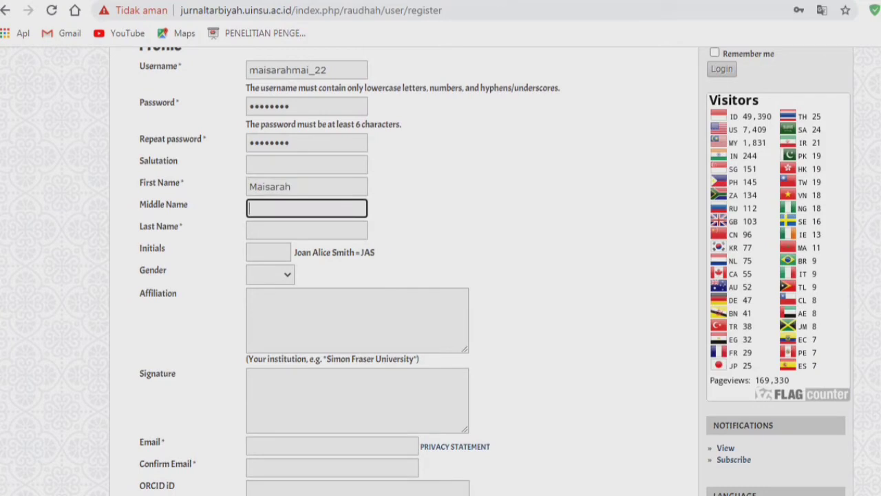
key(Tab)
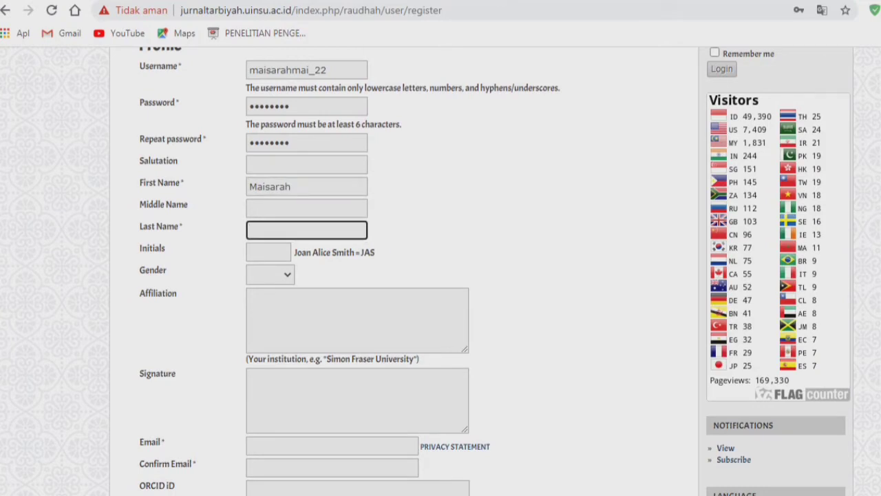
text(Maisarah)
key(Tab)
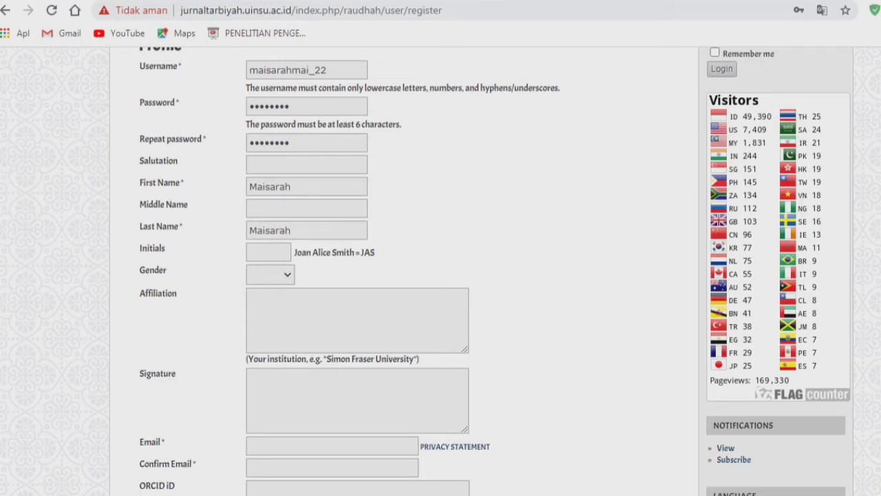
- Fill in the registrant's middle and last names, correcting misspellings
click(306, 209)
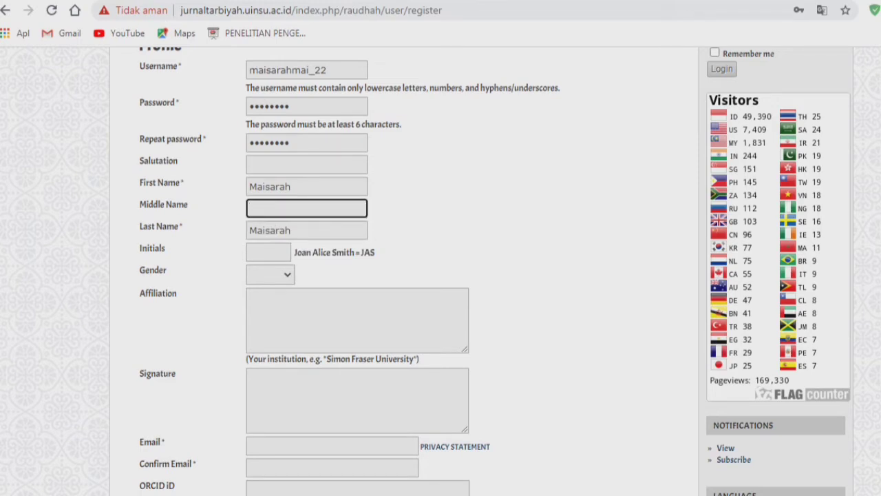
key(Tab)
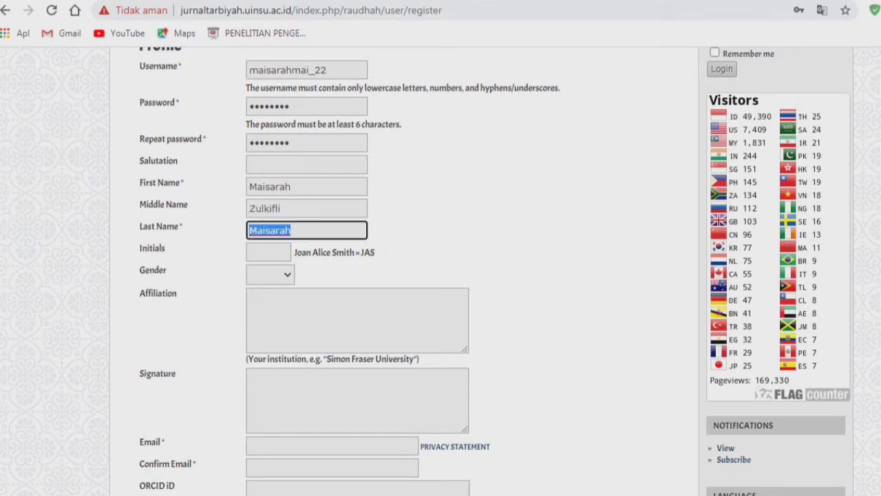
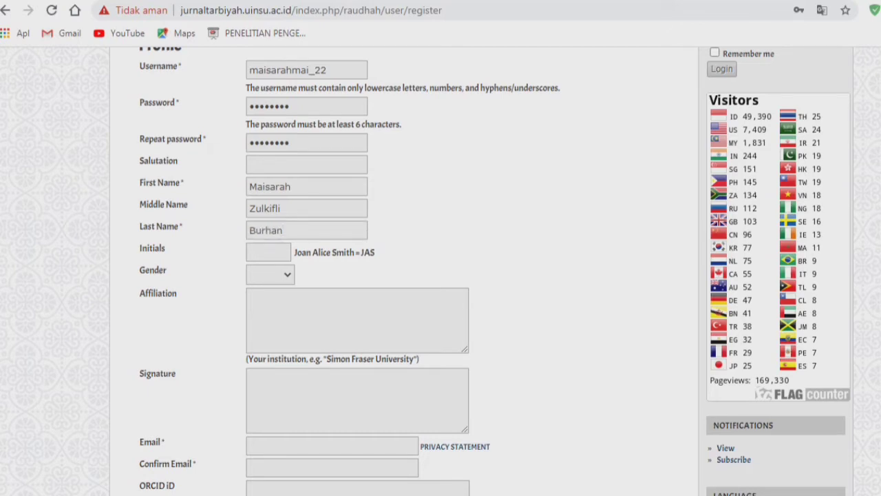
- Review the name fields and add more name text to the Middle Name and Last Name entries
click(301, 187)
key(Tab)
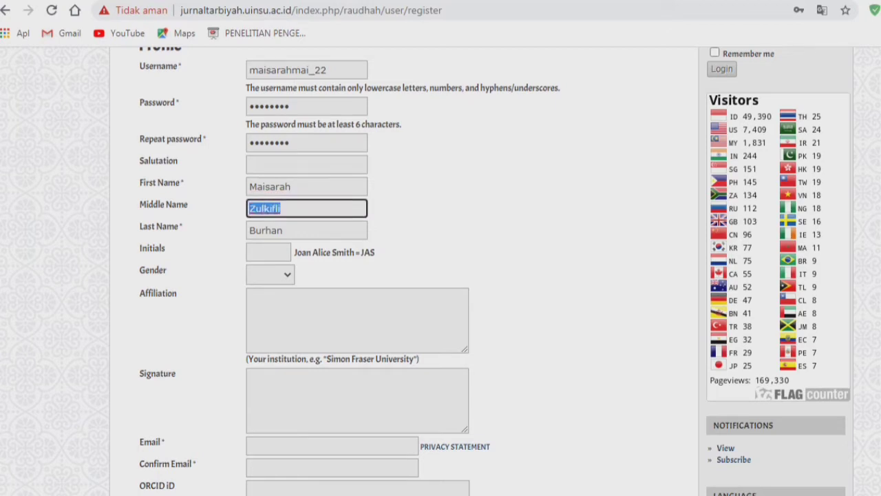
drag(294, 187, 248, 187)
drag(284, 230, 248, 231)
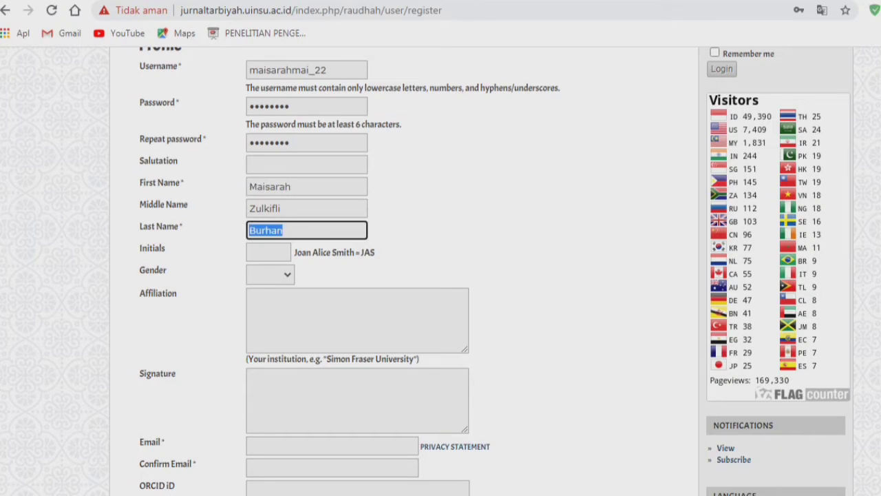
drag(293, 186, 248, 186)
click(413, 193)
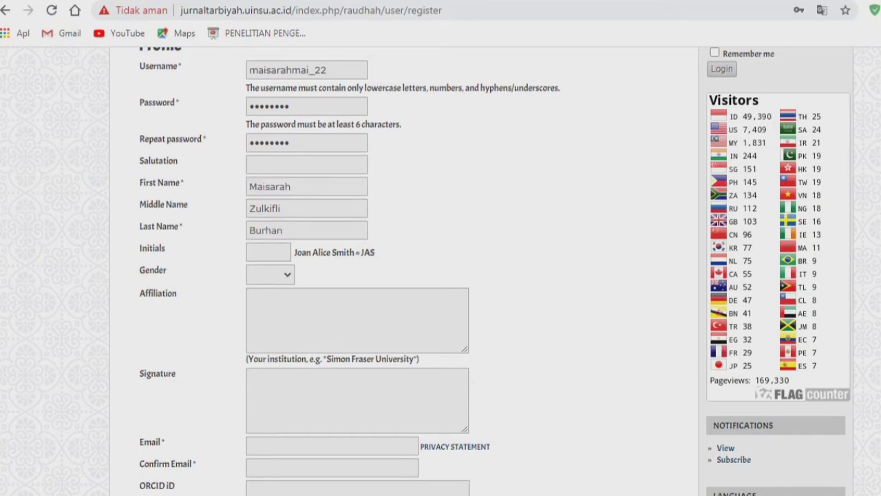
click(282, 208)
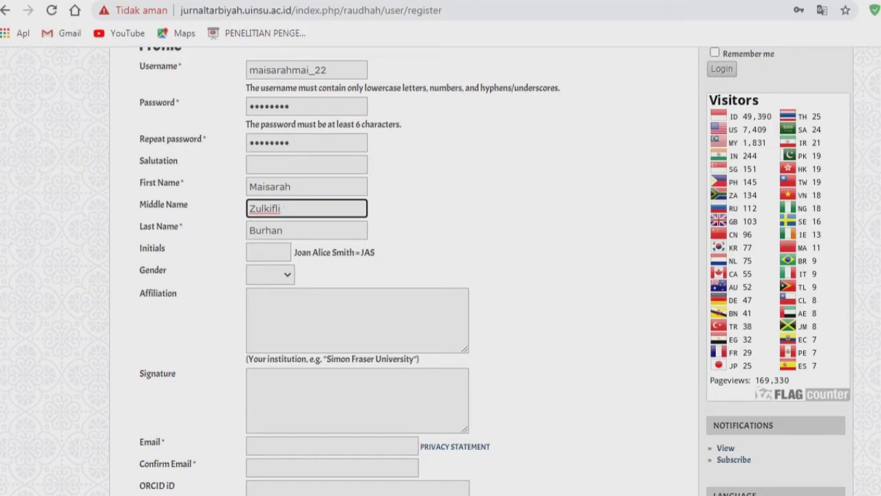
text(Burhan)
key(Tab)
text(ZB)
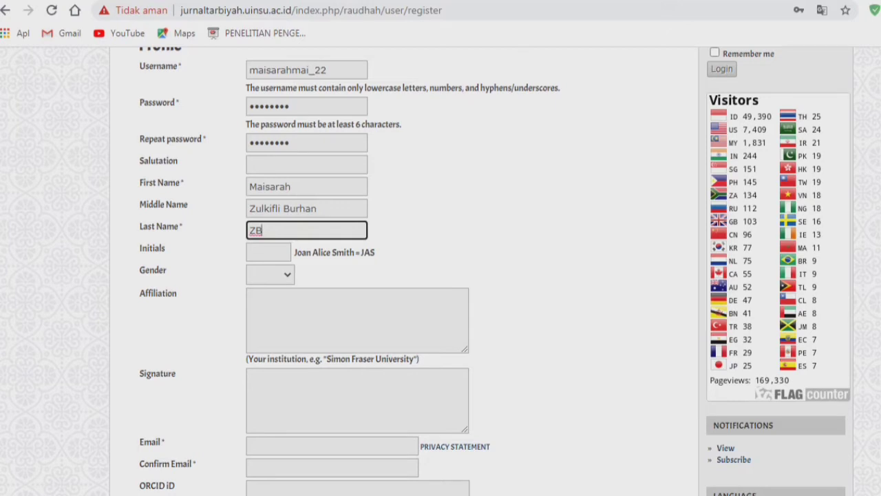
- Clear the wrong middle name, retype the last name, and accept the suggested initials MM
click(269, 186)
click(262, 230)
click(272, 208)
drag(318, 208, 249, 208)
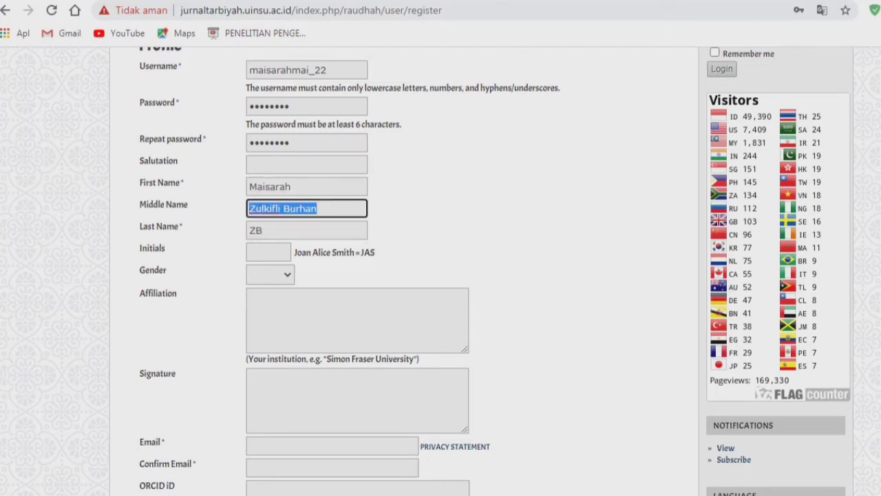
key(BackSpace)
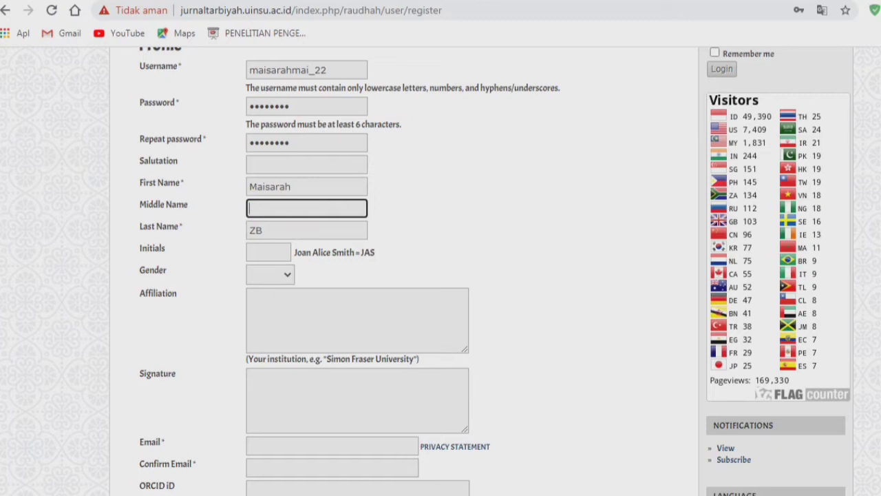
key(Tab)
key(BackSpace)
text(M)
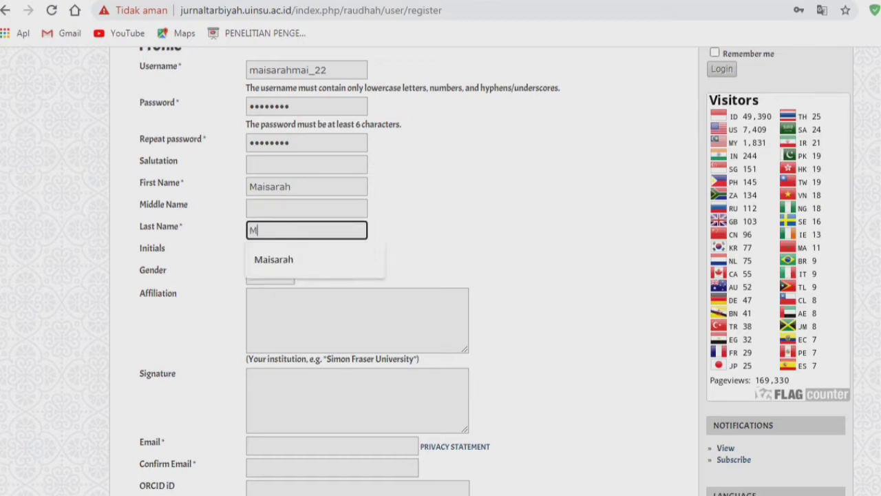
text(aisarah)
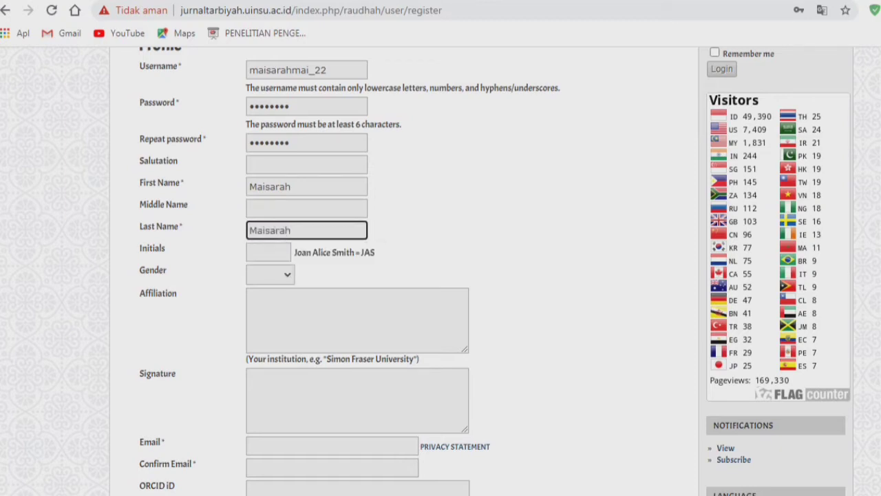
key(Tab)
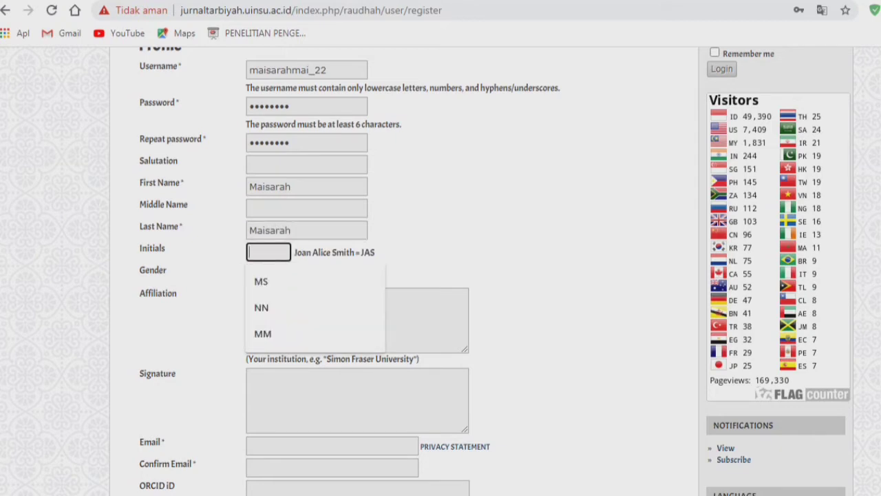
key(Down)
key(Down)
key(Down)
key(Return)
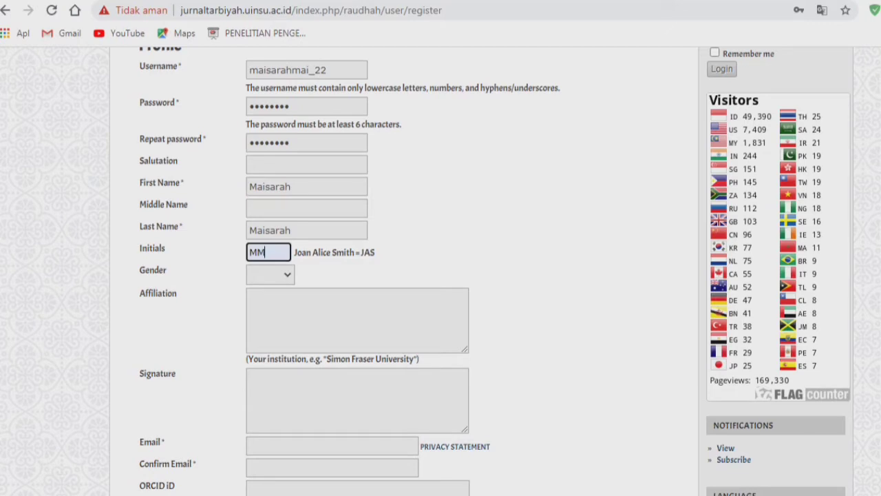
- Re-enter the correct middle and last names and type the three-letter initials
click(306, 208)
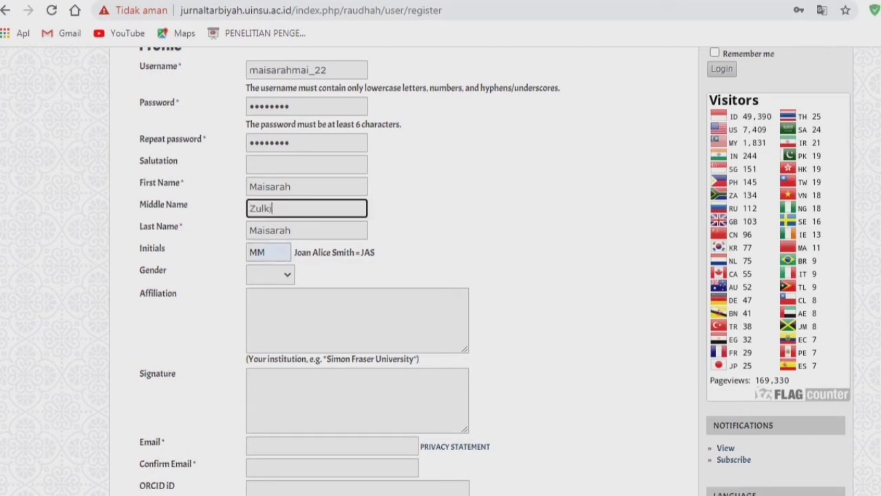
key(Tab)
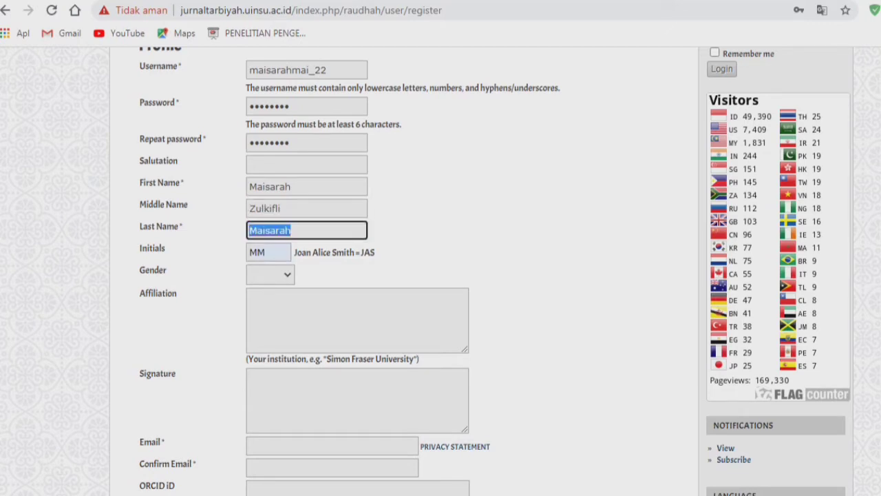
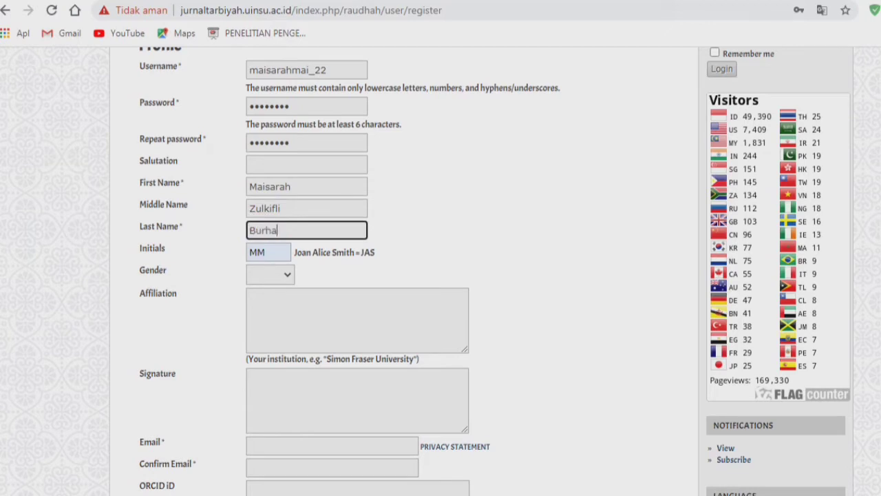
key(Tab)
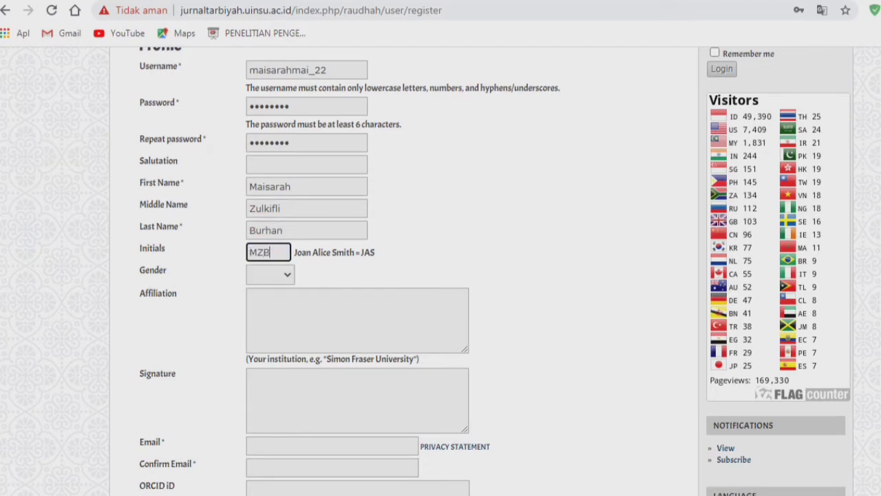
drag(139, 183, 371, 186)
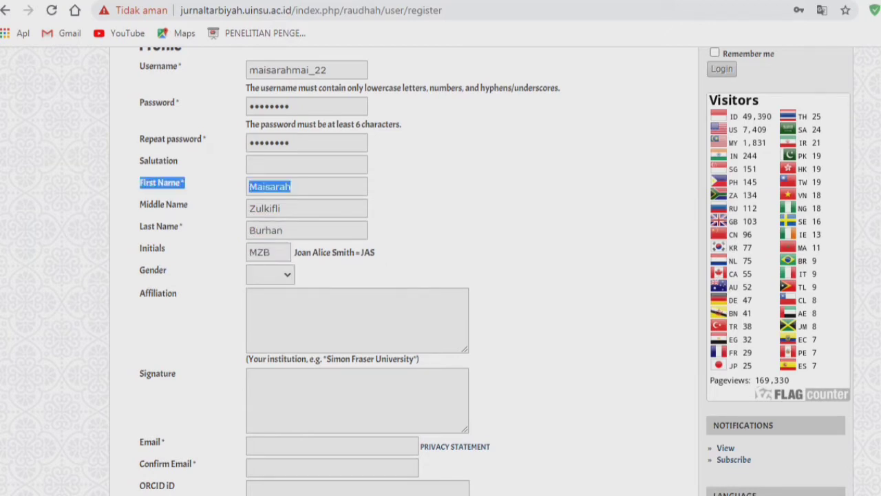
- Choose F in the Gender dropdown and put the caret in the Affiliation box
click(413, 190)
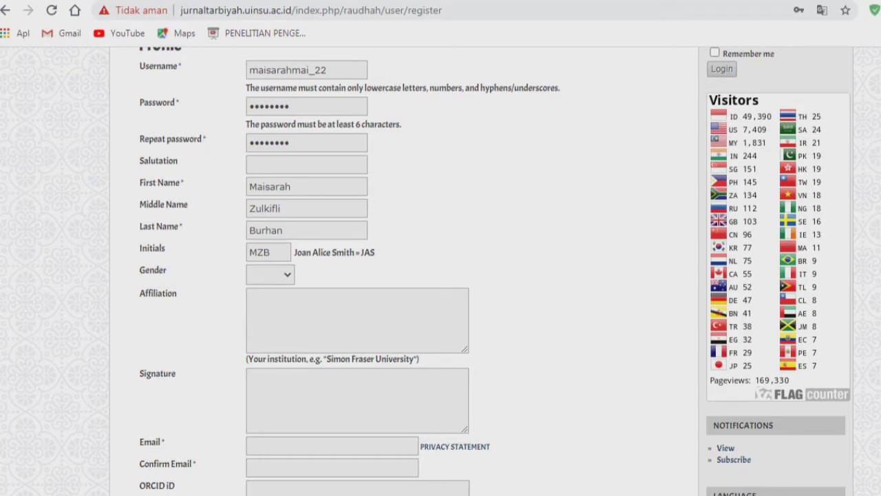
click(271, 274)
scroll(440, 271, down, 2)
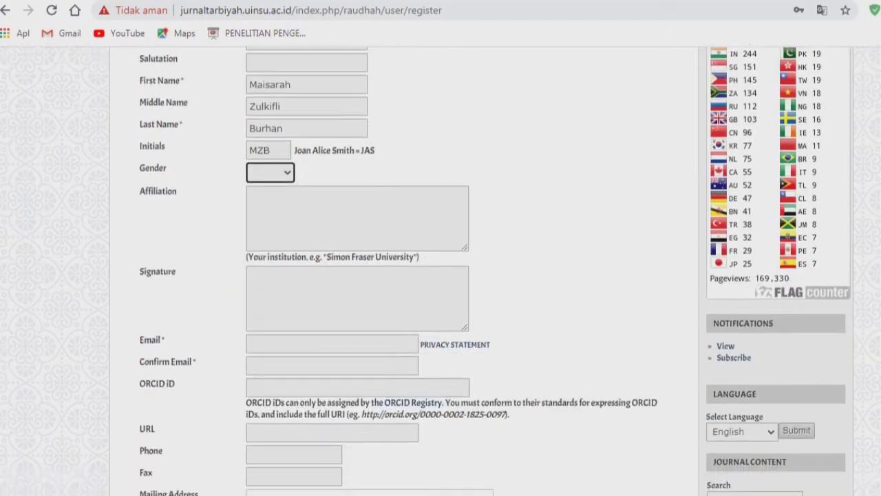
click(271, 129)
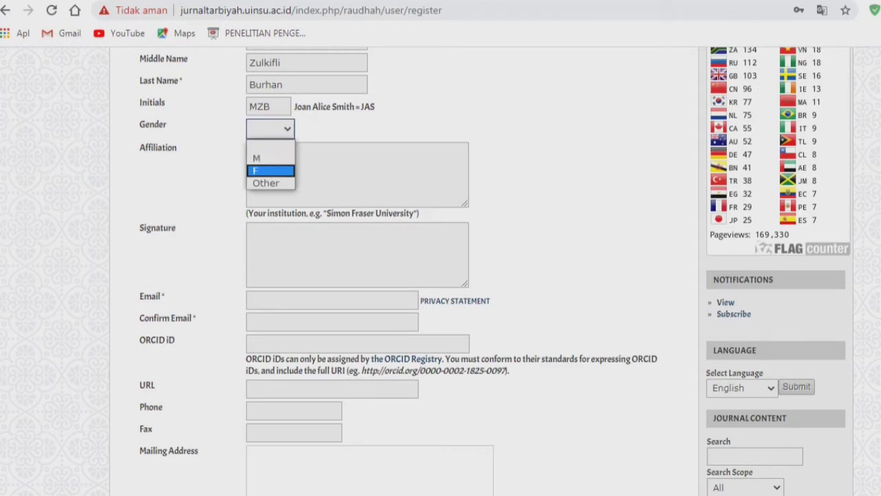
click(271, 171)
click(296, 172)
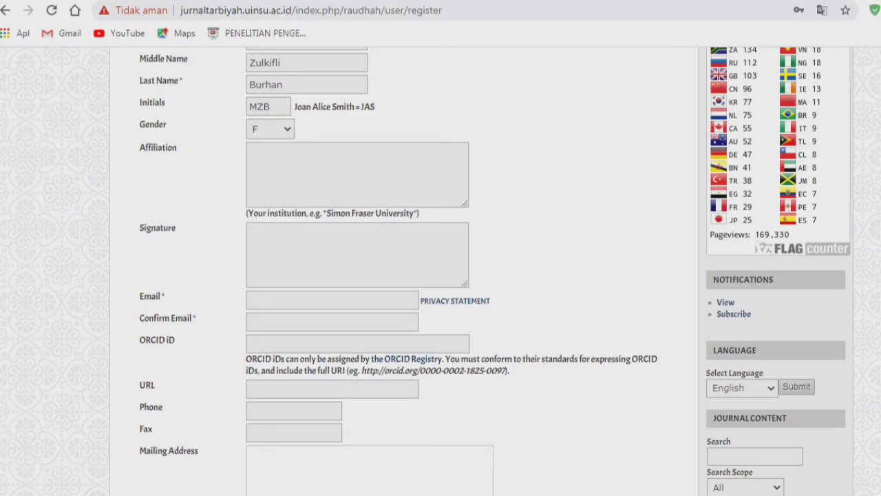
drag(144, 147, 177, 147)
click(144, 148)
drag(248, 214, 419, 214)
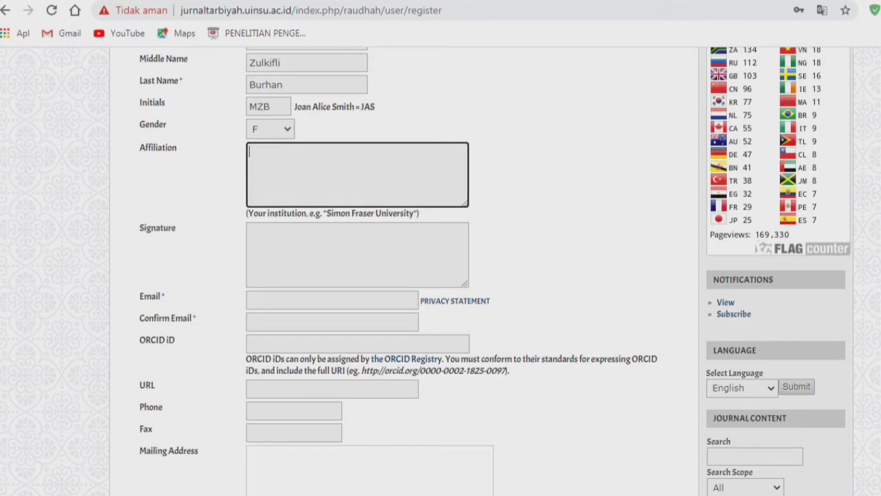
- Type 'SDN Negeri 060825 Medan' as the affiliation, fixing typos, and edit the SDN abbreviation
text(SDN)
key(BackSpace)
text(Negeri 06082)
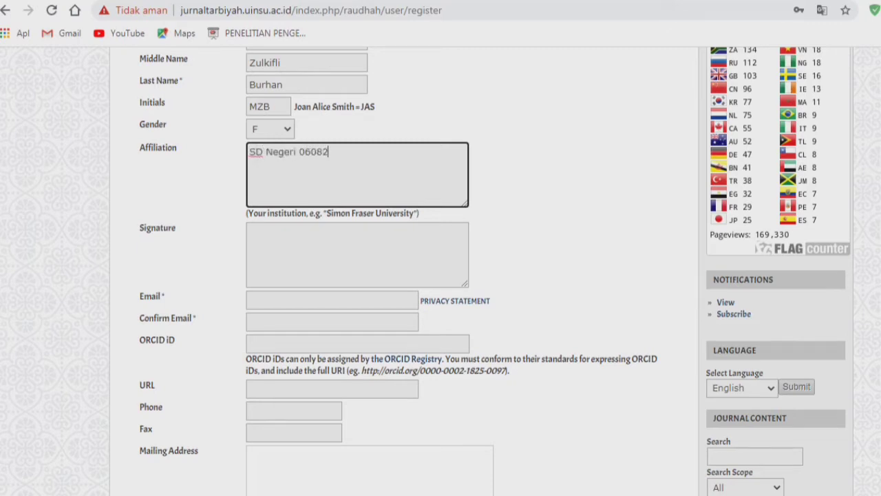
text(5 Medan)
key(ctrl+shift+Left)
key(ctrl+shift+Left)
key(ctrl+shift+Left)
key(ctrl+shift+Left)
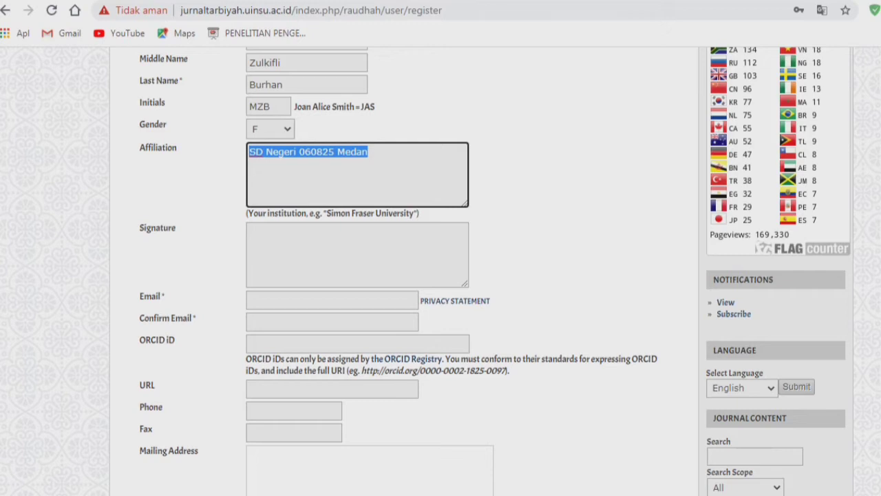
key(Left)
key(ctrl+shift+Right)
key(ctrl+shift+Right)
text(SDN)
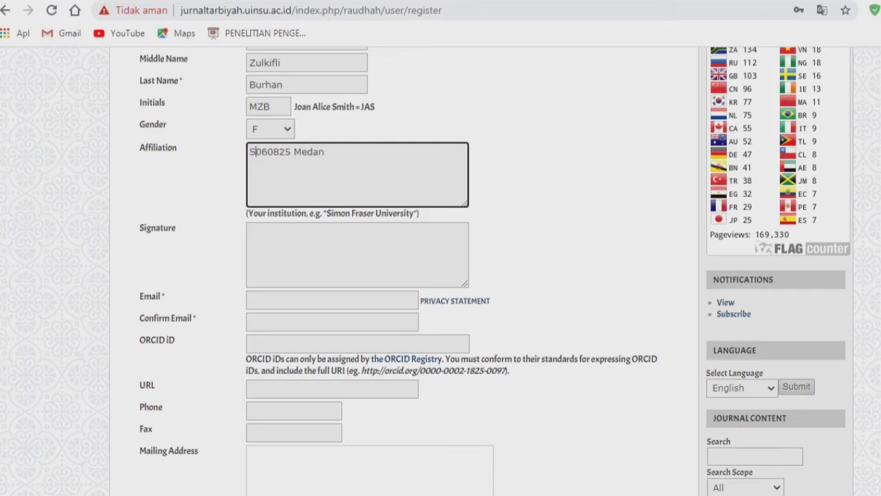
key(ctrl+Left)
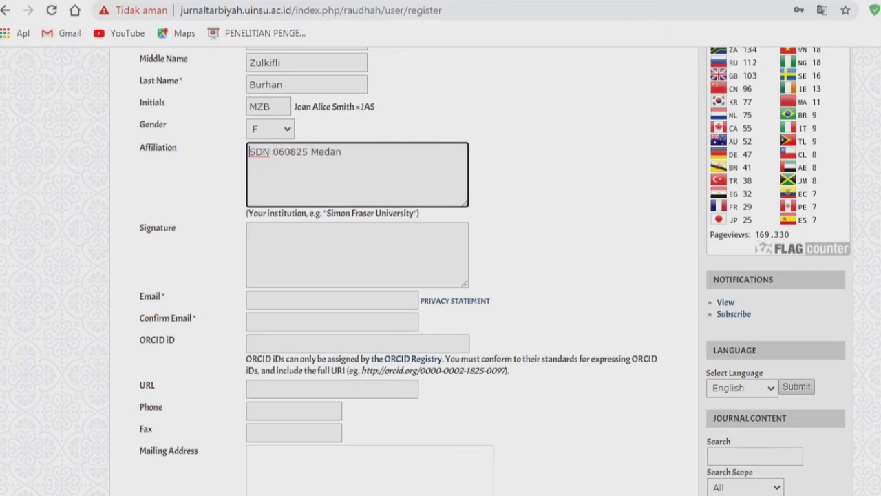
key(Right)
key(Right)
- Replace the affiliation with 'Universitas Islam Negeri Sumatera Utara Medan', fixing the capitalisation
key(ctrl+a)
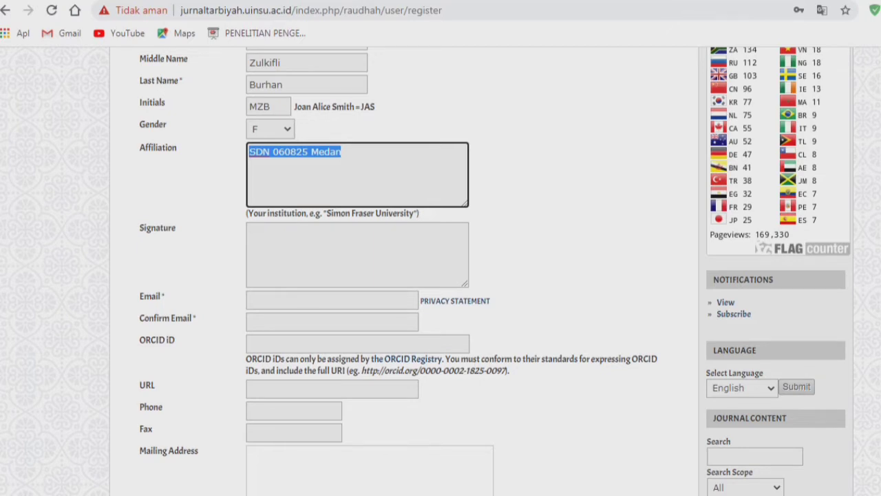
text(Un)
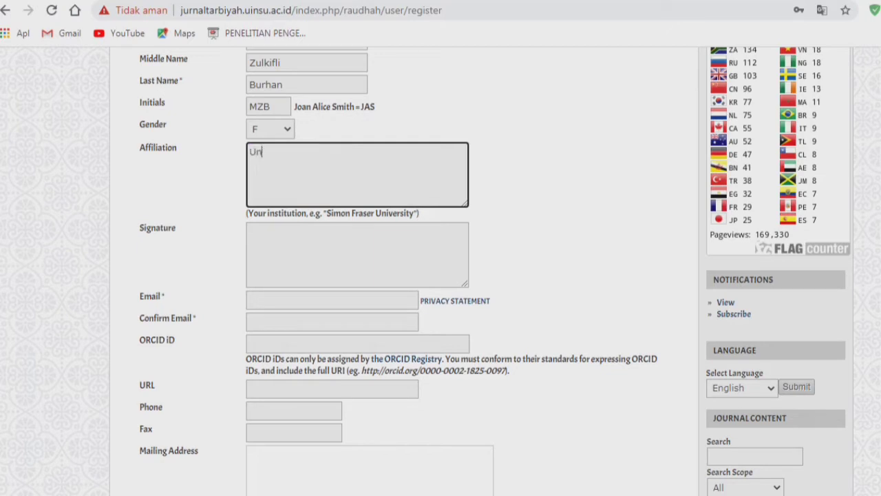
text(iversitas Islam Nege)
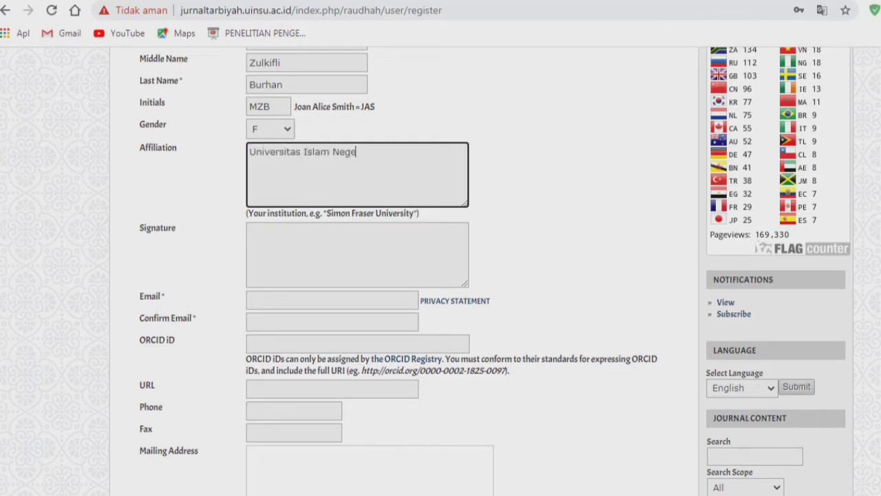
text(ri Sumatera Utara MEdan)
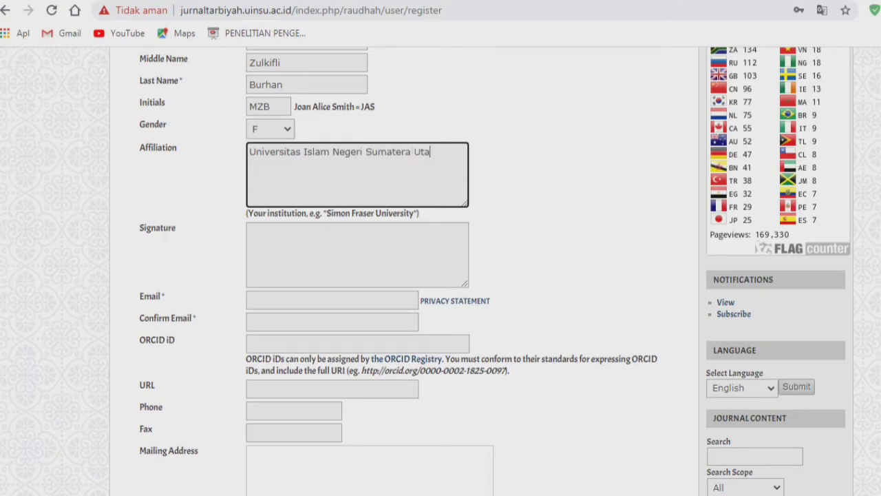
key(BackSpace)
key(BackSpace)
key(BackSpace)
key(BackSpace)
text(edan)
key(ctrl+a)
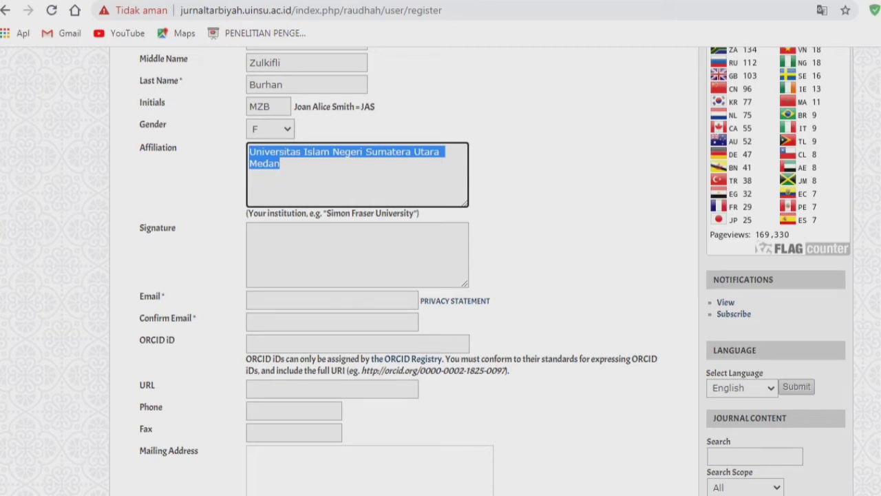
click(296, 242)
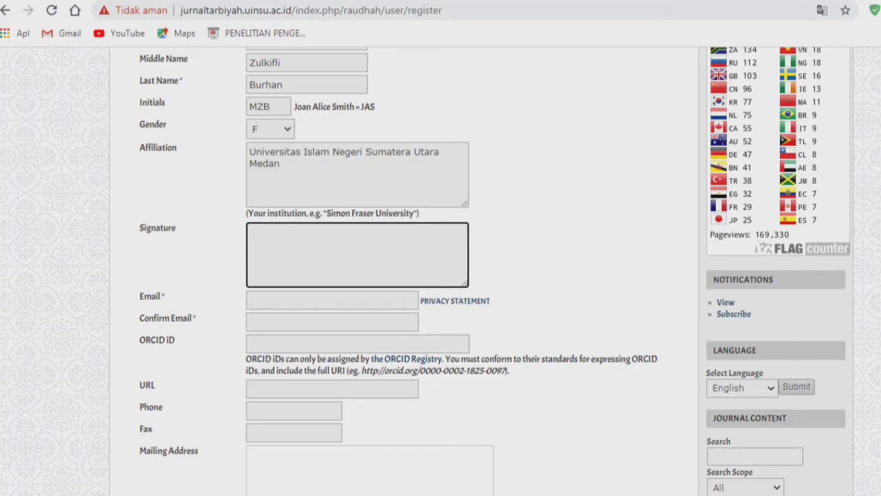
- Enter the registrant's e-mail address in Email using the autocomplete suggestion
click(296, 300)
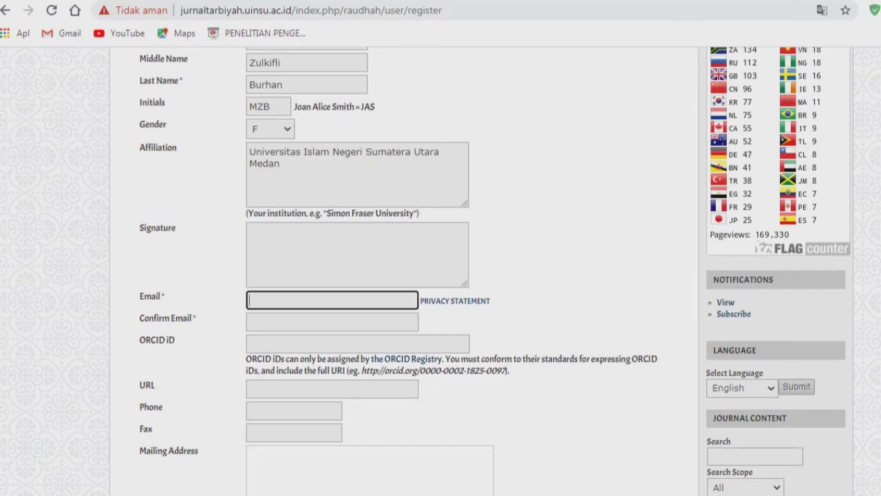
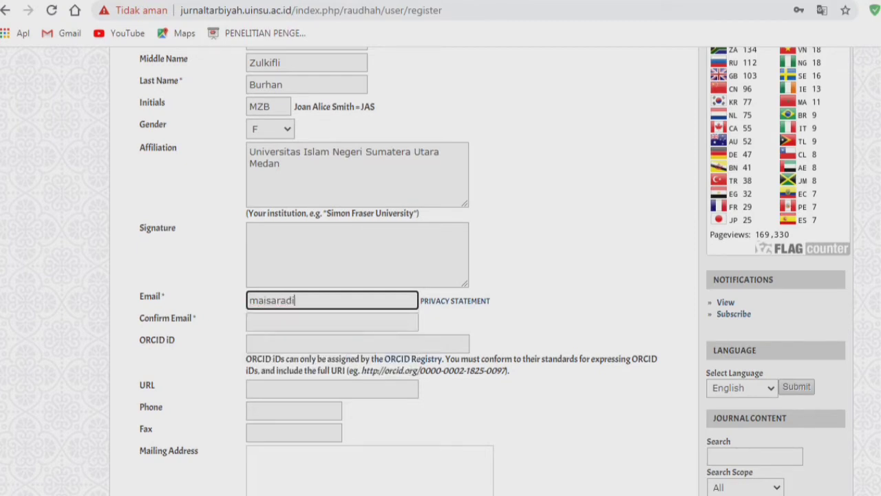
key(BackSpace)
key(BackSpace)
key(BackSpace)
key(BackSpace)
key(BackSpace)
key(BackSpace)
key(BackSpace)
key(BackSpace)
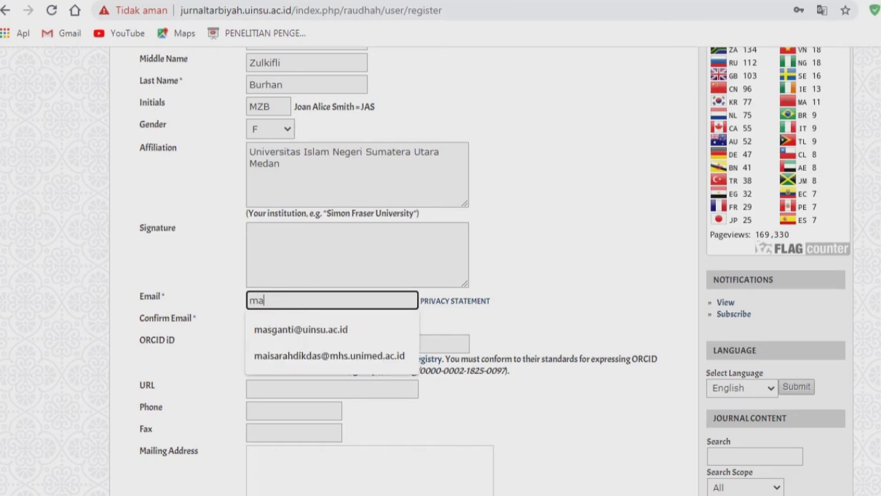
key(BackSpace)
key(BackSpace)
key(BackSpace)
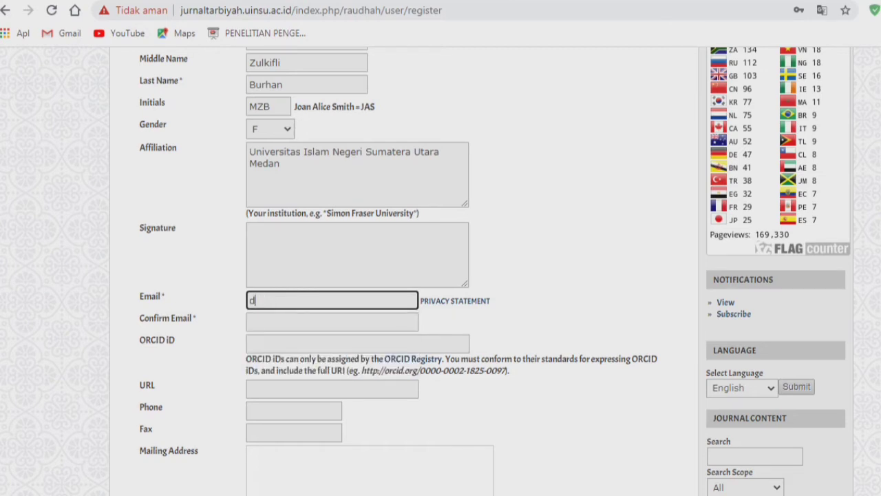
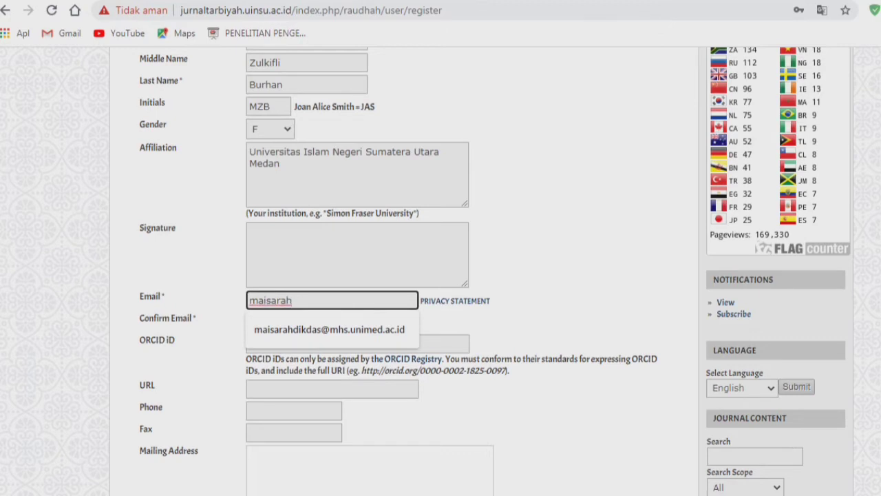
key(Down)
key(Tab)
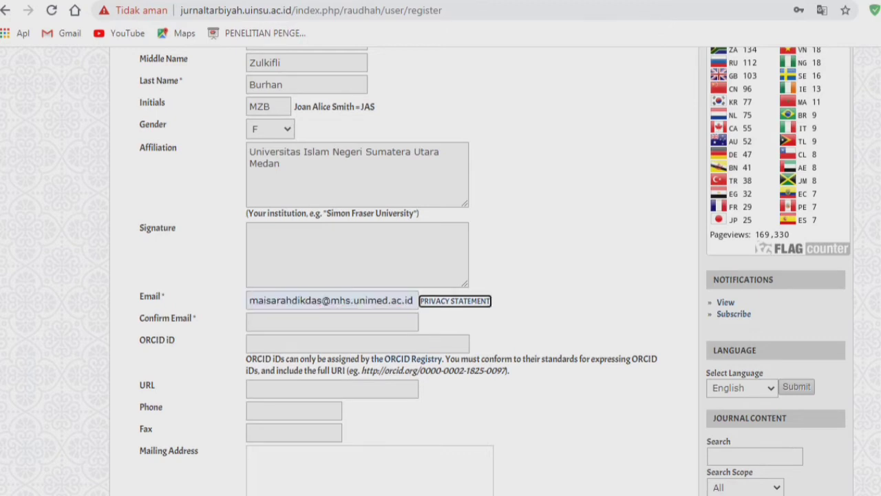
- Fill Confirm Email with the same address from the autocomplete suggestion
key(Tab)
text(maisarah)
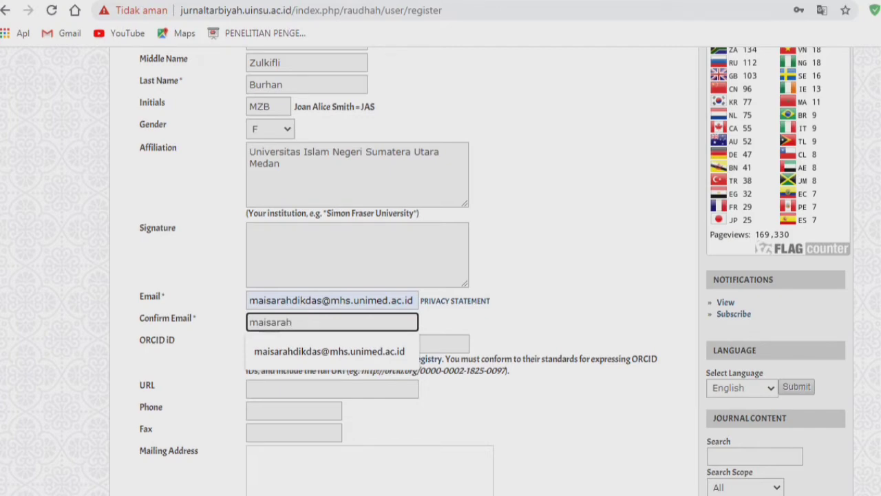
key(Down)
key(Return)
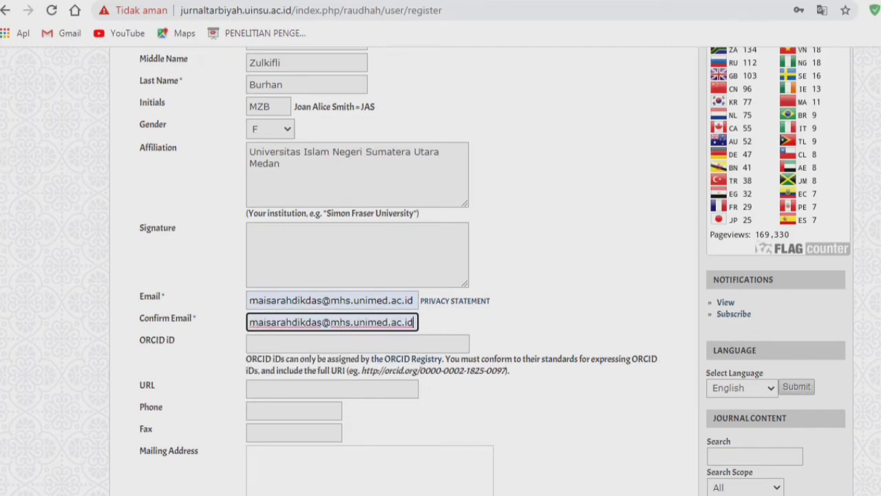
click(482, 323)
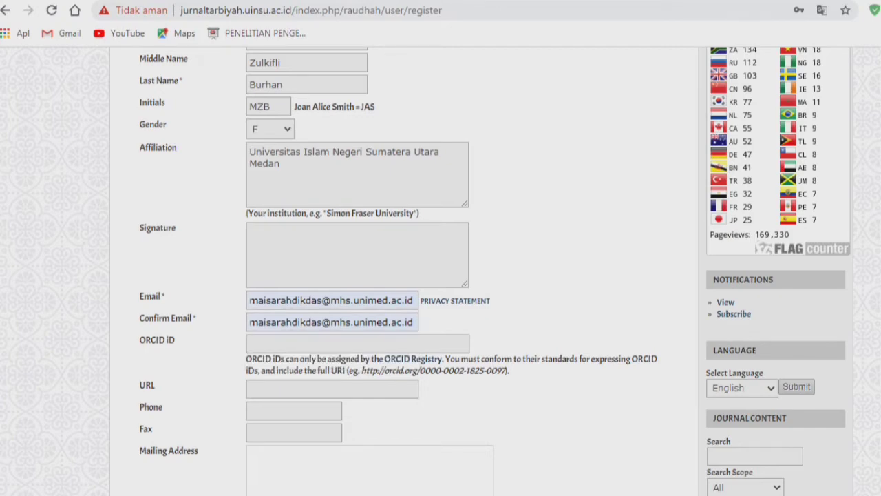
scroll(482, 323, up, 1)
scroll(482, 324, down, 4)
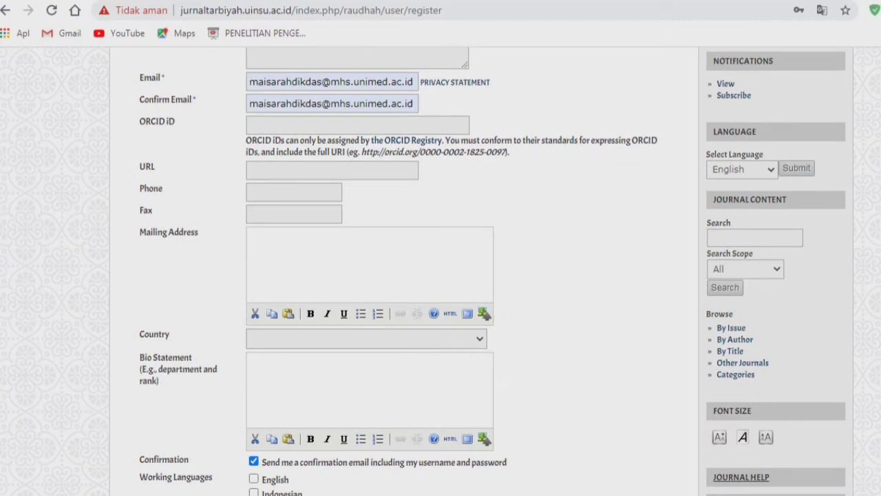
click(358, 125)
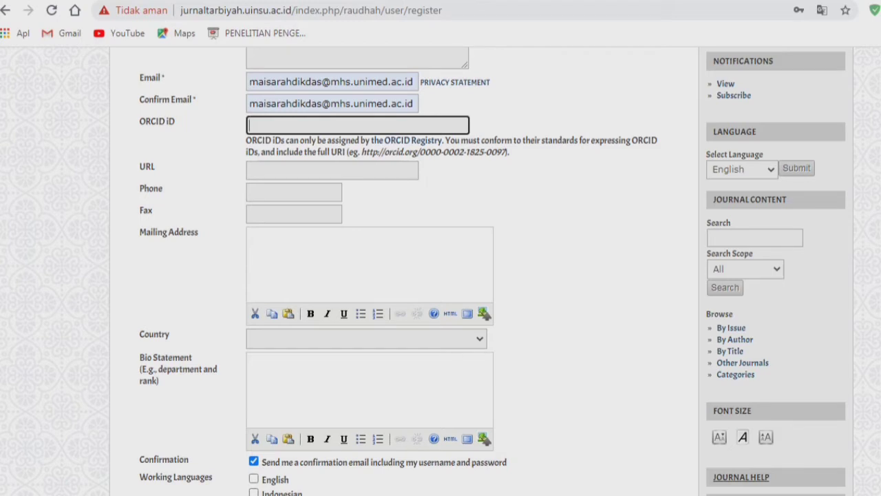
drag(365, 152, 506, 152)
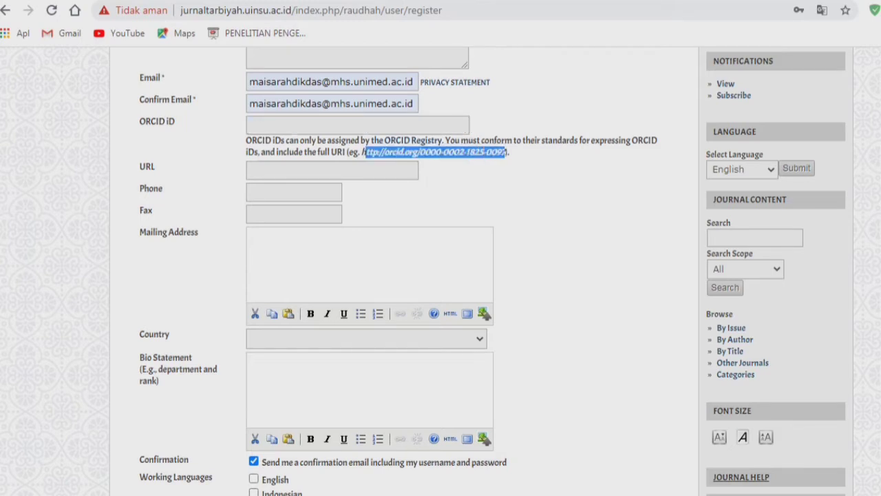
click(507, 153)
drag(361, 152, 419, 151)
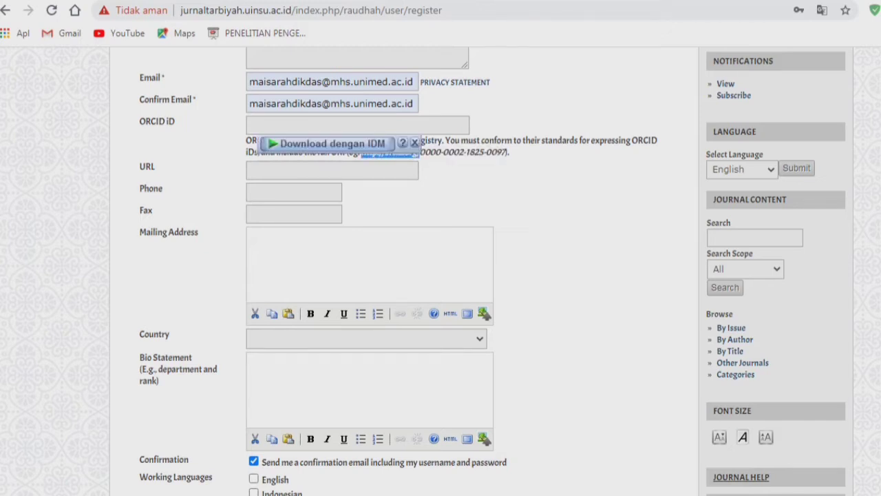
click(415, 144)
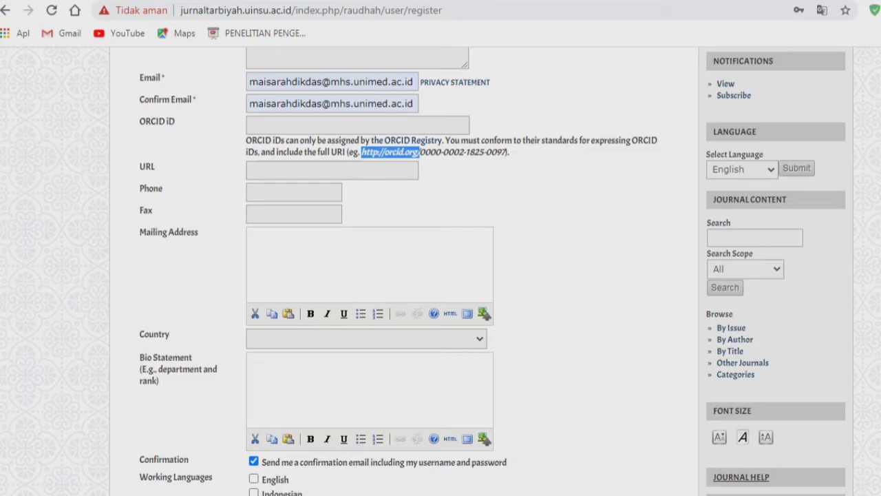
click(331, 170)
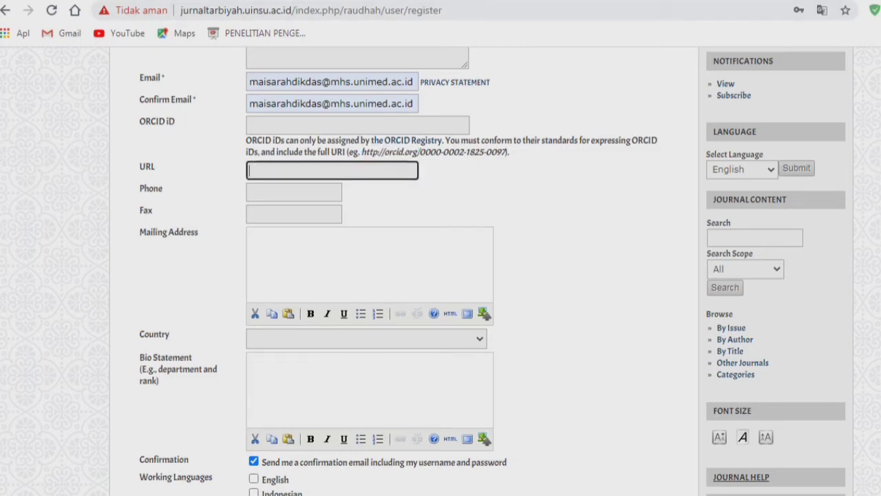
click(294, 193)
click(440, 200)
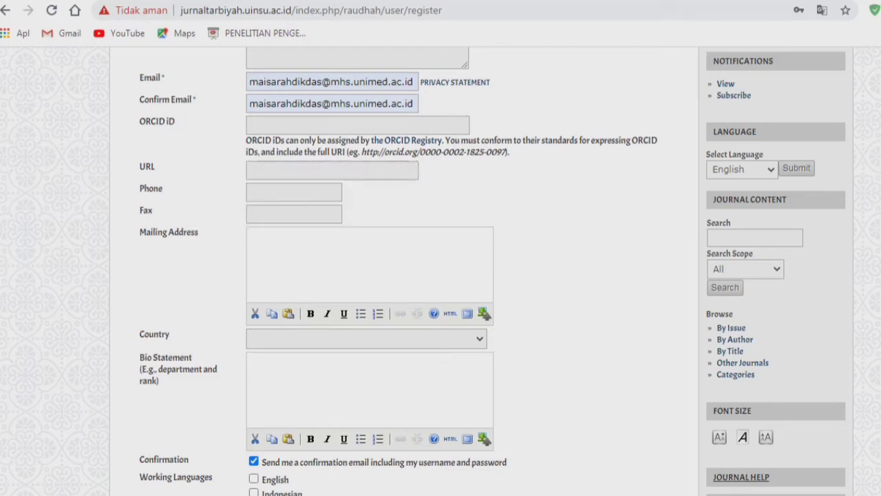
click(294, 214)
click(294, 193)
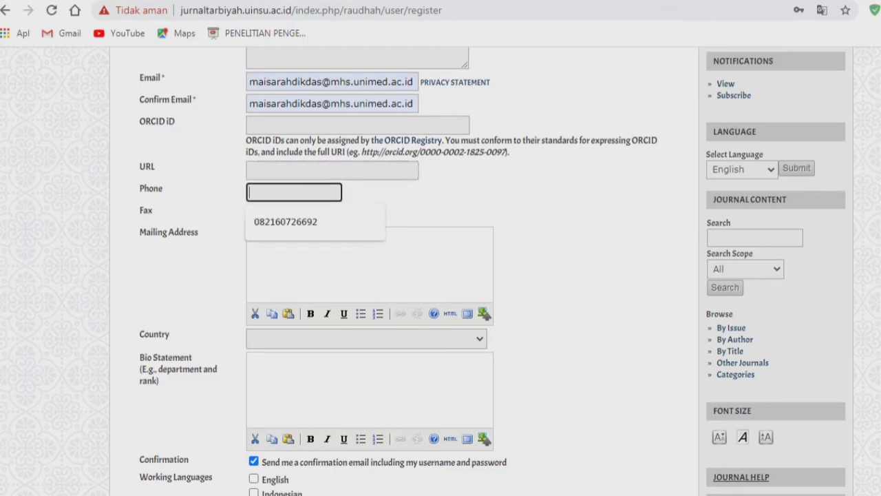
click(332, 170)
click(293, 193)
click(441, 201)
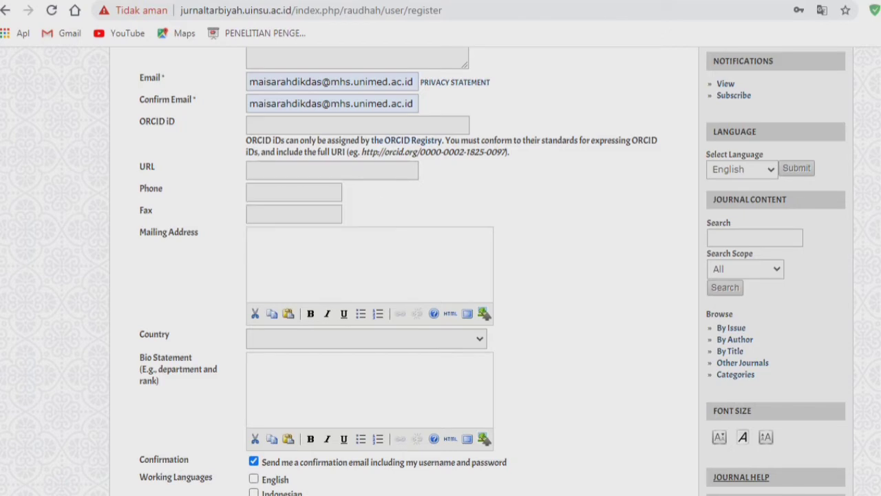
- Scroll down to the Country dropdown and jump to Jamaica with the J key
scroll(441, 268, down, 1)
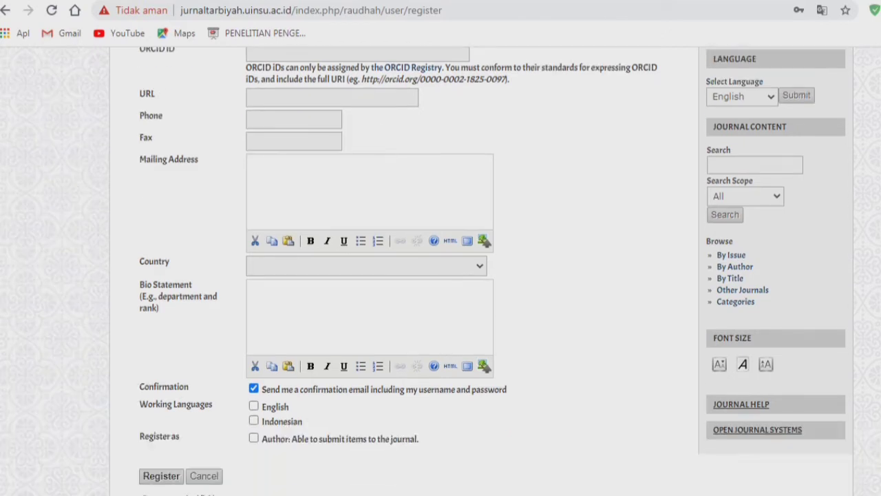
scroll(440, 268, down, 2)
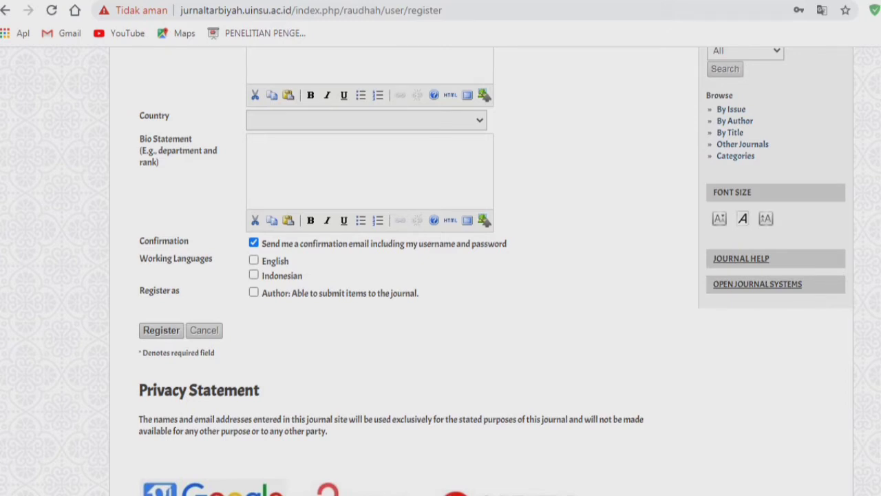
click(366, 121)
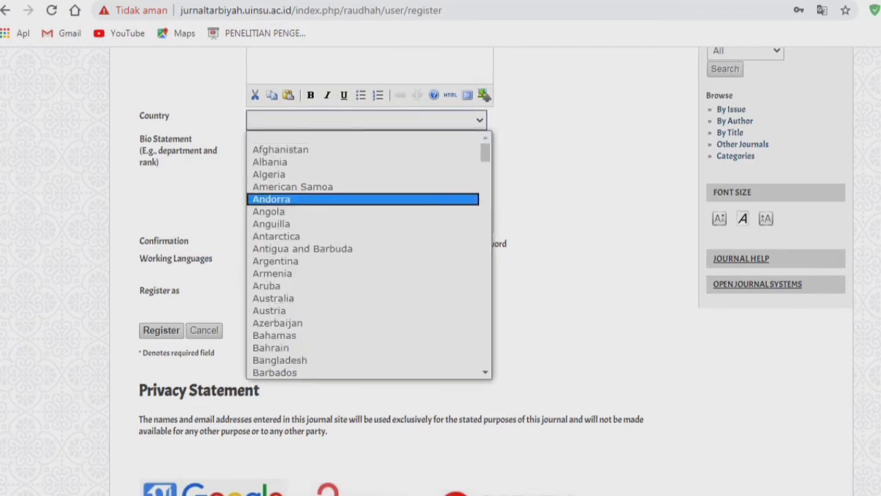
key(j)
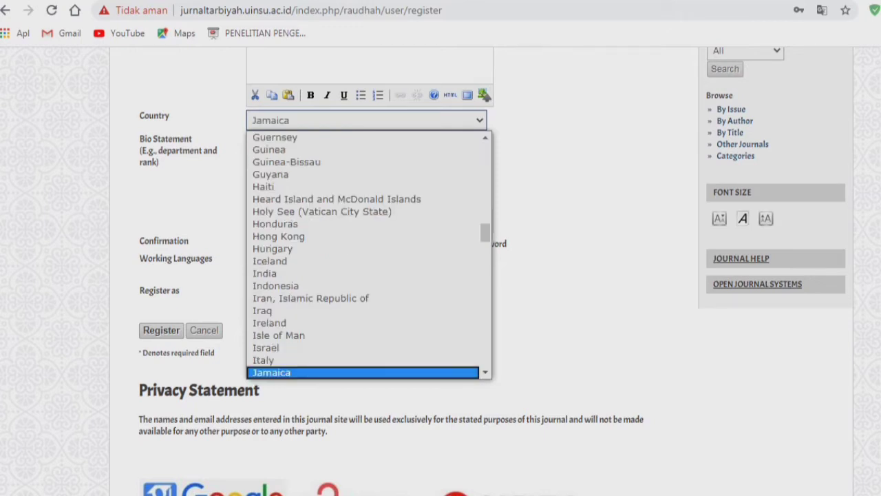
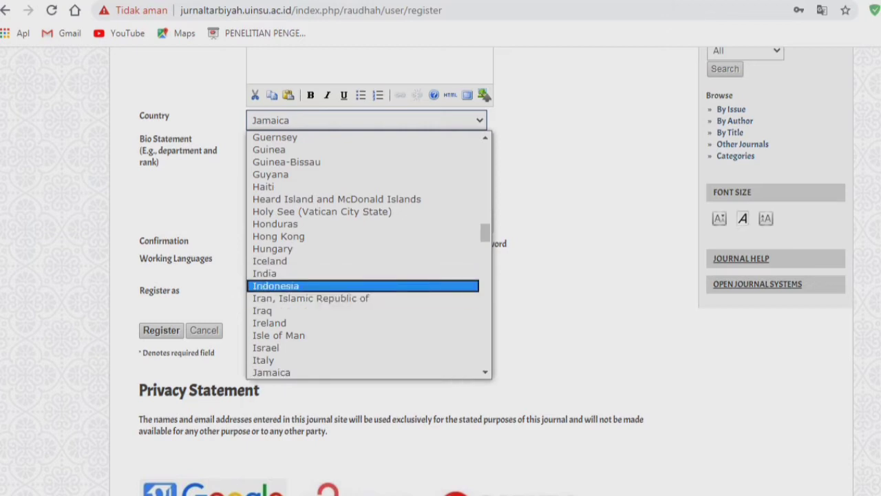
- Change the Country from Jamaica to Indonesia on the registration form
click(286, 286)
click(275, 153)
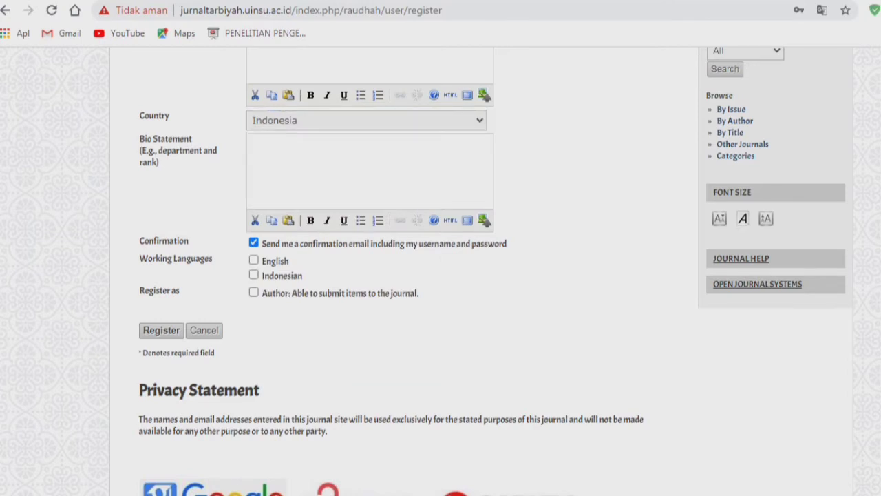
drag(221, 165, 192, 81)
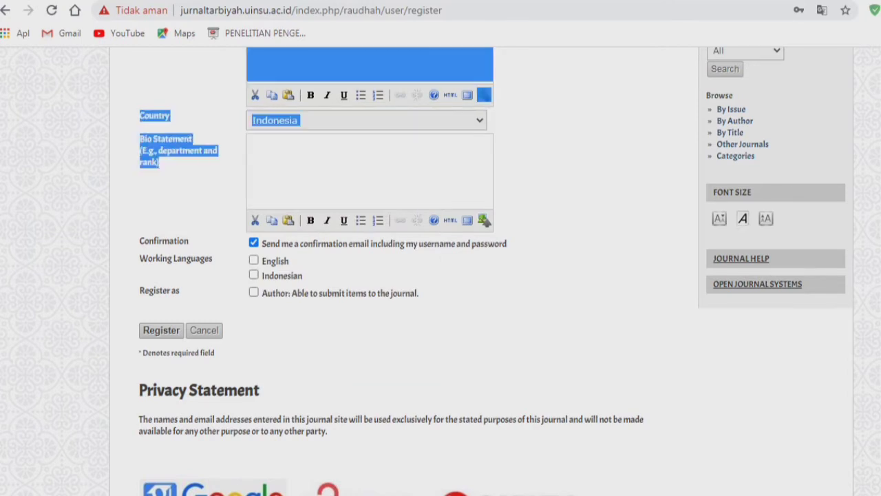
click(157, 128)
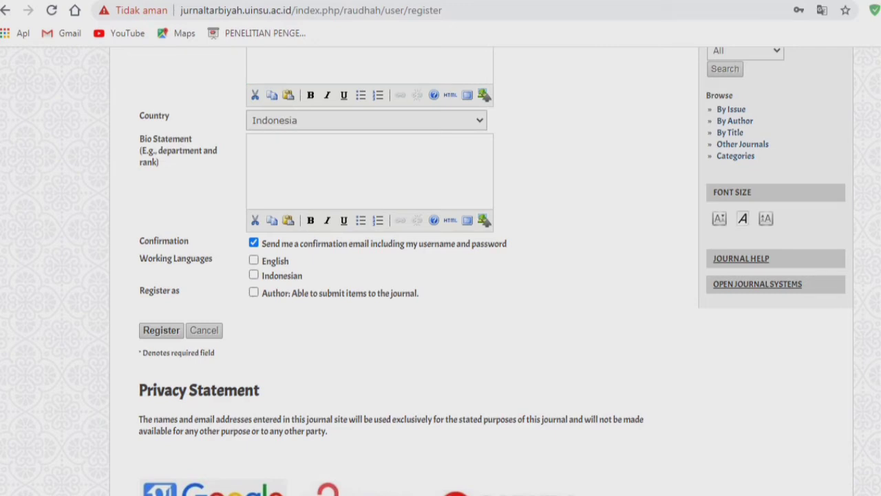
mouse_move(160, 163)
mouse_down()
mouse_move(147, 158)
mouse_move(157, 151)
mouse_up()
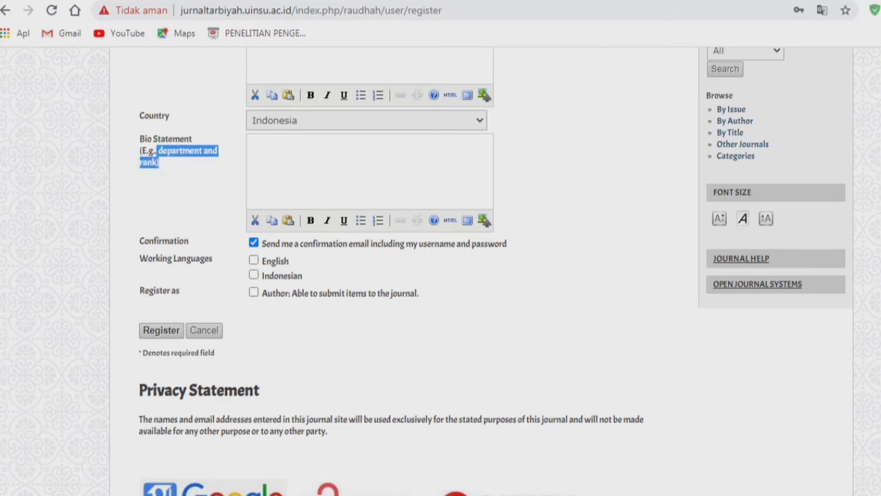
scroll(157, 151, up, 5)
scroll(440, 275, down, 2)
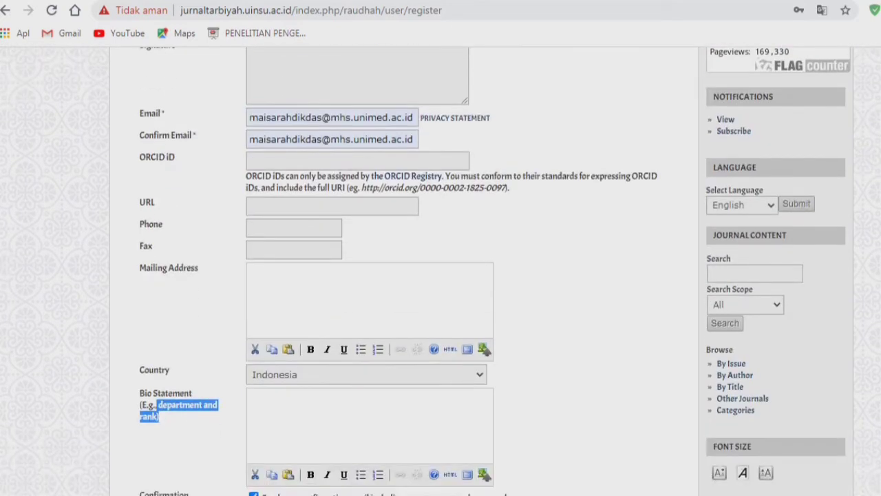
- Enter PIAUD as the Bio Statement
scroll(370, 317, down, 1)
click(254, 290)
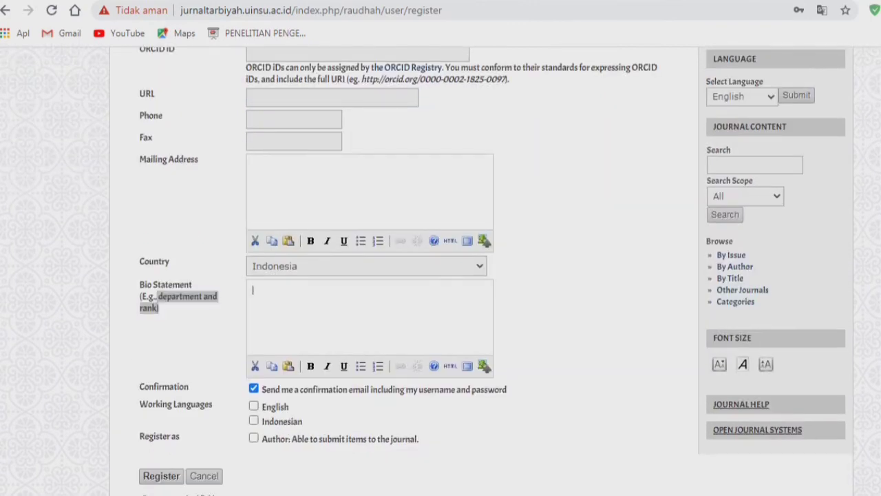
text(PIAUD)
key(ctrl+a)
click(277, 290)
click(551, 318)
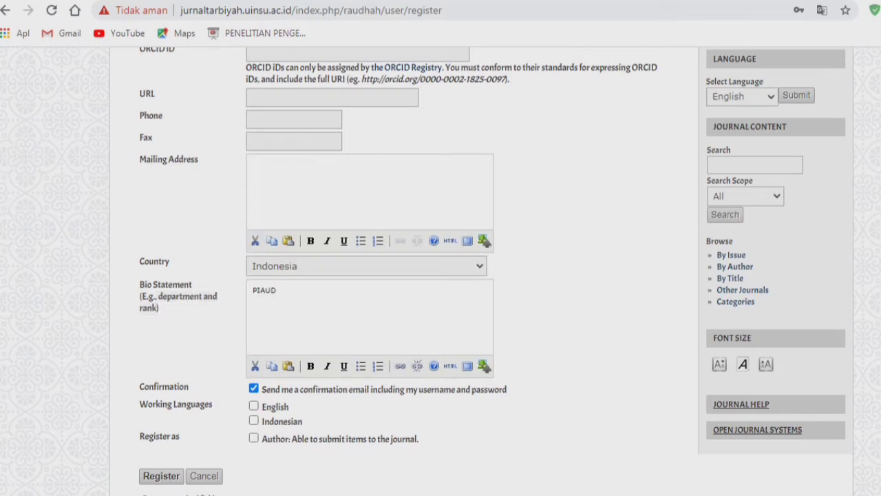
scroll(441, 276, down, 2)
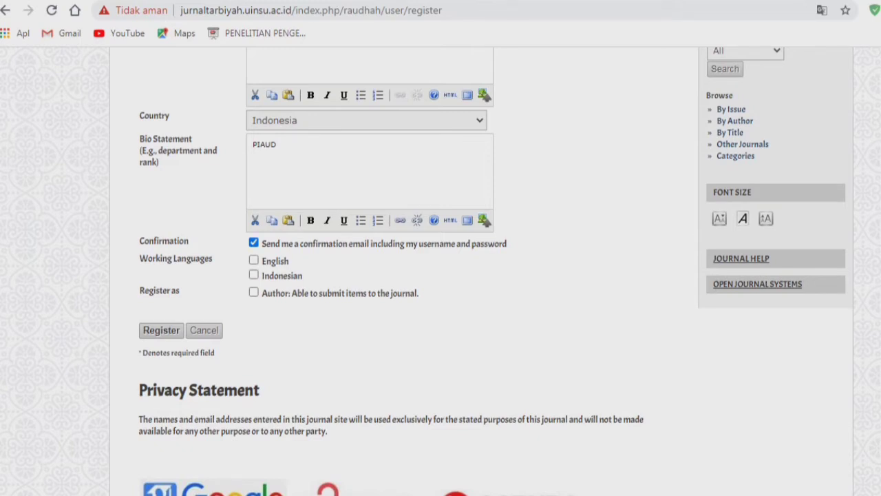
- Leave the 'Send me a confirmation email' option unticked
click(254, 243)
click(254, 242)
click(254, 242)
click(254, 243)
mouse_move(508, 243)
mouse_down()
mouse_move(270, 243)
mouse_move(508, 244)
mouse_up()
click(254, 242)
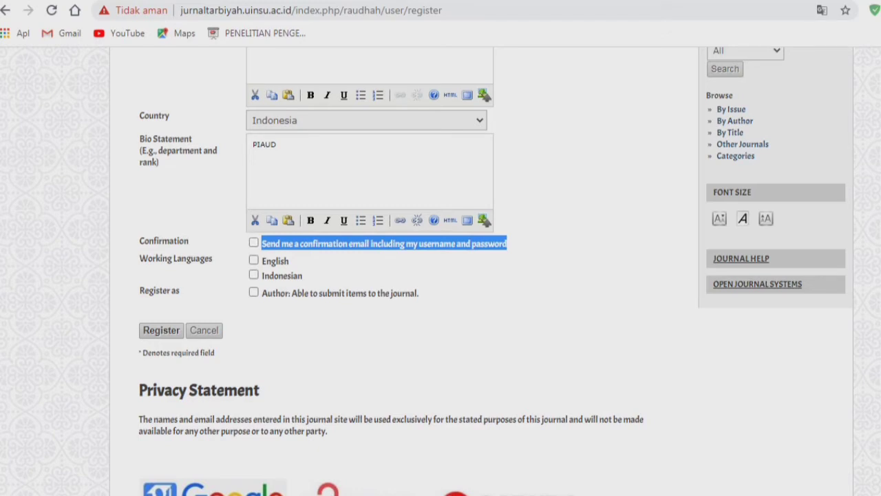
click(254, 242)
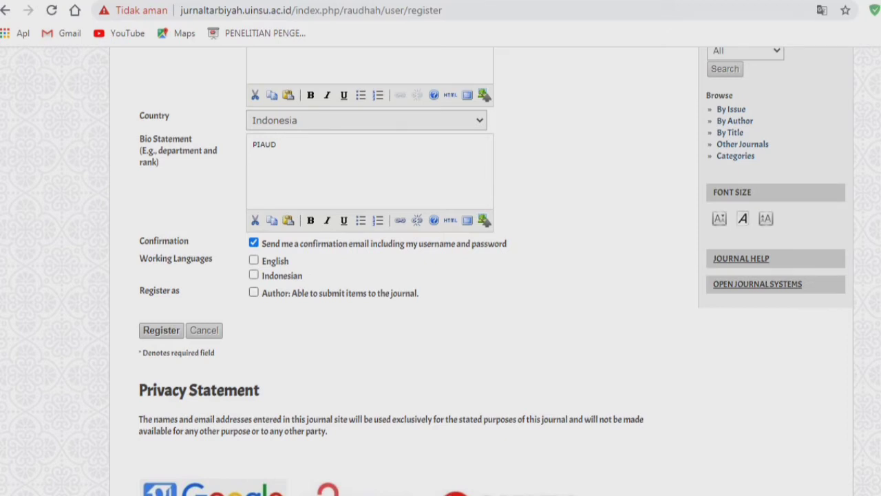
click(254, 243)
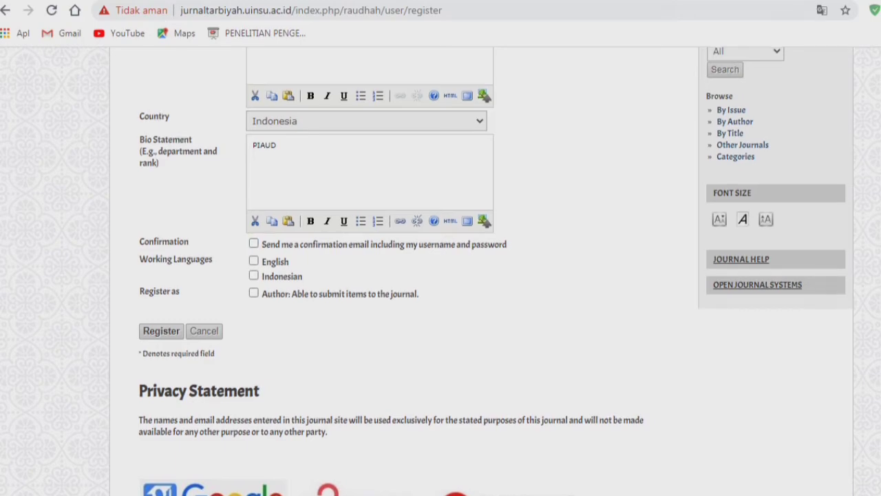
- Tick the confirmation email option and the English and Indonesian working languages
scroll(440, 275, up, 15)
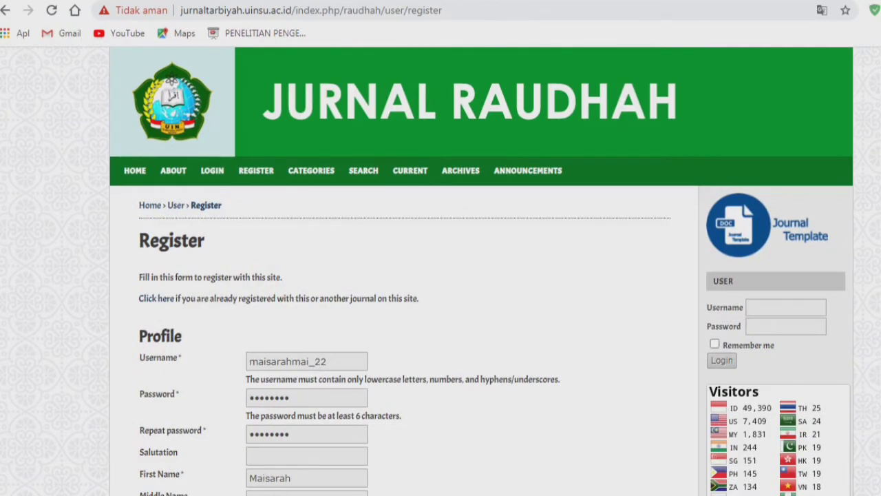
scroll(441, 275, down, 10)
scroll(441, 275, down, 5)
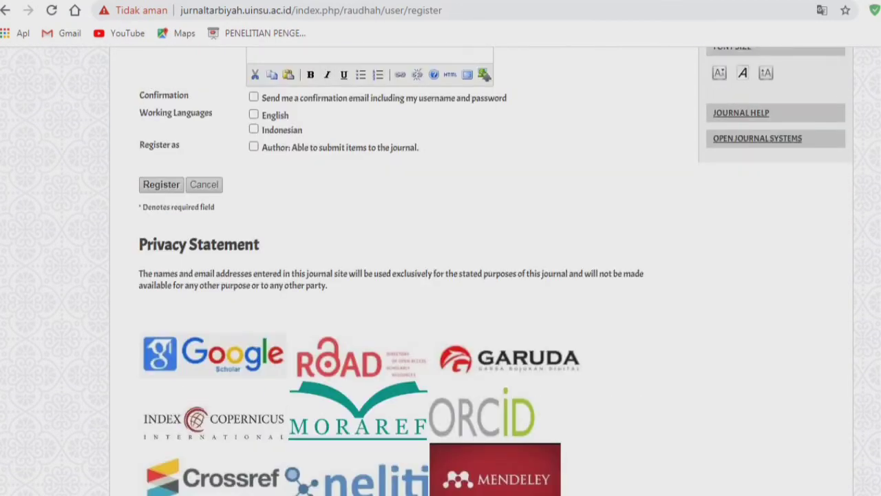
scroll(440, 275, up, 2)
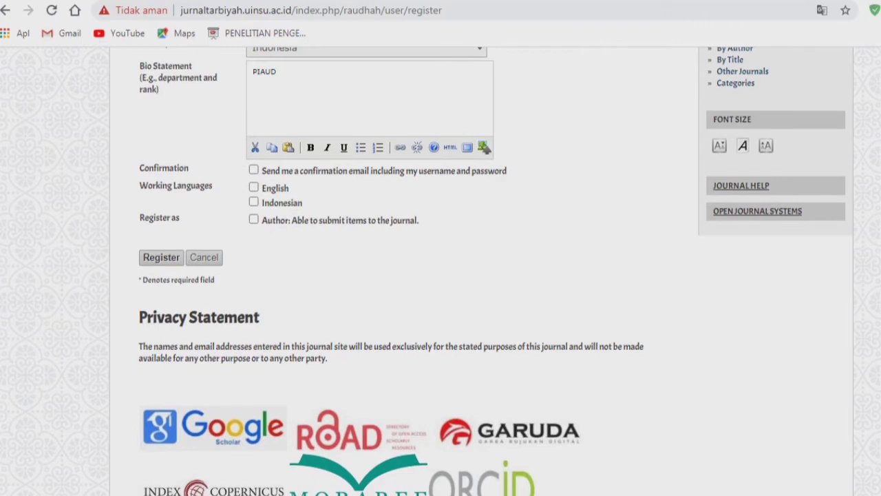
scroll(440, 275, down, 3)
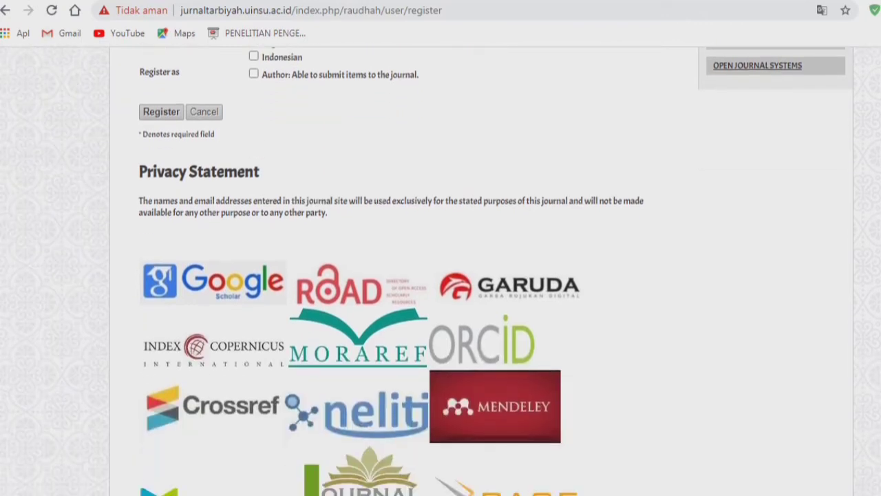
scroll(441, 275, up, 1)
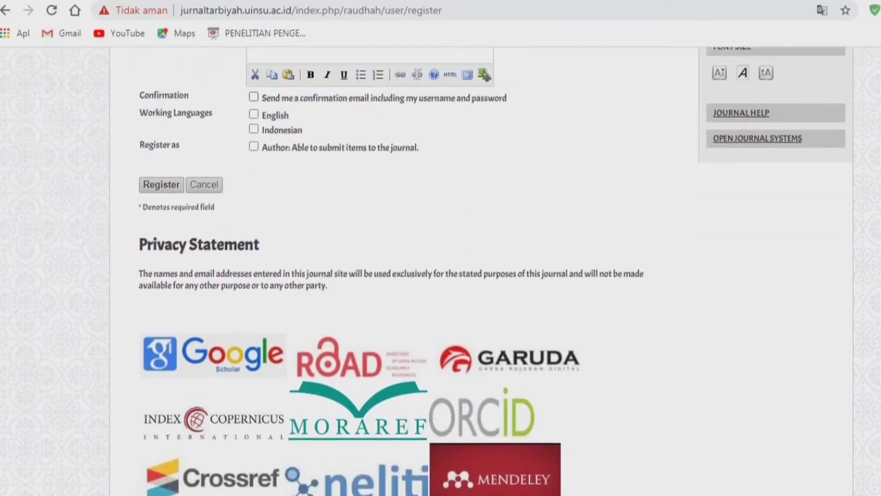
click(254, 97)
click(254, 114)
click(254, 130)
click(254, 115)
click(254, 130)
click(254, 114)
click(254, 129)
- Tick the Author role, then cancel the registration and return to the journal home page
drag(419, 148, 140, 145)
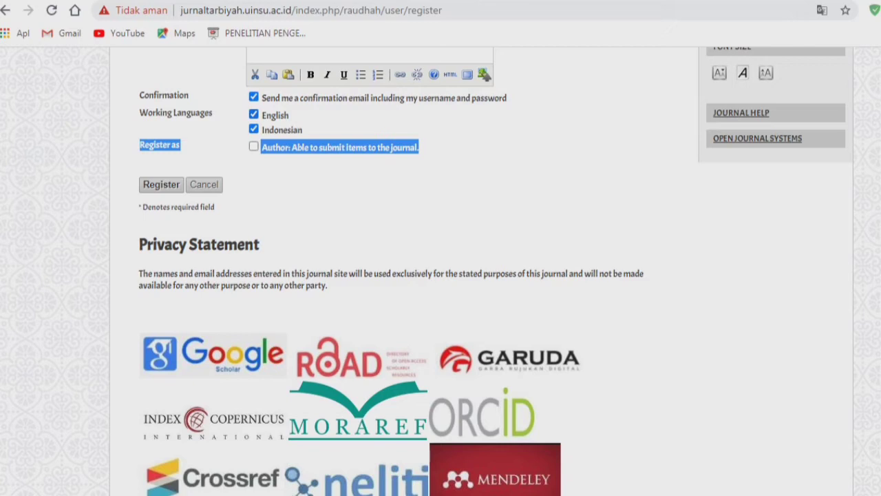
click(136, 145)
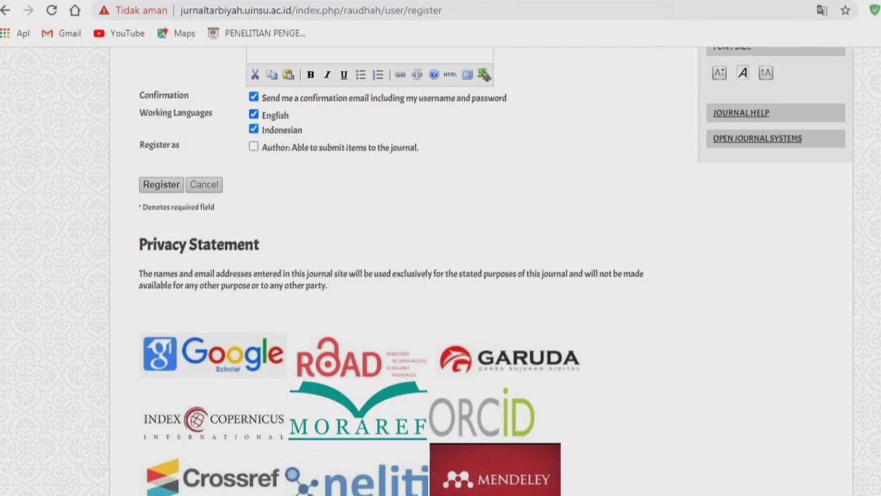
click(254, 147)
click(204, 184)
scroll(204, 185, up, 15)
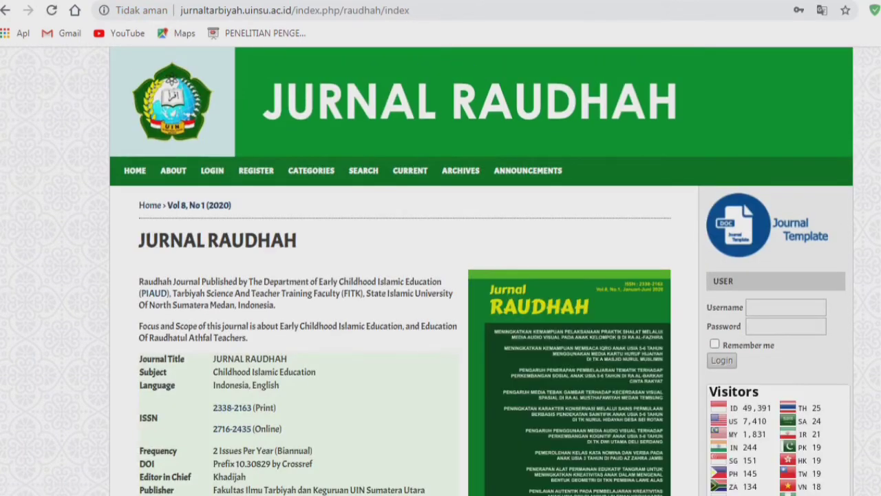
- Sign in through the sidebar User box with the username and password; the login is rejected as invalid
click(786, 308)
scroll(786, 308, down, 3)
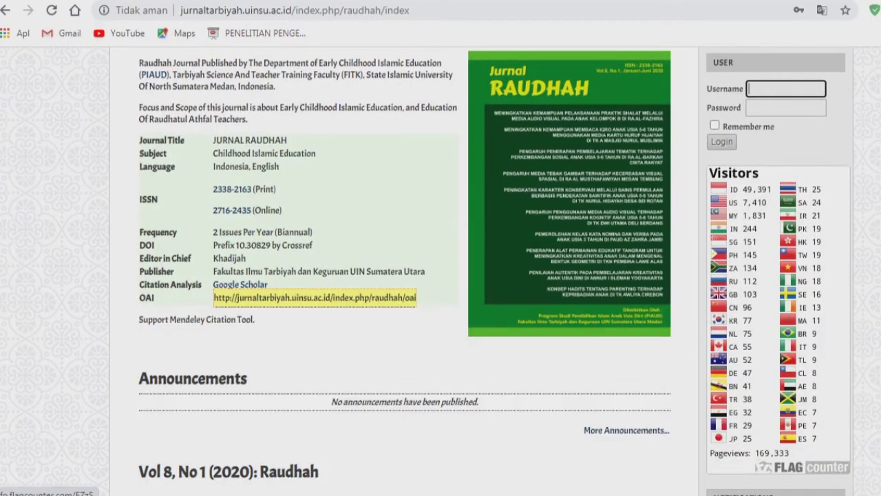
scroll(786, 307, up, 1)
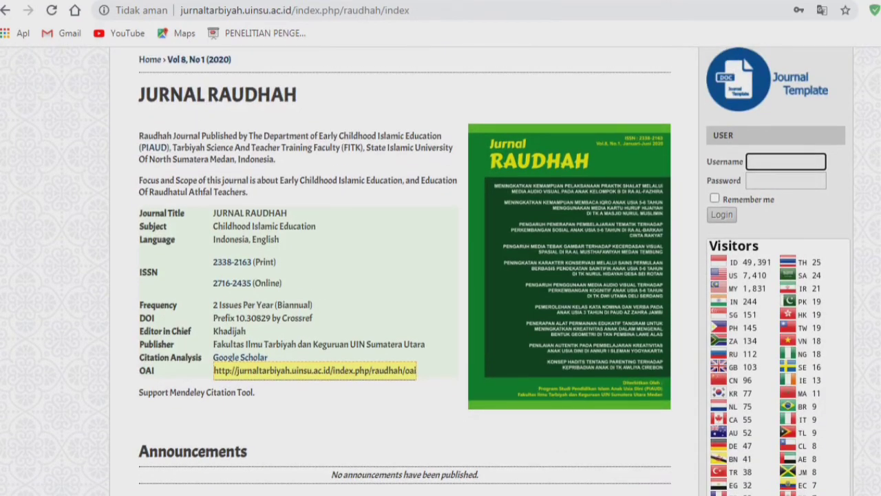
click(786, 162)
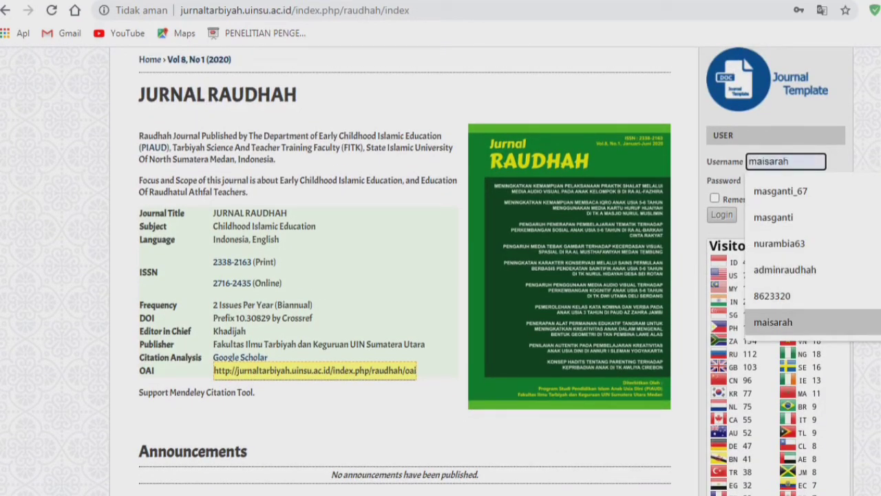
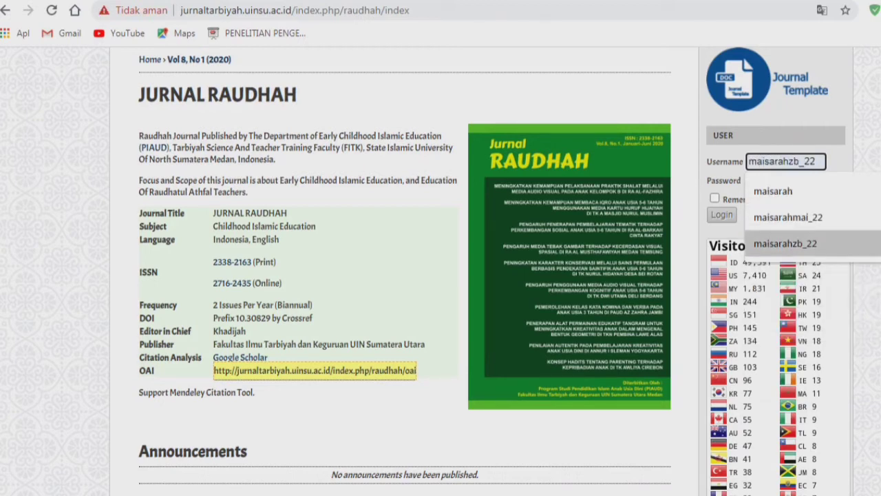
key(Tab)
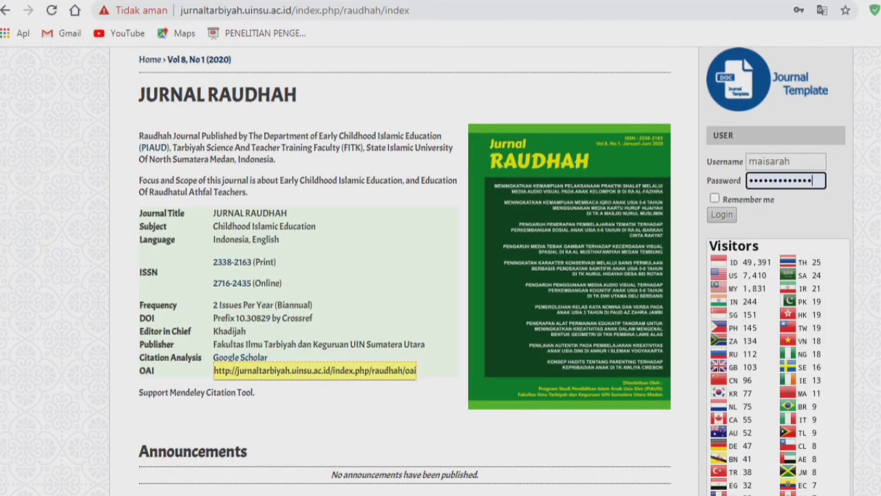
key(ctrl+a)
double_click(770, 162)
click(835, 163)
double_click(770, 180)
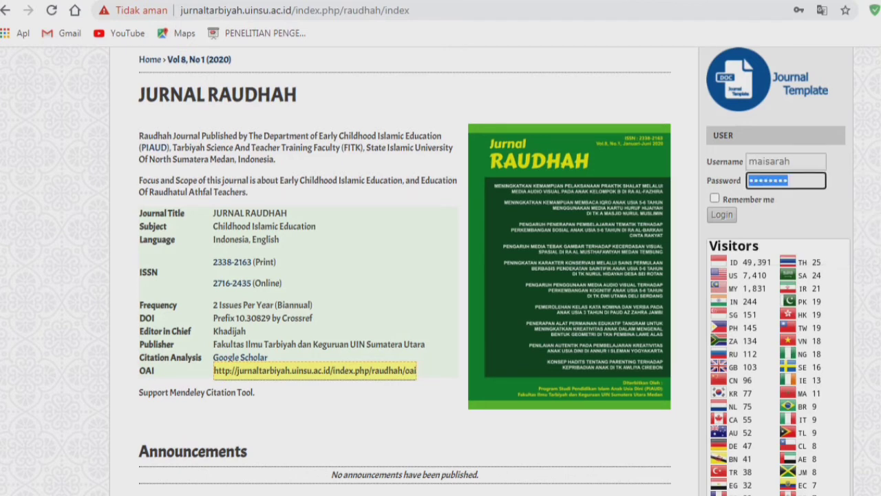
double_click(770, 181)
click(722, 214)
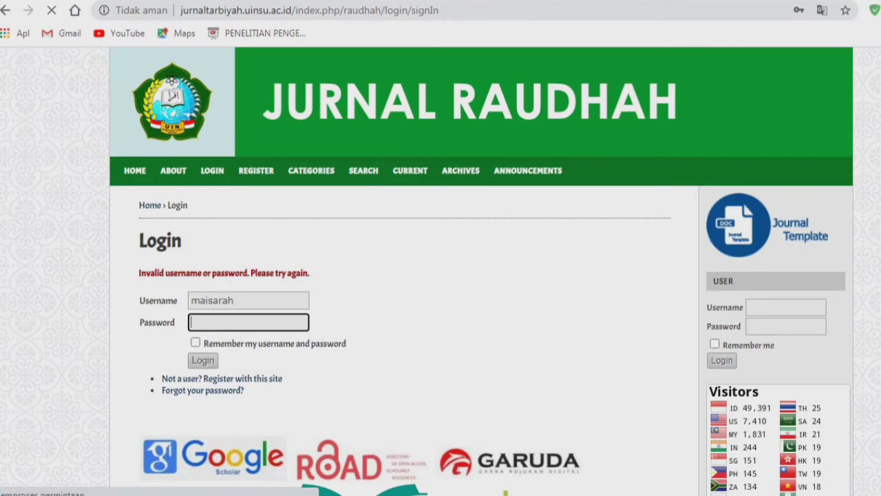
- Replace the username with a saved entry and retype its ending
click(243, 301)
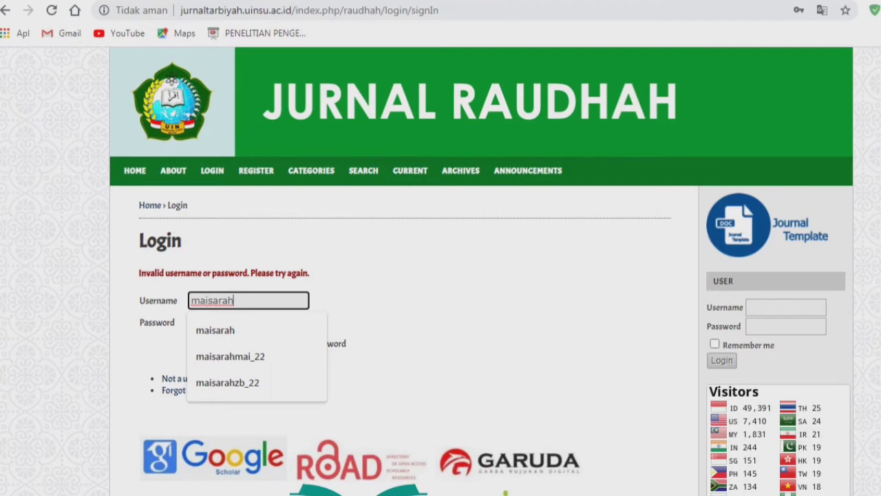
key(Down)
key(Down)
key(Down)
key(Return)
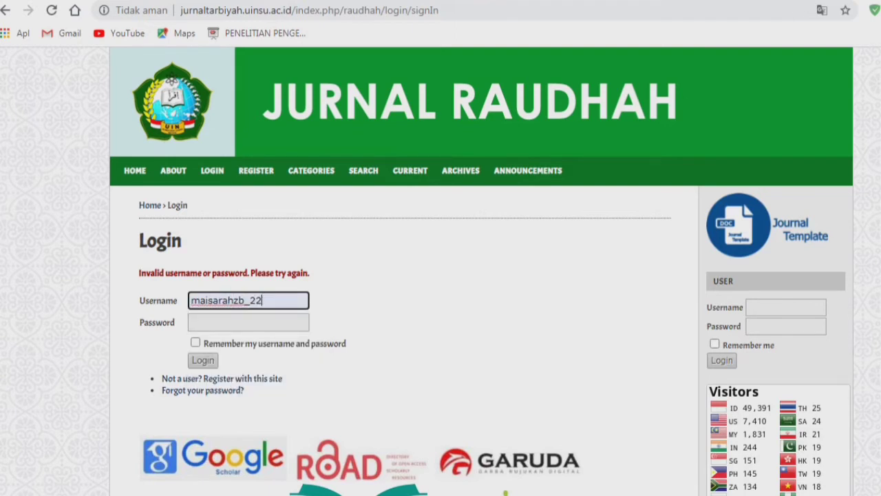
drag(262, 300, 191, 300)
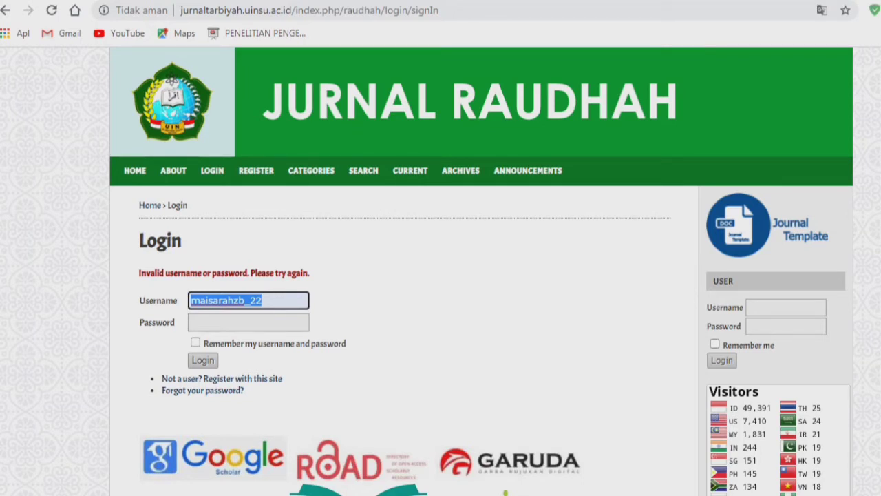
text(maisarah)
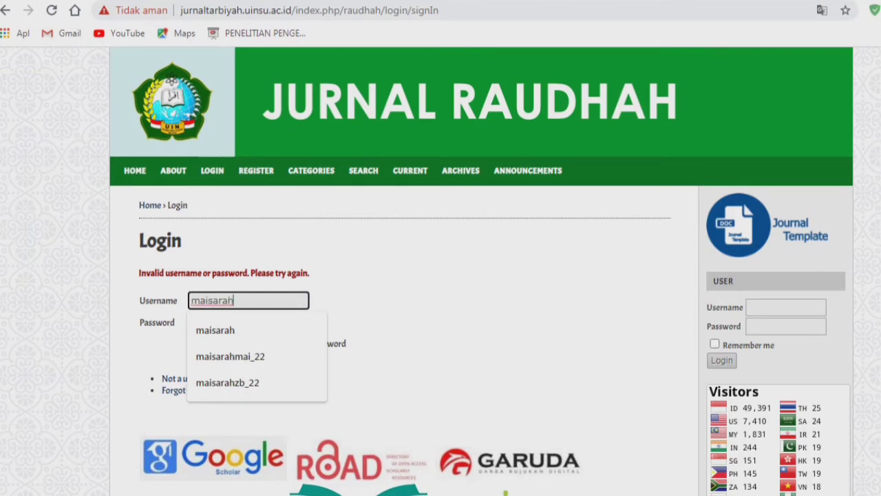
text(zb_@2)
key(Tab)
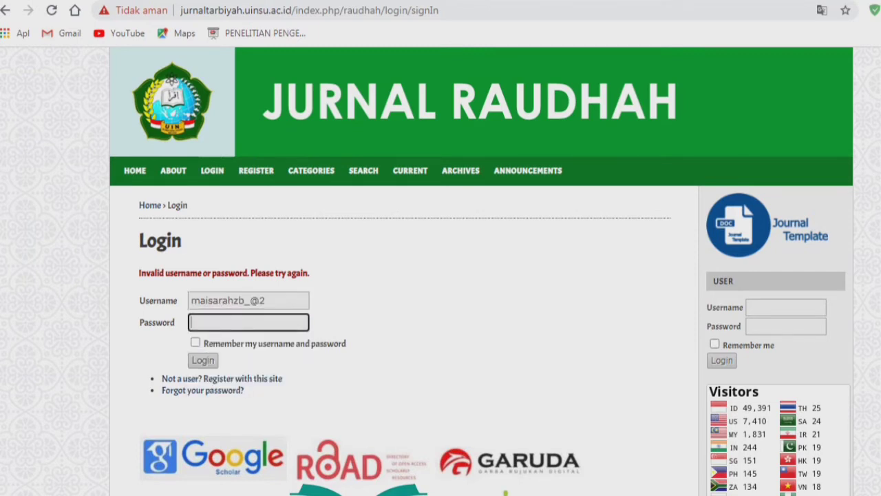
- Correct the username's last characters, enter the password, submit, then go to password reset
click(267, 300)
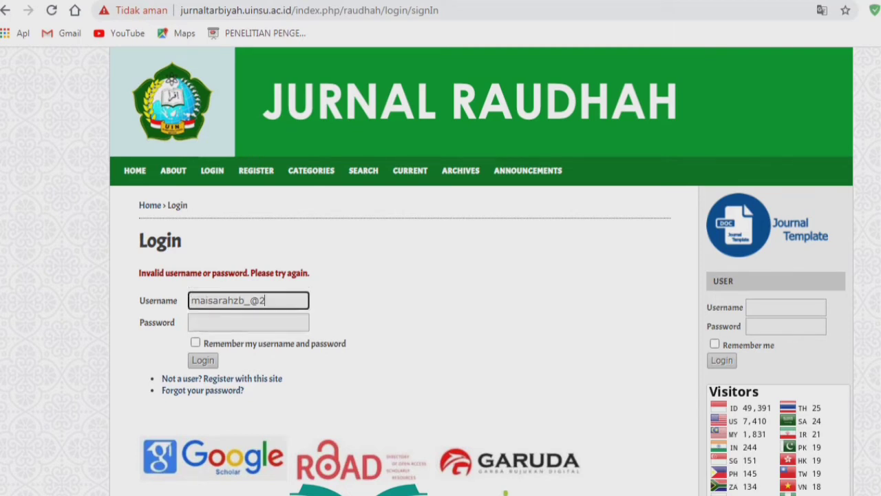
key(BackSpace)
key(BackSpace)
text(22)
key(Tab)
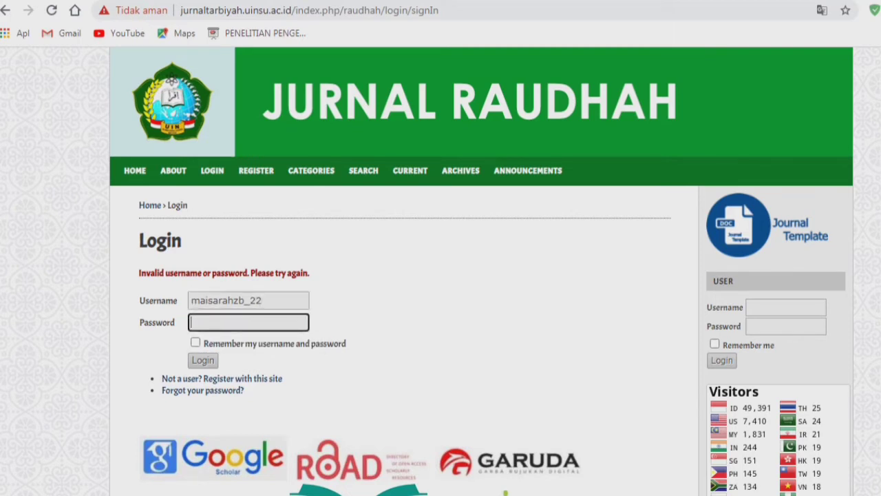
text(******)
key(Return)
click(203, 390)
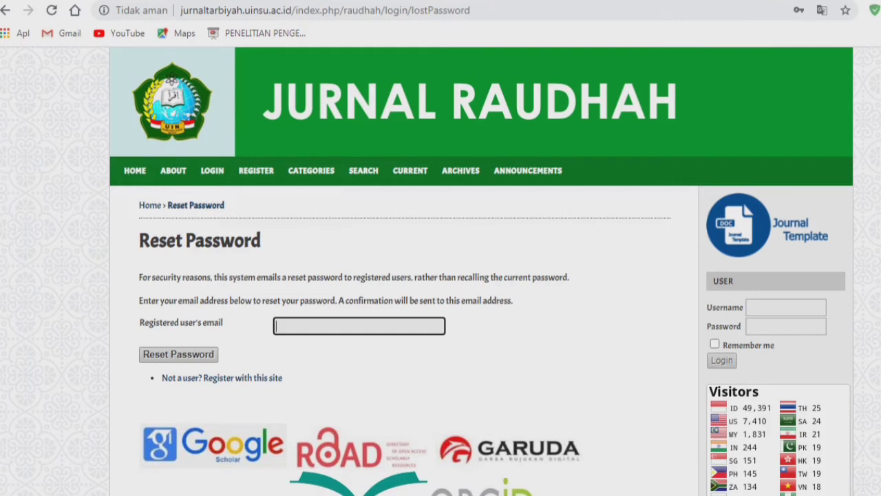
- Request a password reset for the registered e-mail address picked from the suggestions
text(maisarah)
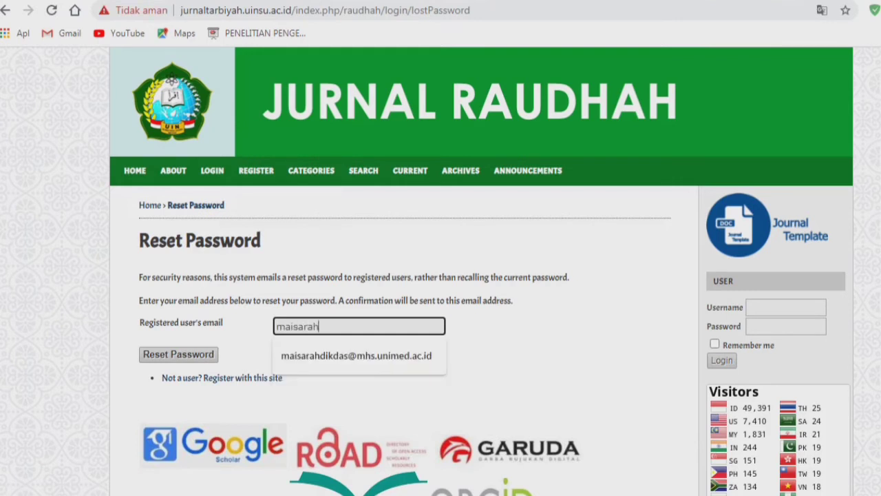
key(Down)
key(Return)
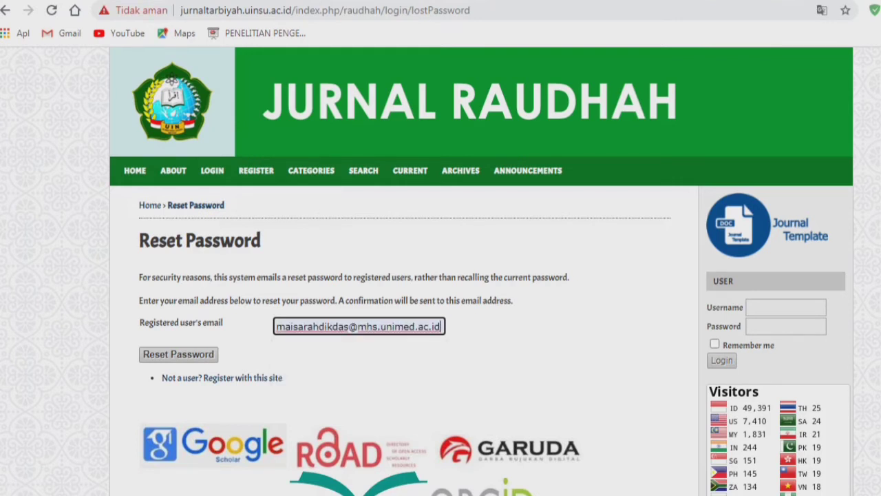
key(Return)
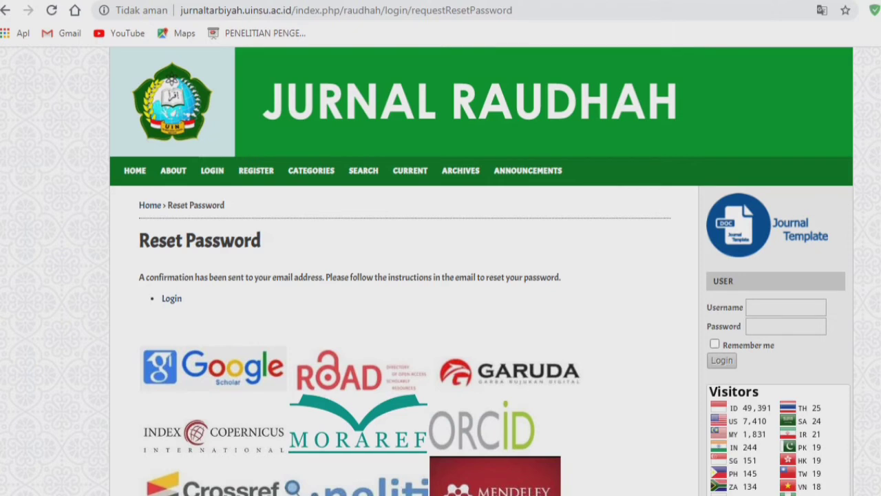
- Log in with the saved username and password, then go to My Journals
click(786, 307)
text(maisarah)
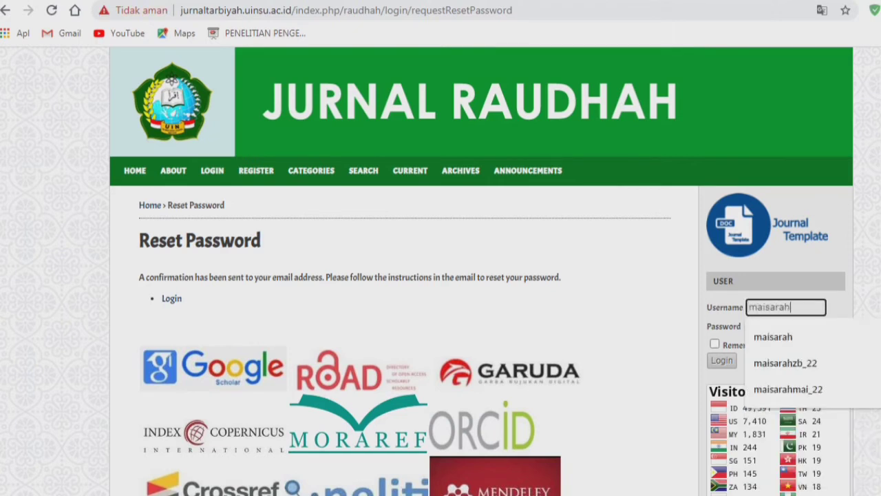
key(Down)
key(Down)
key(Return)
key(Tab)
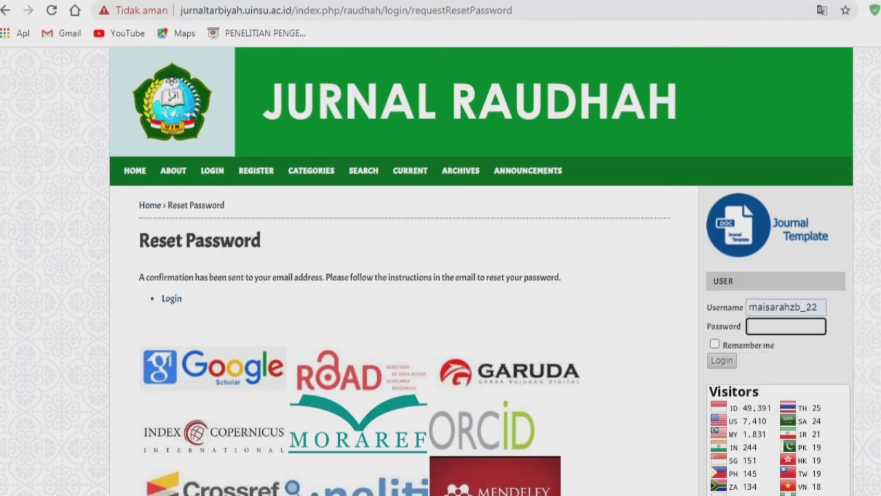
text(••••••••)
click(721, 360)
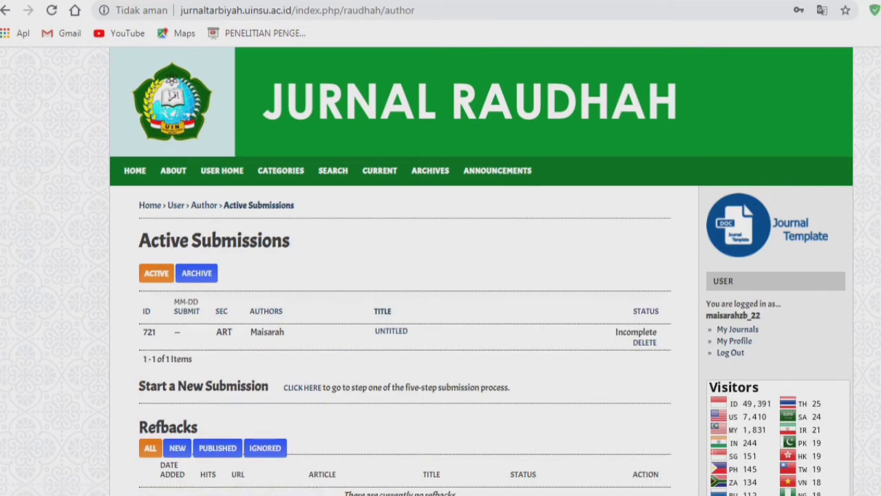
scroll(441, 275, down, 2)
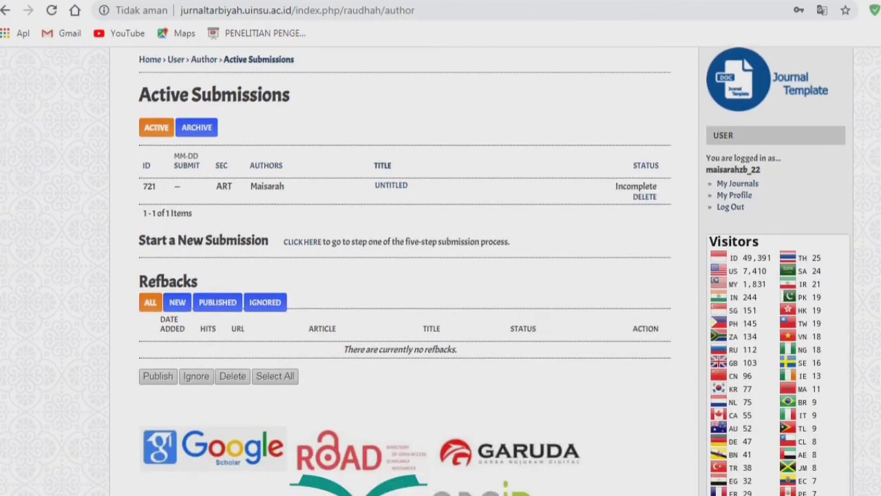
scroll(440, 275, up, 1)
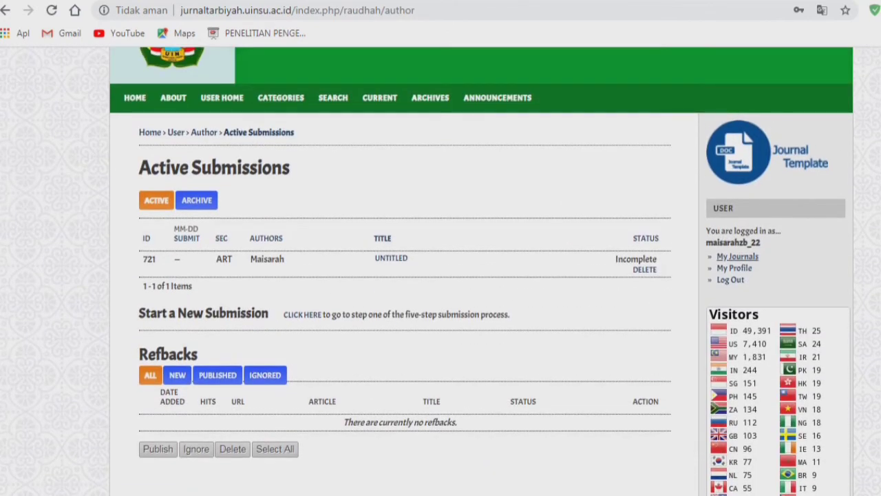
click(737, 256)
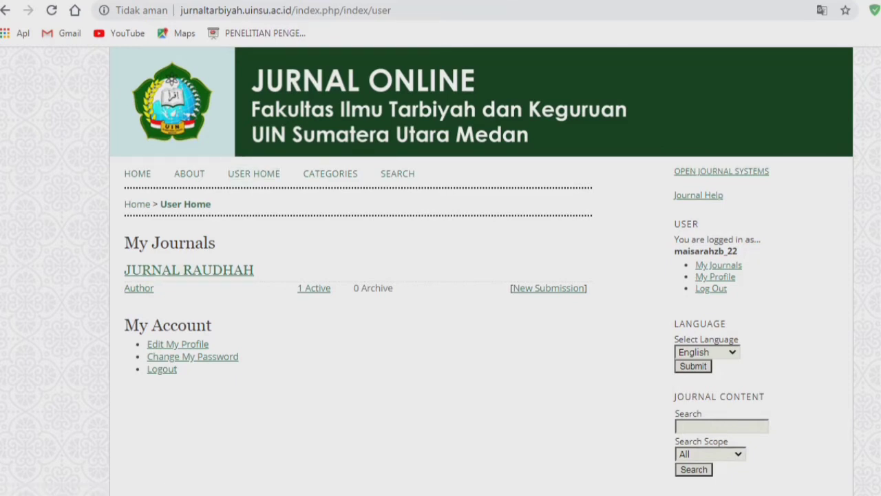
scroll(441, 275, down, 1)
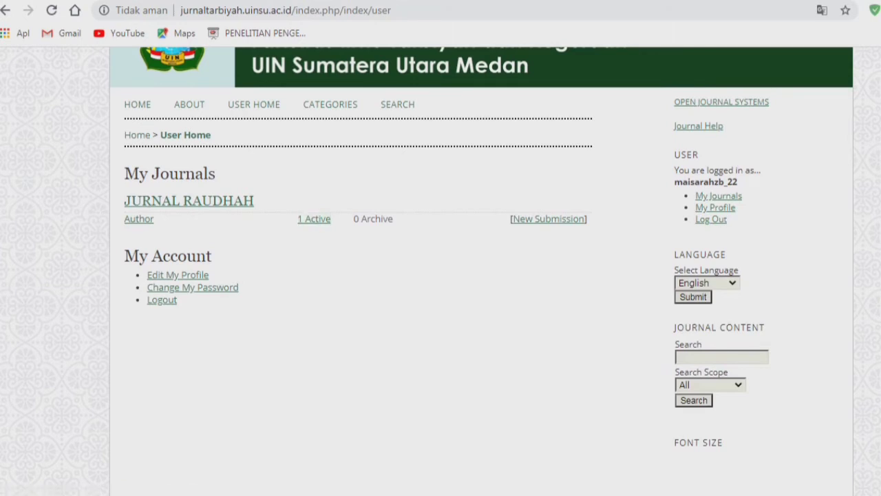
drag(333, 219, 297, 219)
drag(396, 219, 353, 218)
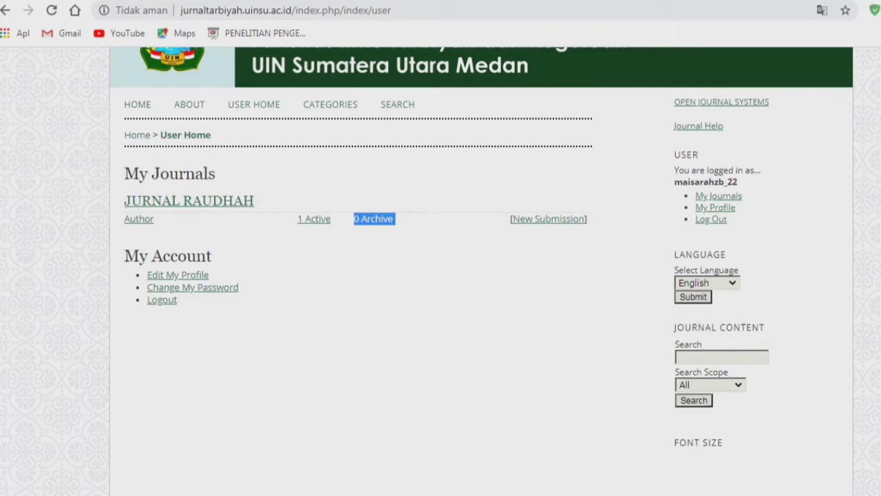
drag(586, 219, 510, 218)
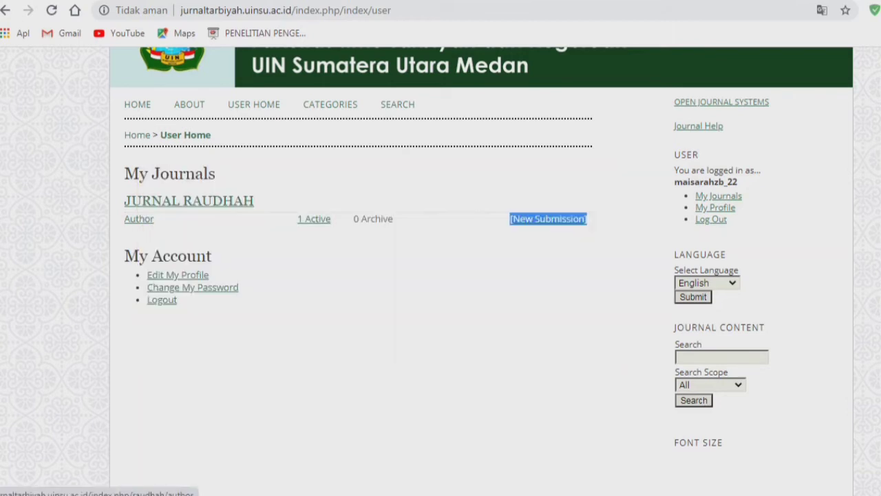
drag(331, 219, 297, 219)
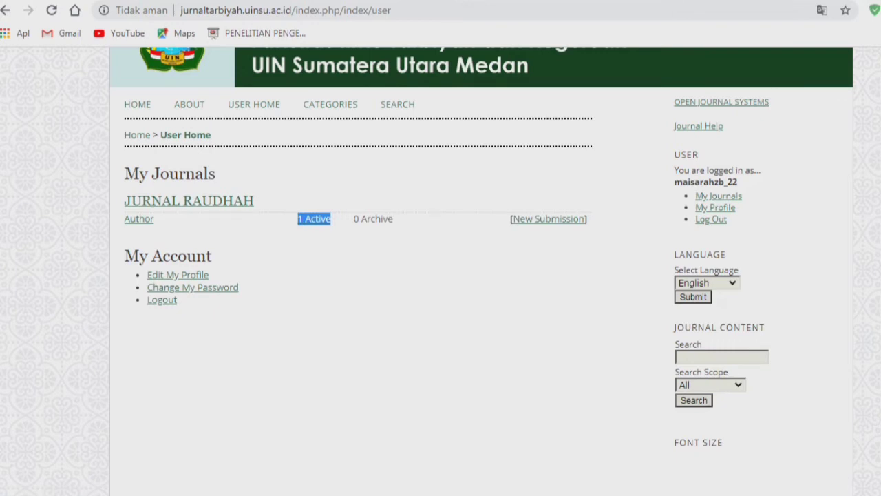
drag(738, 183, 658, 182)
click(661, 183)
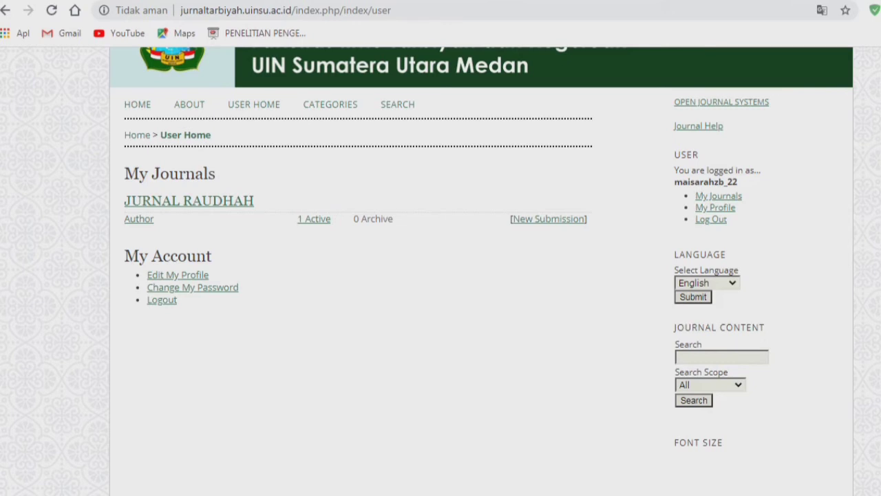
drag(124, 218, 156, 218)
click(207, 235)
drag(393, 219, 354, 219)
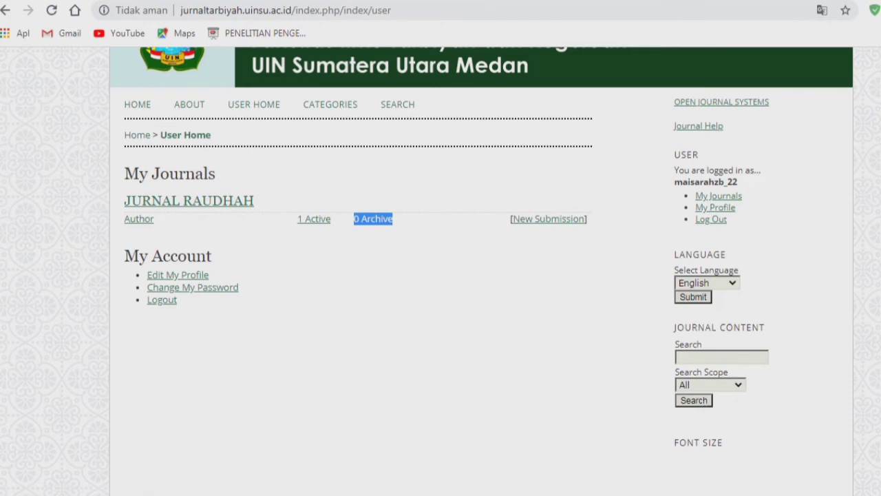
click(372, 237)
- Delete the untitled incomplete submission 721 from Active and return to User Home
click(314, 218)
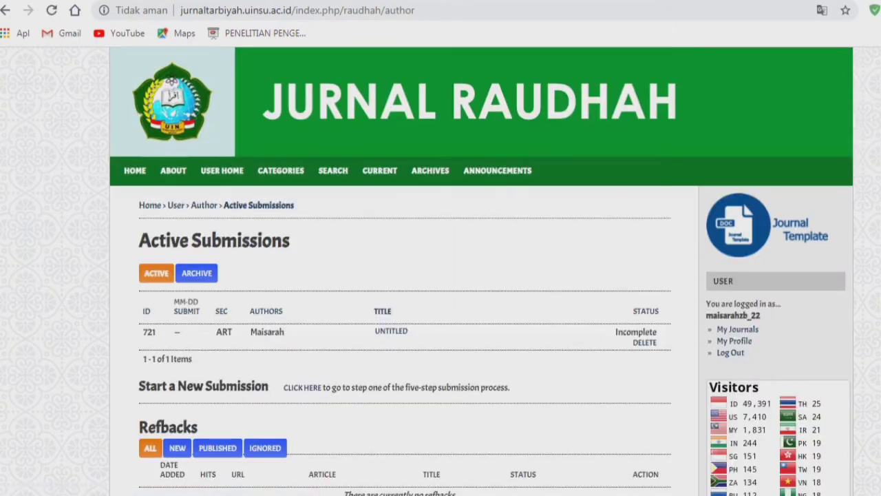
scroll(441, 276, down, 1)
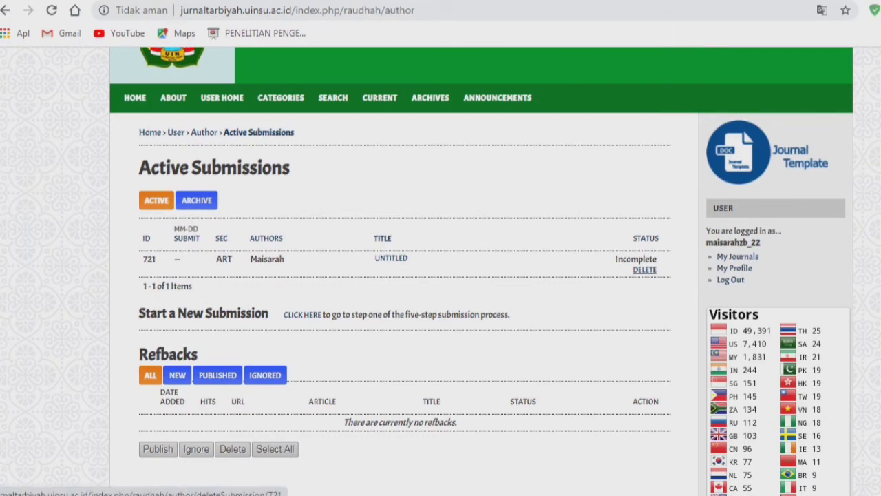
click(645, 270)
click(562, 92)
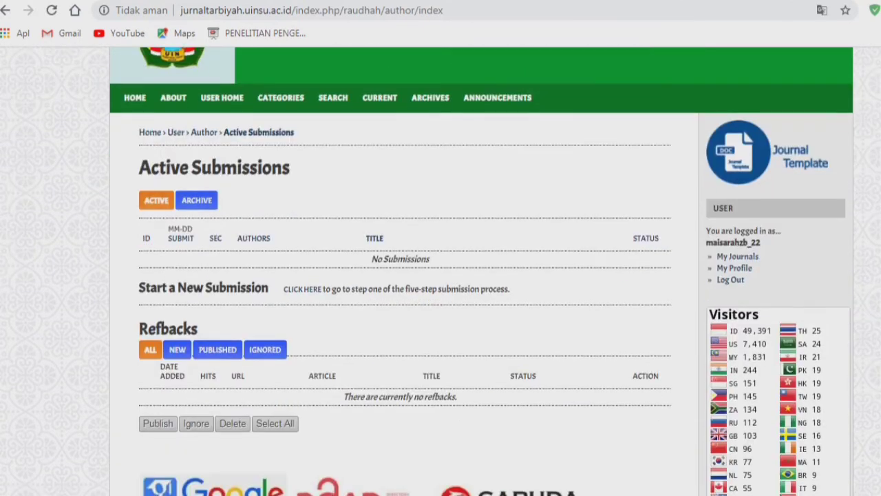
drag(761, 257, 633, 264)
drag(747, 281, 706, 228)
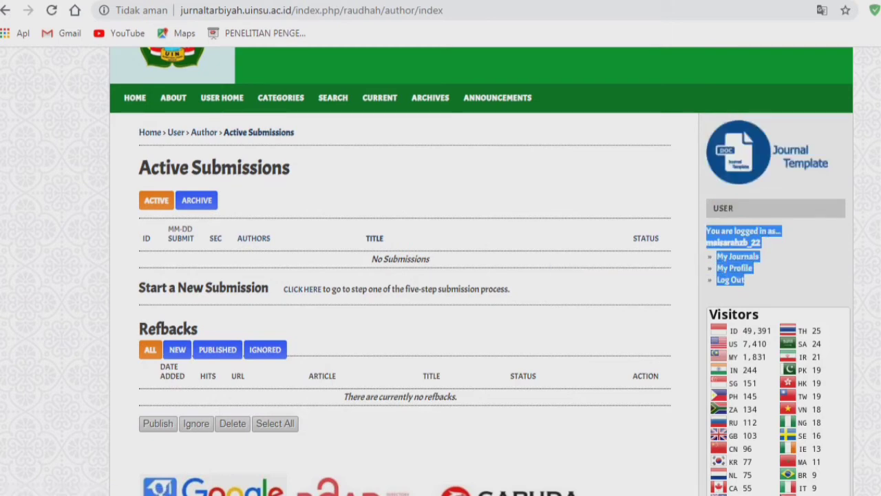
click(778, 267)
click(738, 257)
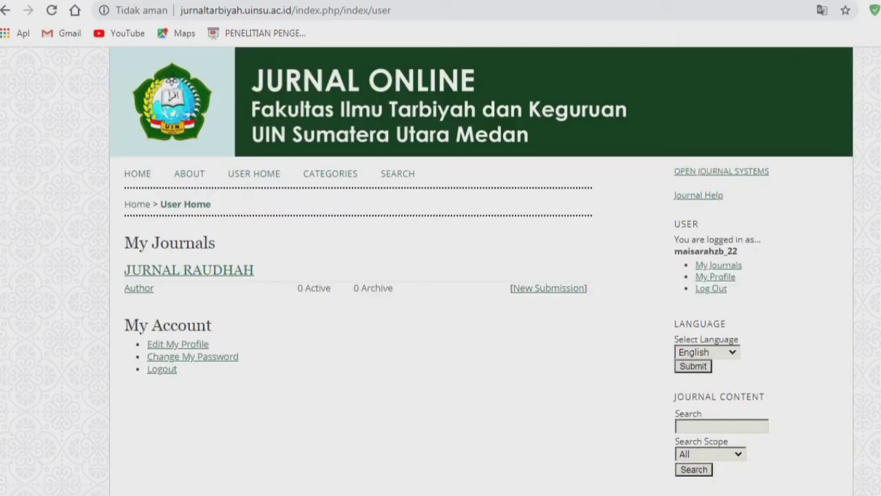
- Check the notes' step 5, then start a New Submission from the JURNAL RAUDHAH Author row
drag(589, 289, 125, 288)
click(165, 304)
drag(298, 289, 342, 288)
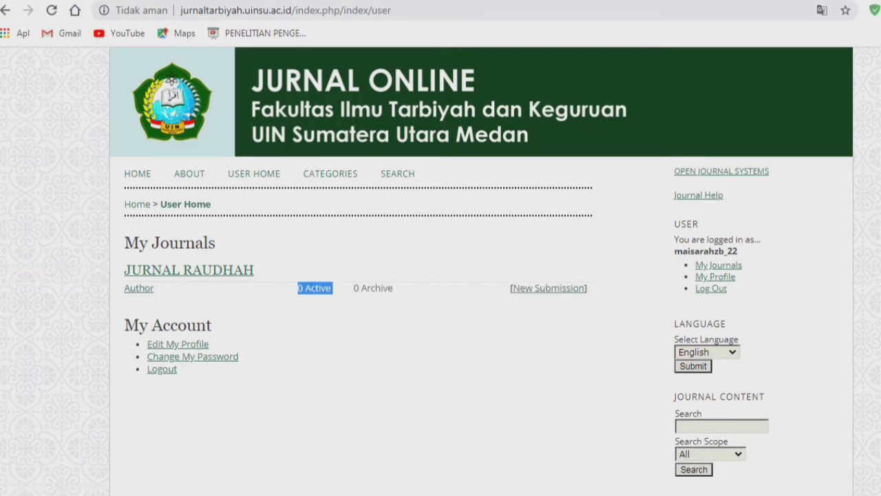
click(343, 290)
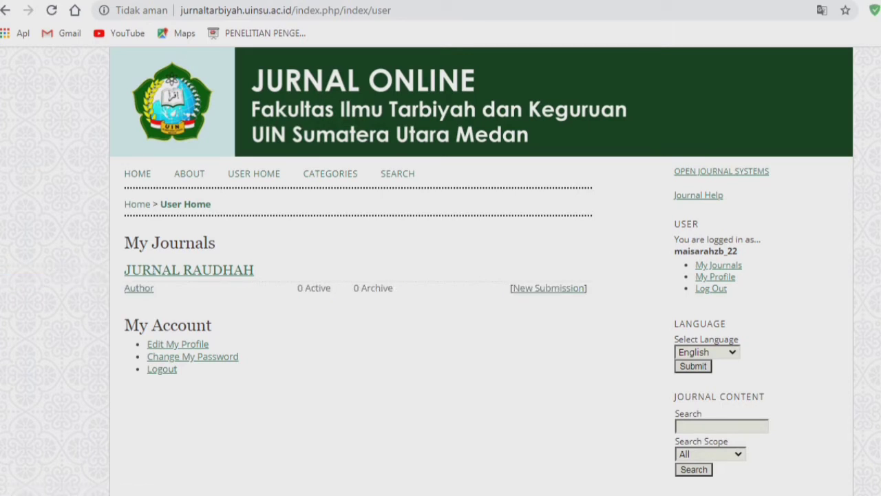
key(alt+Tab)
drag(241, 298, 157, 298)
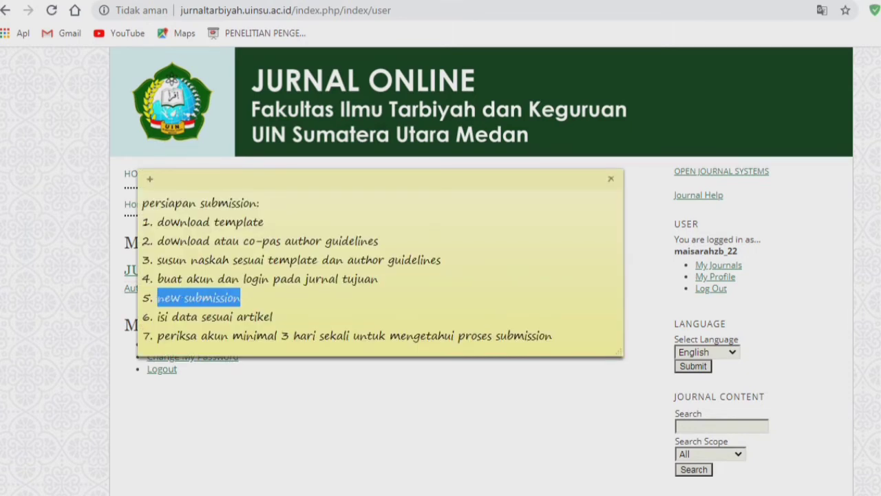
key(alt+Tab)
click(549, 288)
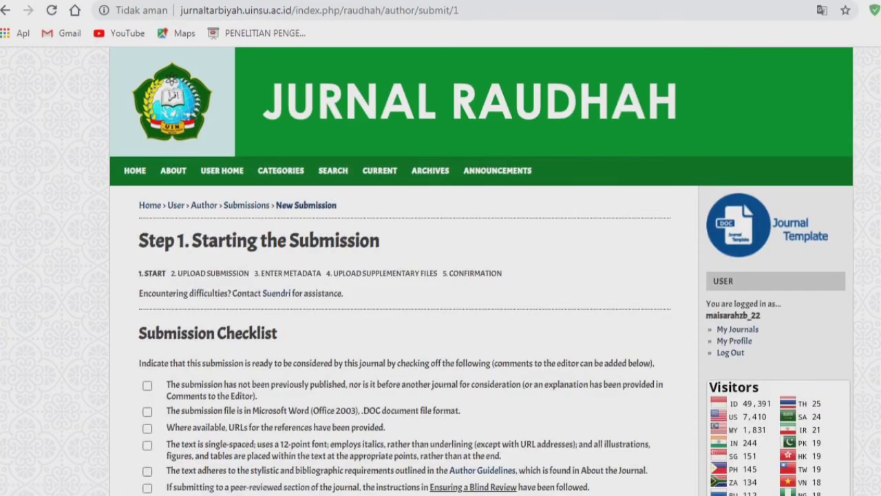
- Tick the checklist items for not previously published, Word file format and reference URLs
scroll(441, 276, down, 2)
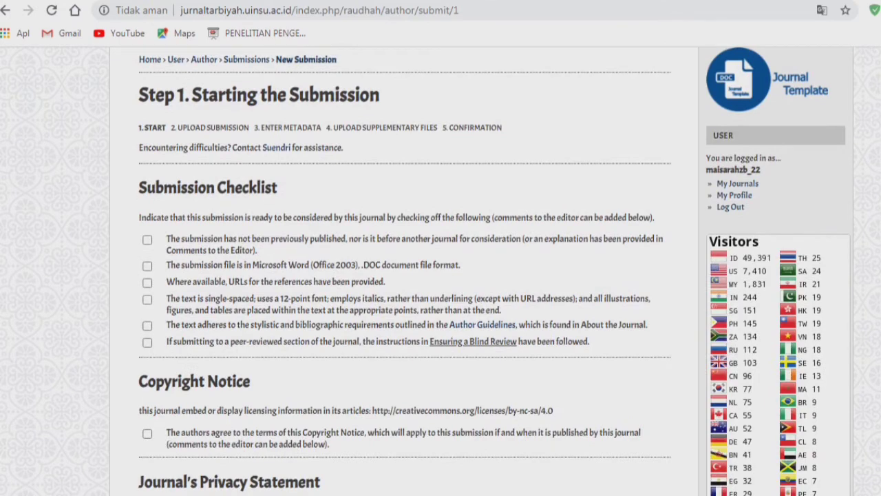
scroll(441, 275, down, 3)
scroll(440, 276, up, 3)
scroll(441, 275, down, 1)
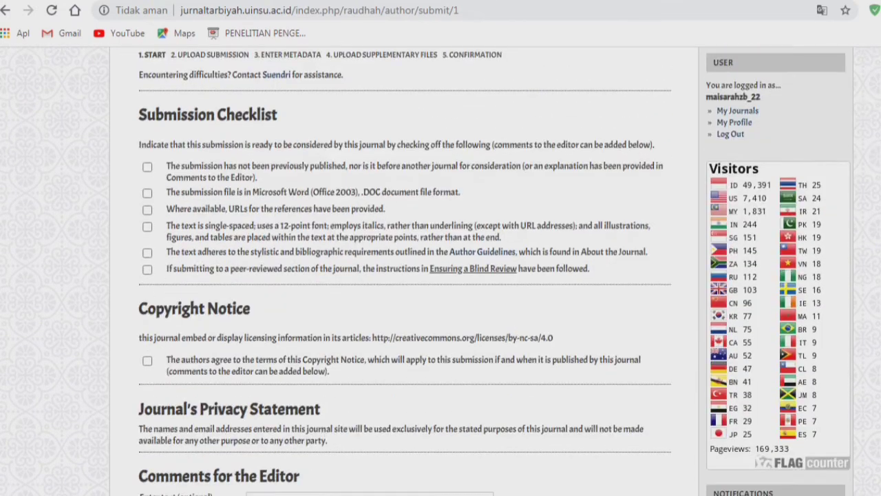
scroll(440, 275, down, 1)
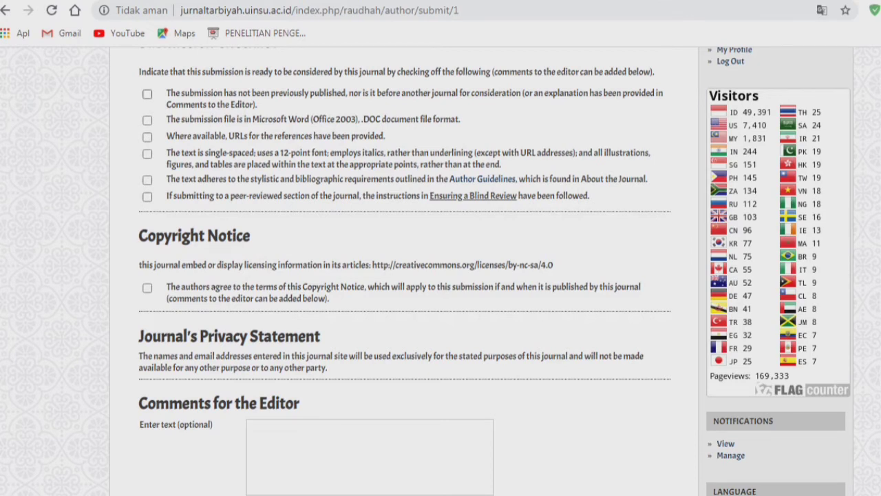
click(148, 94)
click(147, 120)
click(148, 137)
click(147, 154)
- Tick the single-spacing/12-point formatting, Author Guidelines style and blind review checklist items
drag(166, 153, 501, 164)
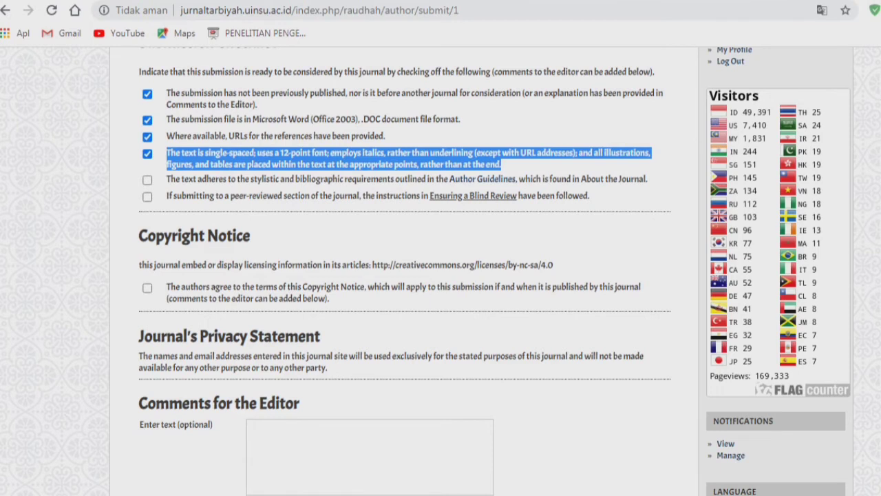
click(324, 153)
drag(324, 154, 197, 154)
click(148, 154)
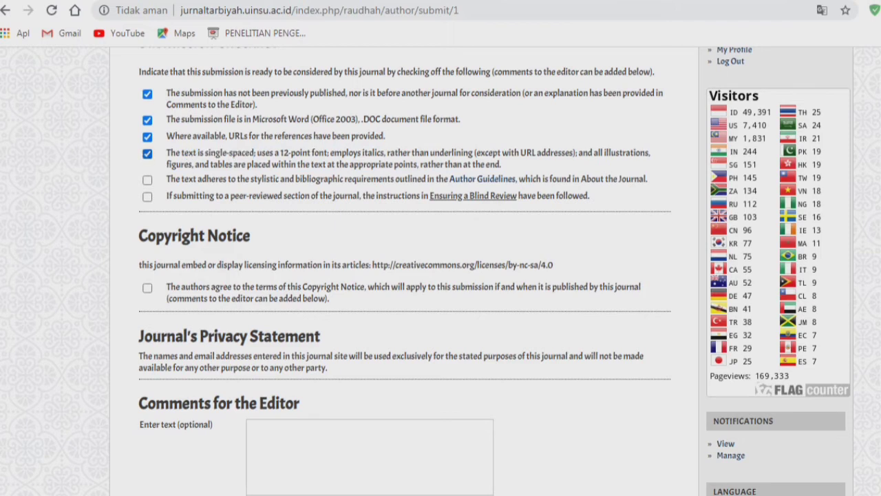
drag(362, 153, 481, 164)
click(481, 164)
click(147, 181)
click(147, 197)
- Agree to the Copyright Notice and scroll down to Comments for the Editor
scroll(441, 275, down, 1)
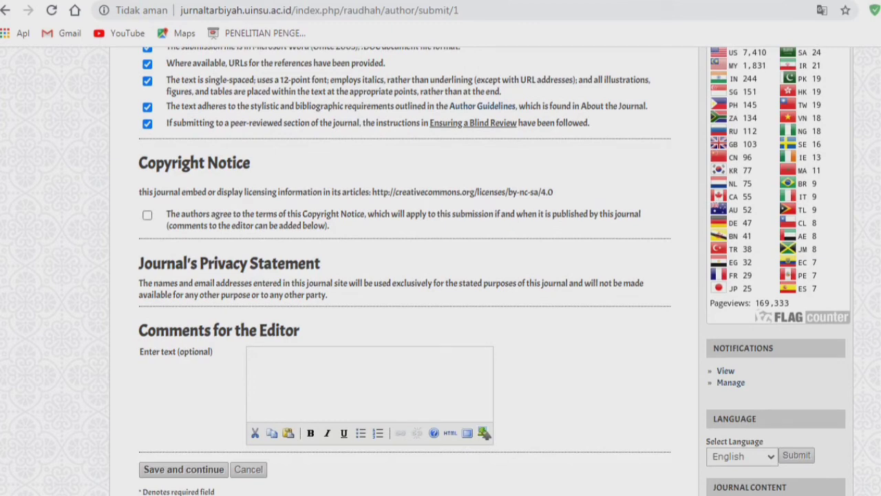
click(148, 215)
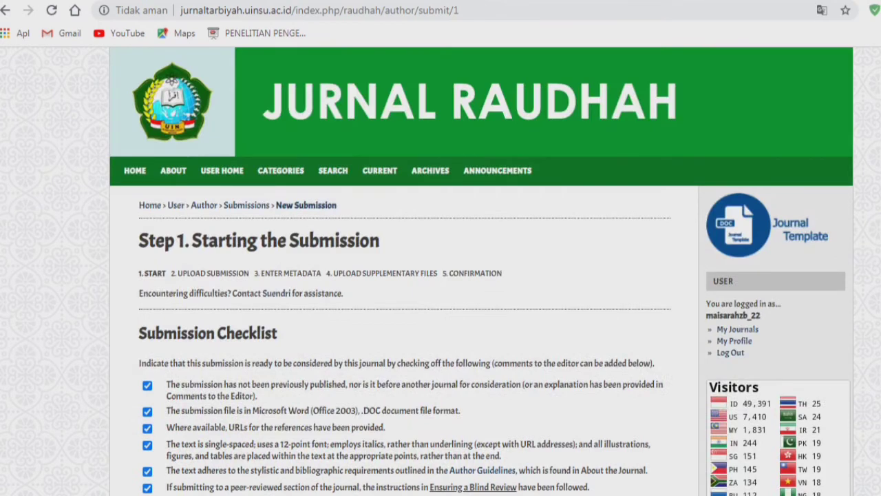
scroll(441, 275, down, 3)
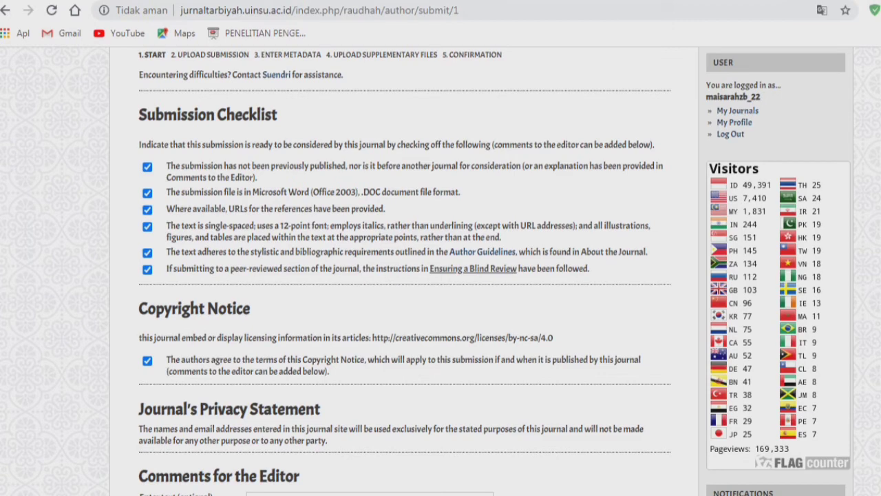
scroll(440, 275, down, 2)
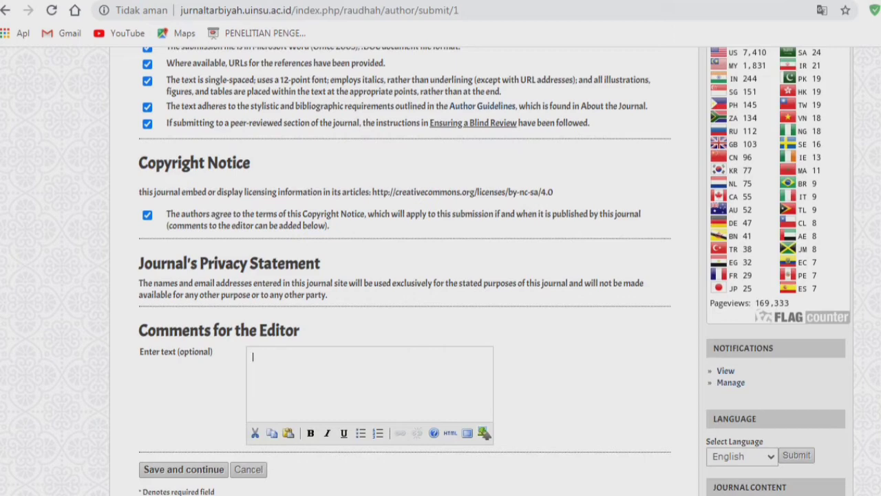
scroll(434, 359, down, 1)
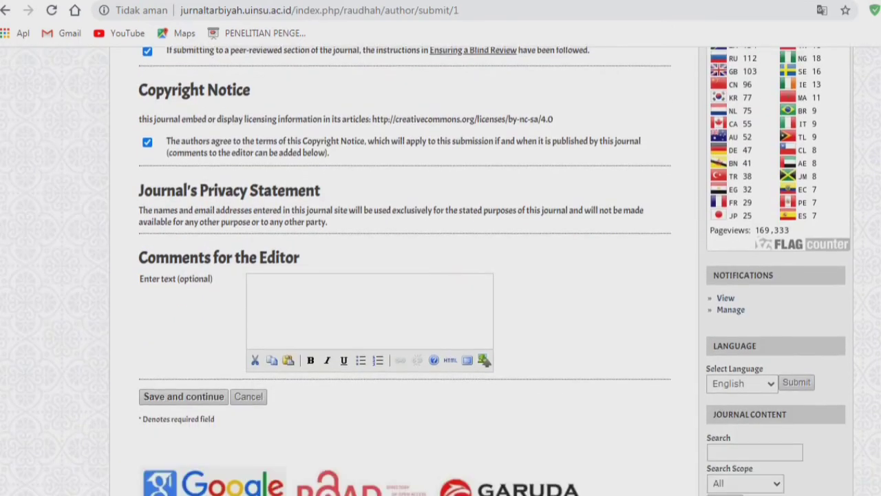
- Write the editor comment asking the journal admin to process the article for Volume 9 Nomor 1 Tahun 2021
scroll(434, 360, down, 1)
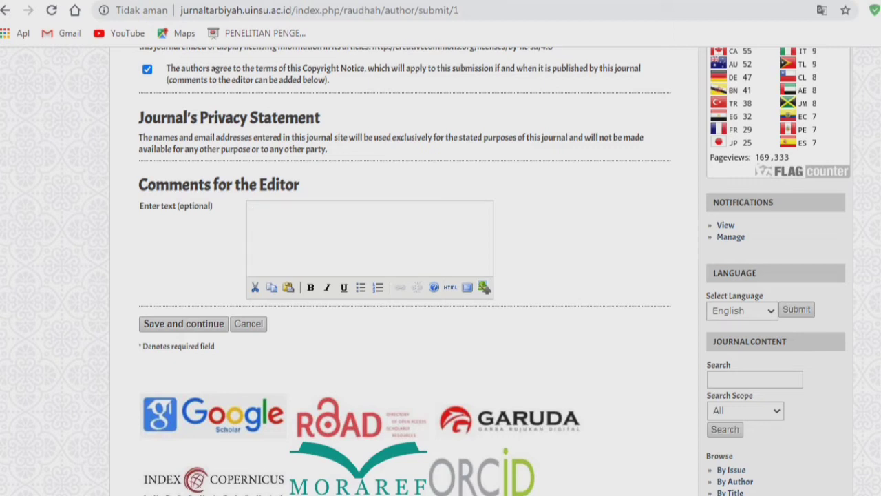
text(Mohon kepada admin atau manjer)
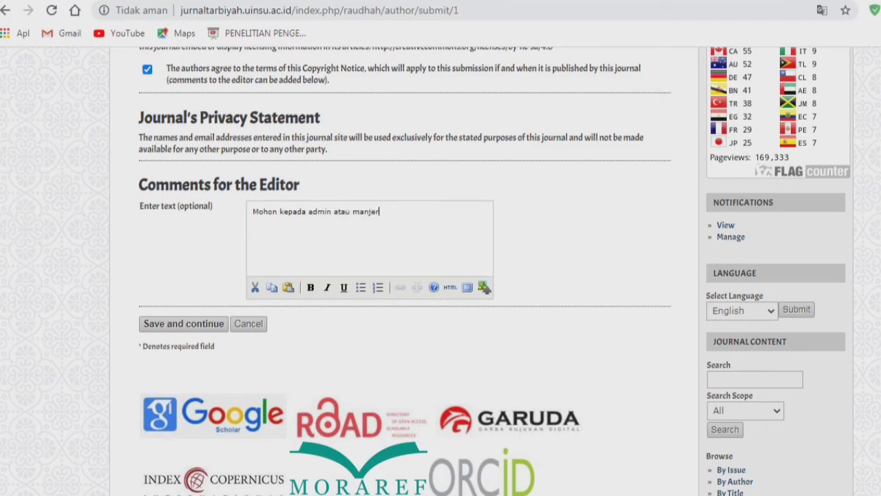
text( jurnal Raudhah untuk)
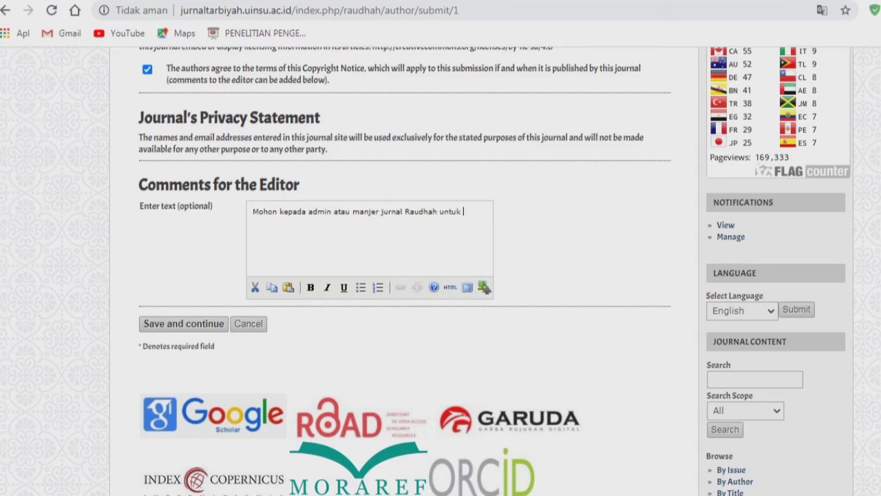
text( memproses artikel ini denga)
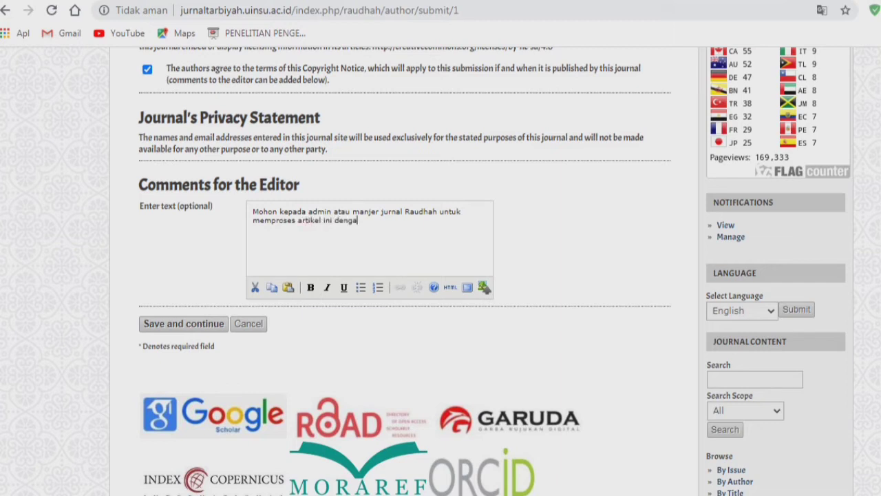
text(n tujuan terbit pada Volu)
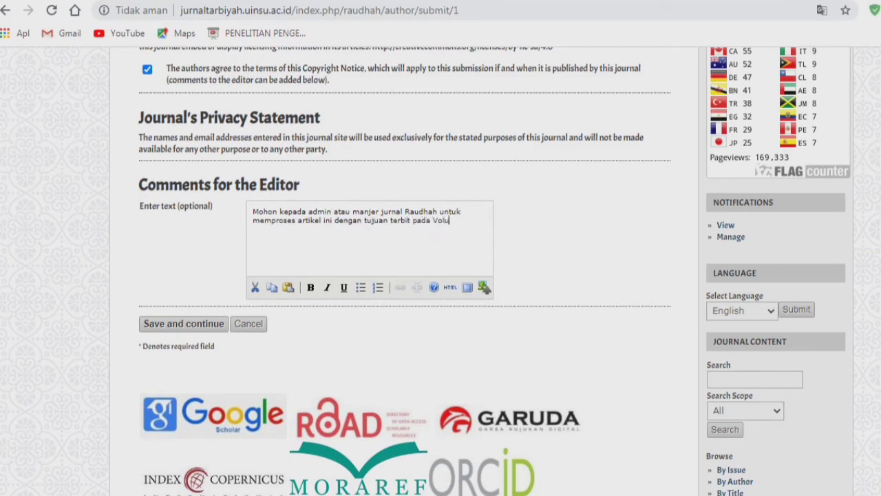
text(me 9 Nomor 1 t)
key(BackSpace)
text(Tahun 2020)
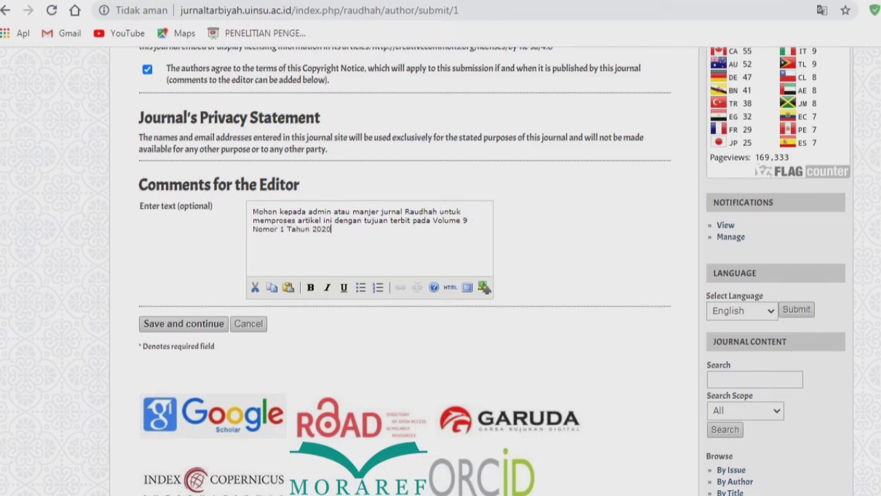
key(BackSpace)
text(1.)
- Bold 'Volume 9 Nomor 1 Tahun 2021' in the comment and save Step 1
key(ctrl+shift+Left)
key(ctrl+shift+Left)
key(ctrl+shift+Left)
key(ctrl+shift+Left)
key(ctrl+shift+Left)
key(ctrl+shift+Left)
key(ctrl+shift+Left)
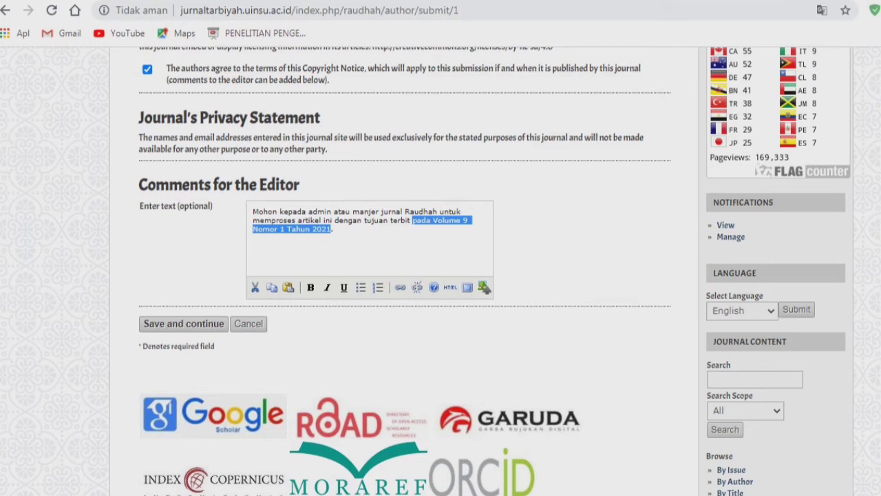
click(335, 229)
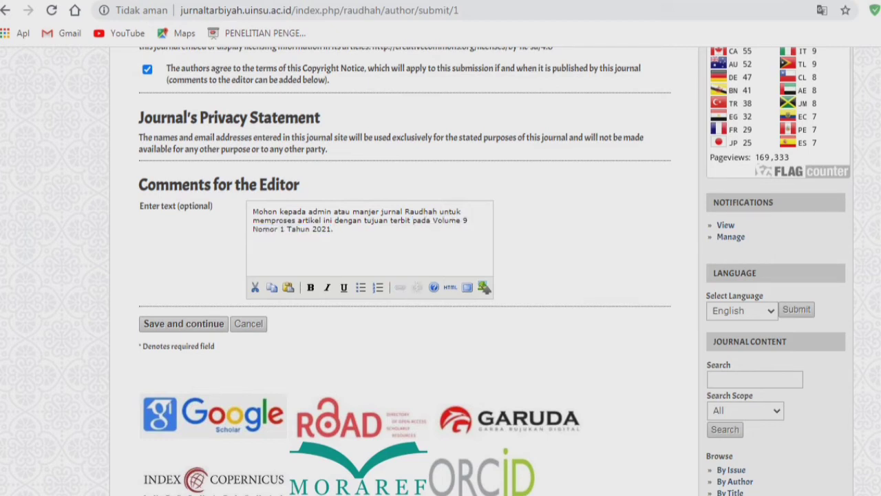
drag(331, 229, 433, 220)
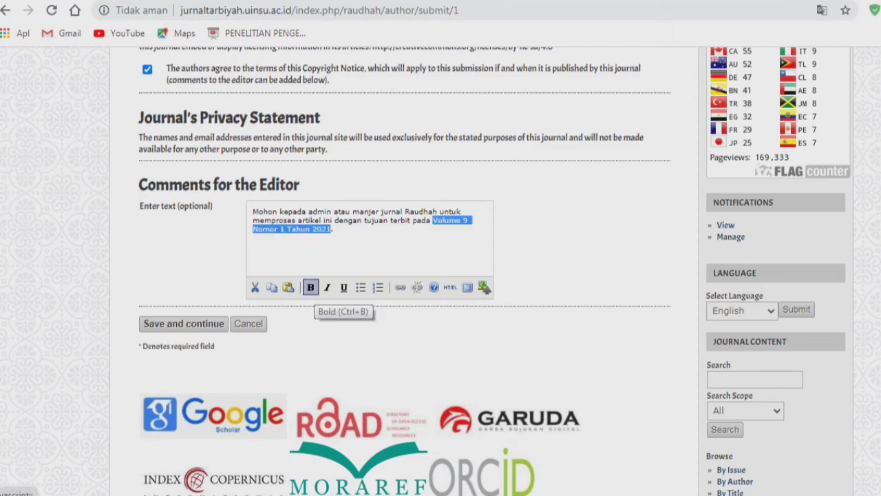
click(310, 287)
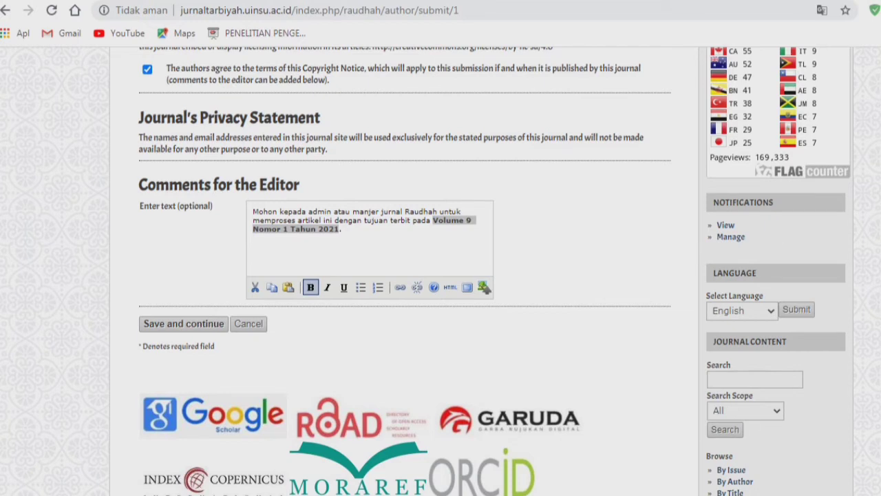
drag(406, 221, 433, 221)
click(347, 229)
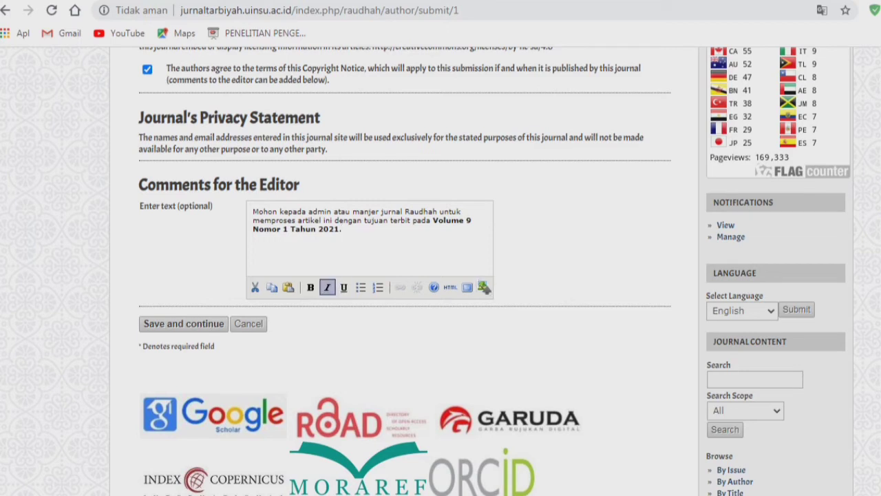
click(183, 324)
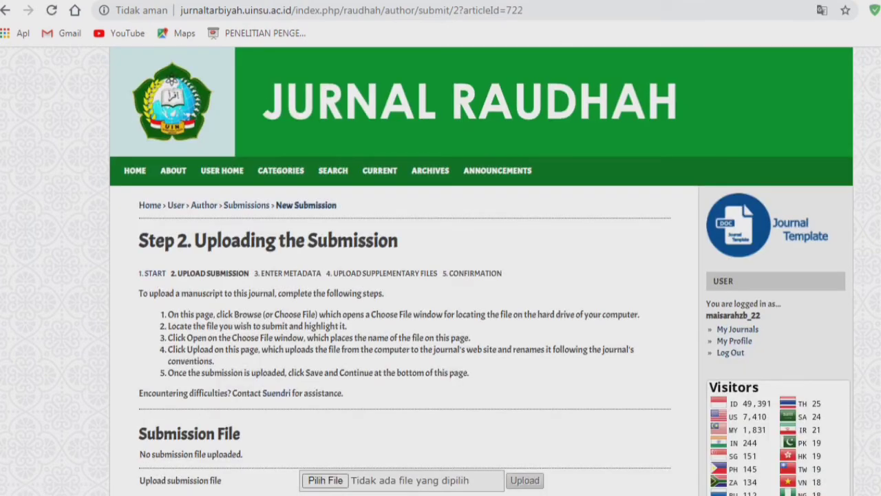
- Check the new-submission notes, then review the five submission steps on the Step 2 page
scroll(440, 275, down, 2)
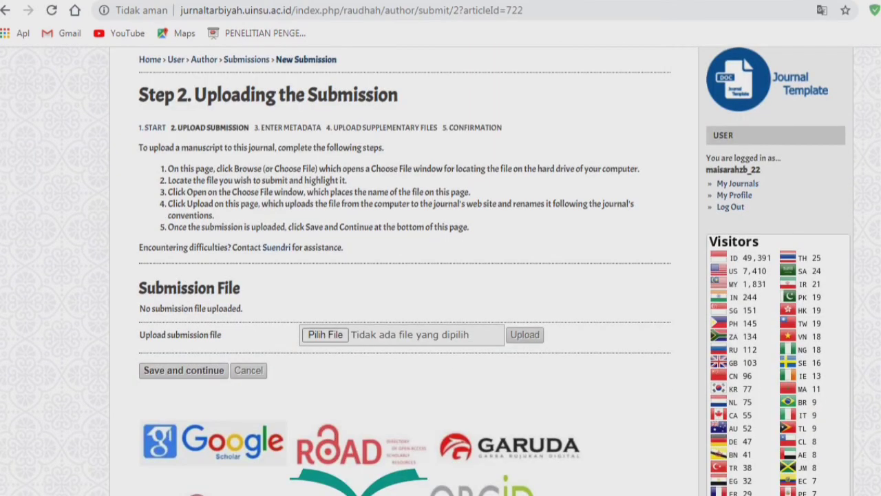
key(alt+Tab)
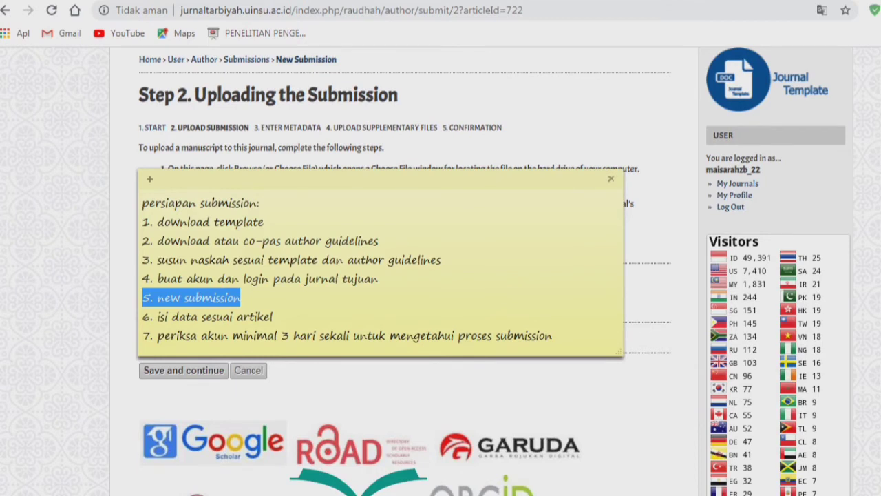
click(240, 298)
key(shift+Home)
key(alt+Tab)
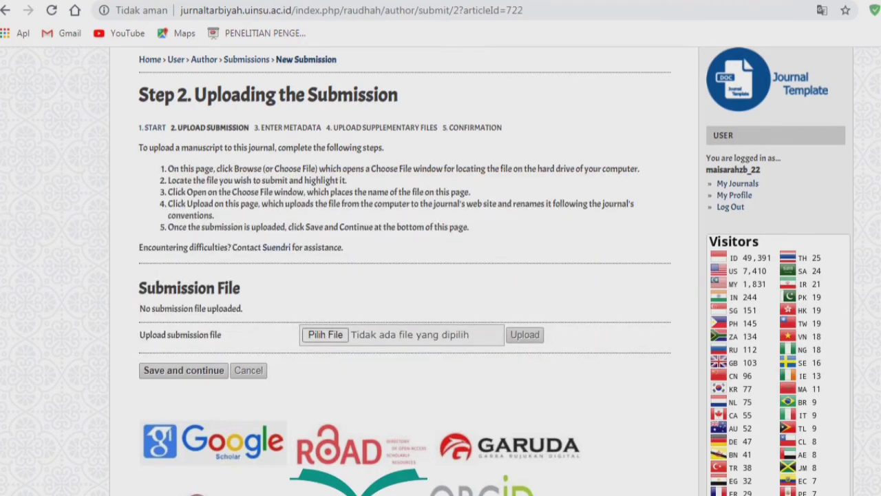
drag(504, 128, 139, 128)
click(275, 141)
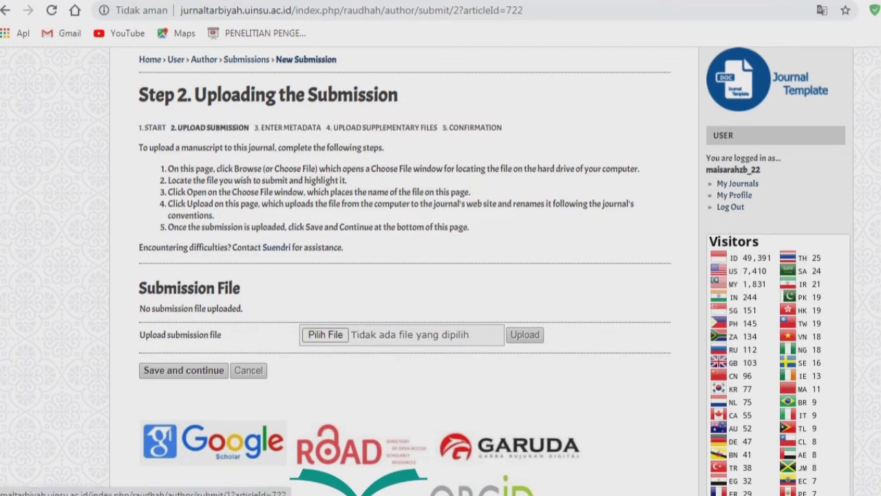
drag(140, 128, 502, 128)
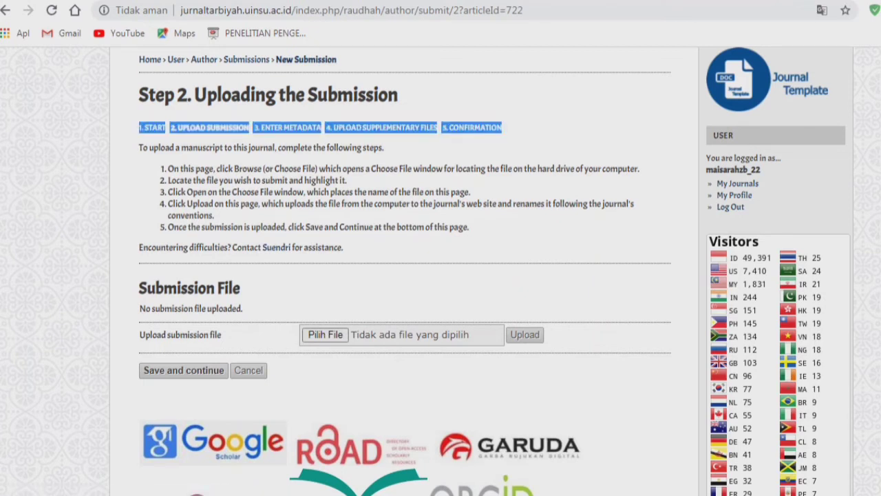
- Open the submission file chooser and check the Word manuscript's recommendations and conclusion
click(506, 131)
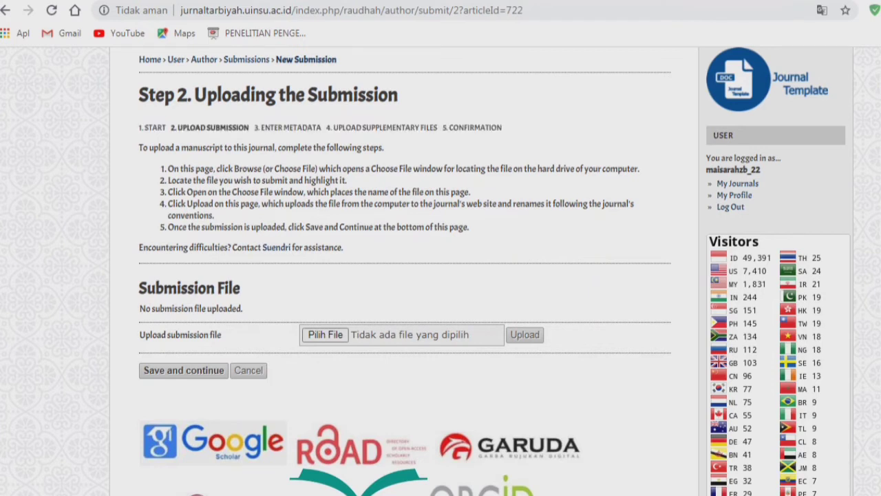
drag(171, 128, 259, 128)
click(259, 129)
click(325, 335)
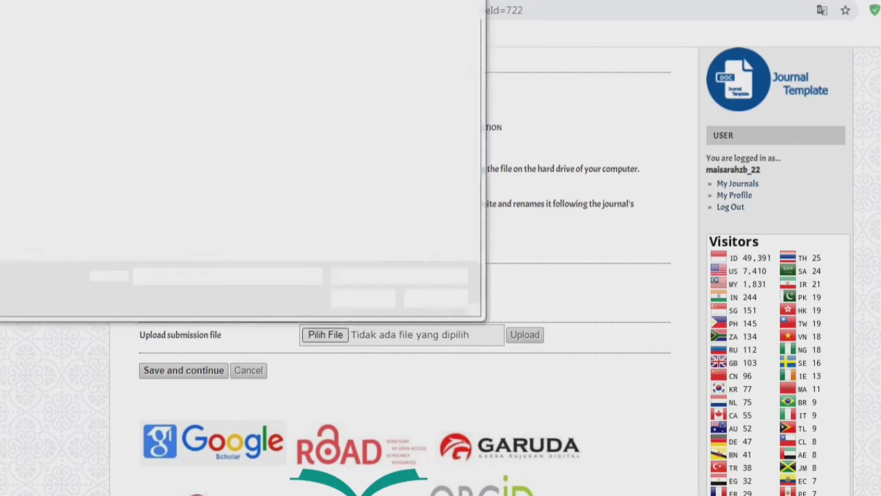
key(alt+Tab)
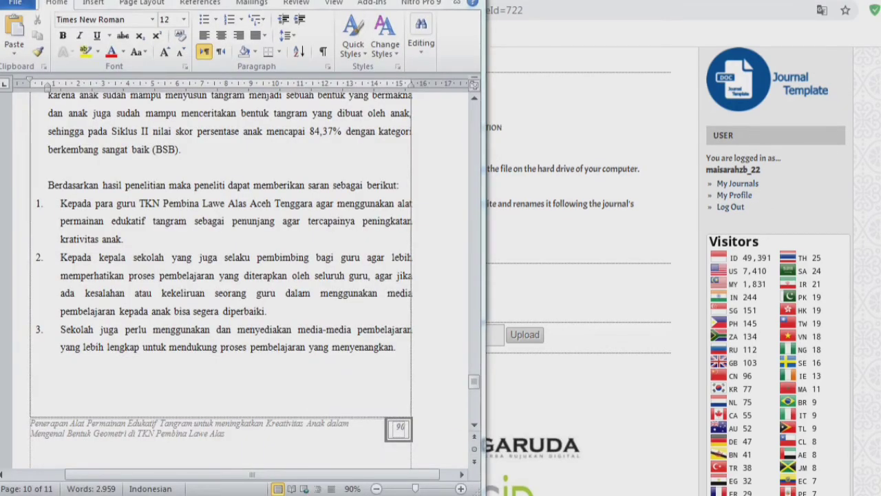
mouse_move(324, 494)
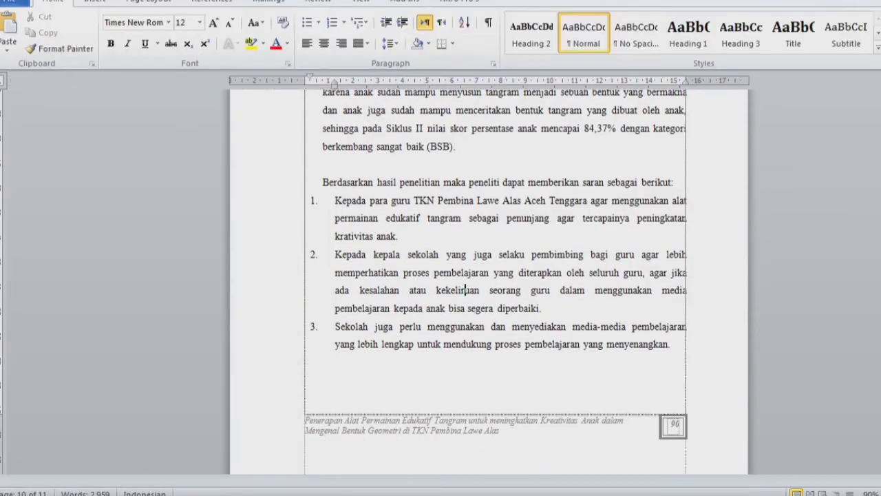
click(466, 290)
click(524, 182)
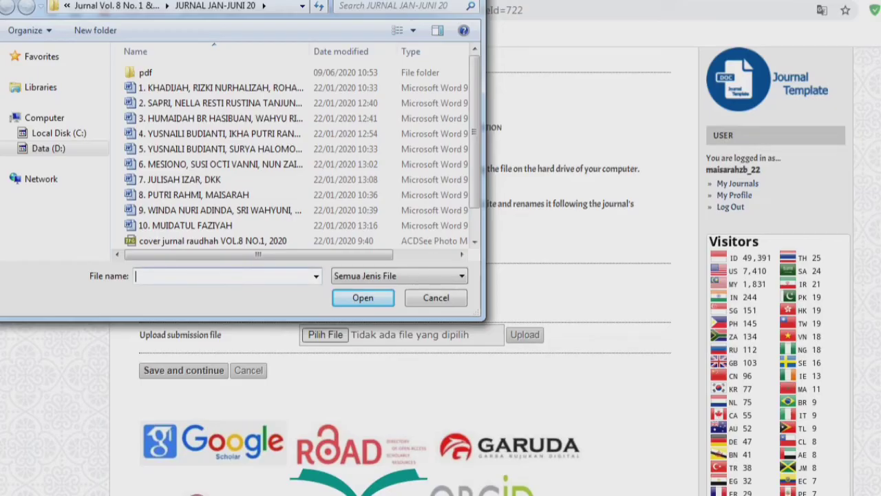
- Select the manuscript file in the Open dialog and upload it
click(196, 195)
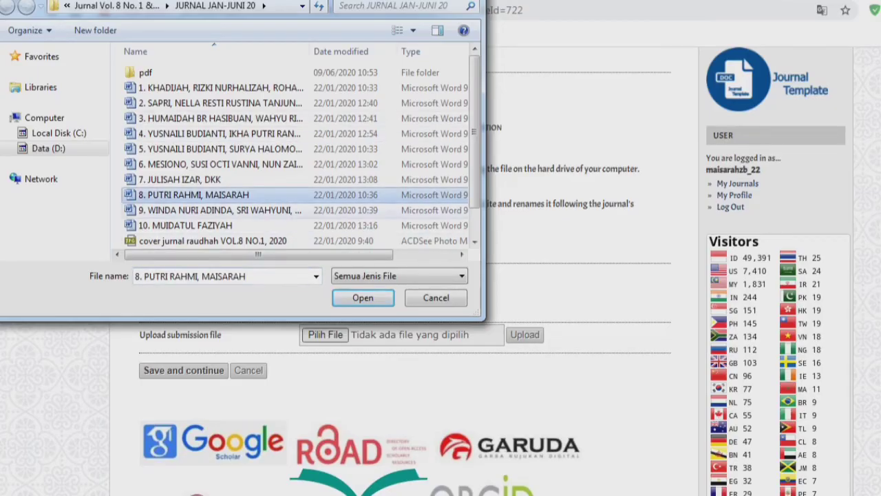
click(363, 298)
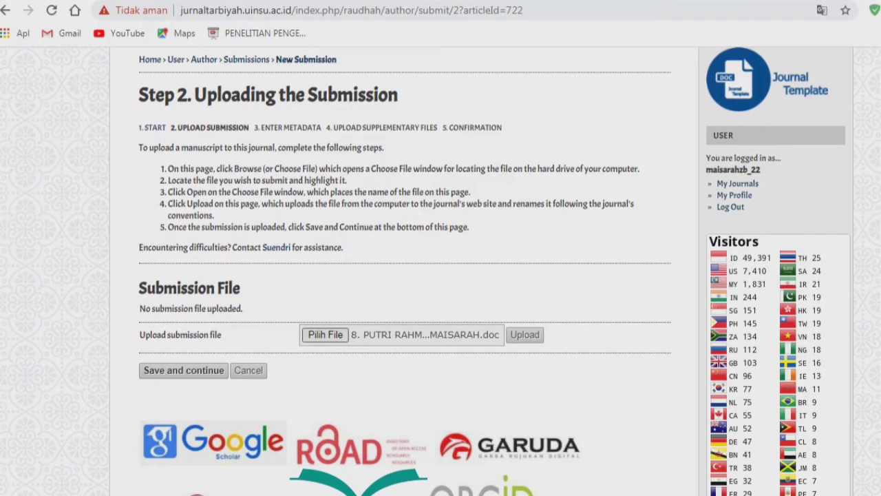
click(325, 334)
click(397, 195)
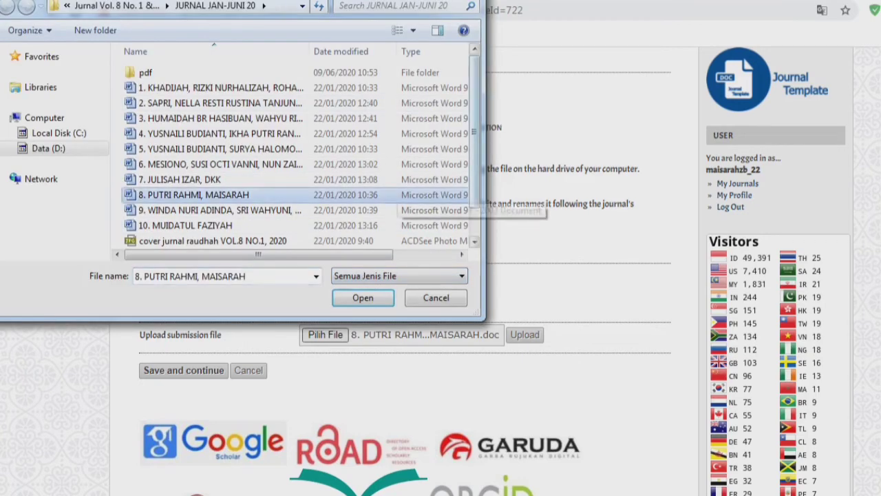
click(363, 298)
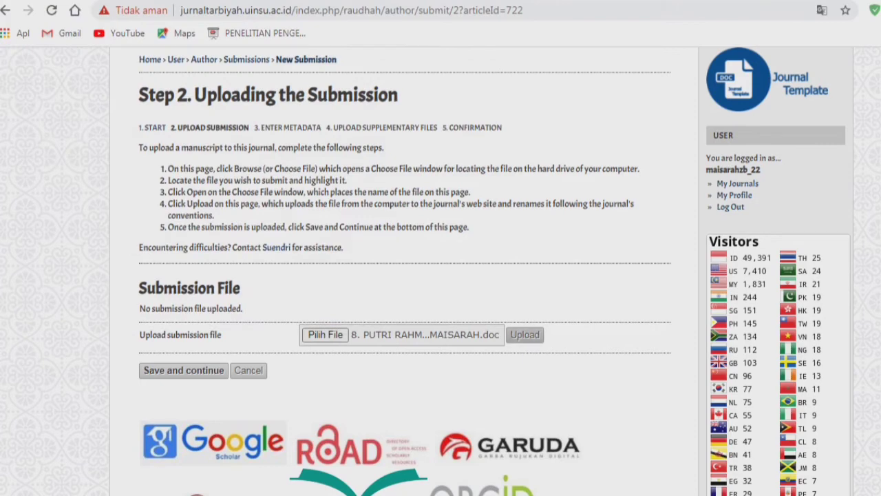
click(525, 335)
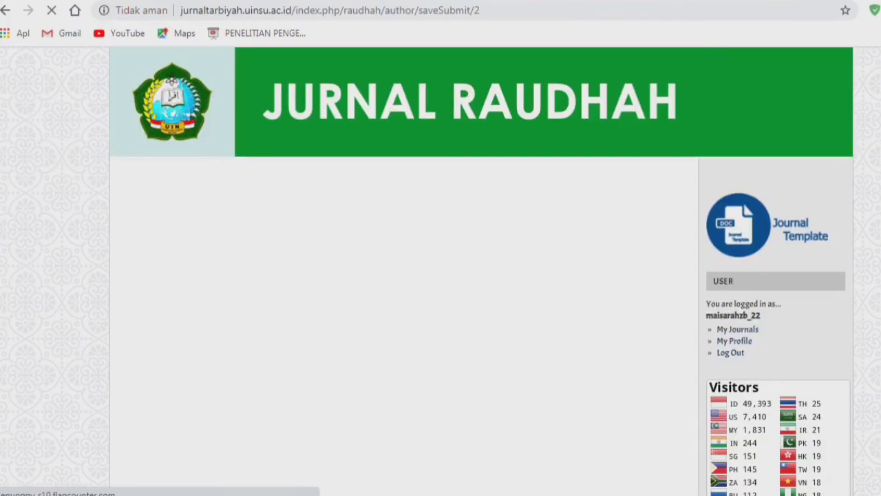
- Verify the uploaded 722-2141-1-SM.doc (138KB) against the manuscript folder and save Step 2
scroll(441, 276, down, 5)
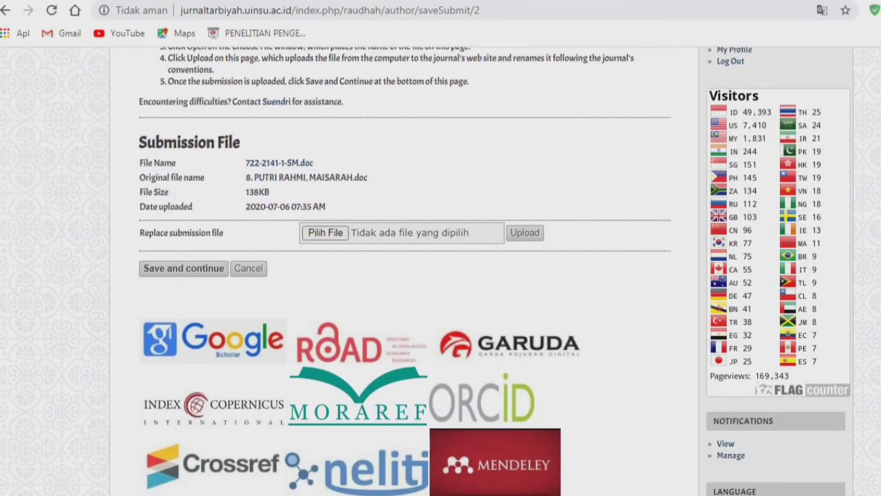
drag(326, 208, 140, 162)
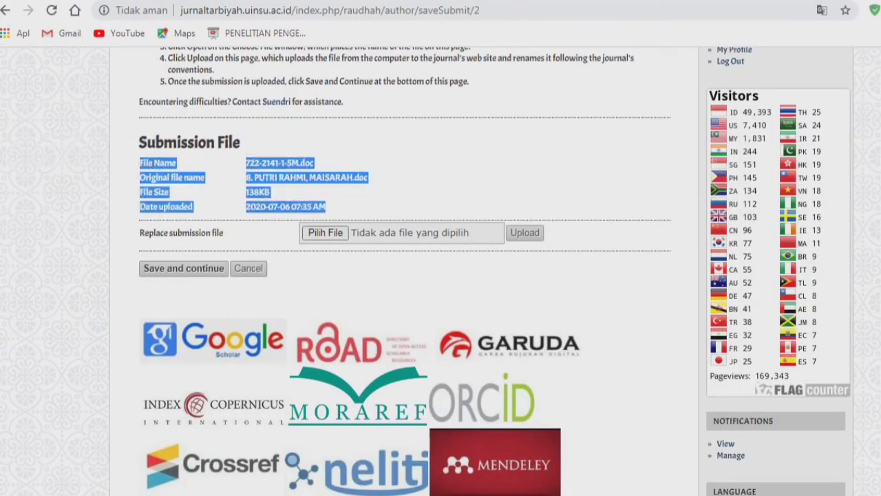
click(426, 186)
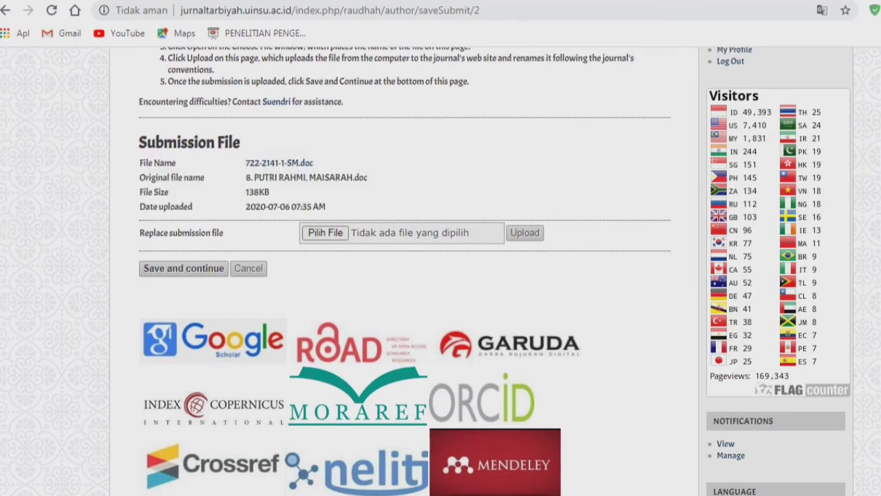
drag(368, 178, 246, 178)
click(385, 185)
key(alt+Tab)
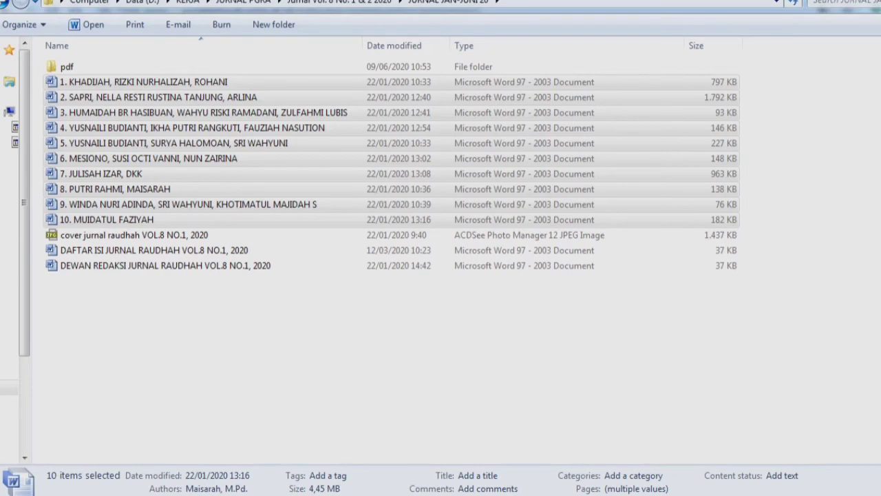
click(115, 190)
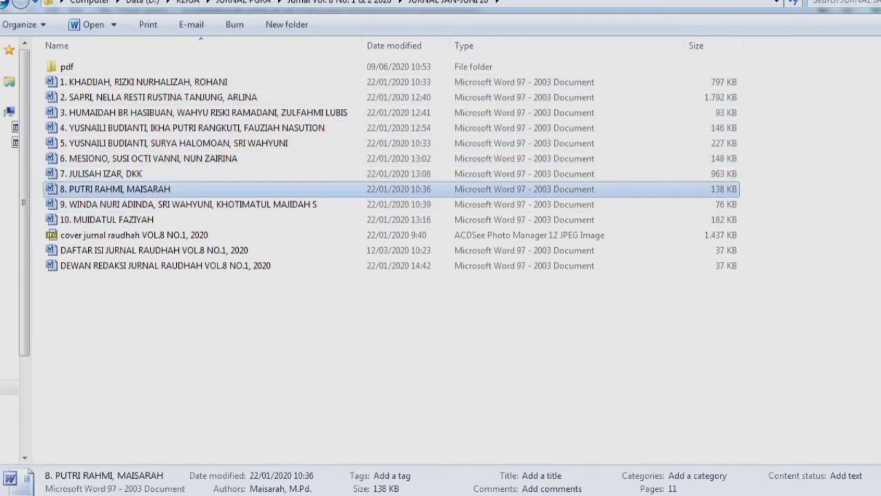
key(alt+Tab)
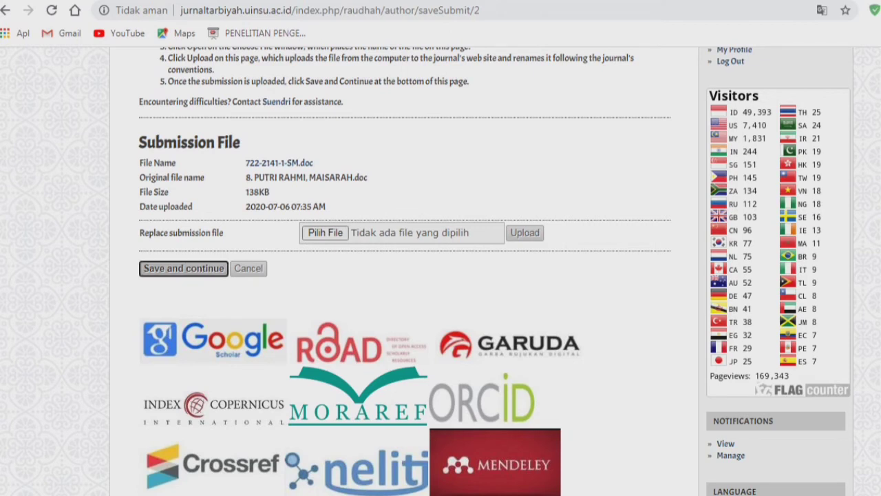
click(184, 268)
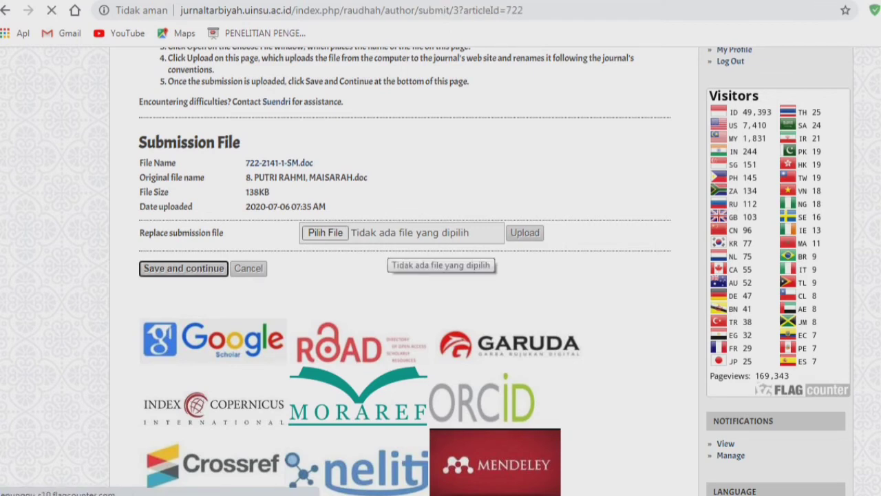
- Review the step line showing 3. Enter Metadata as the current step
scroll(405, 289, down, 2)
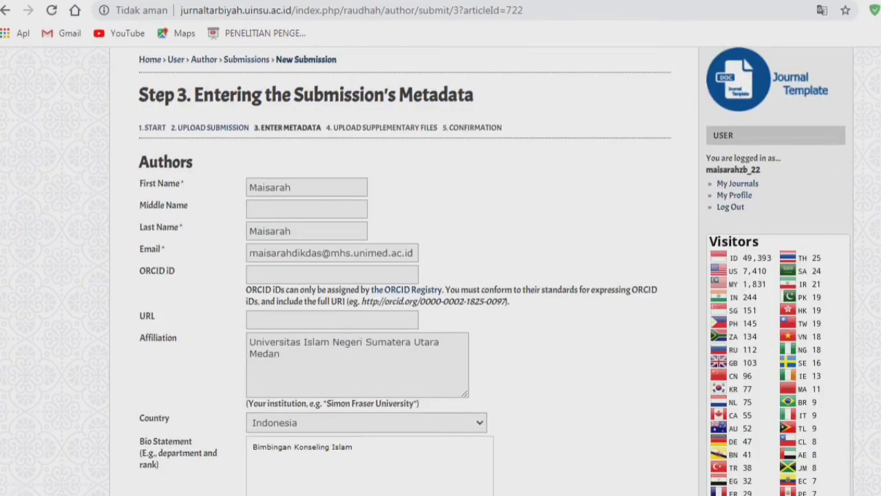
drag(254, 127, 322, 128)
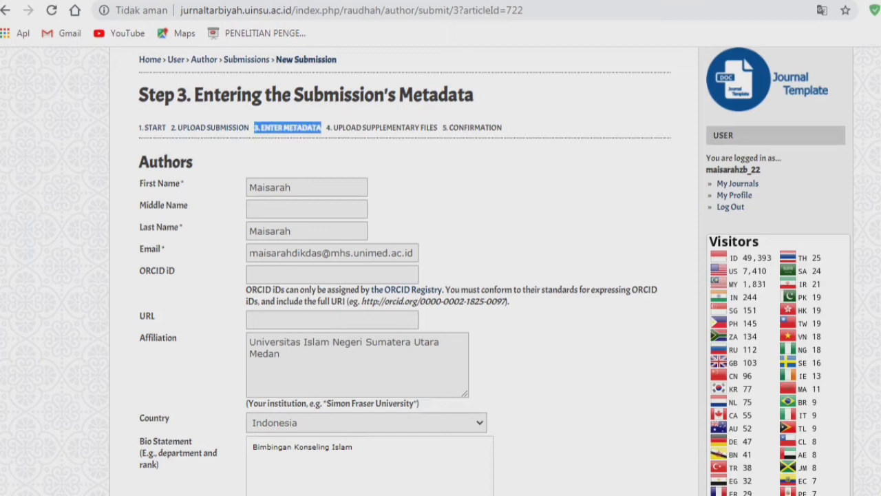
click(323, 128)
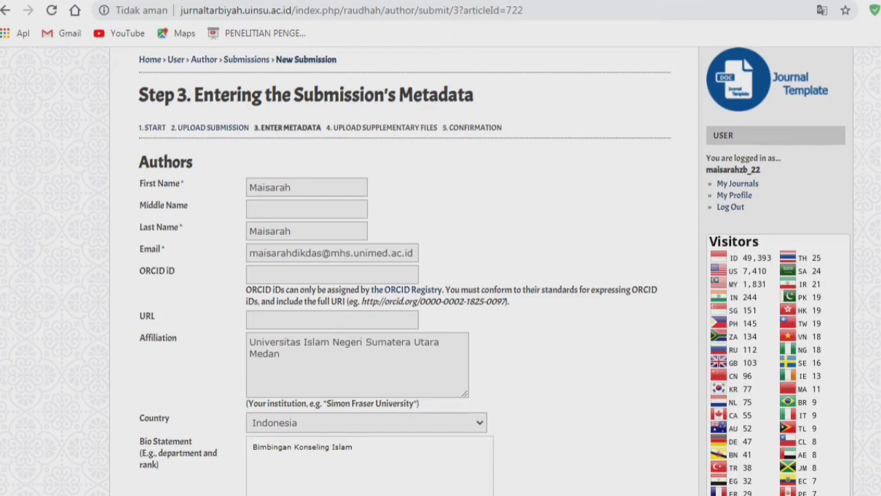
drag(258, 128, 415, 128)
click(415, 129)
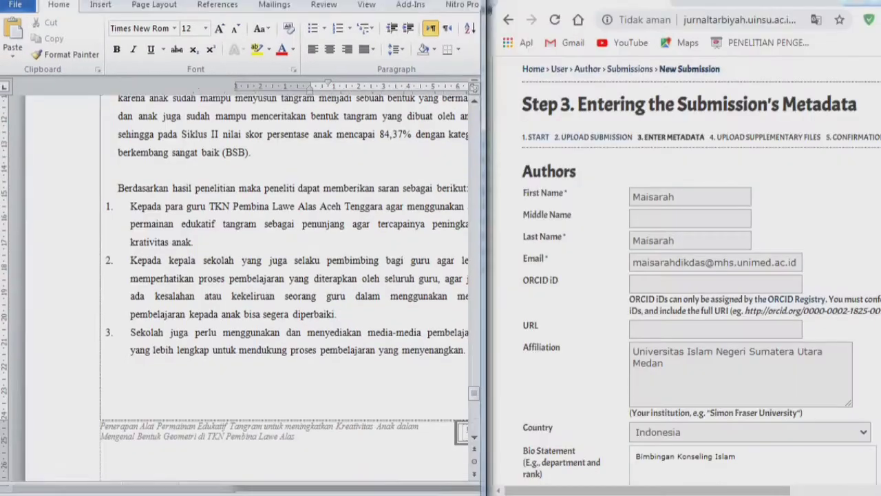
- Snap the Word manuscript at page 1 beside the pre-filled Authors form
key(super+Left)
key(ctrl+Home)
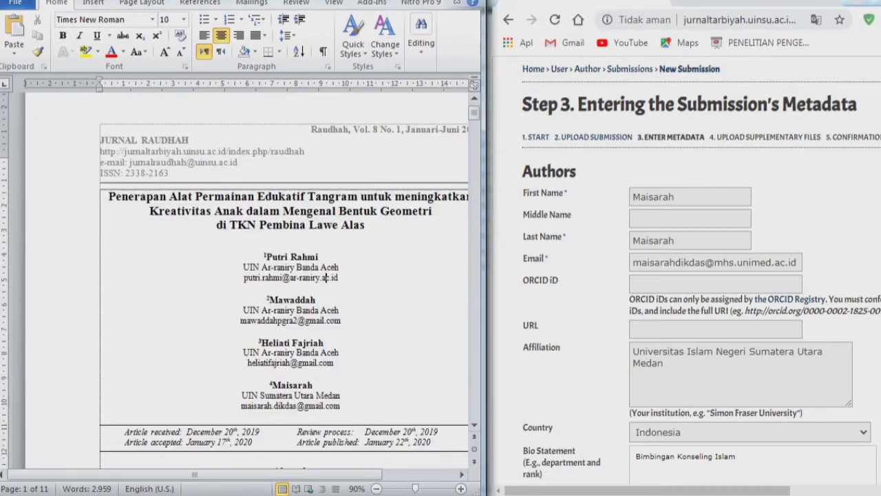
drag(275, 474, 329, 474)
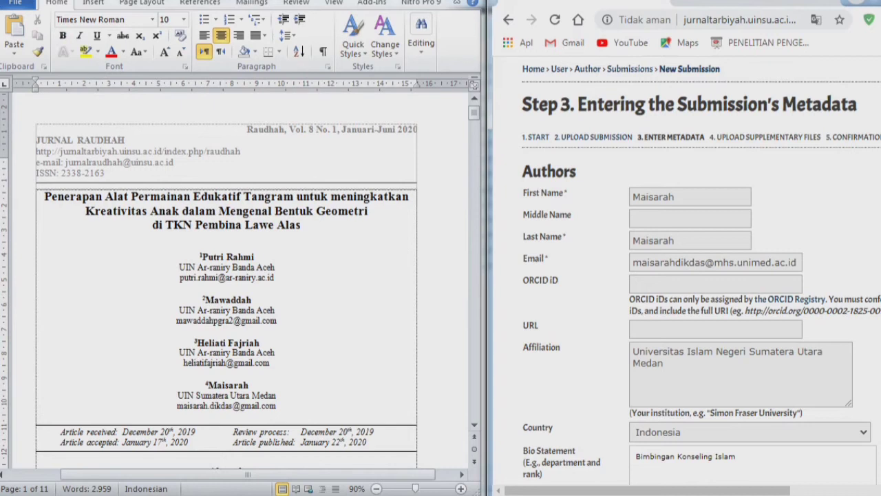
click(633, 197)
scroll(689, 276, down, 2)
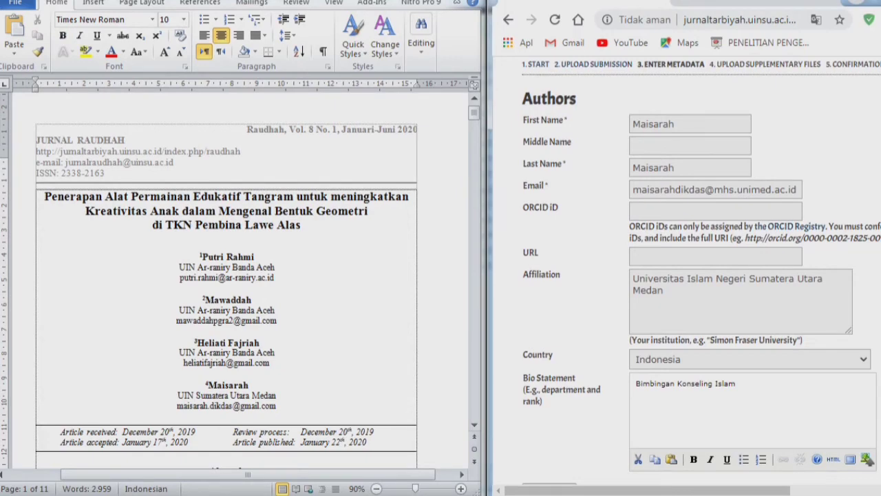
scroll(688, 275, down, 6)
click(263, 278)
click(249, 396)
click(578, 303)
double_click(653, 124)
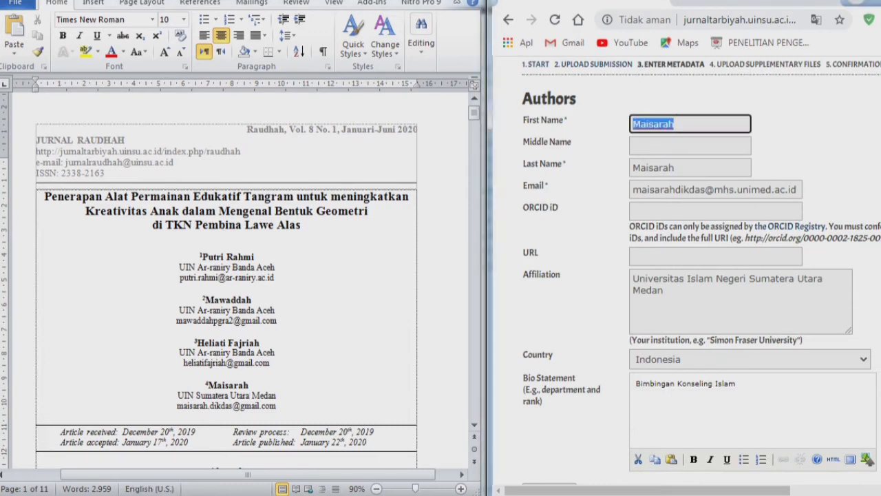
key(Tab)
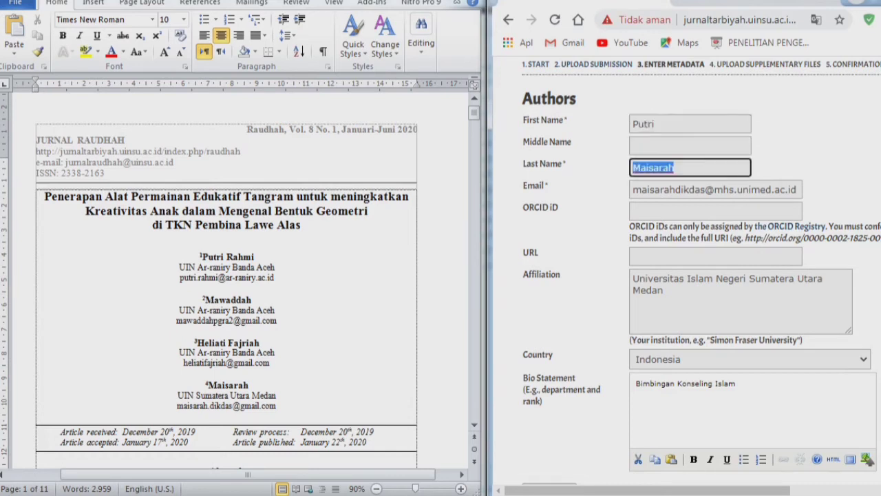
key(Tab)
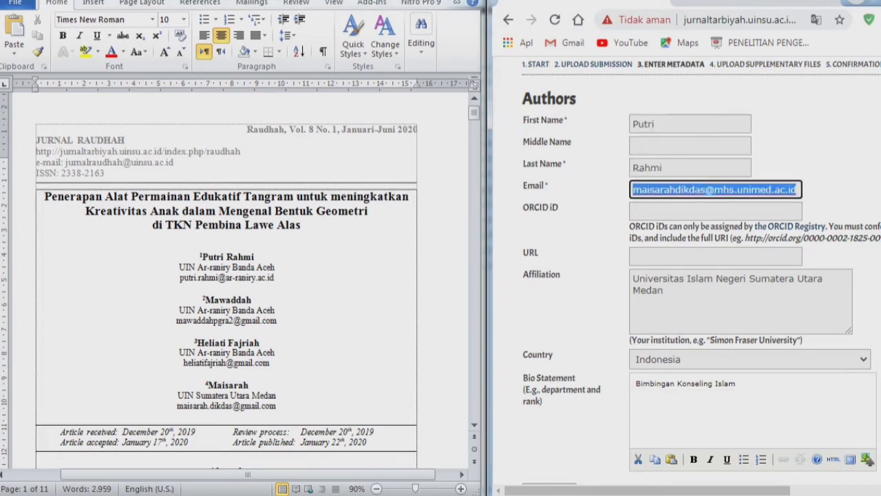
drag(181, 278, 276, 278)
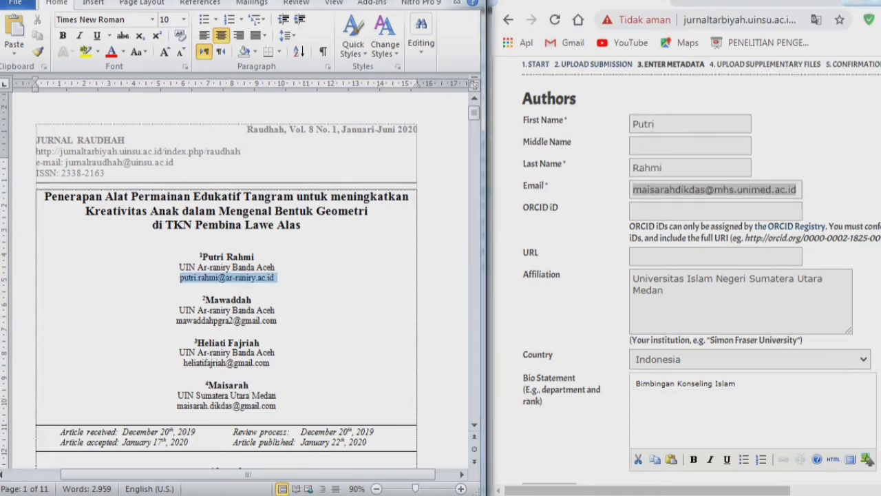
key(ctrl+c)
key(alt+Tab)
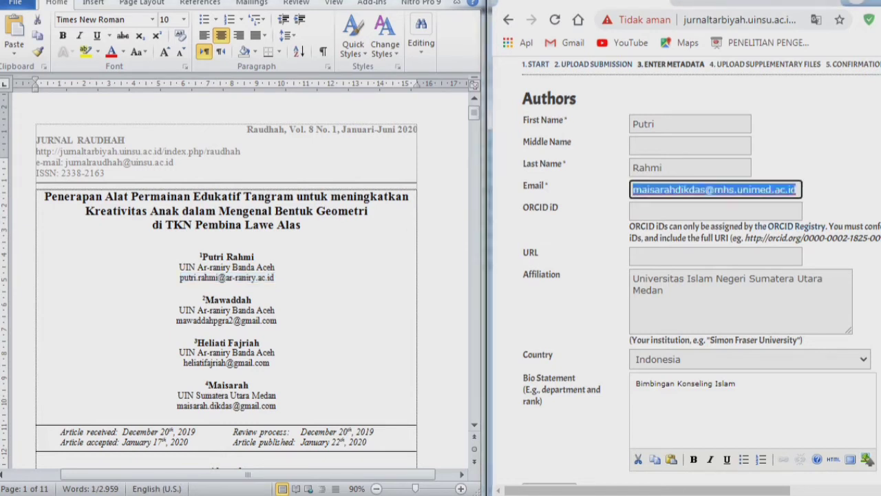
key(ctrl+v)
key(Tab)
key(Tab)
key(Tab)
key(Tab)
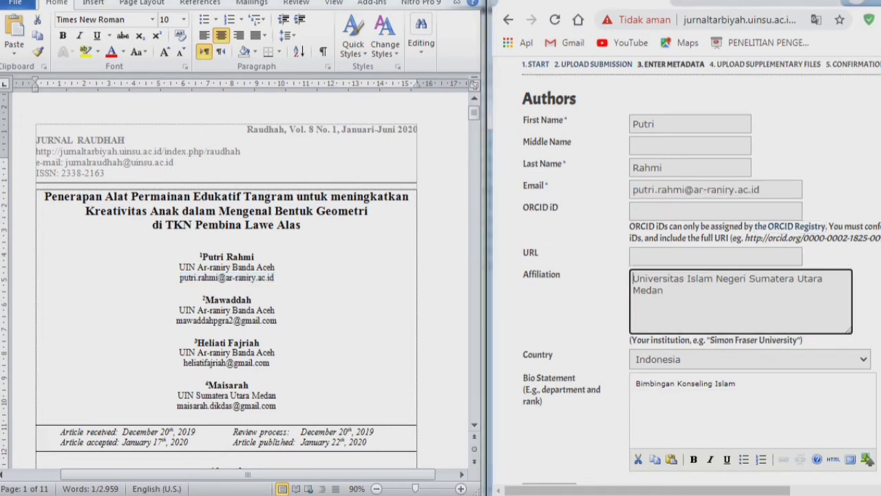
key(alt+Tab)
click(694, 278)
key(ctrl+shift+Left)
key(ctrl+shift+Left)
key(ctrl+shift+Left)
text(A)
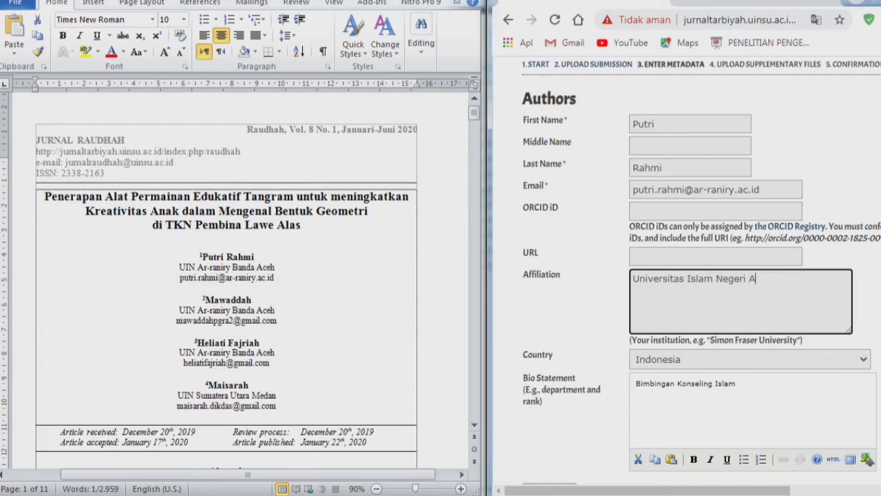
text(r-Raniry Banda ACeh)
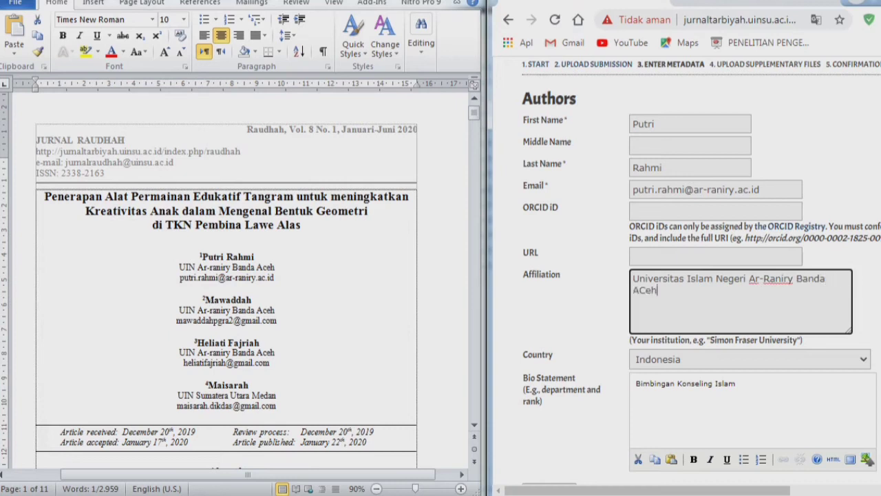
key(BackSpace)
key(BackSpace)
key(BackSpace)
text(ceh)
key(ctrl+a)
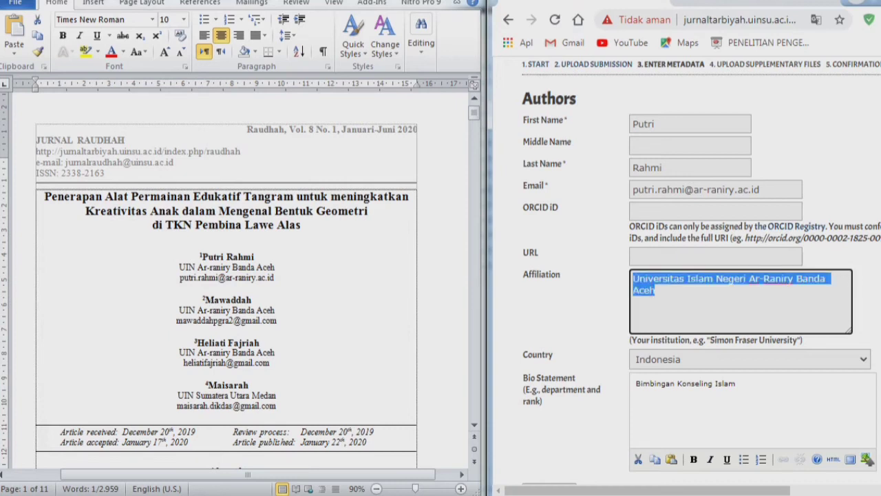
key(alt+Tab)
click(218, 257)
click(180, 267)
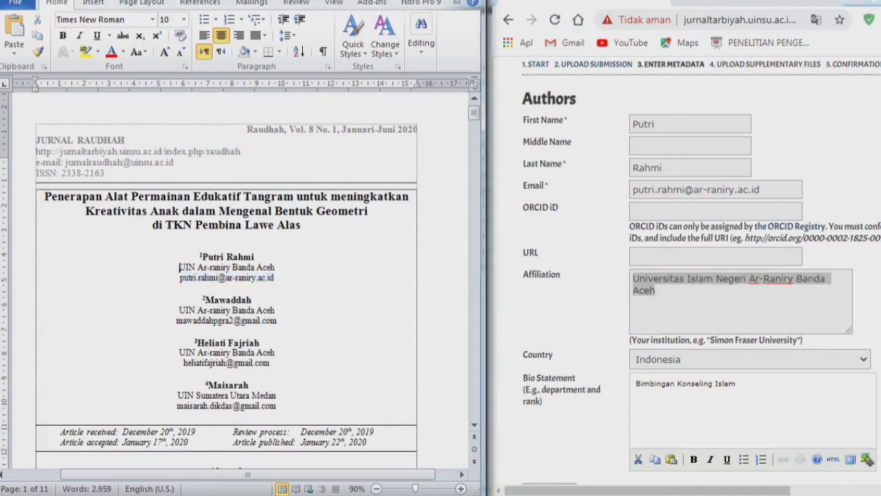
key(End)
click(575, 306)
scroll(575, 307, up, 1)
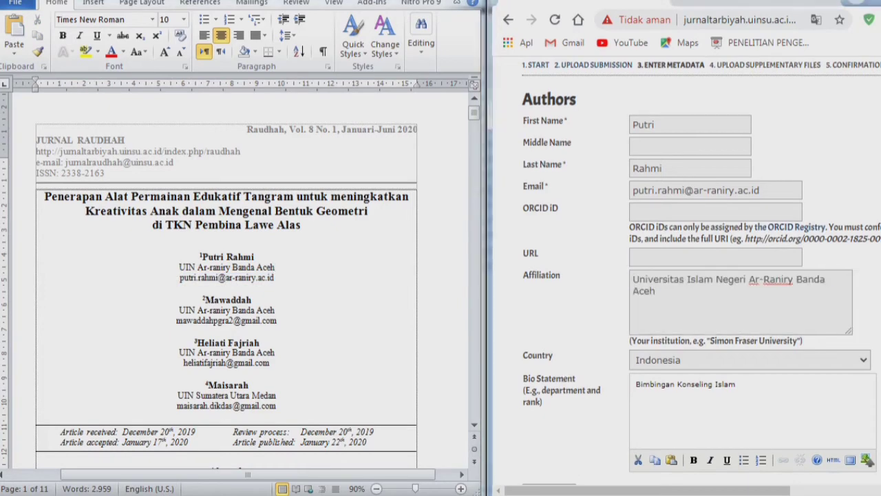
scroll(702, 270, down, 2)
scroll(701, 270, down, 1)
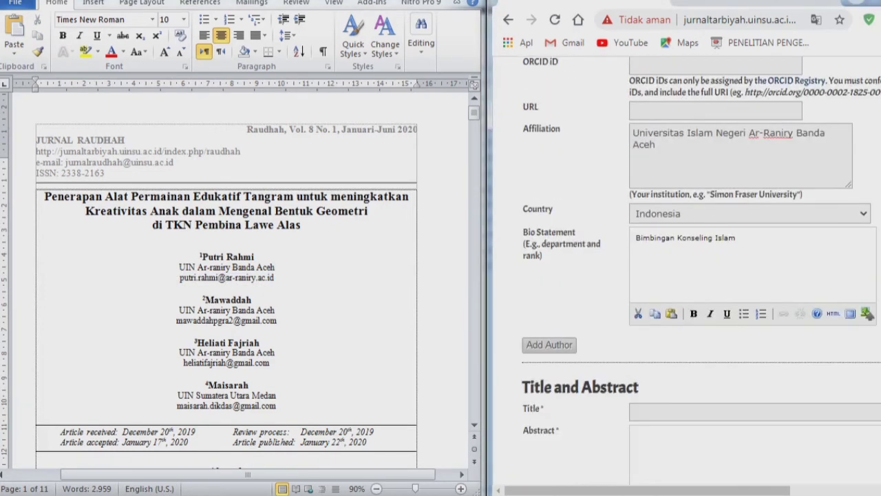
scroll(701, 270, down, 1)
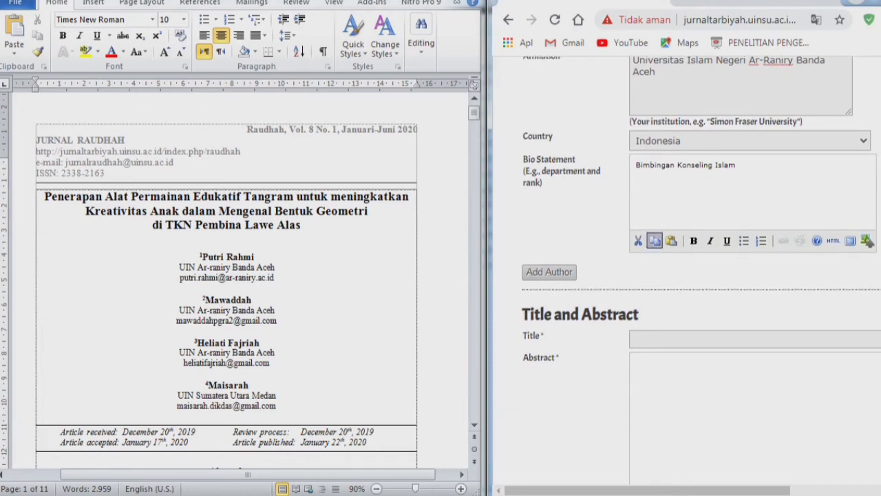
click(660, 197)
key(ctrl+a)
text(P)
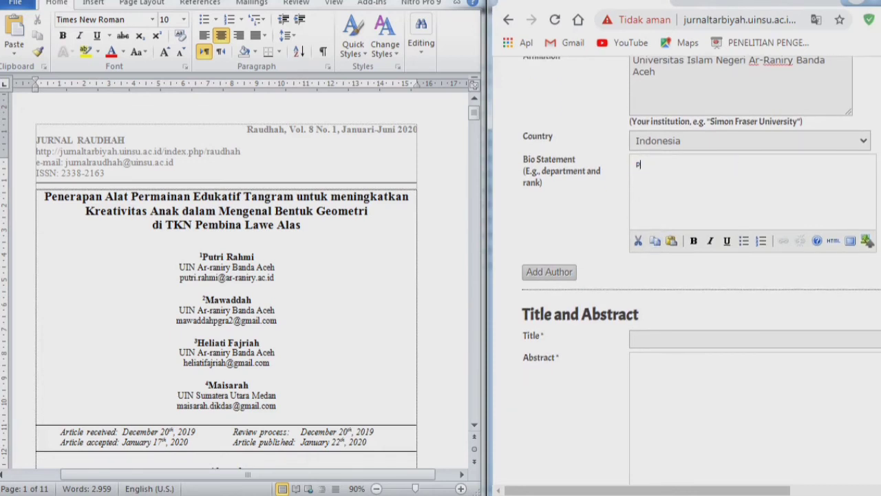
text(IAUD)
scroll(685, 269, up, 5)
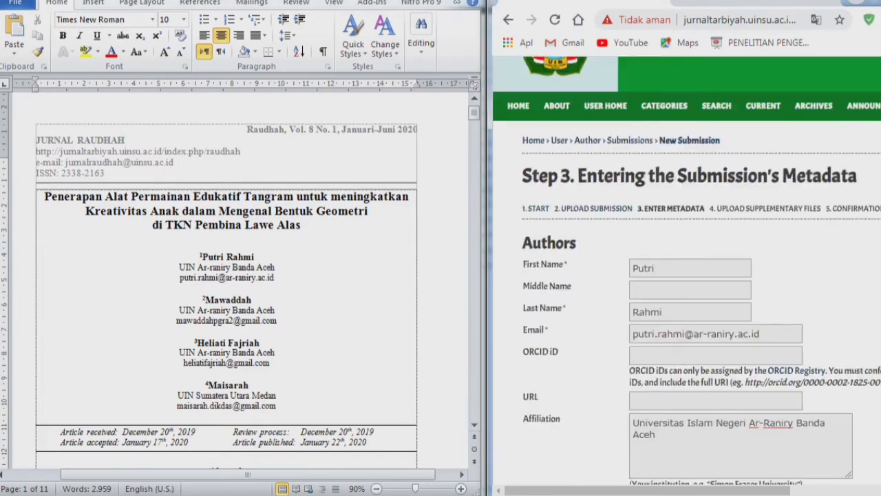
scroll(686, 270, down, 2)
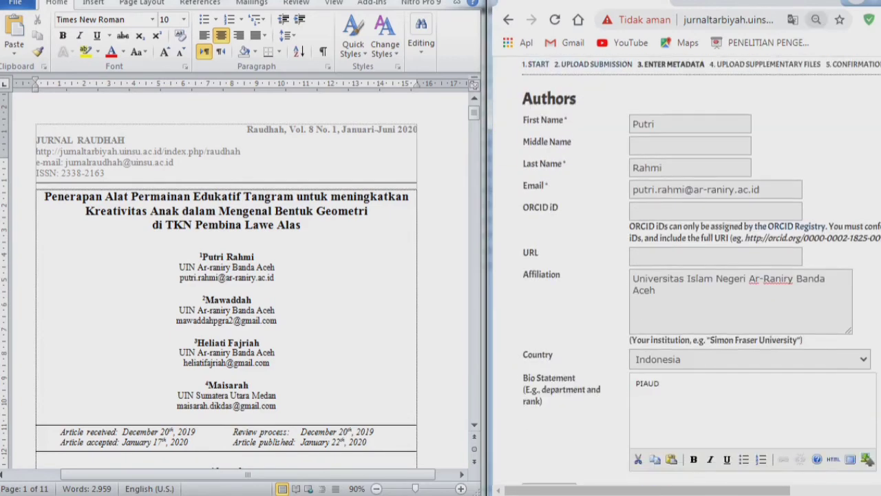
key(ctrl+minus)
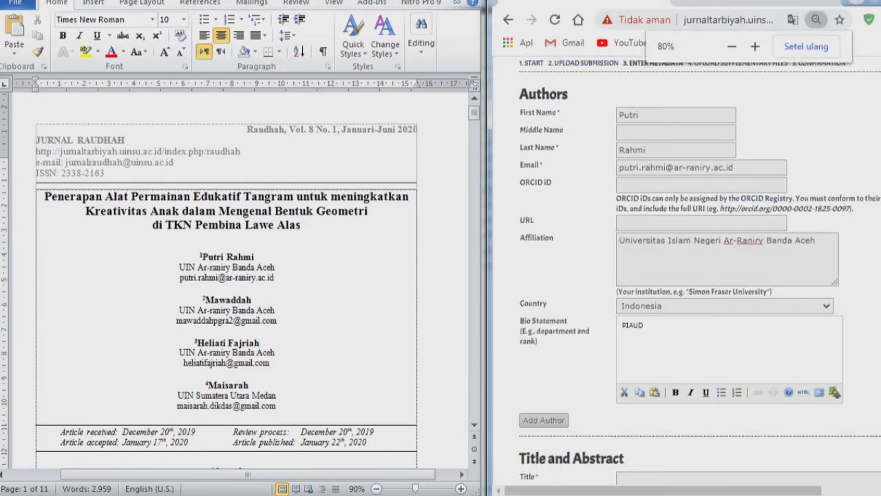
key(ctrl+minus)
key(ctrl+a)
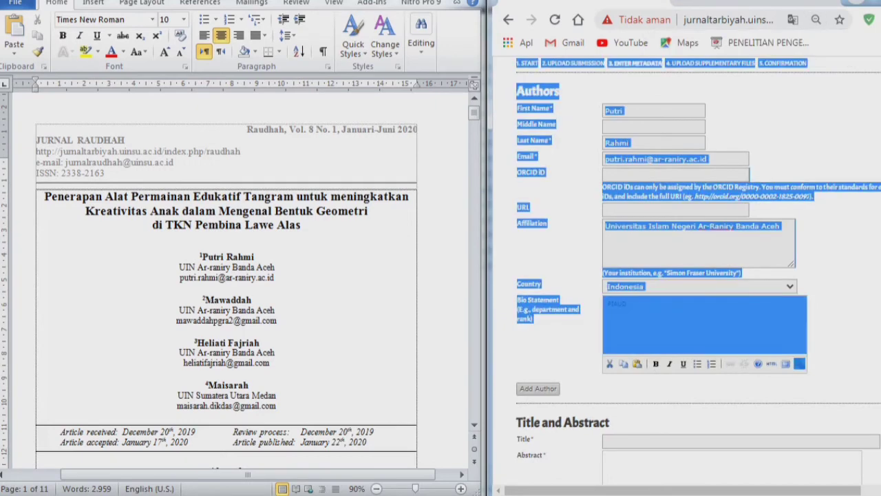
click(836, 324)
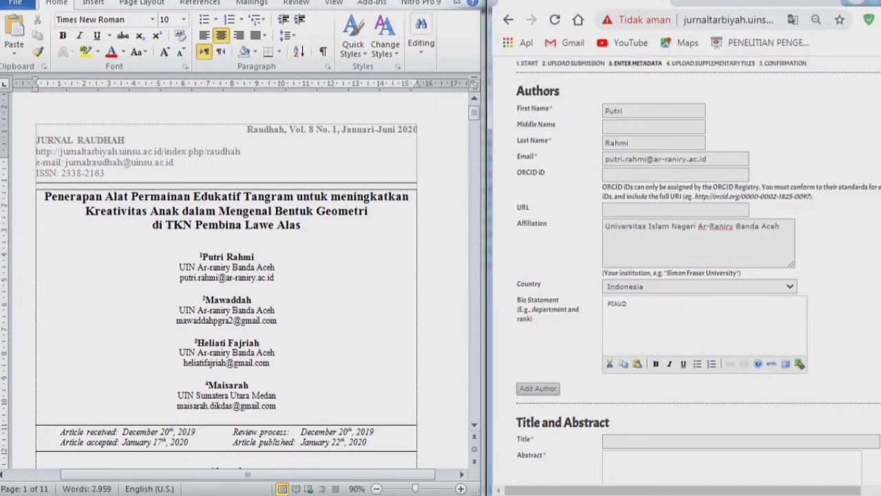
key(ctrl+plus)
key(ctrl+plus)
key(ctrl+plus)
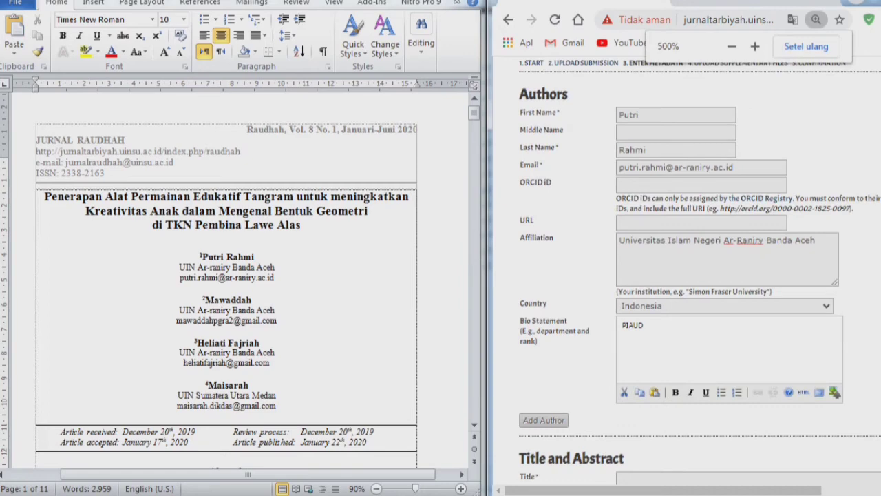
scroll(688, 276, down, 3)
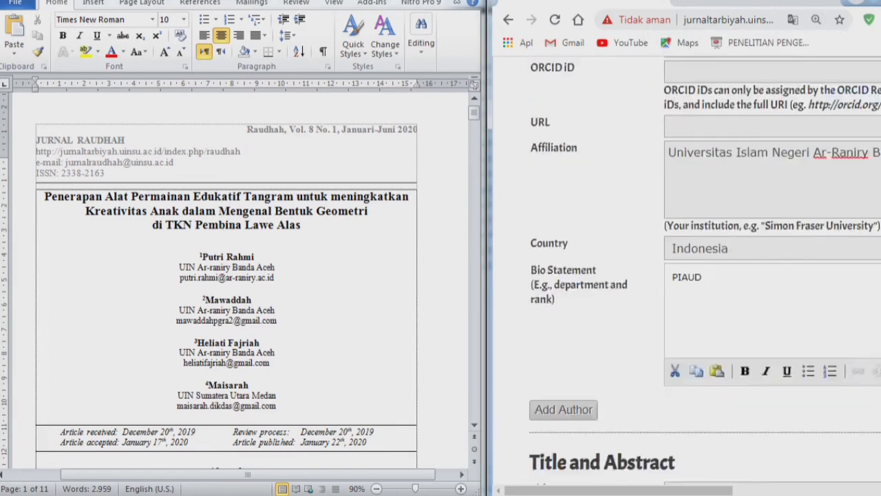
scroll(689, 276, down, 5)
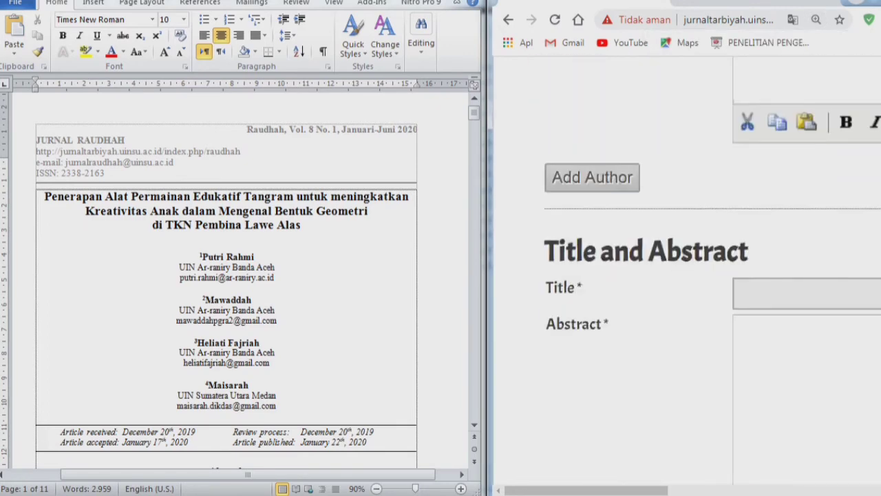
double_click(775, 172)
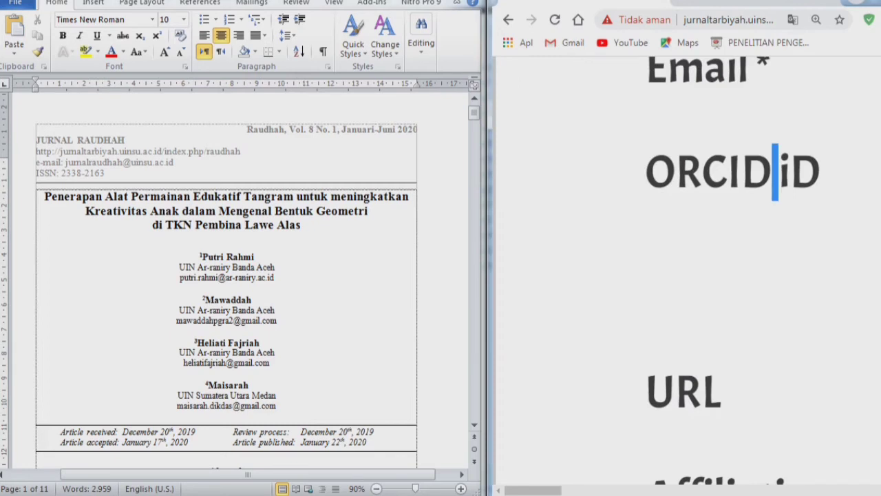
key(ctrl+minus)
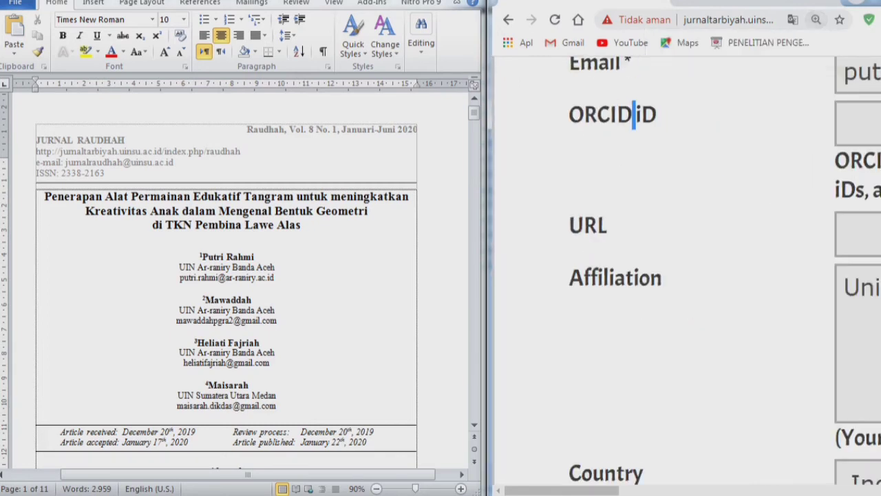
scroll(689, 275, down, 10)
scroll(688, 275, up, 4)
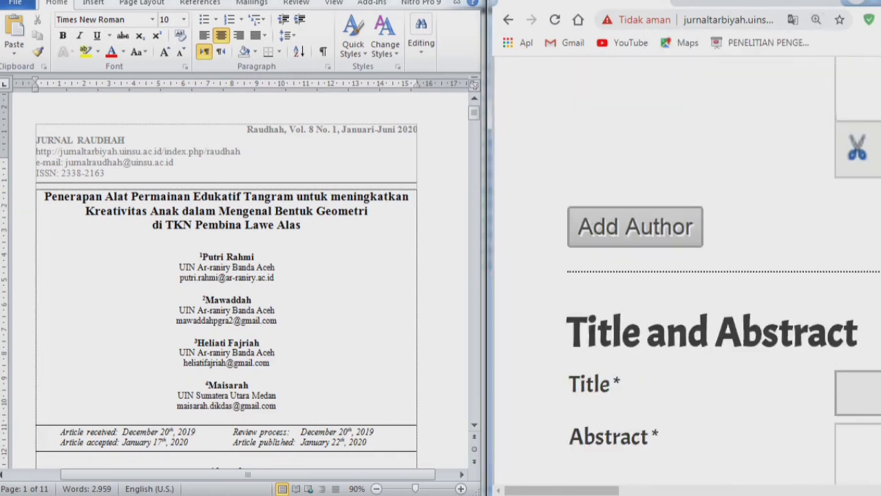
drag(859, 333, 570, 316)
click(730, 193)
key(ctrl+minus)
key(ctrl+minus)
key(ctrl+minus)
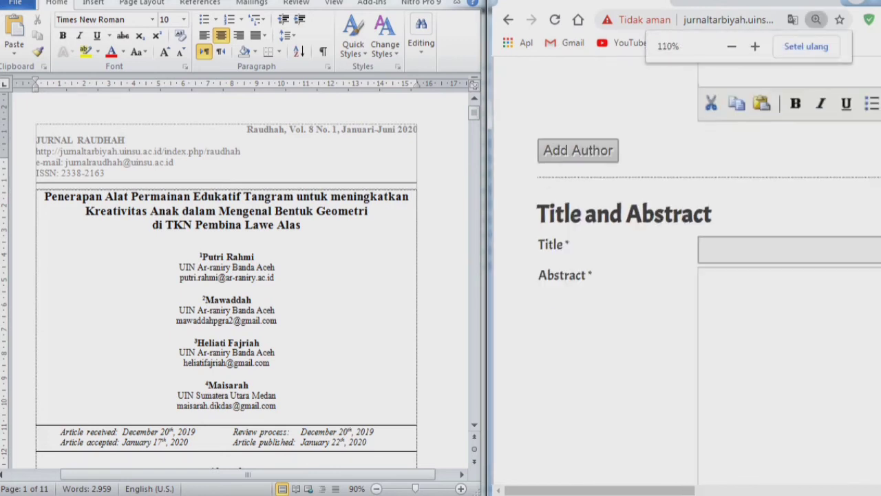
key(ctrl+minus)
key(ctrl+minus)
key(ctrl+minus)
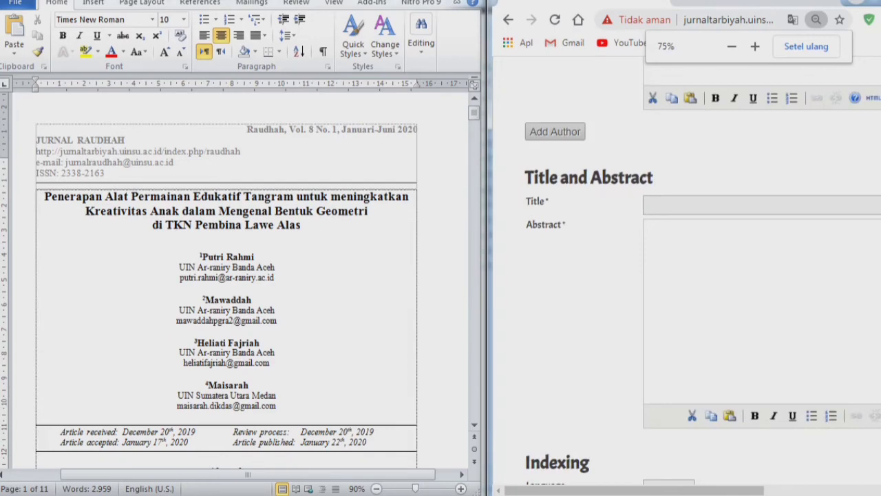
scroll(695, 275, up, 3)
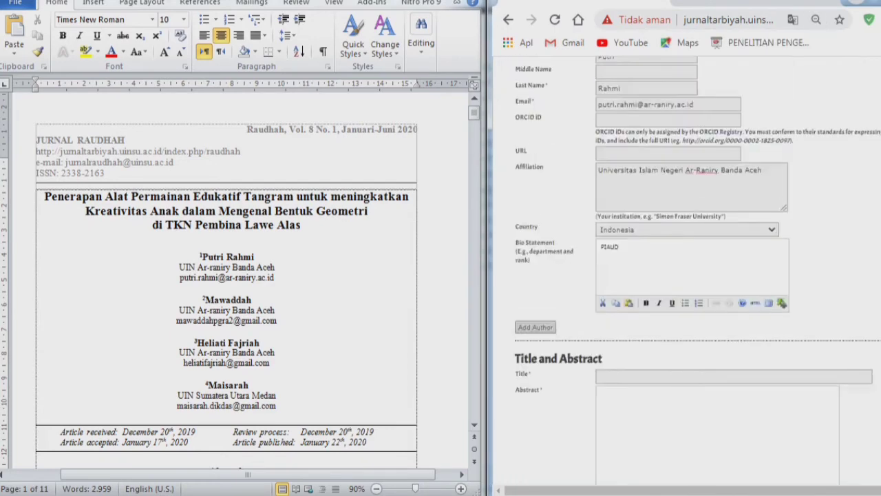
scroll(688, 275, up, 3)
scroll(689, 275, down, 3)
scroll(688, 275, up, 2)
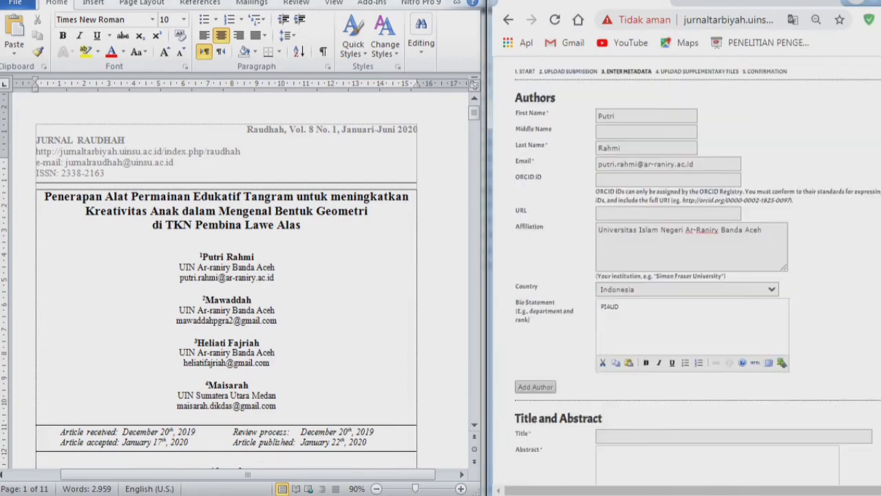
scroll(689, 275, up, 1)
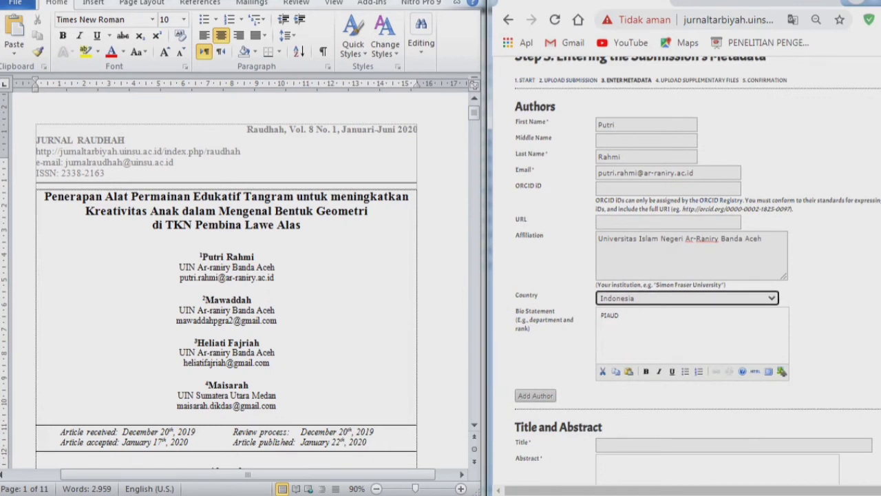
scroll(689, 275, down, 1)
- Add a second author and enter the author's first and last name
click(536, 322)
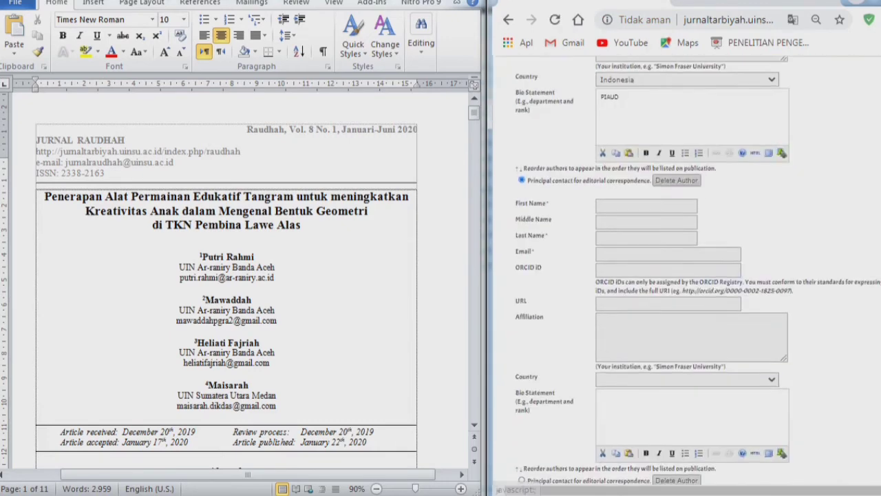
scroll(689, 276, down, 1)
click(646, 132)
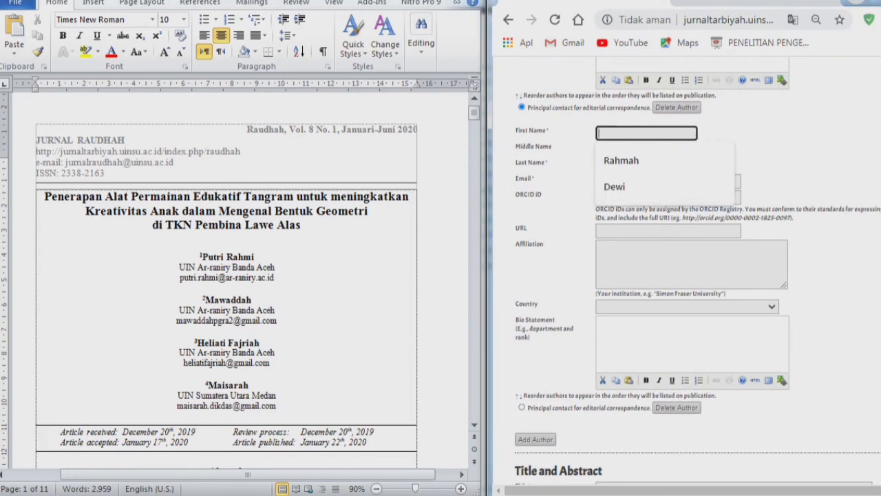
text(Mawaddah)
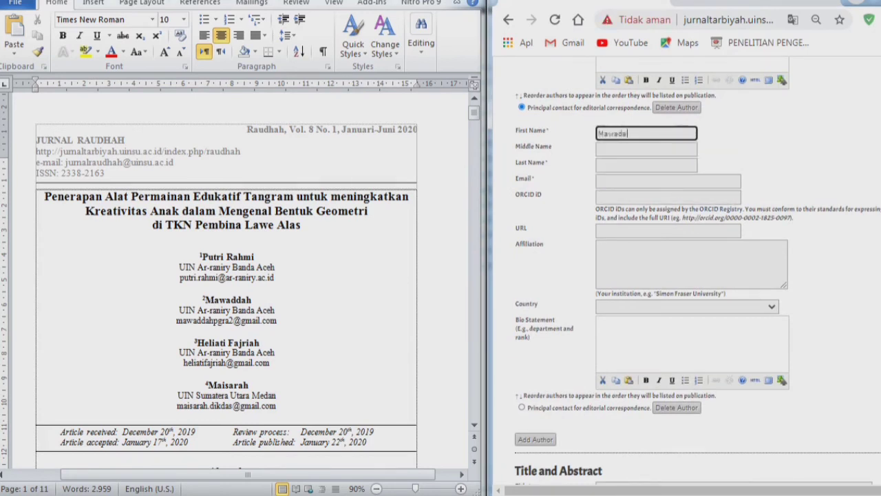
key(Tab)
key(Tab)
text(Mawad)
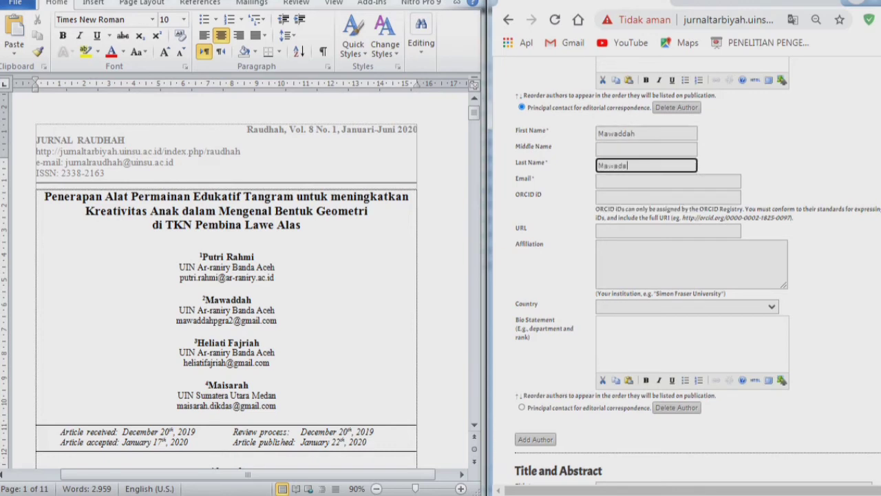
text(dah)
- Paste the second author's e-mail and the Ar-Raniry Banda Aceh affiliation
click(276, 268)
drag(176, 320, 277, 320)
key(ctrl+c)
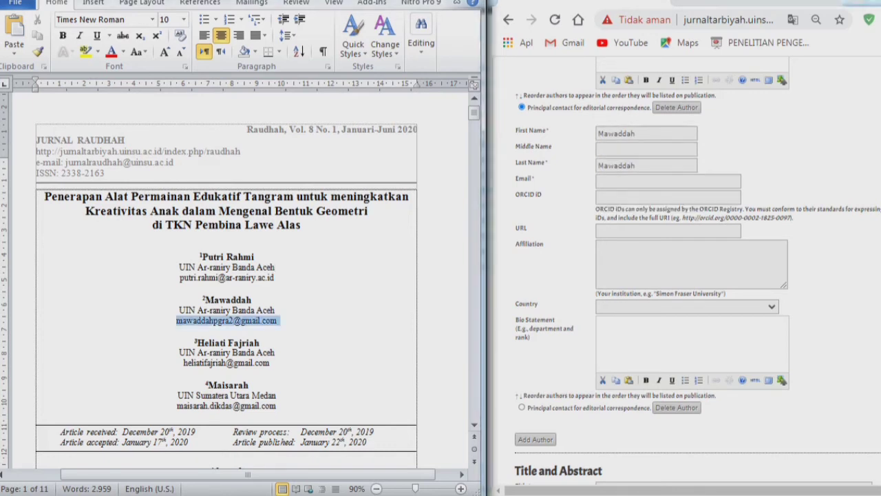
click(667, 181)
key(ctrl+v)
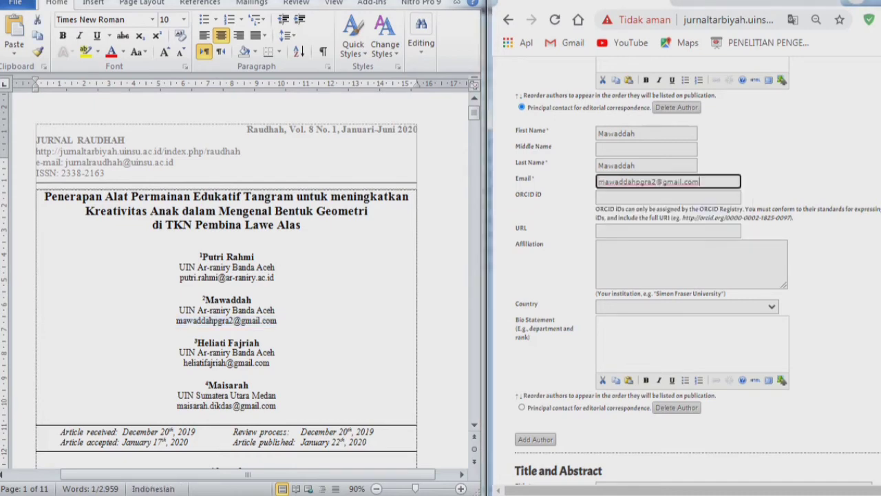
click(813, 165)
scroll(812, 165, up, 4)
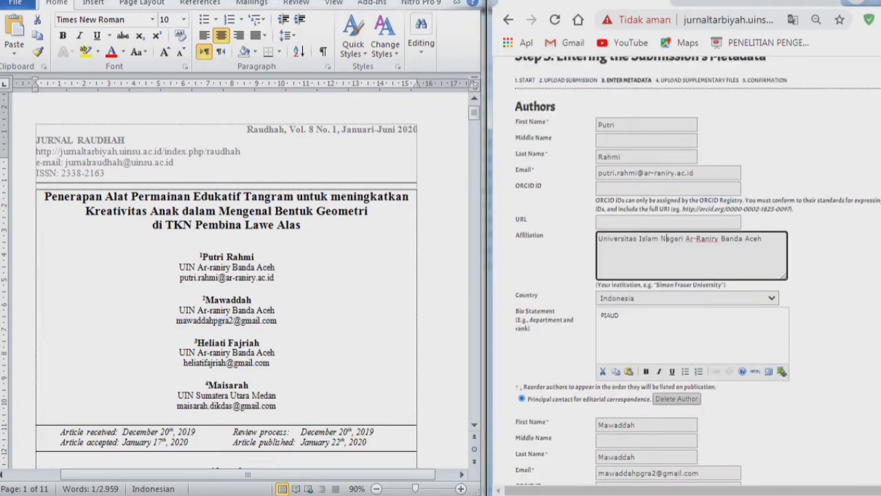
triple_click(706, 239)
key(ctrl+c)
click(816, 251)
scroll(815, 251, down, 4)
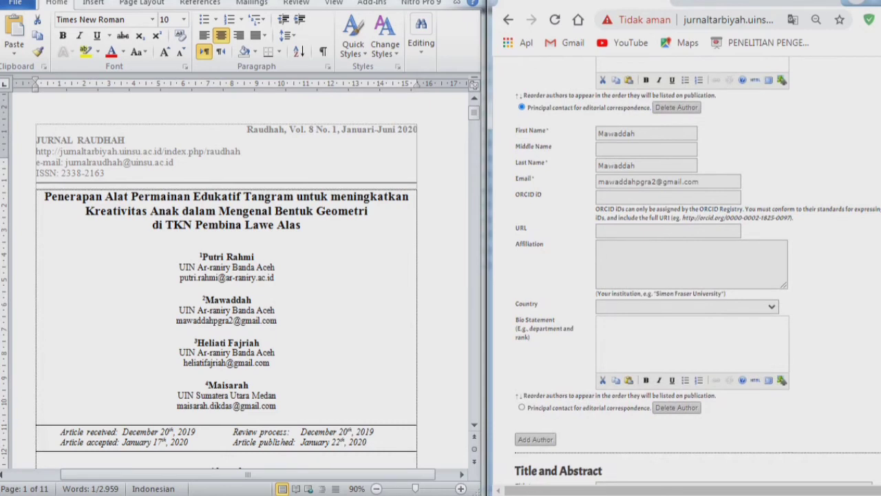
click(688, 259)
key(ctrl+v)
- Set the second author's country to Indonesia and paste PIAUD as the bio statement
click(687, 307)
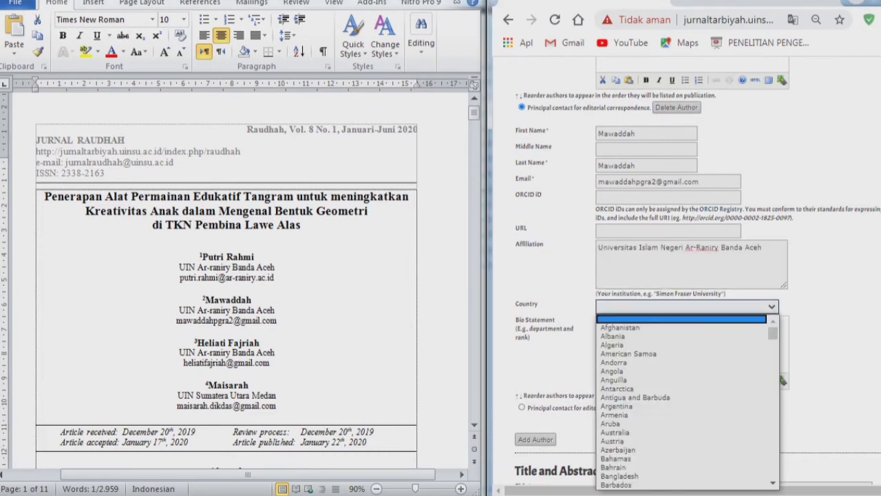
key(j)
click(617, 424)
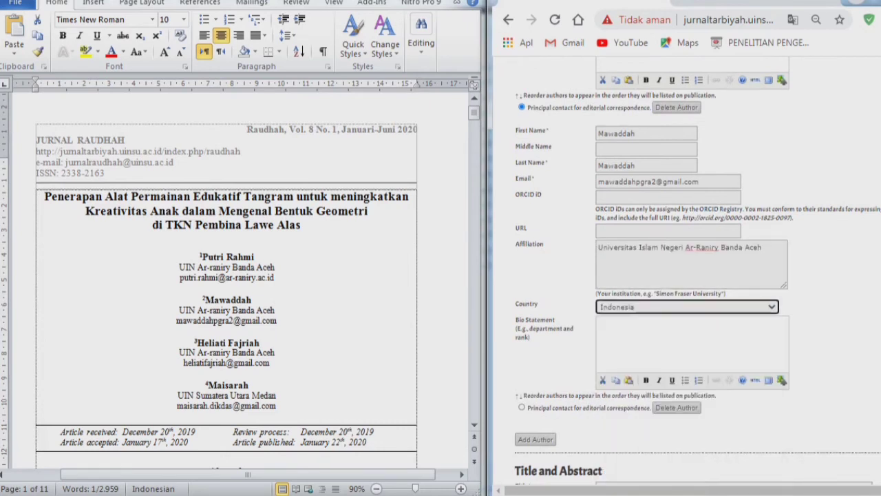
click(819, 310)
scroll(820, 310, up, 1)
scroll(819, 310, up, 1)
double_click(610, 170)
key(ctrl+c)
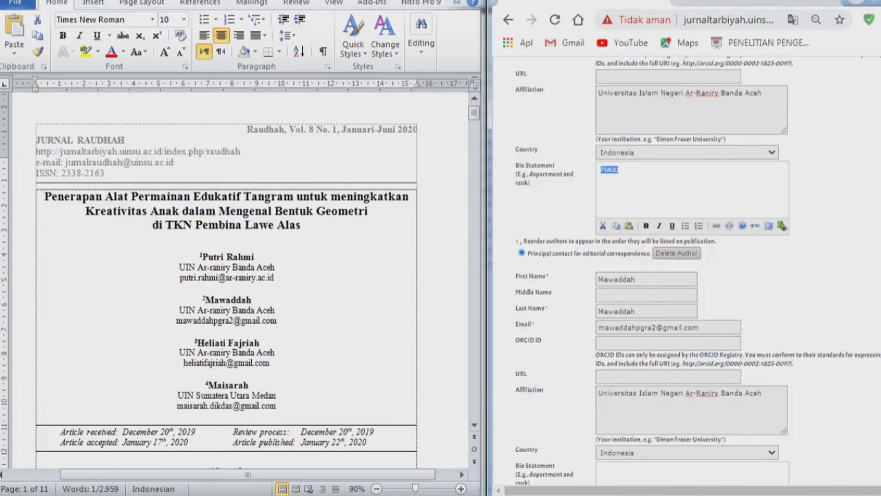
click(820, 185)
scroll(819, 186, down, 3)
key(ctrl+v)
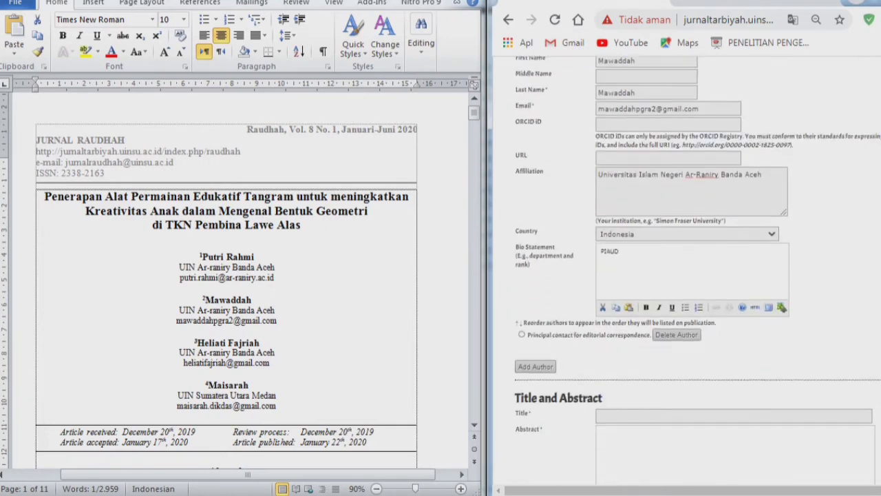
- Zoom the form to 125% and review the entered authors
key(ctrl+plus)
key(ctrl+plus)
key(ctrl+plus)
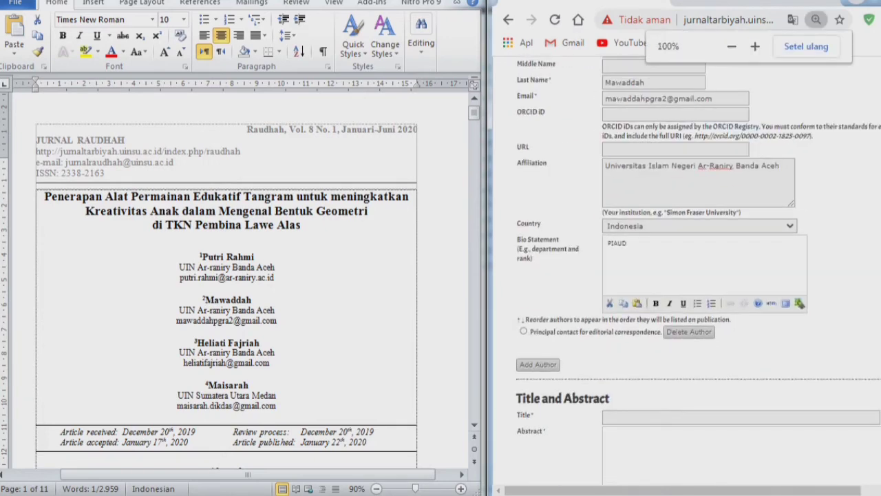
key(ctrl+plus)
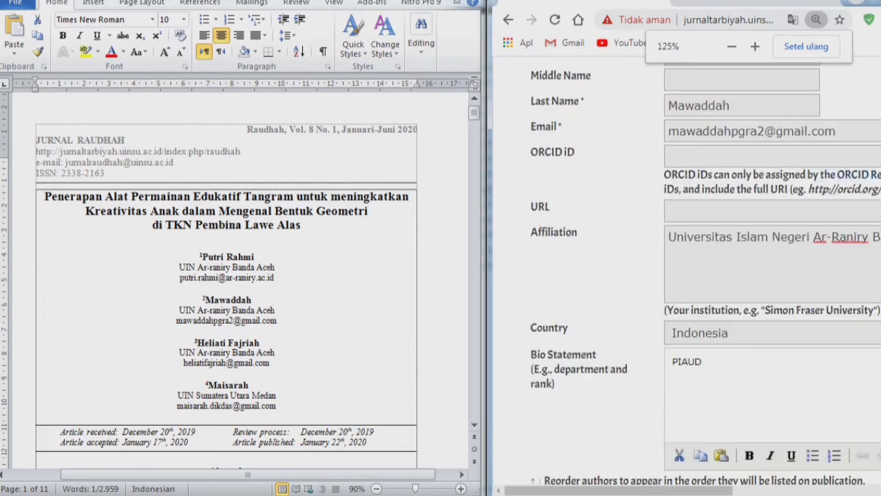
scroll(689, 276, up, 5)
scroll(688, 275, up, 6)
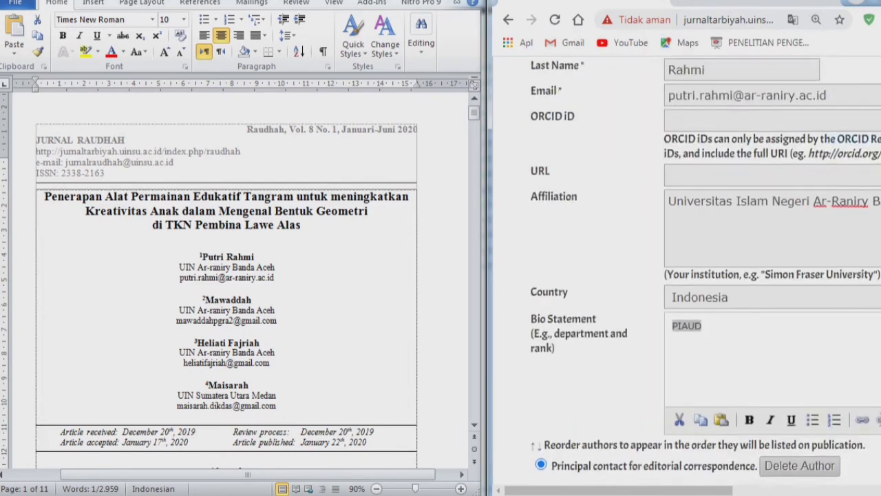
scroll(688, 275, down, 2)
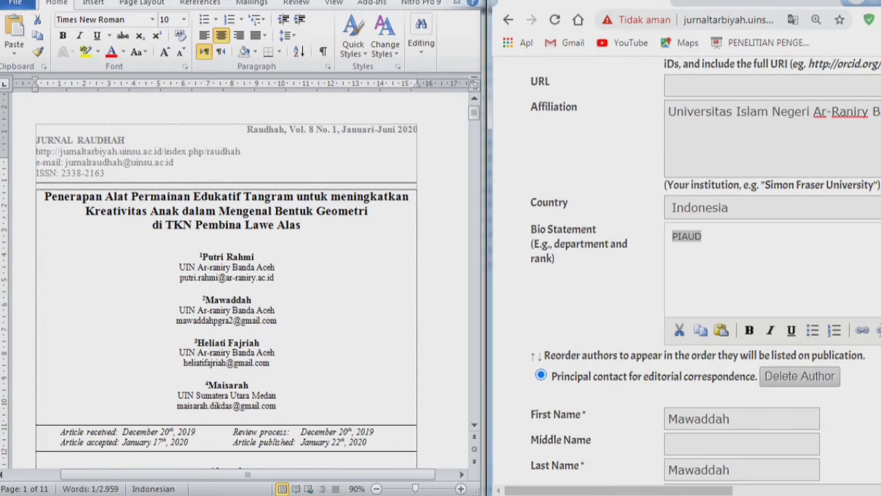
scroll(688, 275, up, 5)
scroll(688, 275, down, 1)
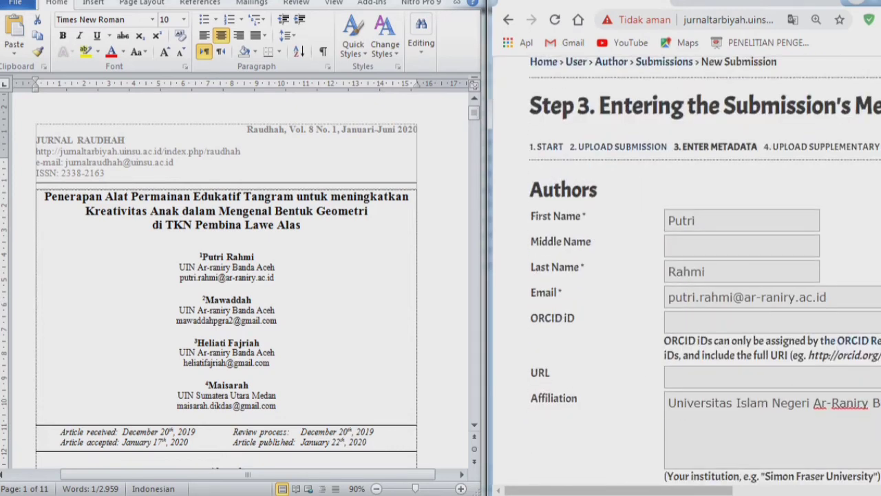
scroll(688, 275, down, 5)
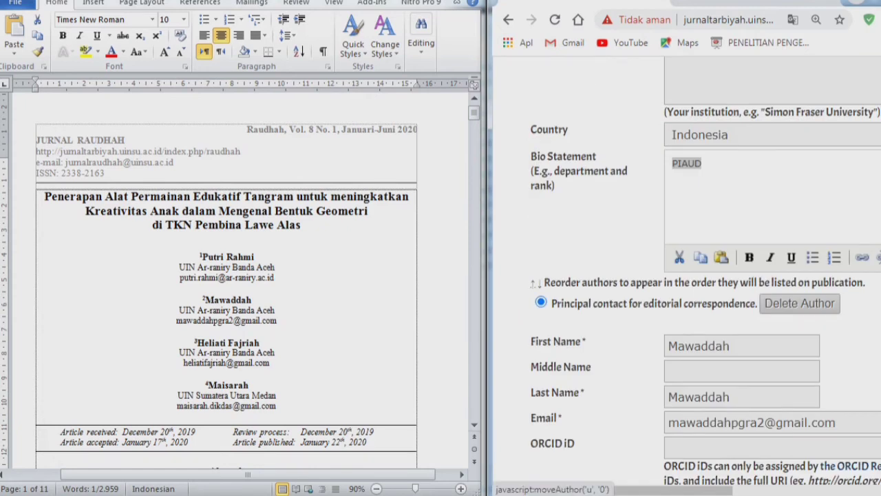
click(533, 283)
scroll(687, 275, down, 6)
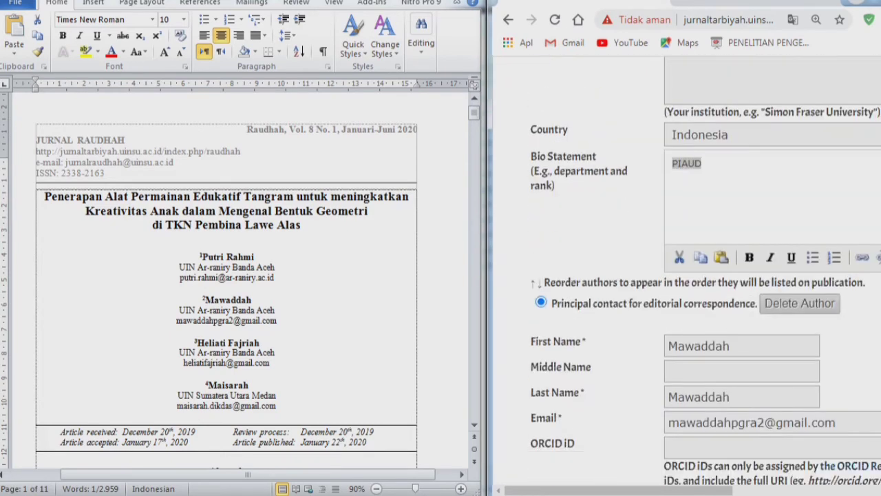
- Zoom the browser out to 75% and add another blank author block
click(816, 20)
click(732, 47)
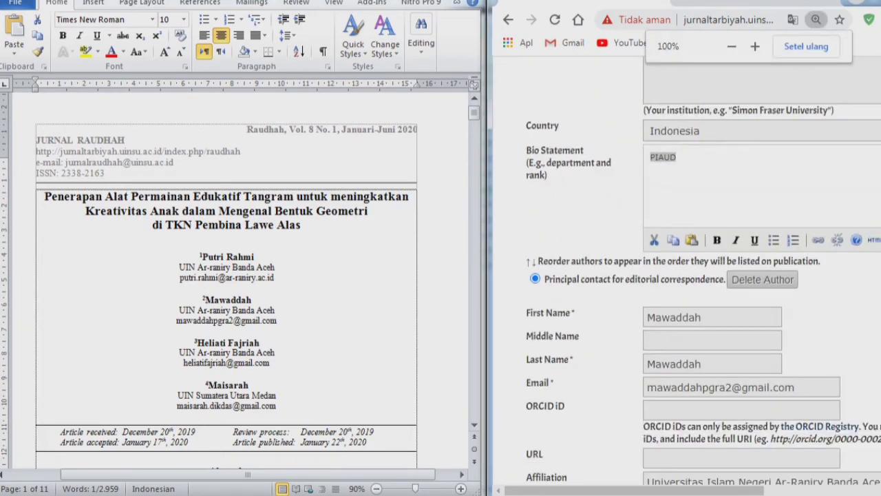
click(732, 46)
click(732, 46)
click(732, 46)
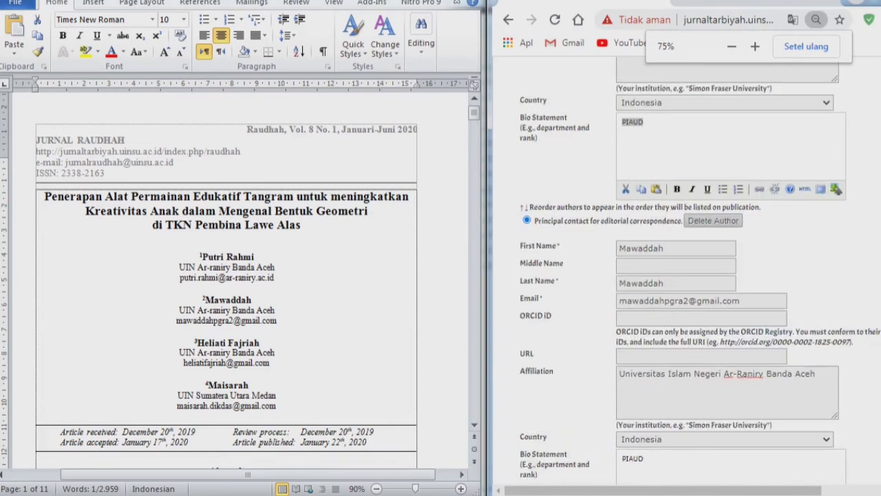
scroll(687, 275, down, 4)
click(536, 252)
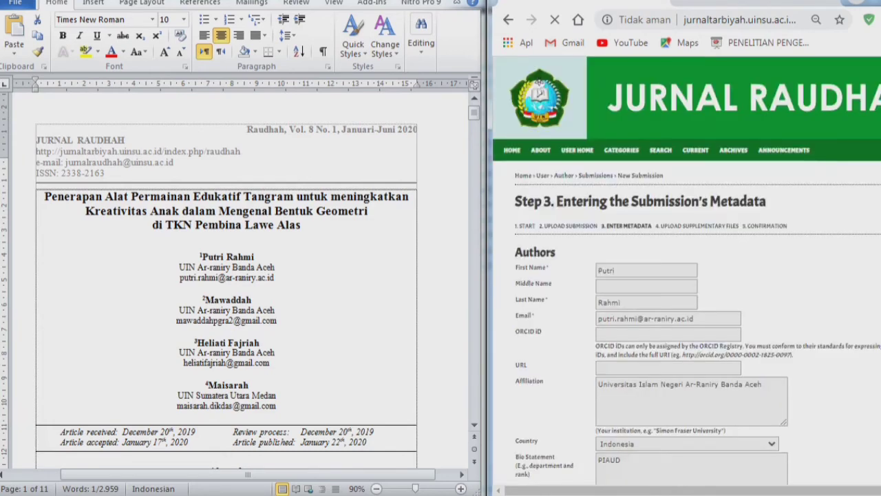
- Enter the fourth author's first and last name
scroll(687, 275, down, 10)
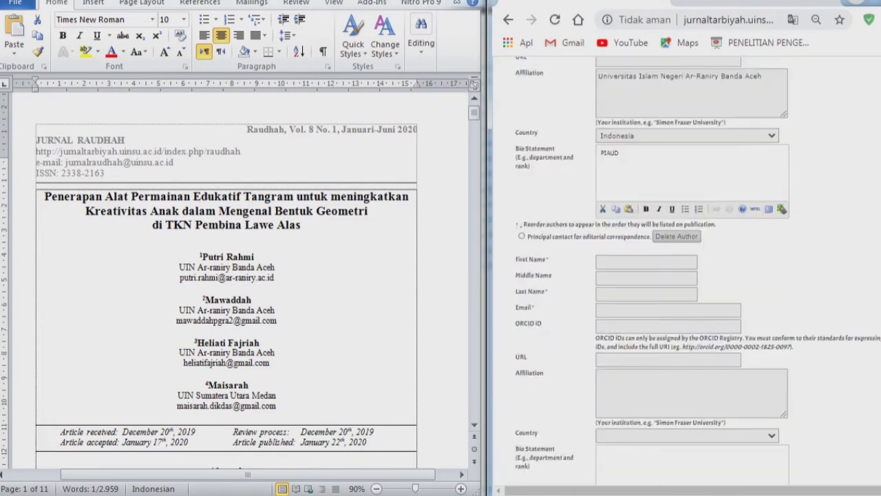
scroll(687, 275, down, 1)
scroll(687, 276, up, 1)
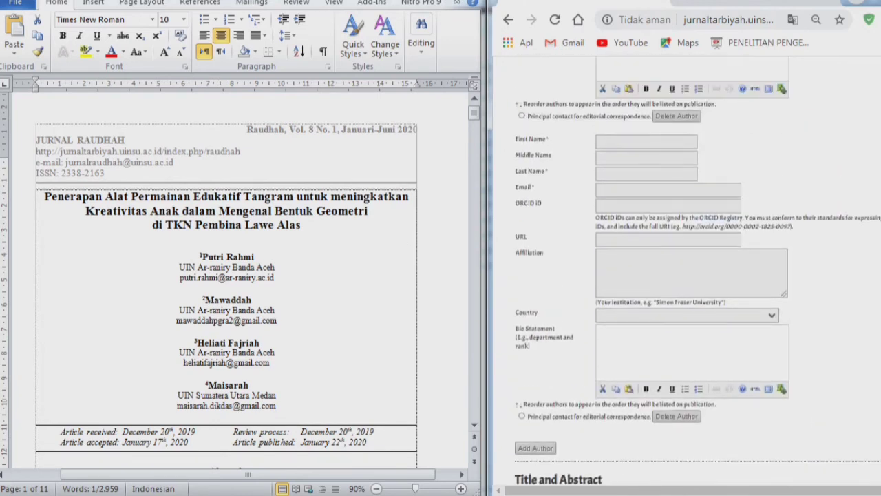
click(646, 142)
text(Maisarah)
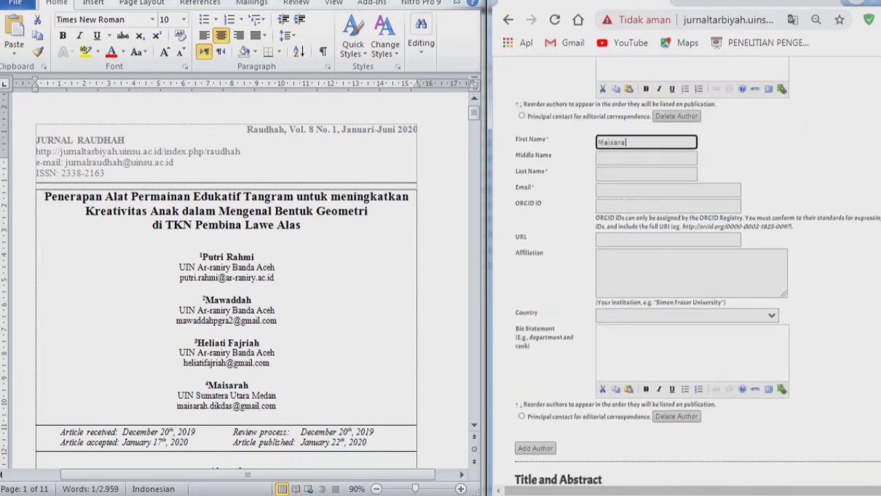
key(Tab)
key(Tab)
text(Maisarah)
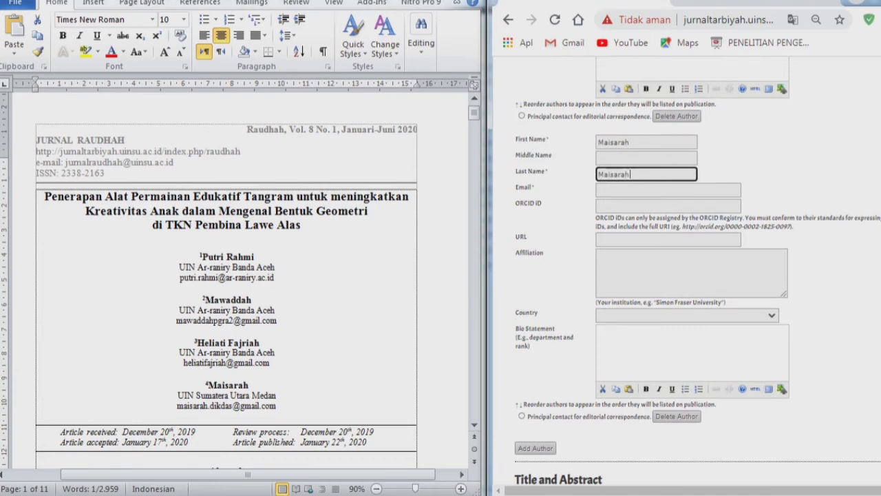
- Enter the fourth author's unimed.ac.id email address from the manuscript
drag(177, 405, 276, 406)
click(668, 190)
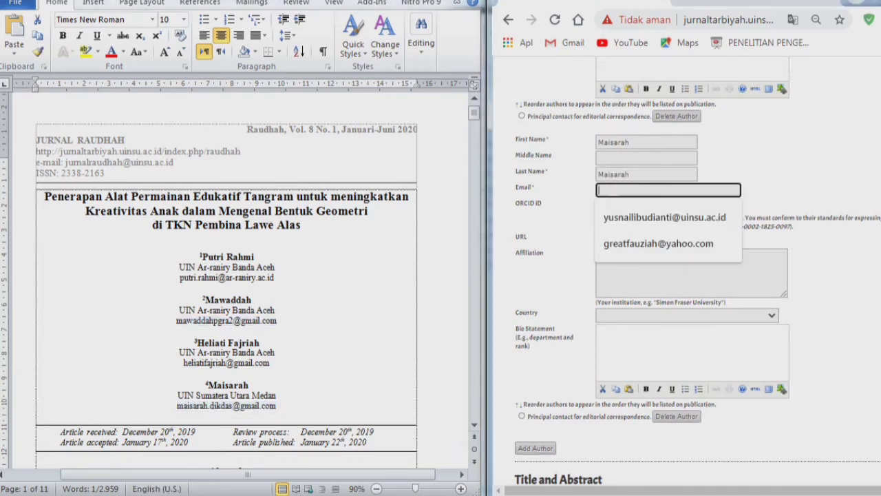
click(178, 405)
click(668, 190)
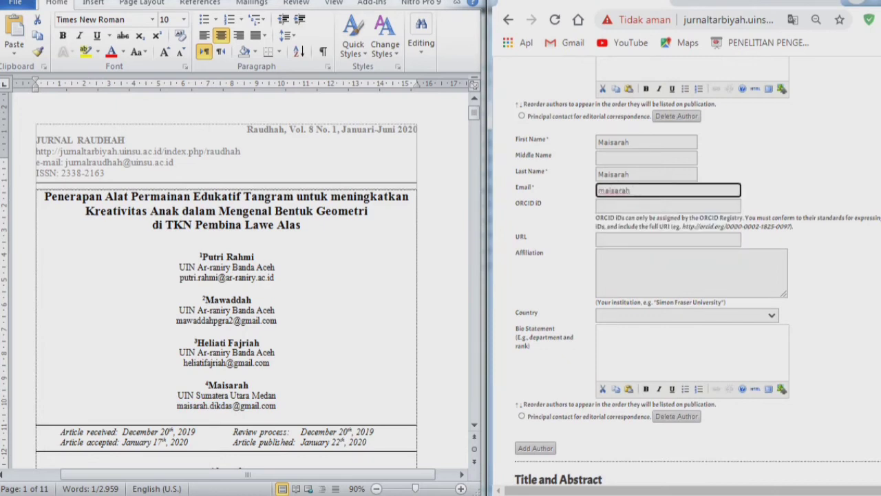
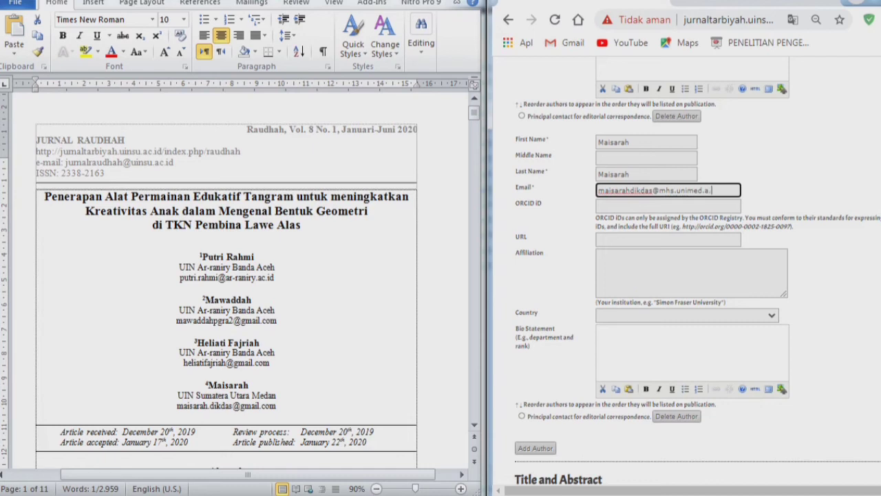
- Check the entered email against the address in the Word manuscript
click(817, 20)
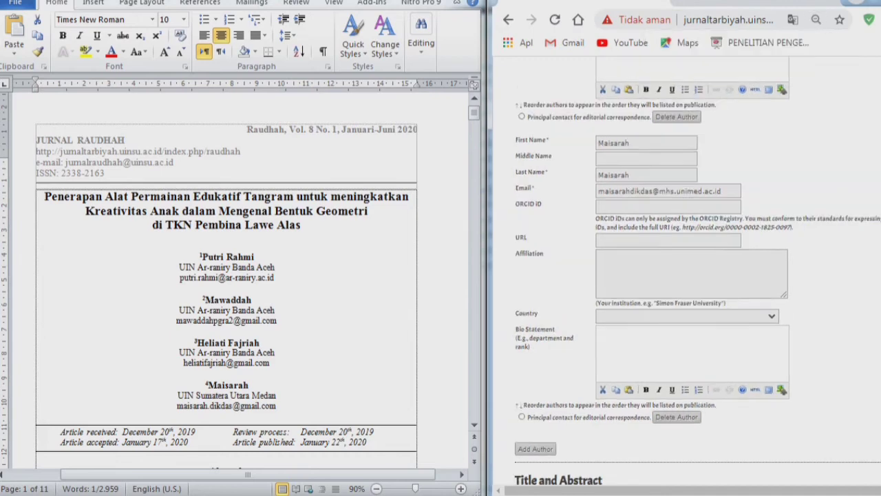
click(226, 405)
click(253, 300)
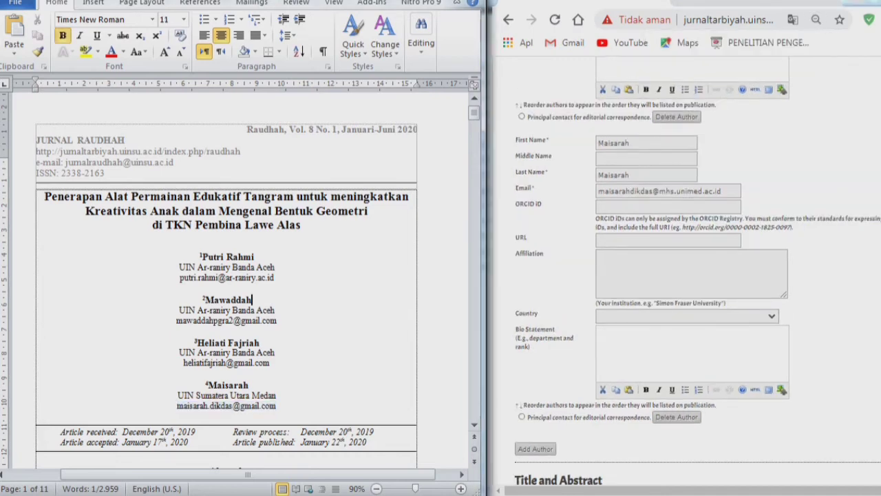
scroll(254, 300, down, 3)
click(713, 191)
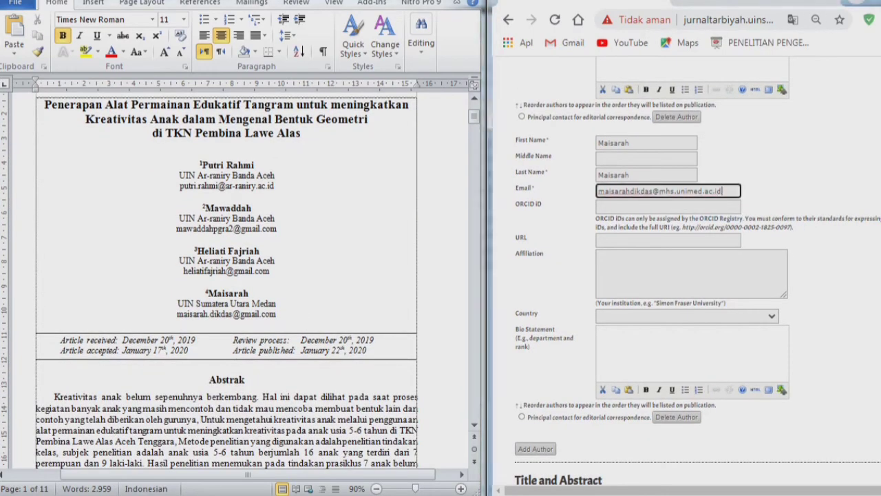
key(ctrl+a)
key(alt+Tab)
drag(277, 314, 177, 314)
click(272, 271)
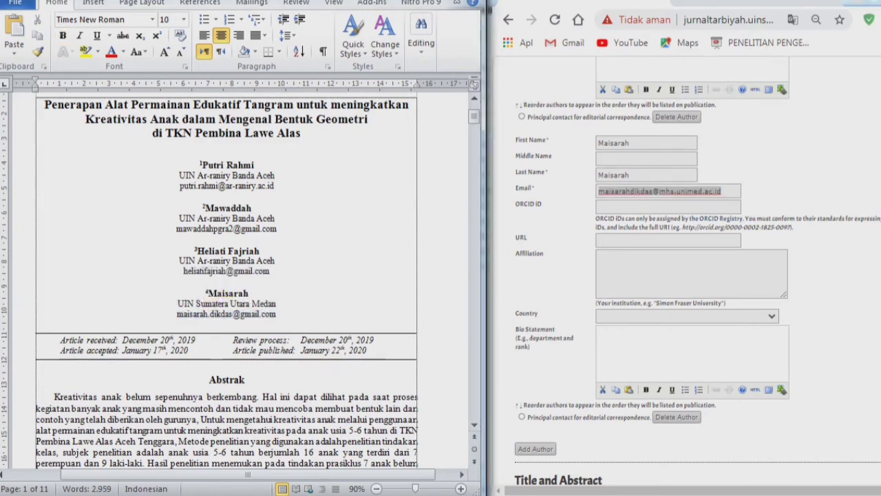
scroll(688, 275, up, 15)
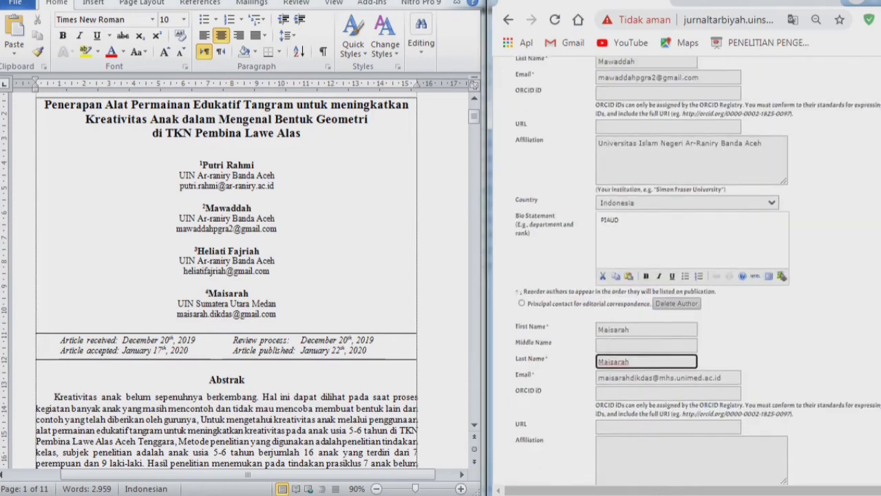
scroll(688, 275, down, 15)
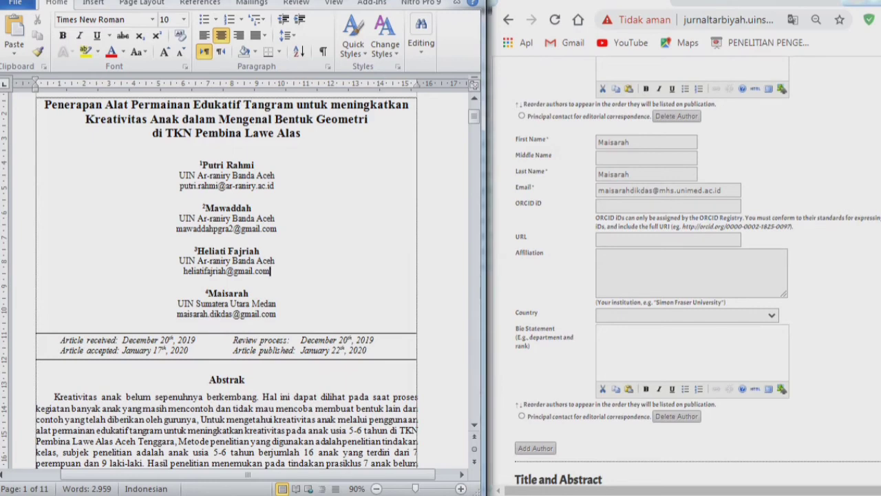
scroll(688, 276, up, 10)
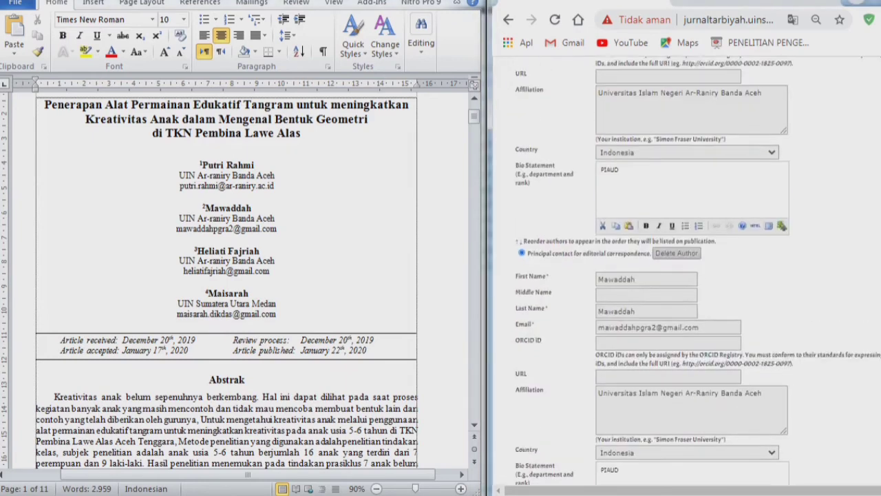
scroll(688, 276, down, 6)
scroll(689, 275, down, 5)
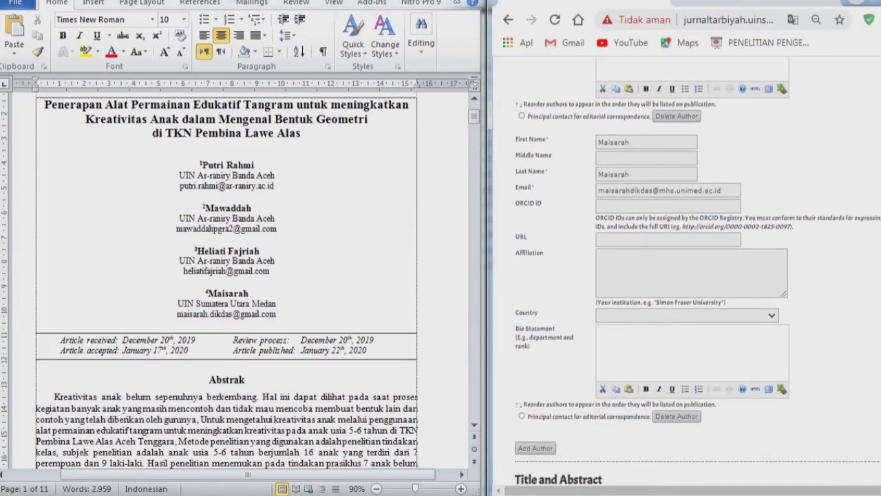
- Leave the ORCID iD field empty and keep the email address unchanged
click(668, 206)
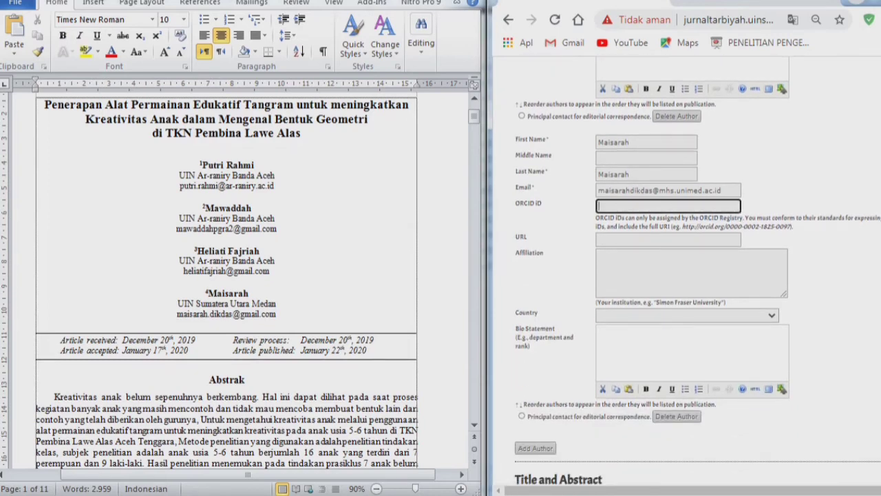
click(819, 275)
scroll(819, 276, down, 2)
scroll(819, 275, up, 2)
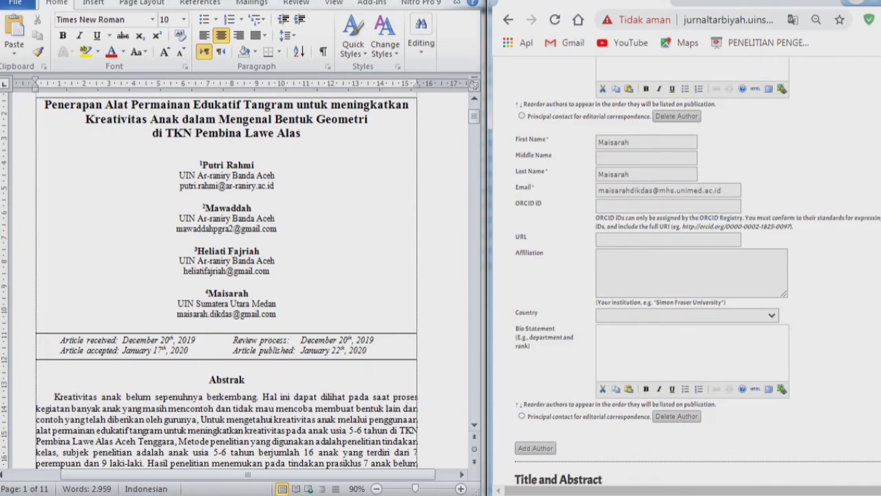
click(728, 190)
key(ctrl+a)
key(BackSpace)
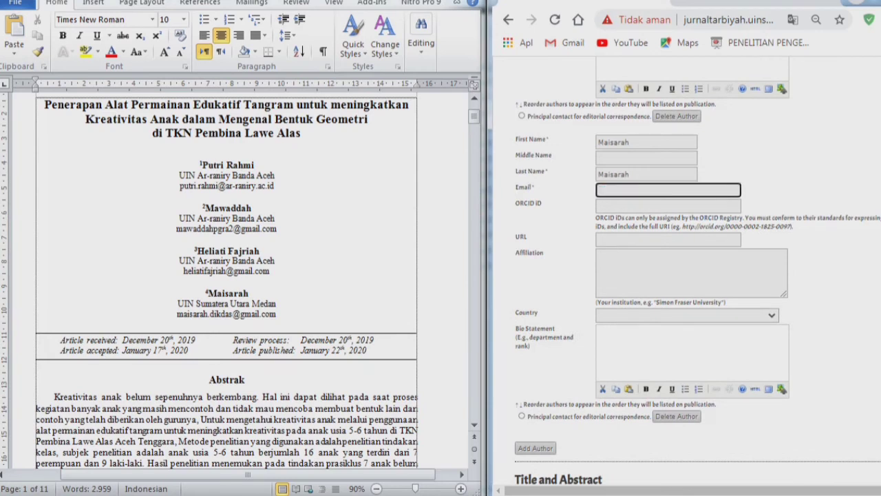
text(mai)
key(ctrl+z)
key(ctrl+z)
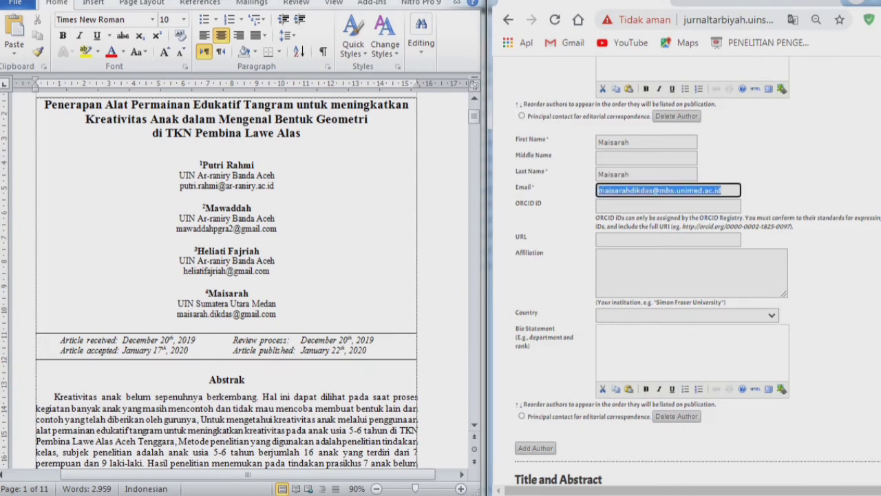
click(819, 275)
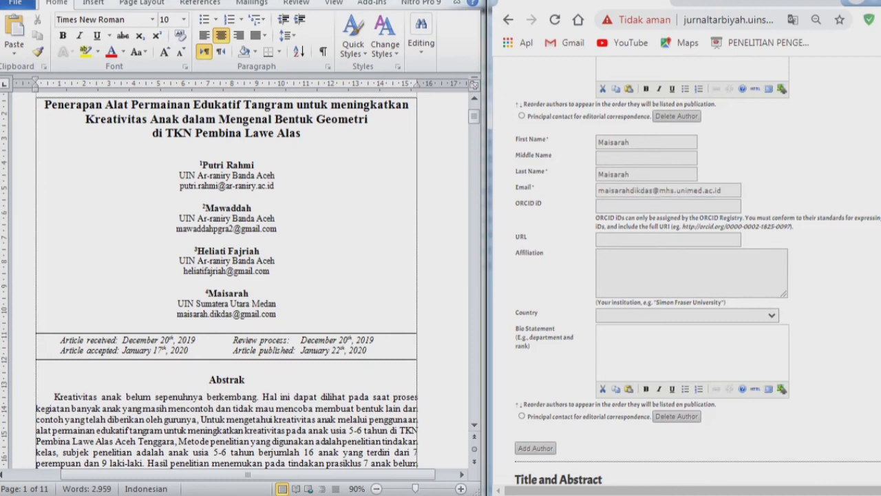
click(727, 190)
key(ctrl+a)
click(819, 276)
click(728, 190)
key(ctrl+a)
click(819, 276)
scroll(820, 275, down, 1)
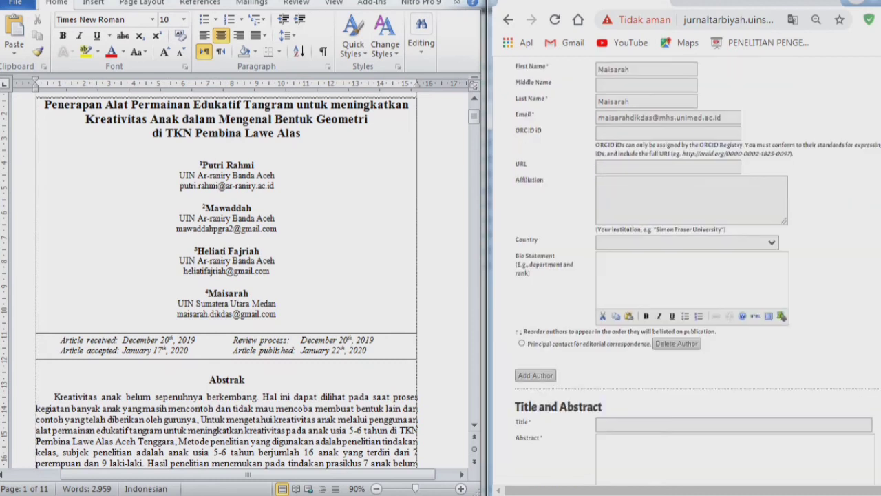
- Reuse the second author's affiliation, changing it to Universitas Islam Negeri Sumatera Utara Medan
click(691, 200)
scroll(691, 201, up, 10)
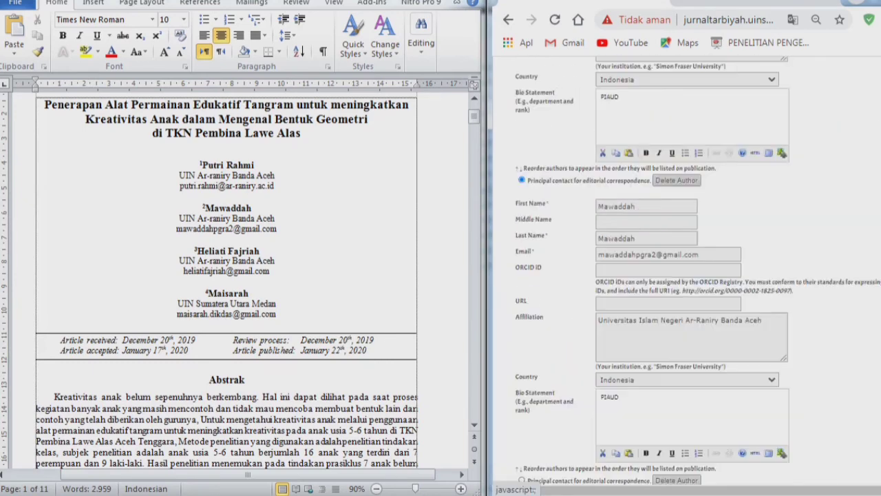
click(691, 338)
key(ctrl+a)
key(ctrl+c)
click(820, 331)
scroll(819, 330, down, 8)
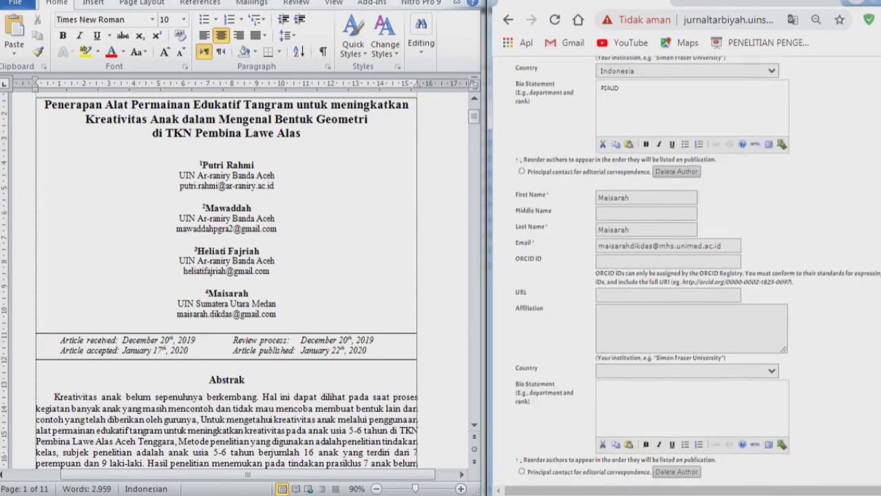
scroll(692, 273, down, 1)
click(691, 274)
key(ctrl+v)
key(ctrl+shift+Left)
key(ctrl+shift+Left)
key(ctrl+shift+Left)
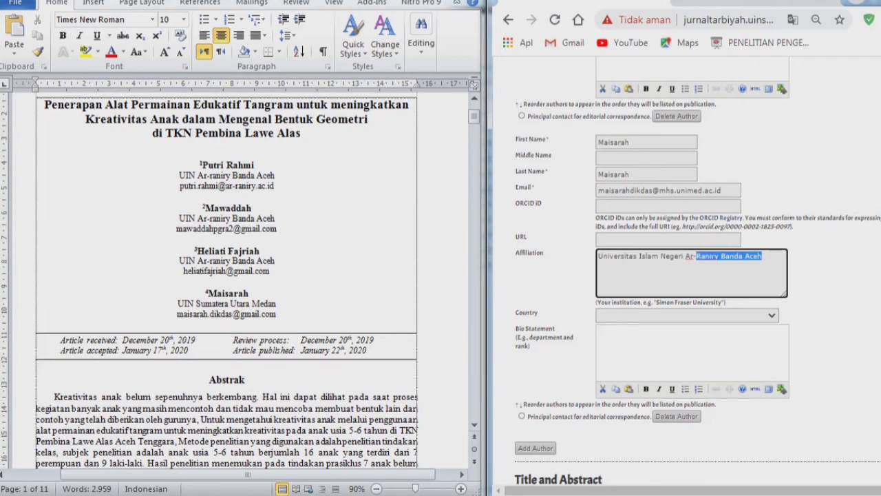
key(ctrl+shift+Left)
key(ctrl+shift+Left)
text(Su)
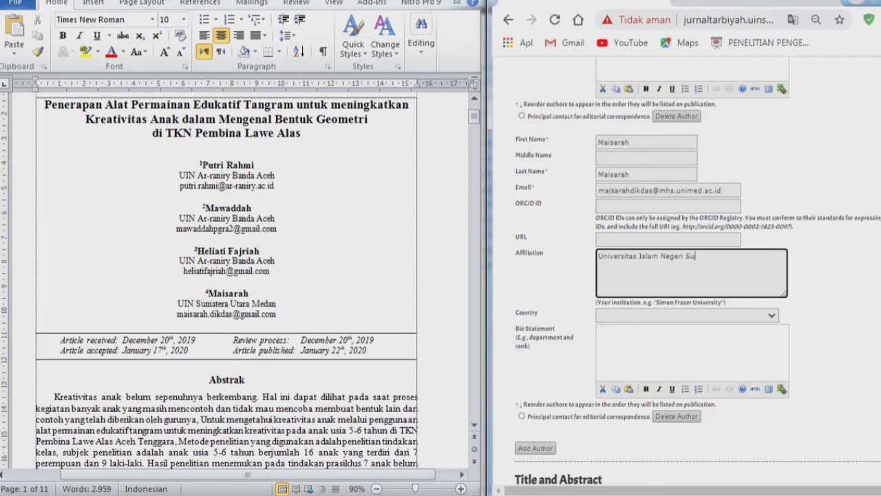
text(matera Utara Medan)
- Set the fourth author's country to Indonesia and bio statement to PIAUD
click(687, 316)
key(i)
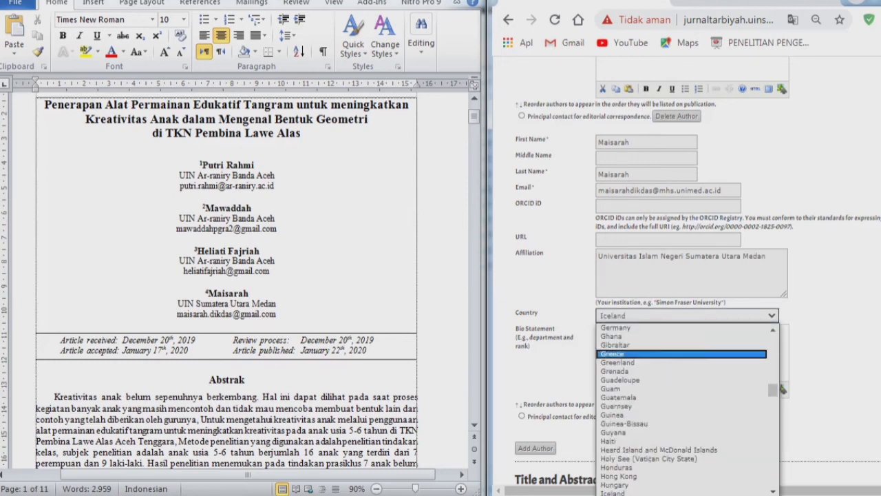
scroll(682, 355, down, 7)
scroll(689, 275, up, 4)
scroll(689, 275, down, 4)
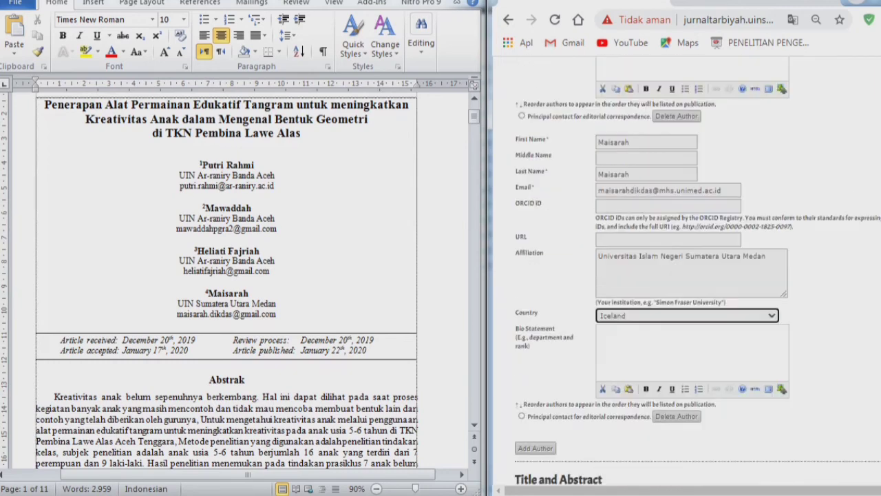
click(687, 315)
scroll(689, 380, down, 3)
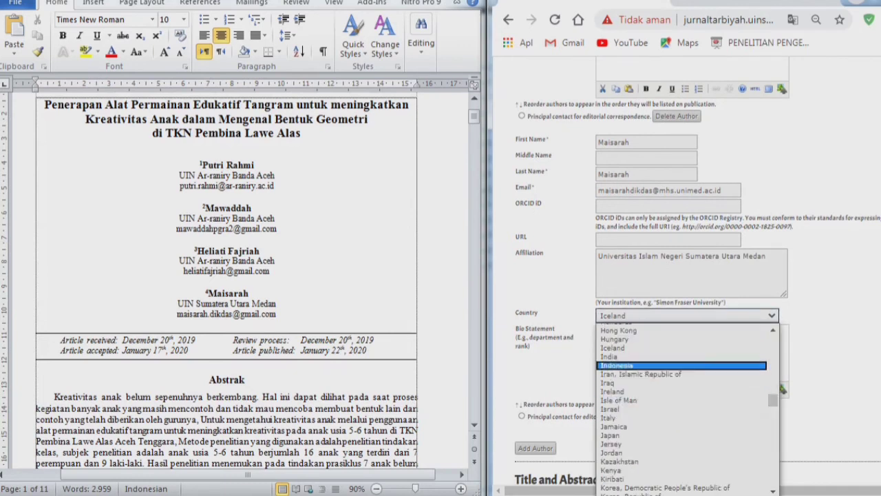
click(620, 365)
click(620, 364)
text(PIAUD)
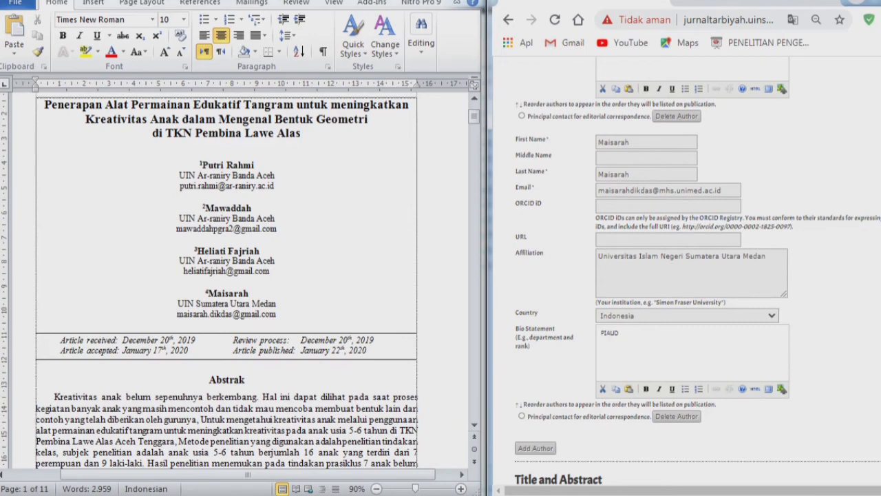
scroll(689, 276, up, 15)
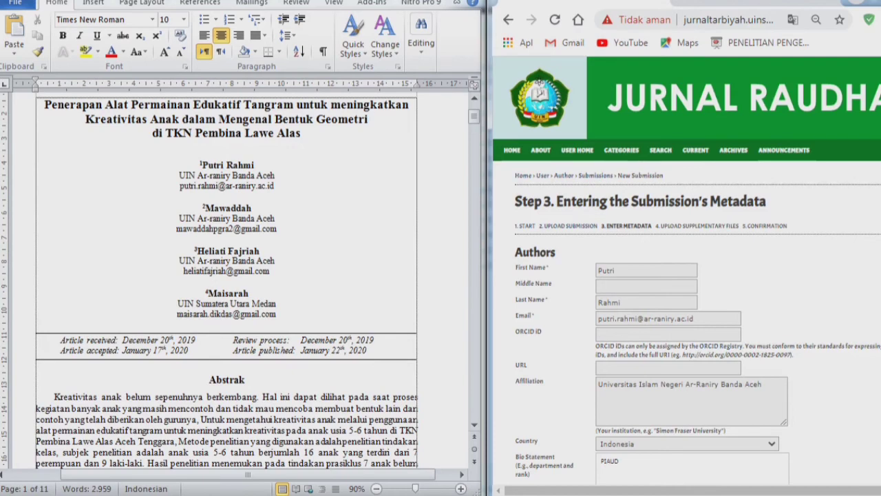
- Zoom the form in and select the fourth author's 'Principal contact for editorial correspondence' option
scroll(688, 276, down, 8)
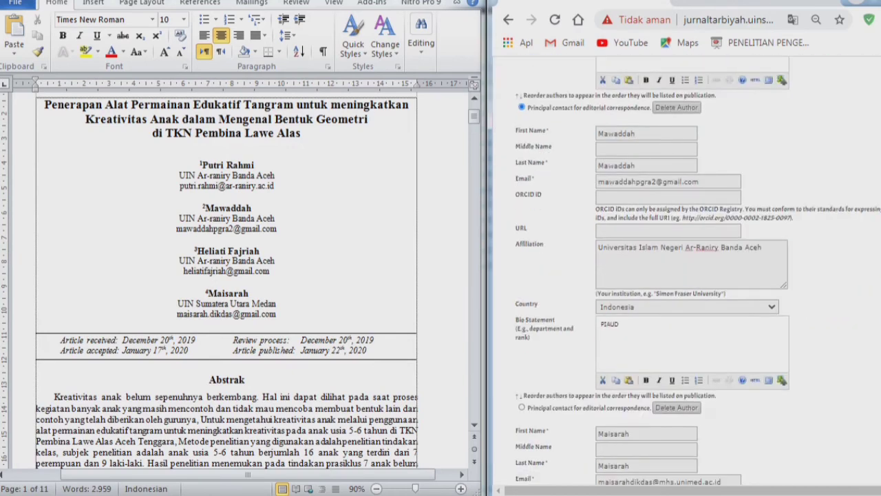
key(ctrl+plus)
key(ctrl+plus)
key(ctrl+plus)
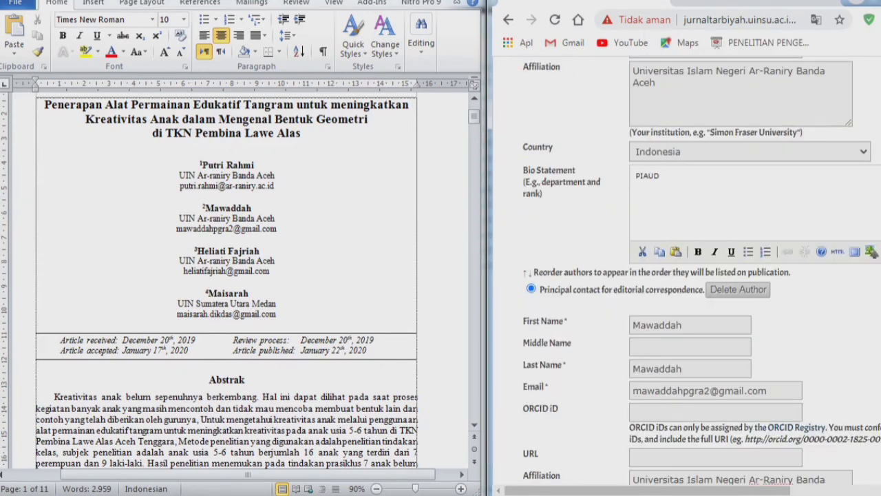
drag(538, 289, 705, 289)
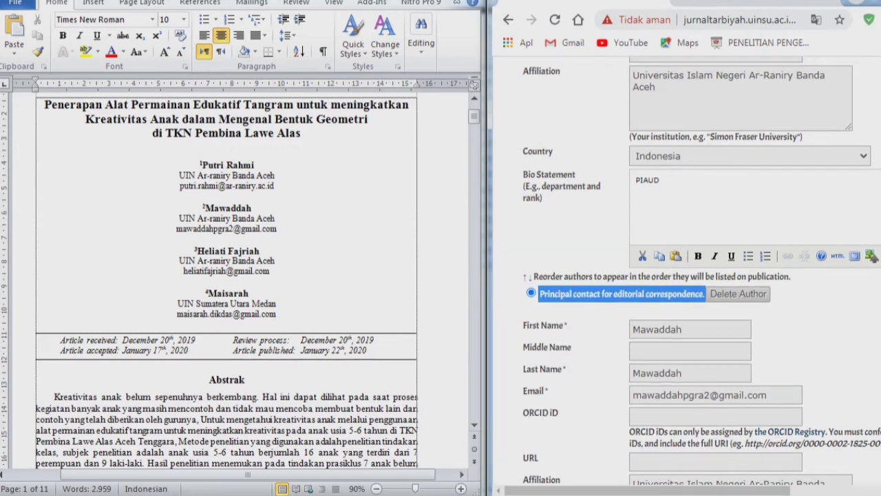
scroll(688, 275, up, 3)
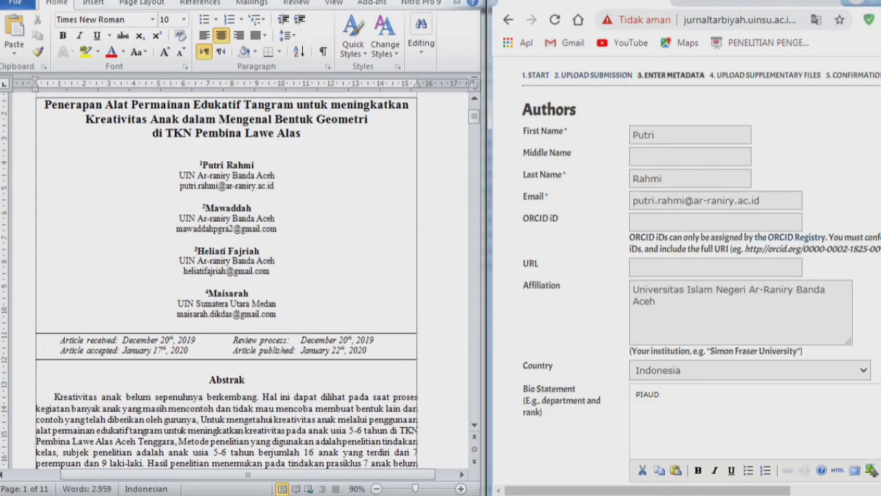
scroll(784, 110, down, 18)
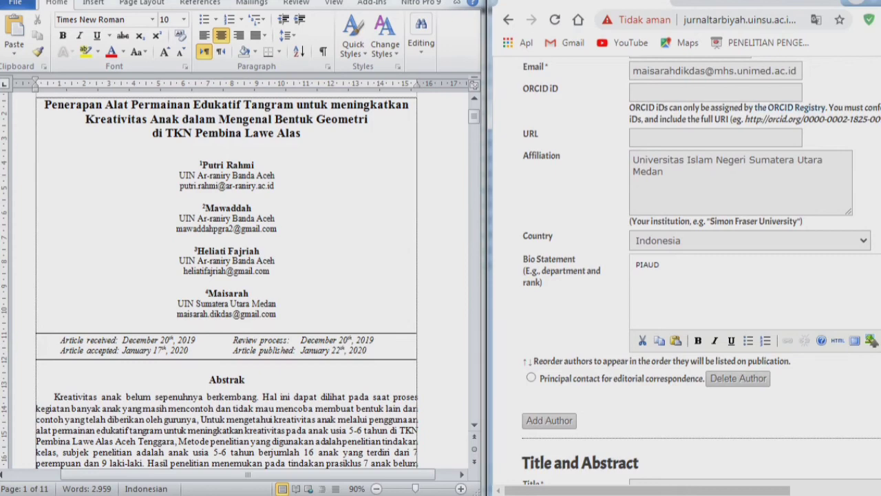
click(531, 377)
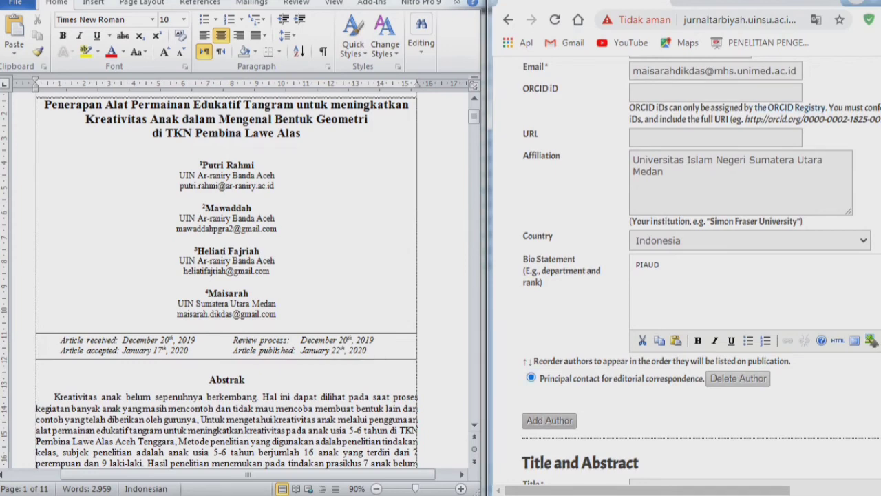
scroll(688, 276, up, 20)
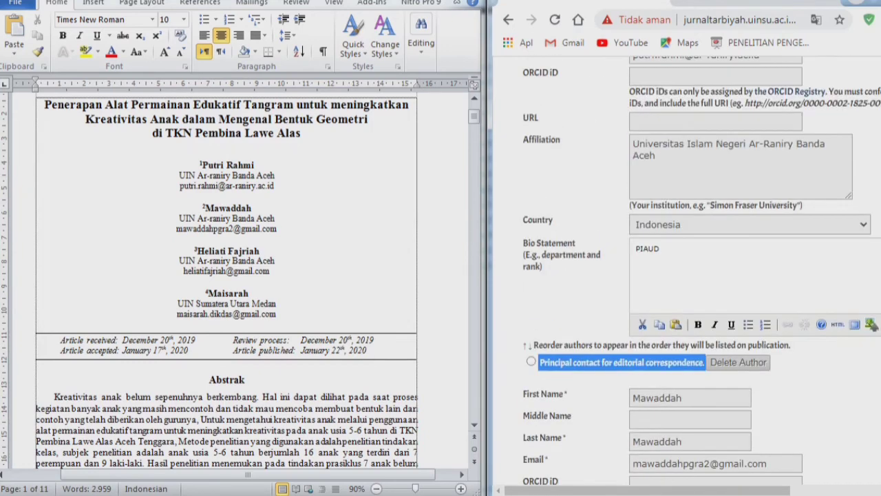
click(621, 363)
scroll(688, 276, up, 2)
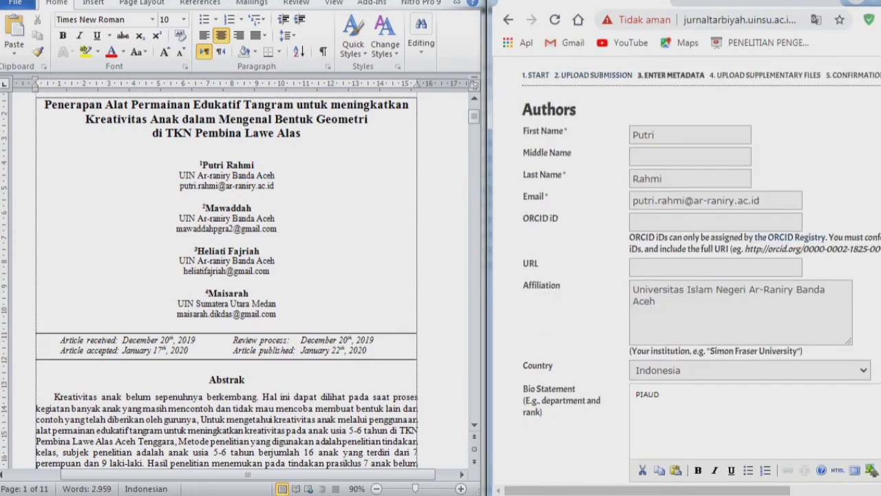
scroll(688, 276, down, 14)
scroll(688, 275, down, 9)
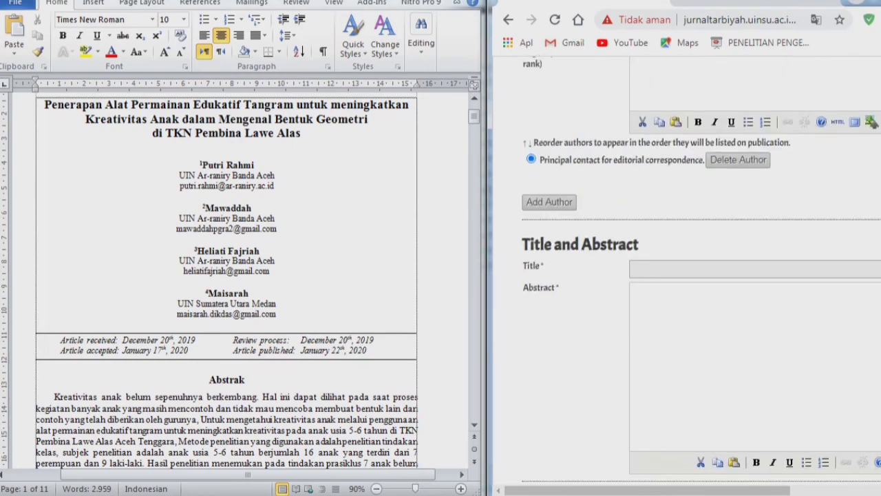
scroll(688, 276, down, 1)
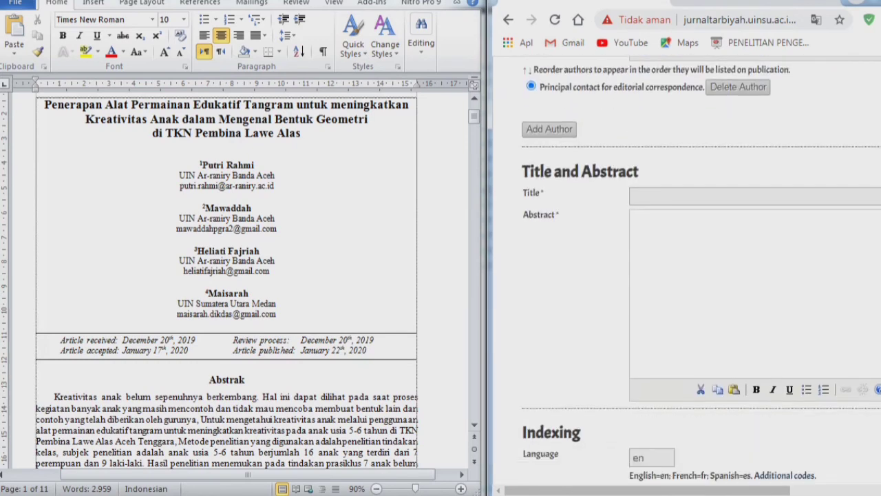
- Copy the three-line Tangram article title from Word into the Title field
scroll(689, 275, down, 1)
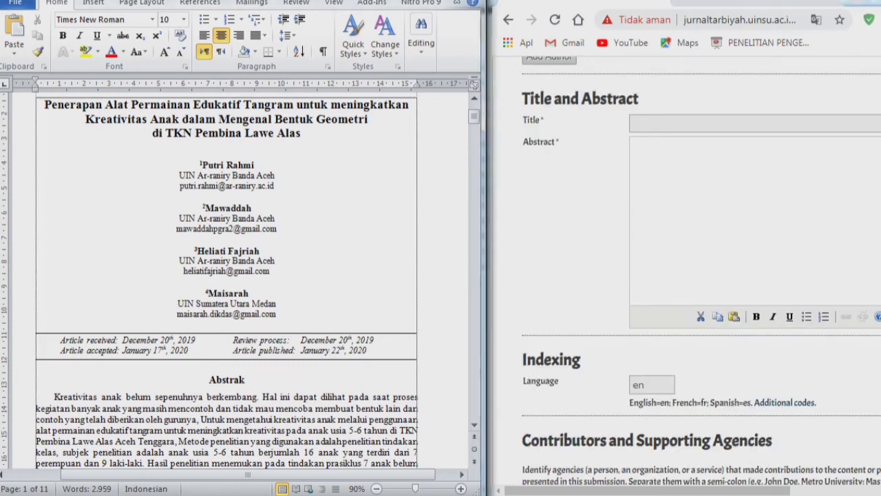
drag(44, 104, 301, 133)
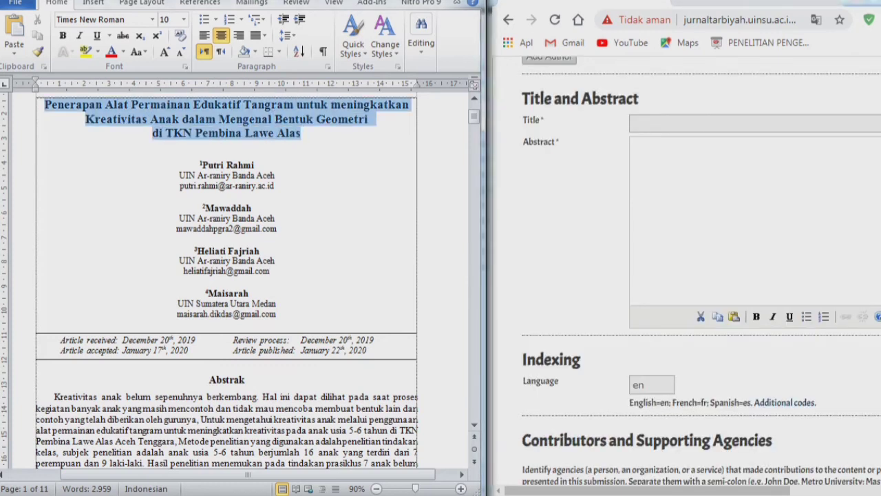
key(ctrl+c)
click(688, 123)
key(ctrl+v)
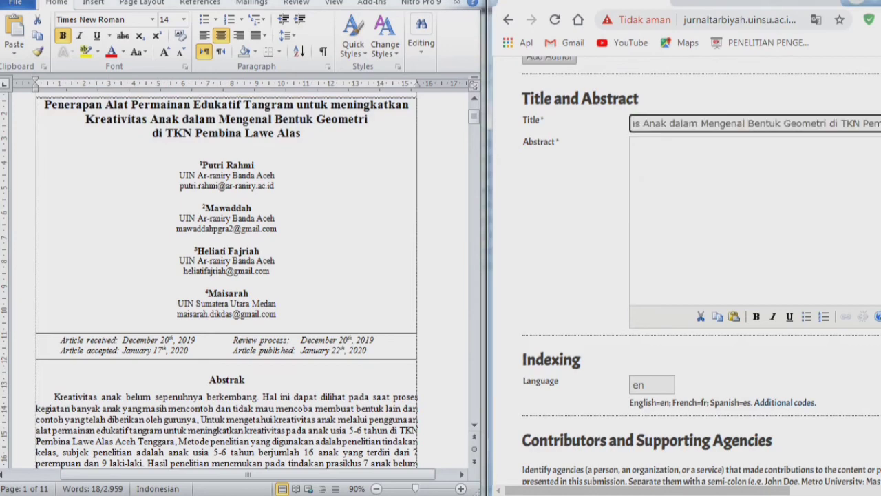
- Paste the manuscript's English abstract into the Abstract box, keeping Language at en
click(54, 397)
scroll(227, 276, down, 6)
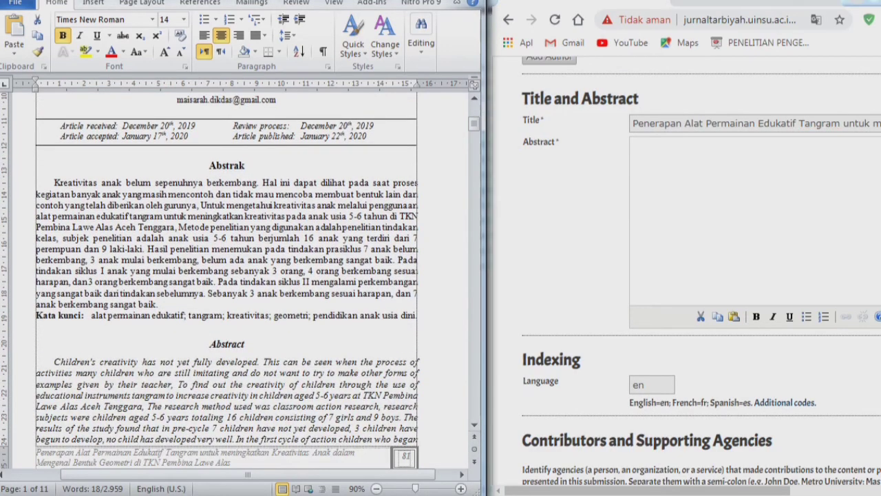
scroll(228, 275, down, 3)
click(56, 270)
scroll(228, 276, down, 8)
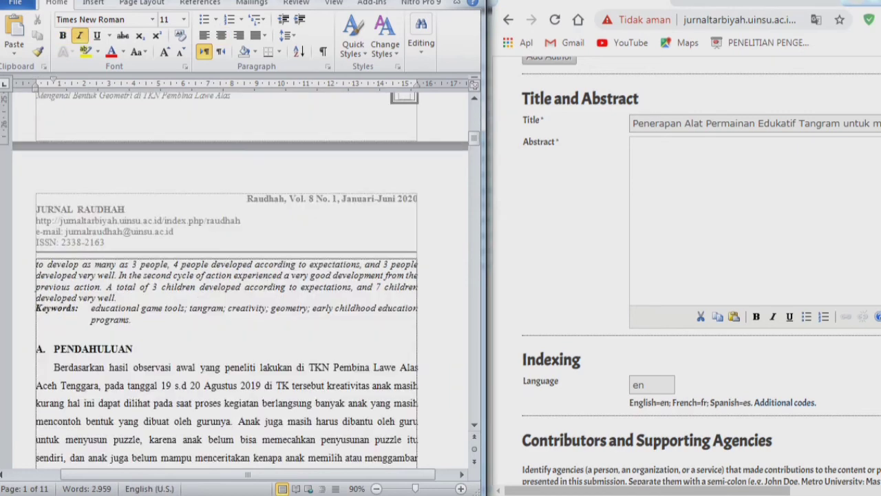
shift+click(119, 298)
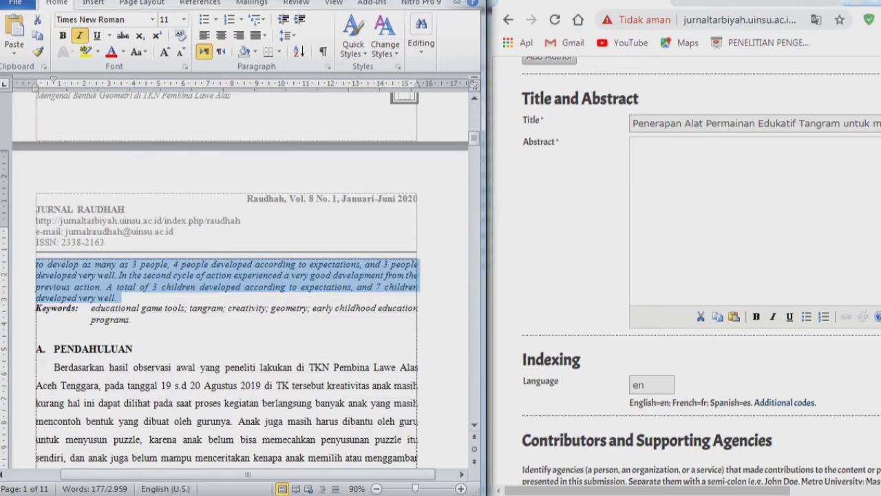
click(636, 146)
key(ctrl+v)
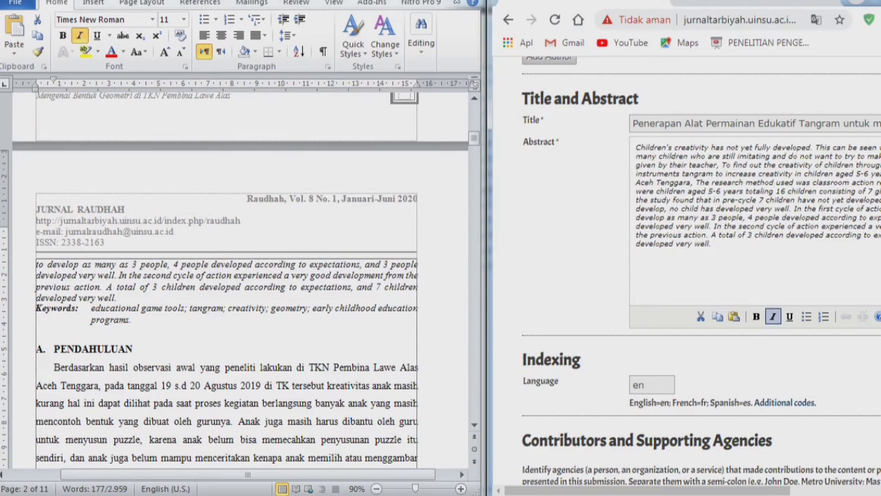
click(648, 385)
click(736, 375)
scroll(702, 275, down, 5)
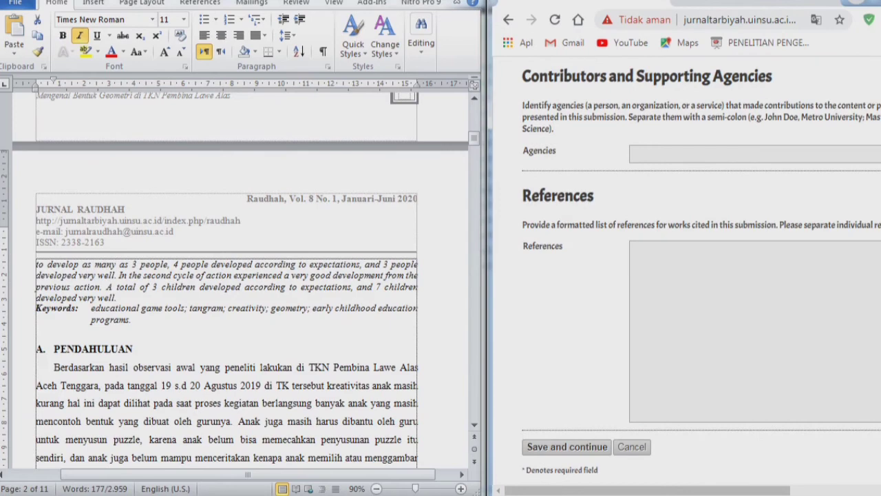
key(ctrl+minus)
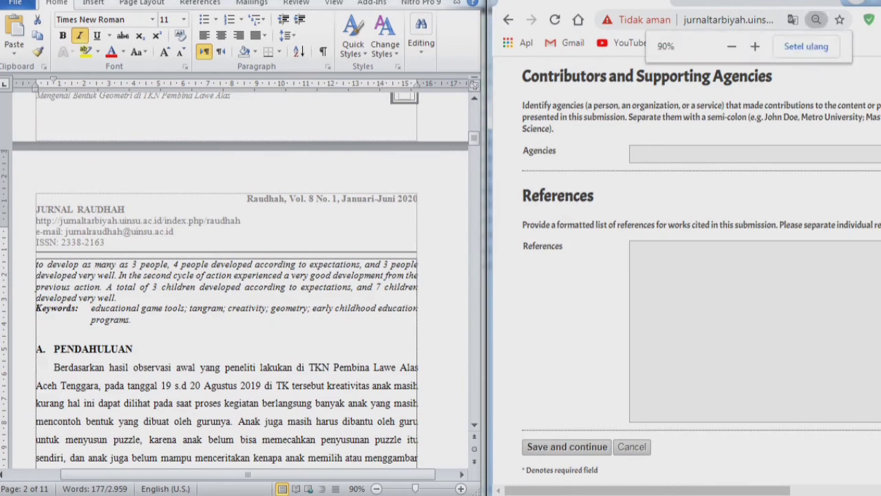
scroll(700, 276, up, 5)
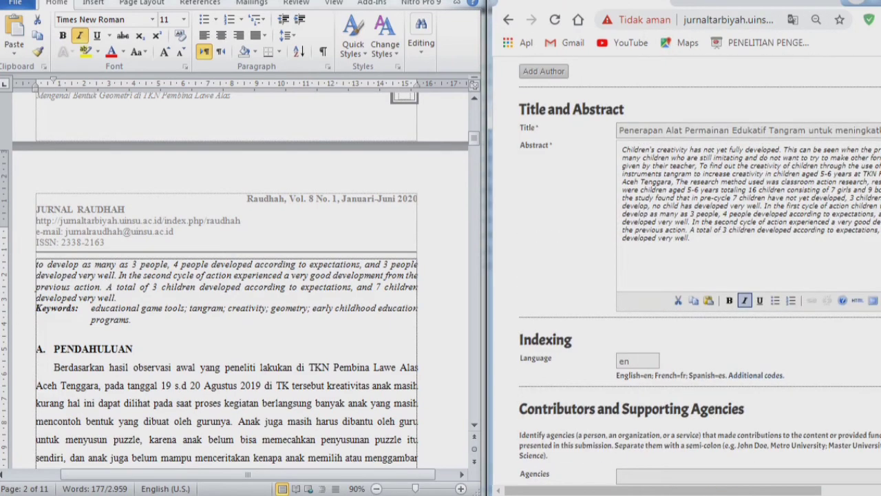
scroll(700, 275, up, 3)
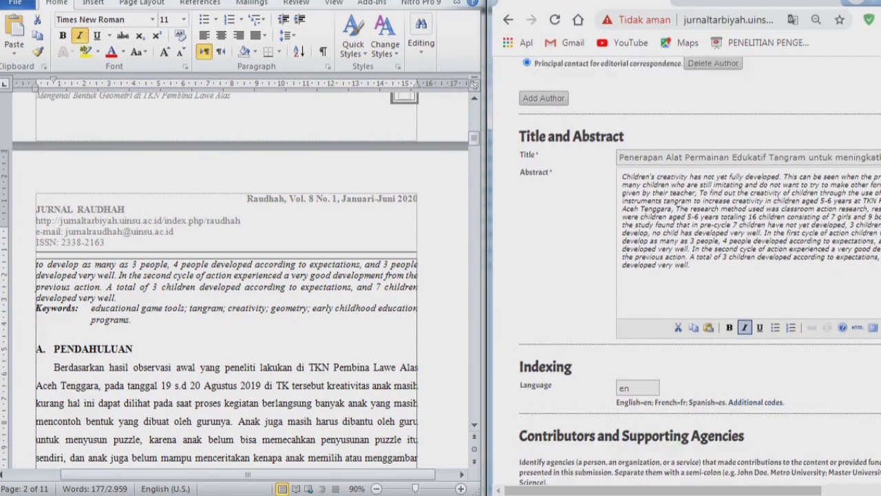
scroll(700, 275, down, 6)
scroll(700, 275, up, 2)
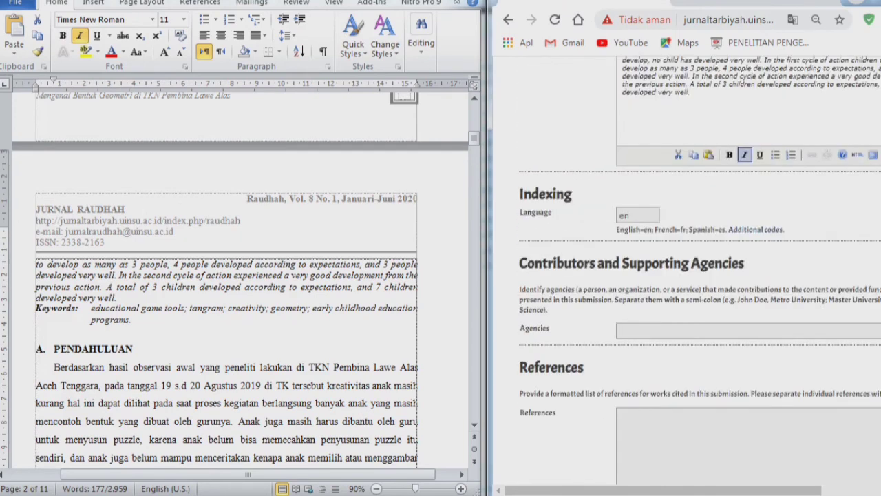
scroll(700, 276, down, 2)
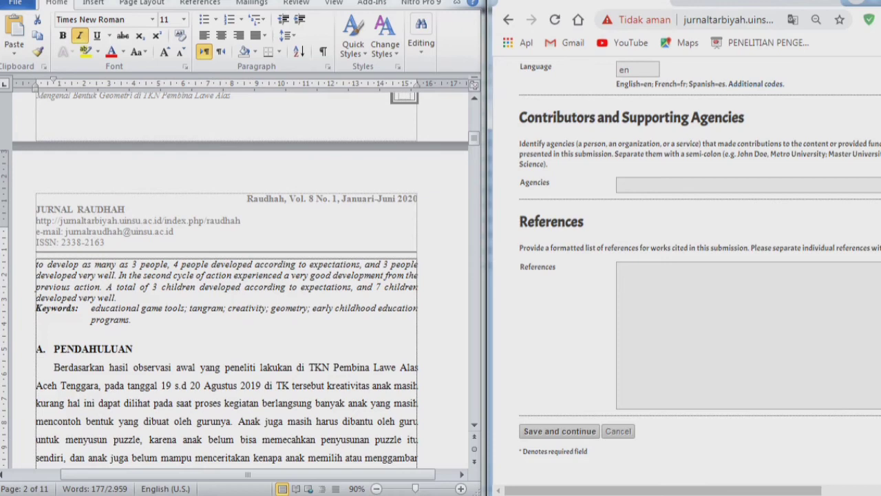
- Copy the DAFTAR PUSTAKA reference list from Word into the OJS References field
click(749, 185)
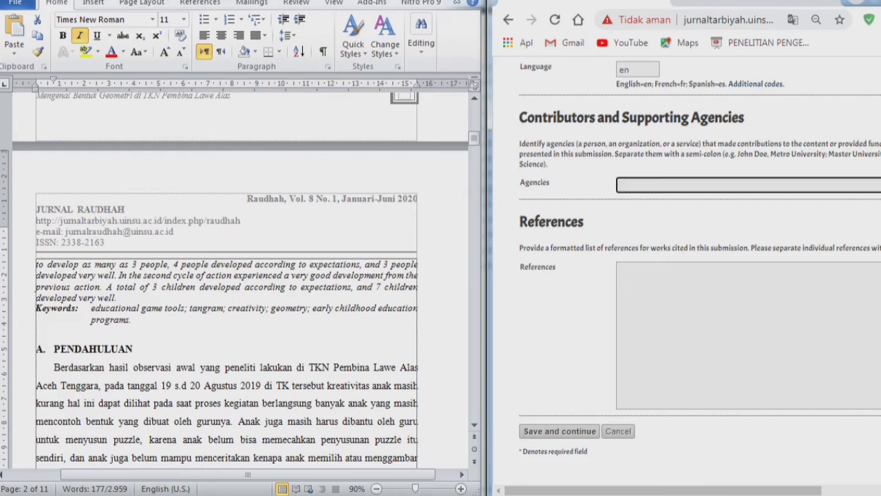
key(alt+Tab)
scroll(240, 280, down, 5)
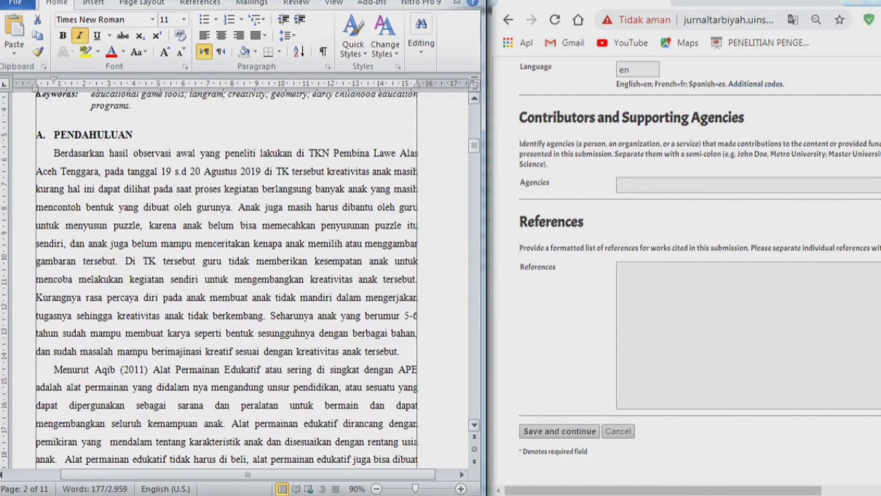
drag(475, 147, 475, 411)
scroll(240, 280, up, 3)
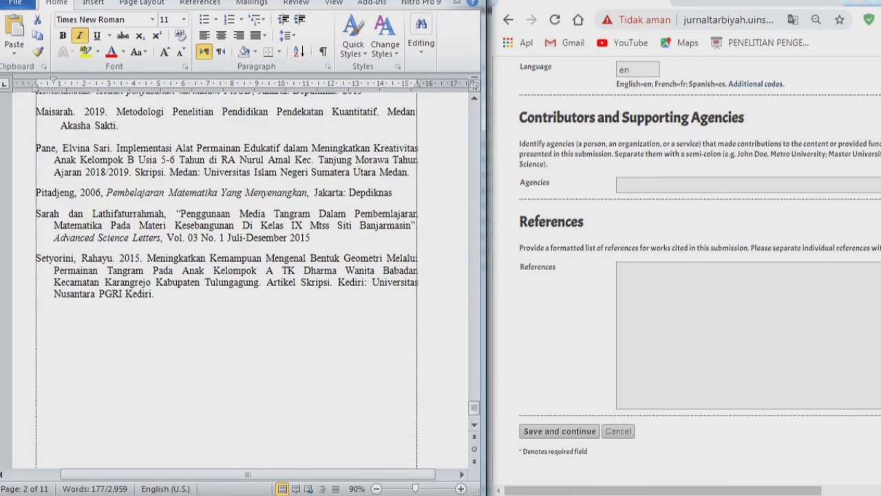
click(155, 294)
scroll(154, 294, up, 3)
scroll(241, 280, up, 8)
scroll(241, 280, down, 1)
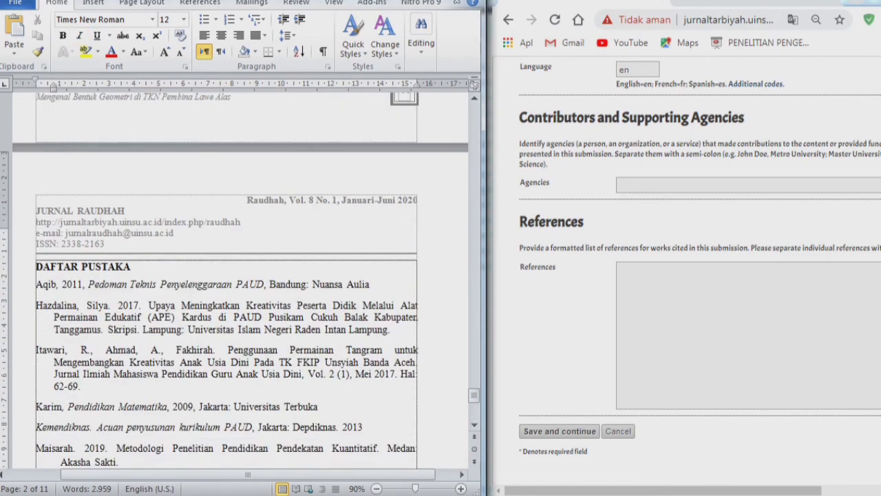
shift+click(37, 285)
key(ctrl+c)
click(716, 330)
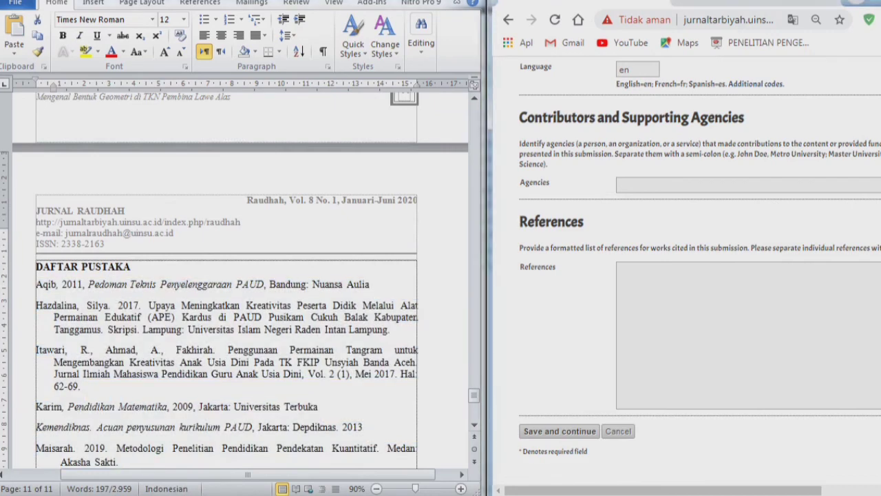
key(ctrl+v)
- Check the pasted references against the document and save the metadata step
click(82, 284)
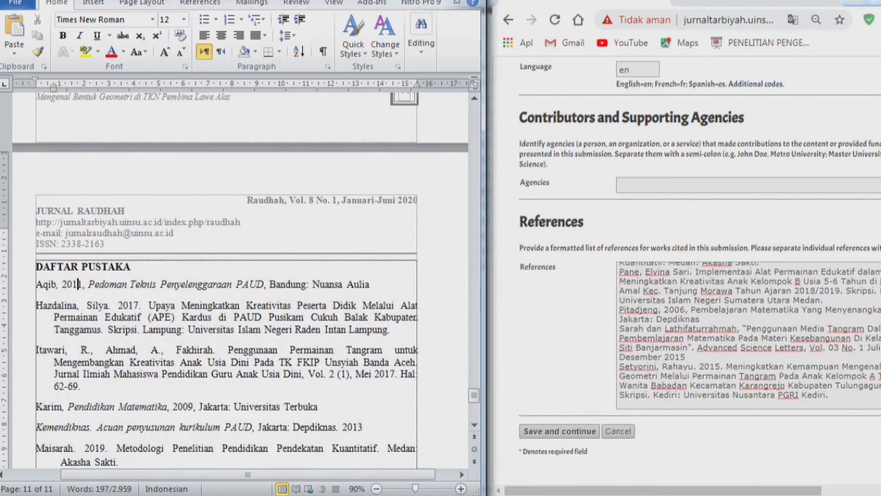
scroll(68, 284, down, 7)
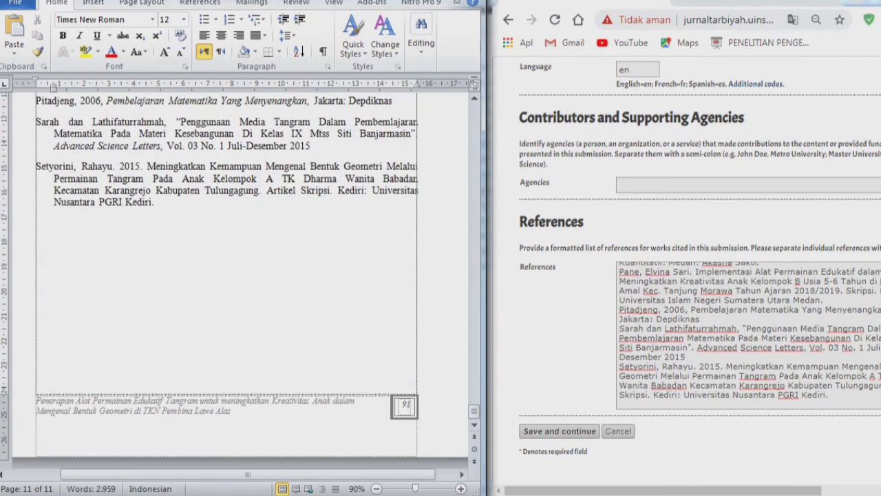
click(68, 237)
scroll(67, 237, up, 7)
scroll(227, 275, up, 10)
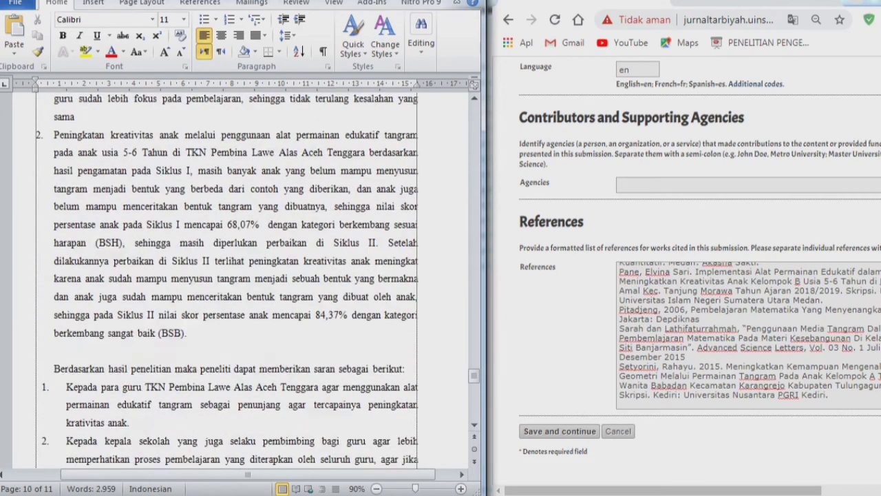
click(701, 318)
scroll(701, 318, down, 3)
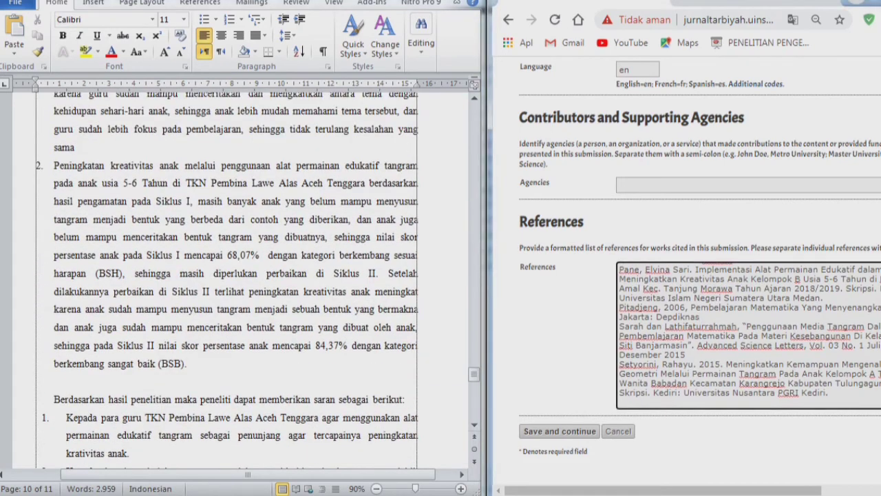
click(560, 358)
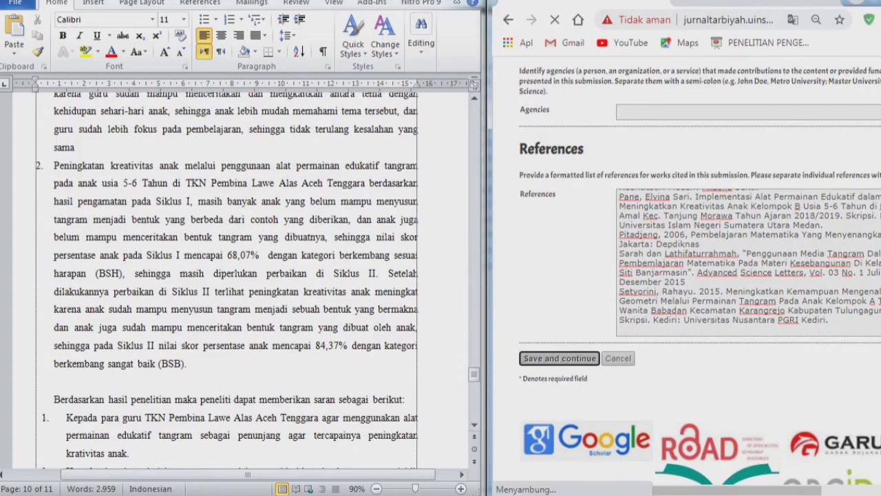
- Maximize the browser and highlight Step 4's optional-step explanation and the submission step names
key(super+Up)
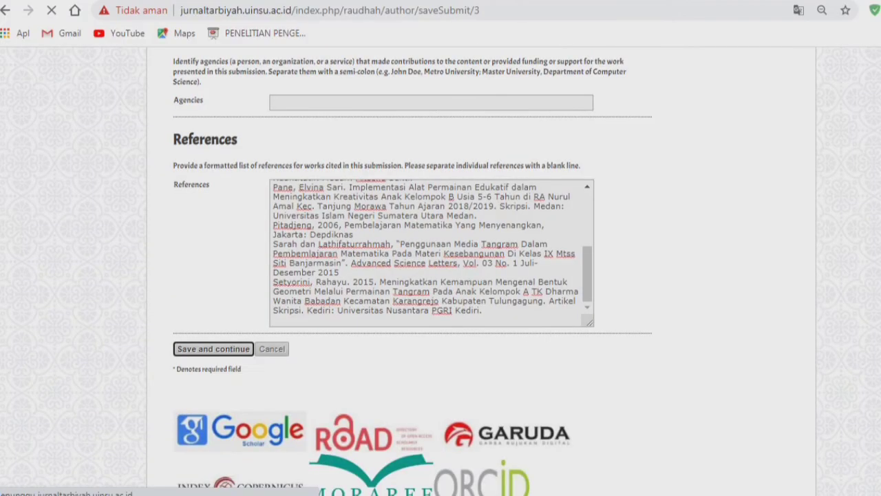
scroll(440, 269, up, 5)
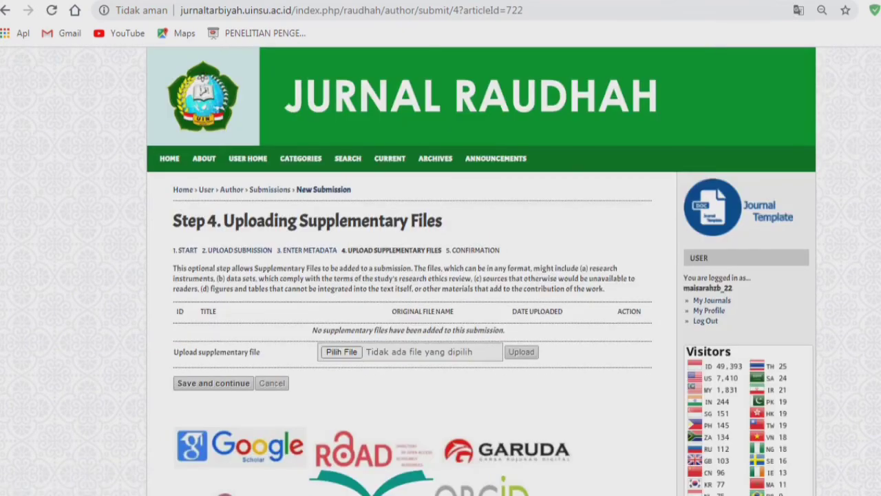
scroll(441, 269, down, 3)
scroll(441, 269, up, 2)
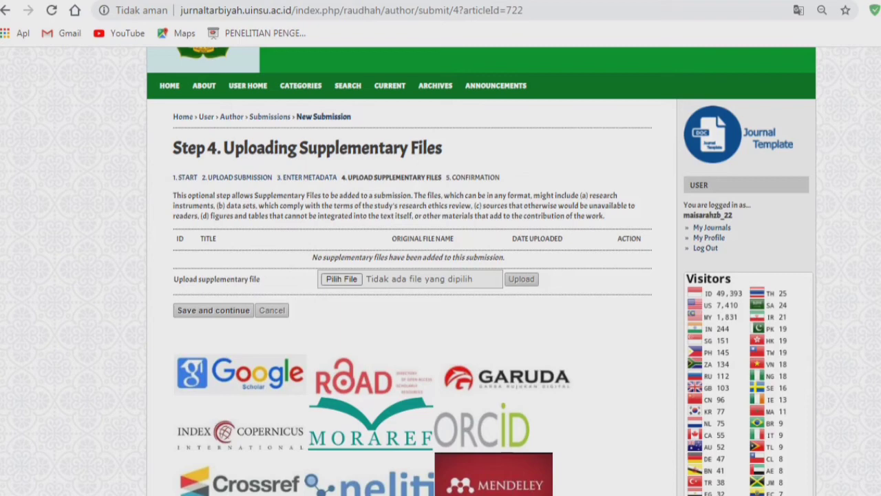
scroll(440, 275, down, 1)
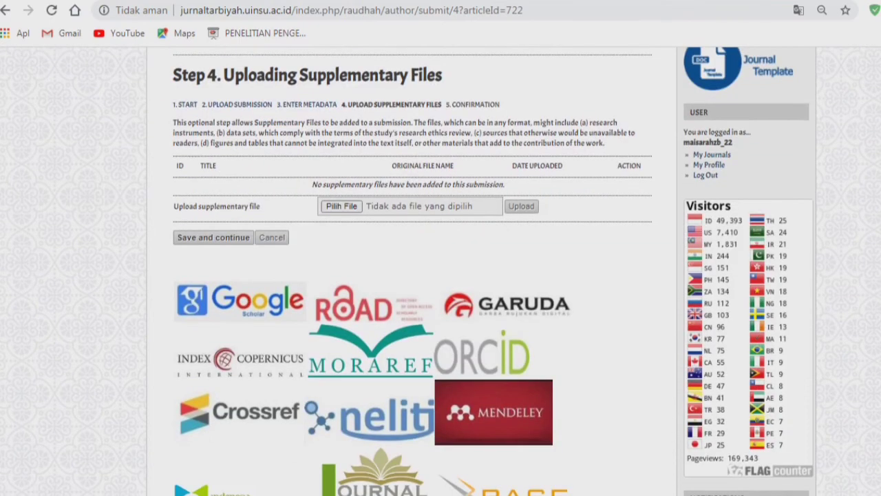
drag(232, 105, 415, 123)
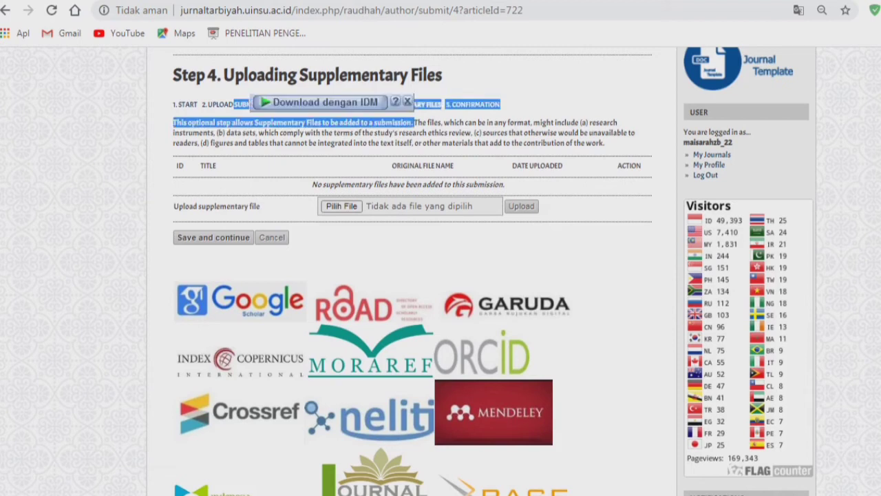
click(415, 124)
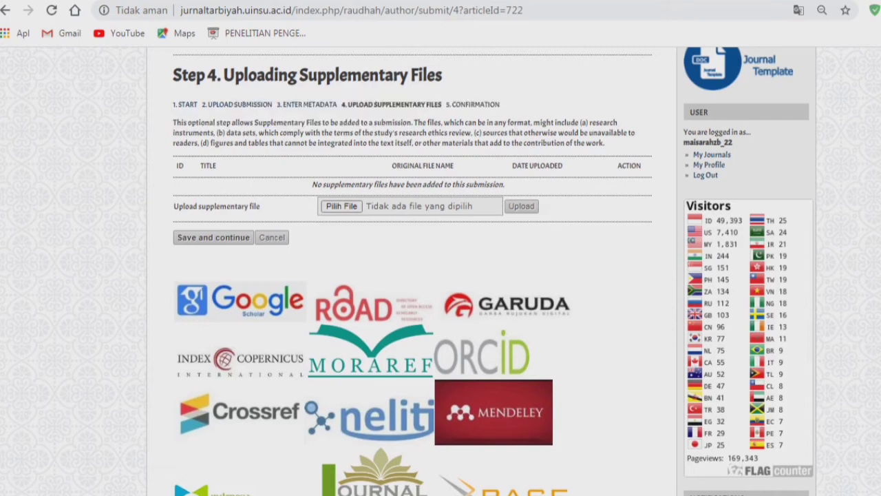
drag(442, 105, 234, 104)
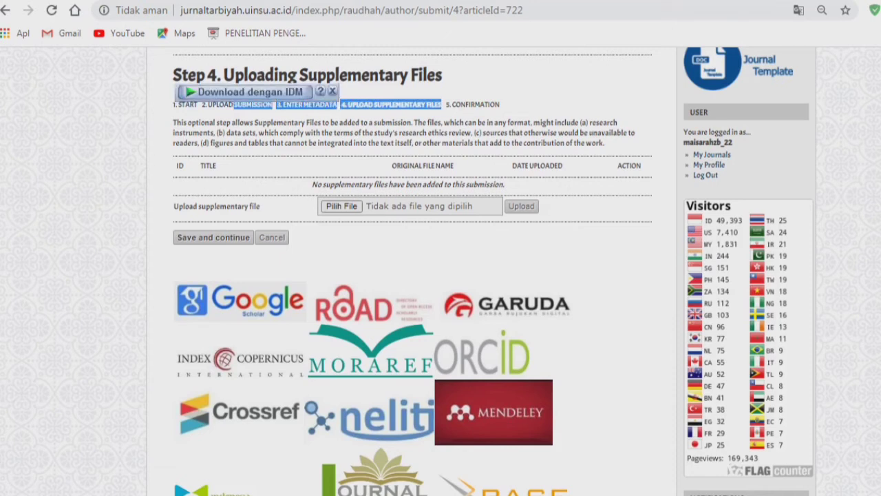
click(235, 112)
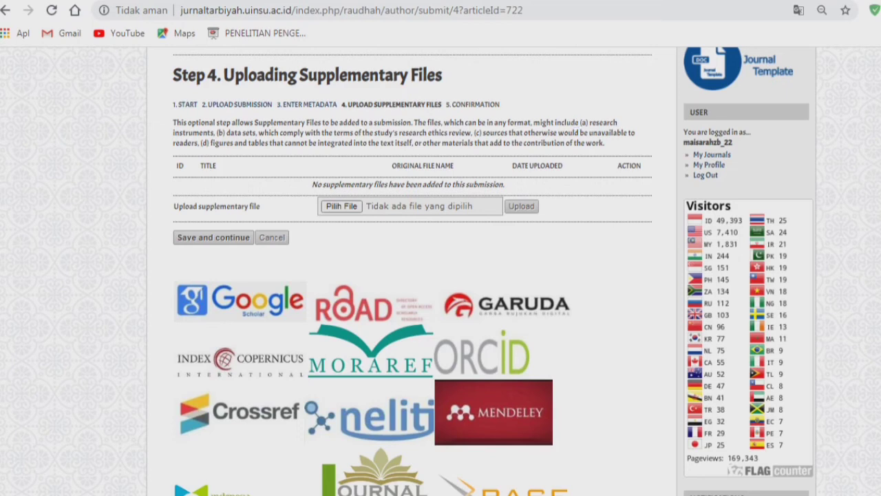
- Highlight the allowed supplementary file types, then save Step 4 with no supplementary files
drag(581, 122, 481, 133)
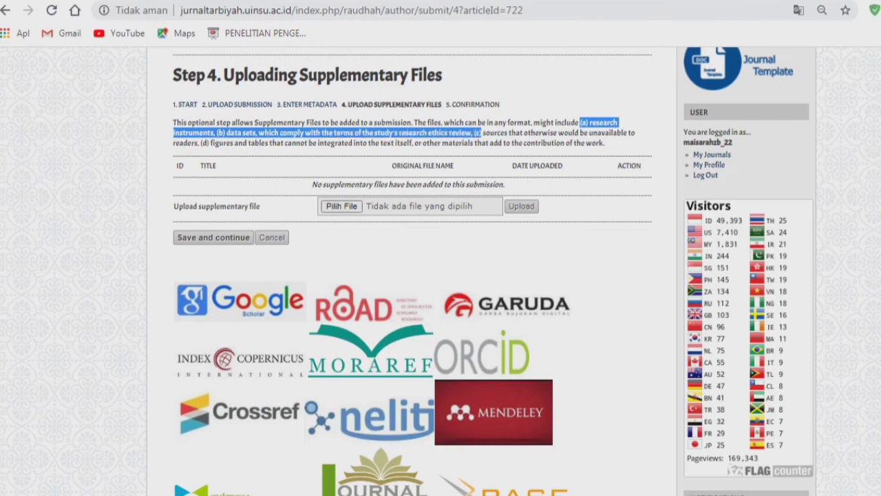
drag(482, 133, 198, 143)
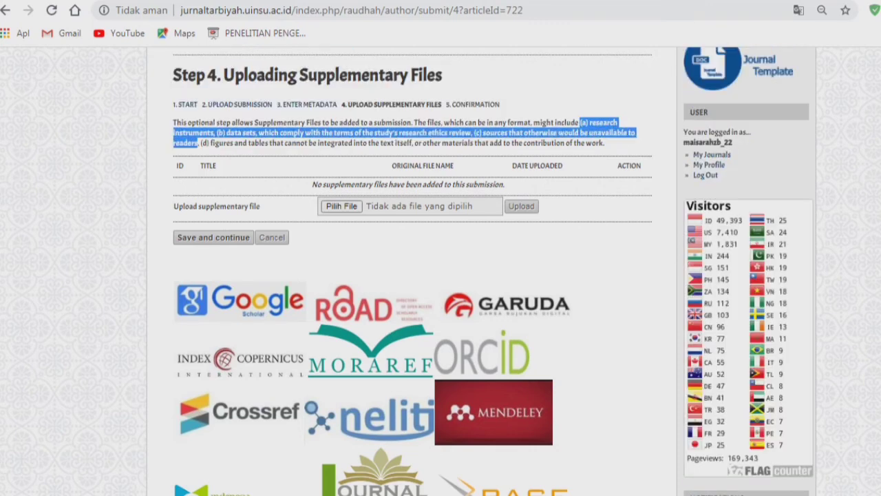
drag(199, 142, 421, 142)
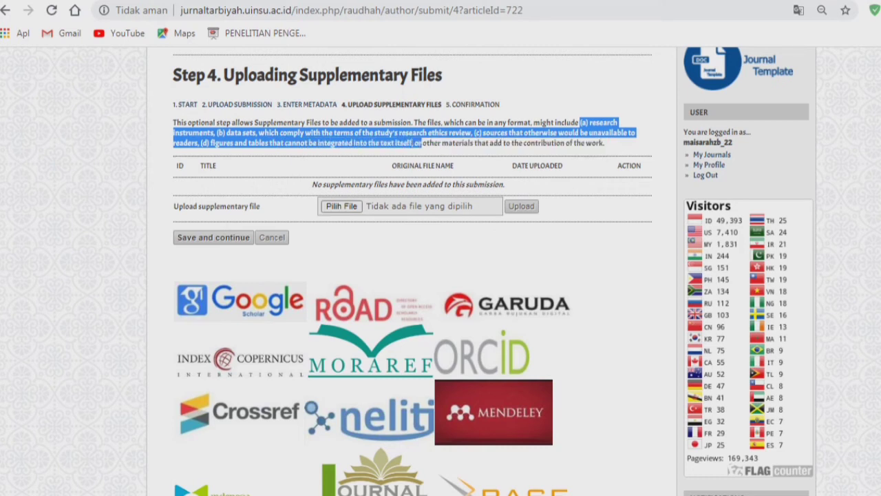
click(422, 143)
drag(606, 142, 172, 122)
click(206, 131)
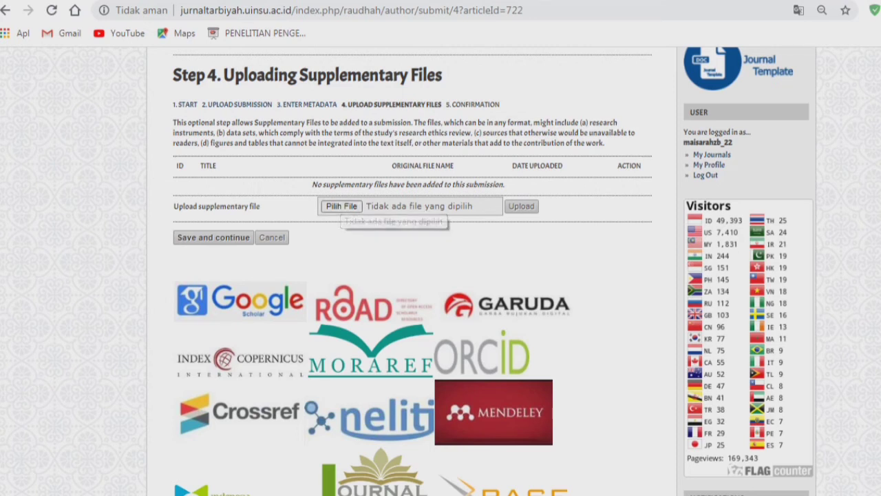
drag(260, 206, 174, 206)
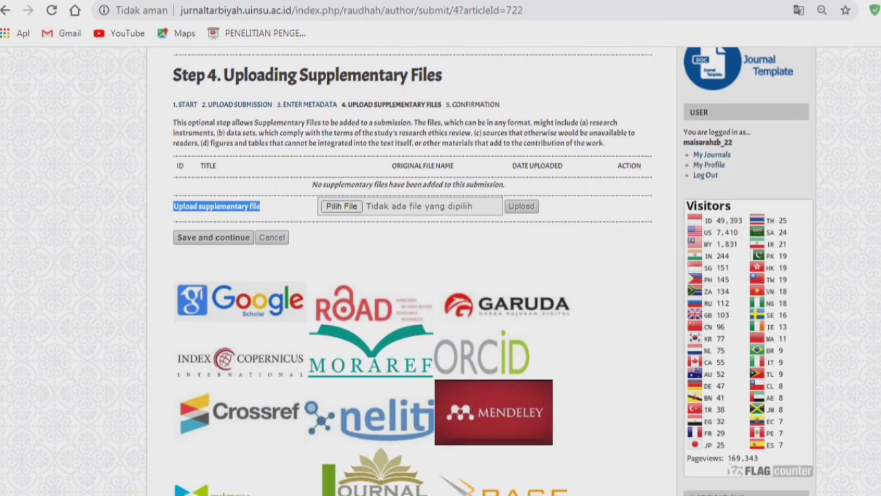
click(214, 237)
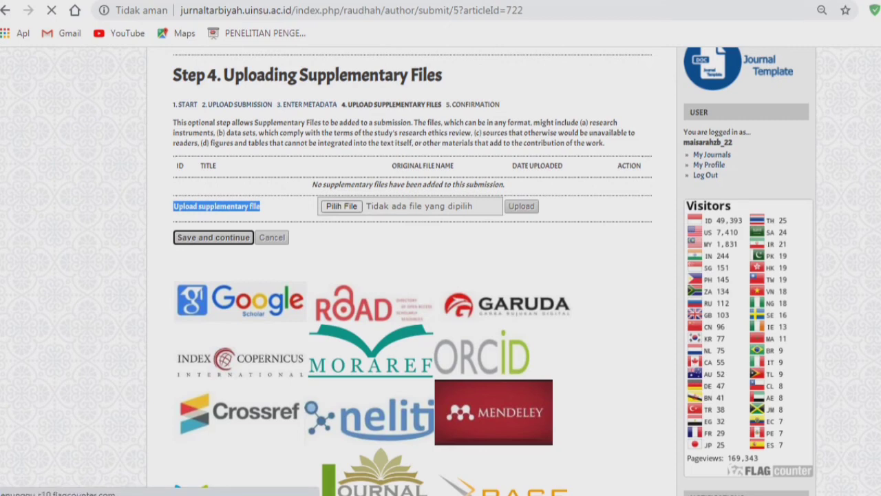
- Review the 138KB Submission File's size, 07-06 date and type, then finish the submission
scroll(441, 275, down, 1)
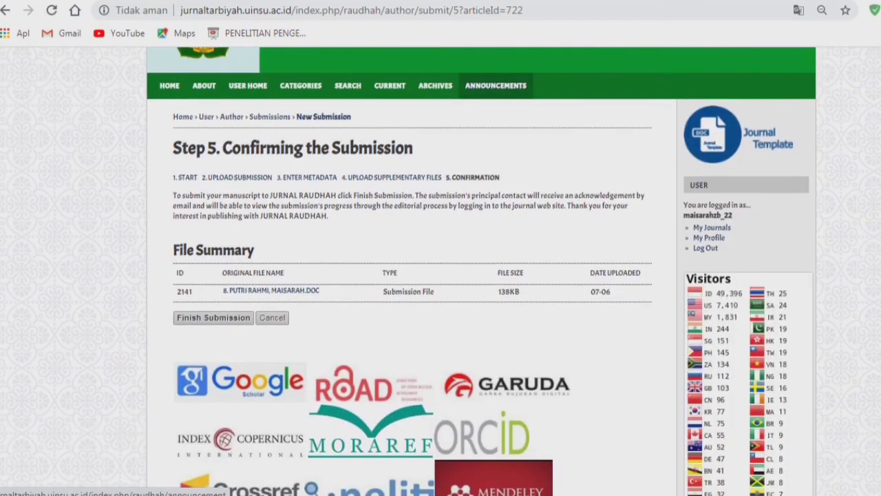
scroll(440, 276, down, 1)
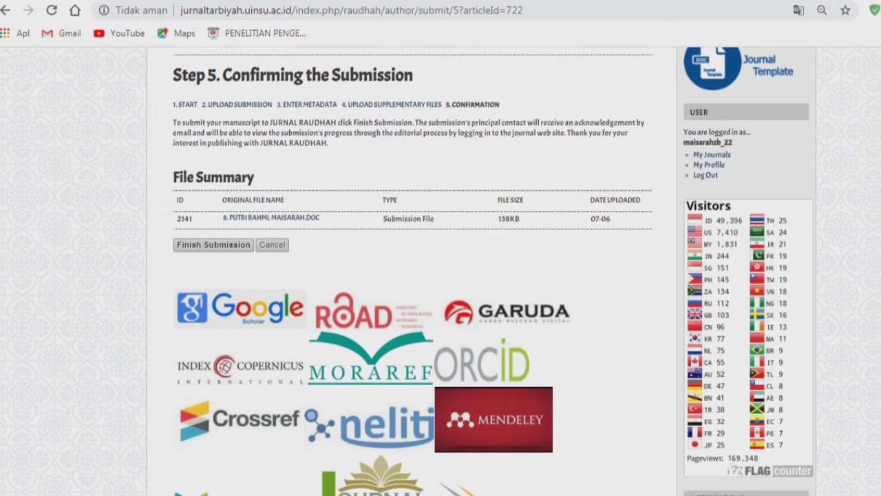
double_click(509, 219)
drag(591, 219, 611, 219)
drag(383, 219, 434, 219)
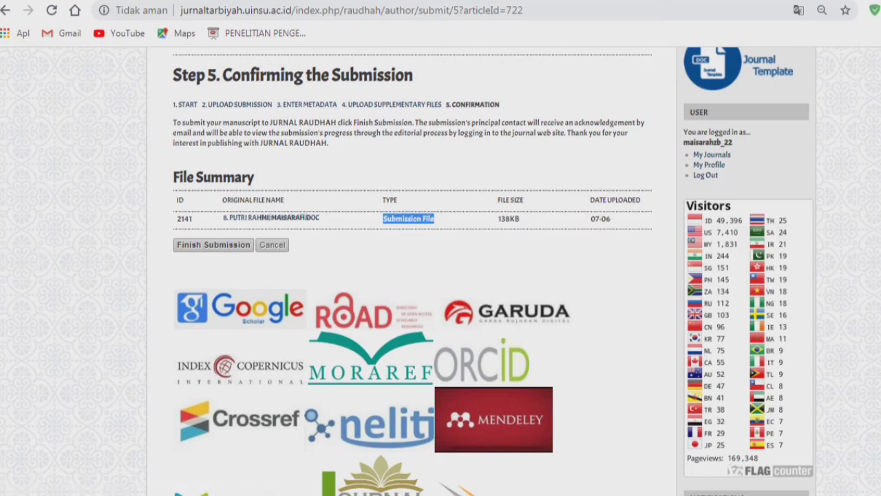
click(214, 245)
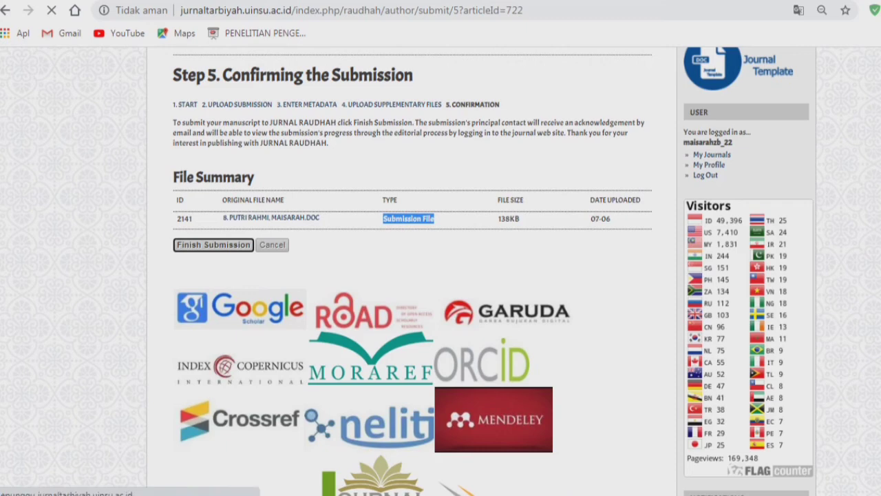
- Highlight checklist steps 5–7 in the Sticky Notes note, then switch back to the journal
click(279, 494)
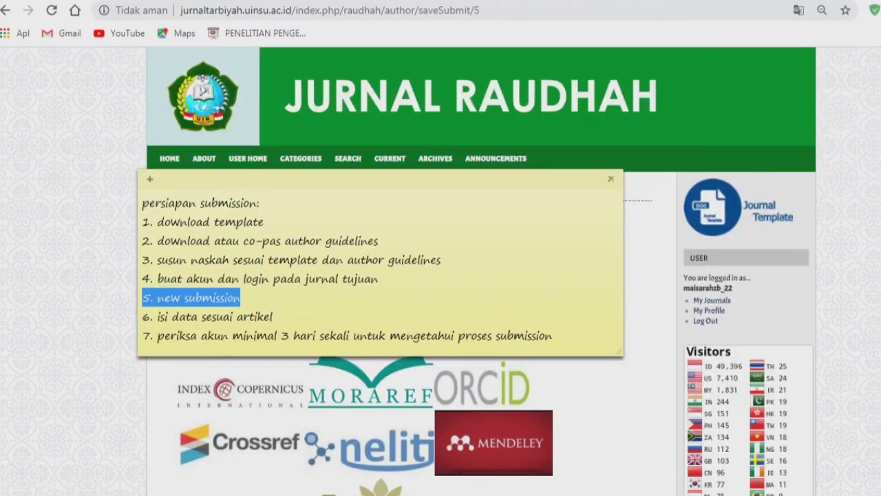
click(249, 241)
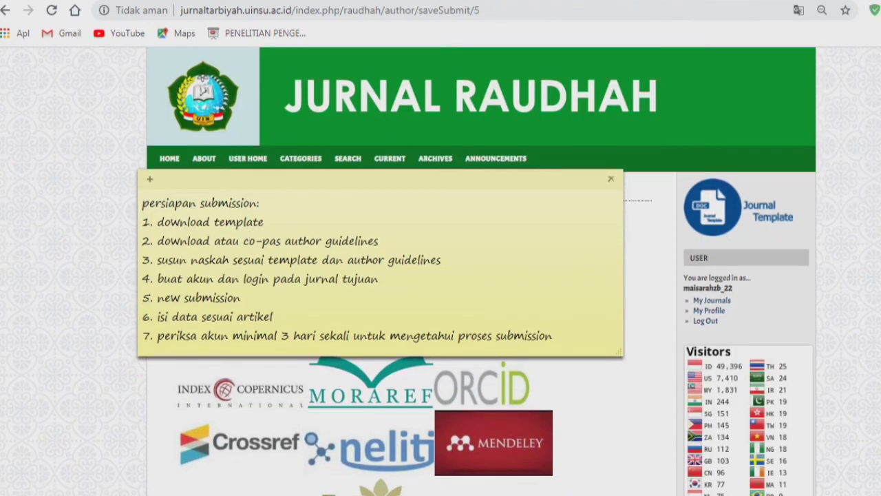
drag(273, 317, 142, 300)
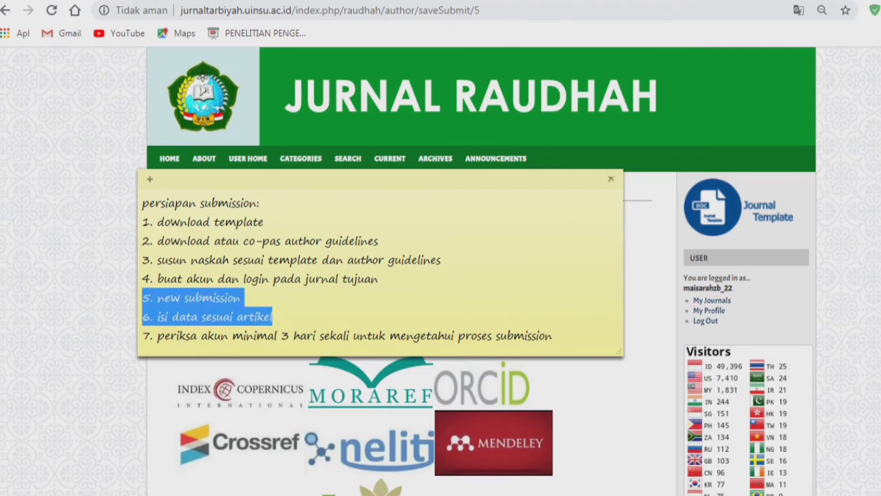
click(336, 335)
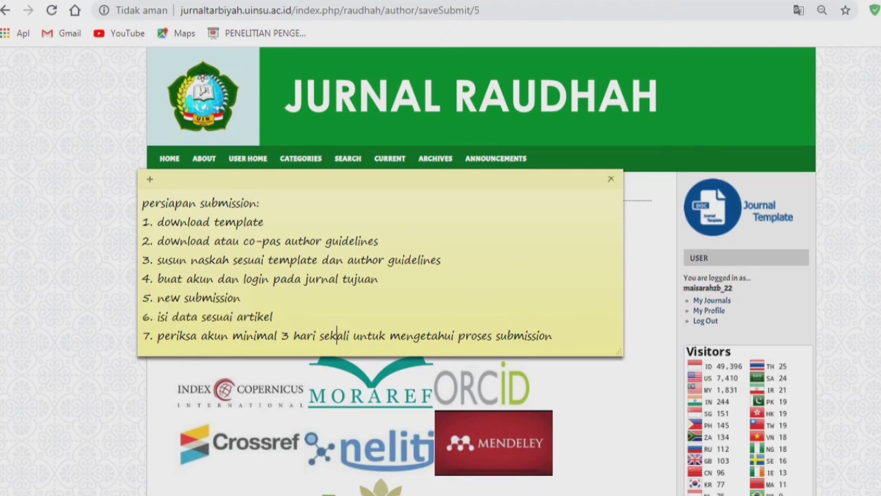
key(End)
drag(553, 336, 142, 336)
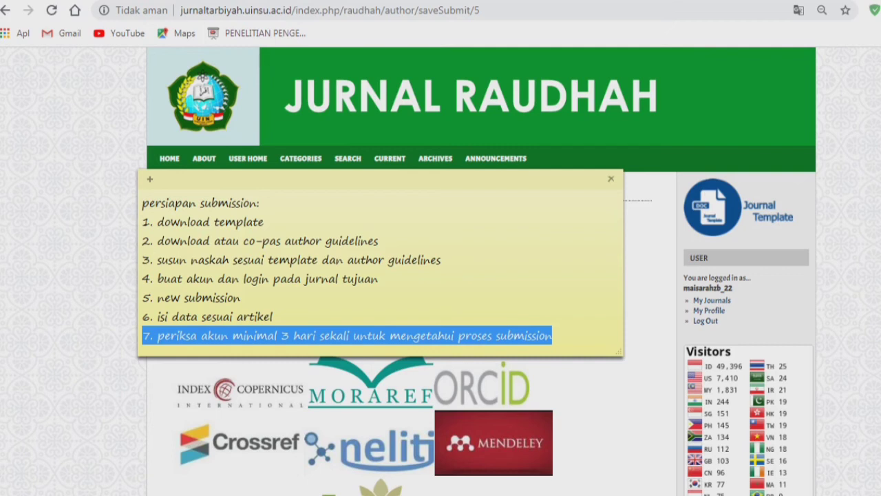
key(alt+Tab)
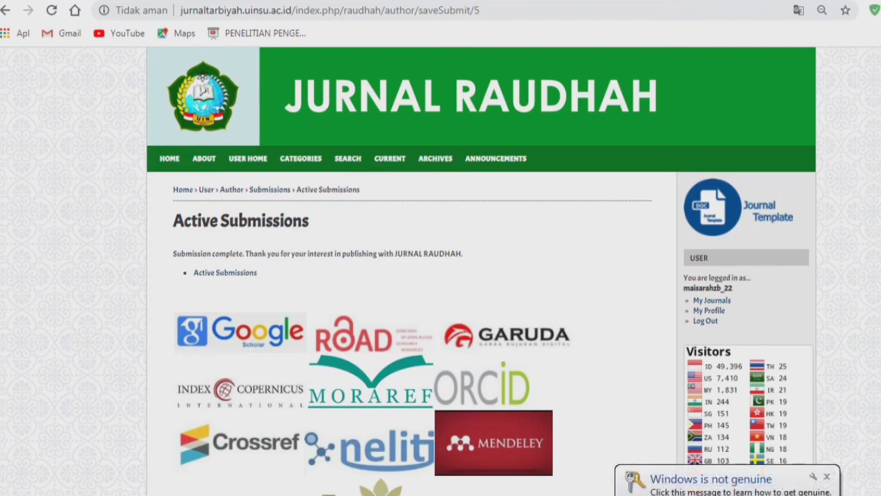
- Zoom in, highlight the Submission complete message, and go to Active Submissions to see article 722
key(ctrl+plus)
key(ctrl+plus)
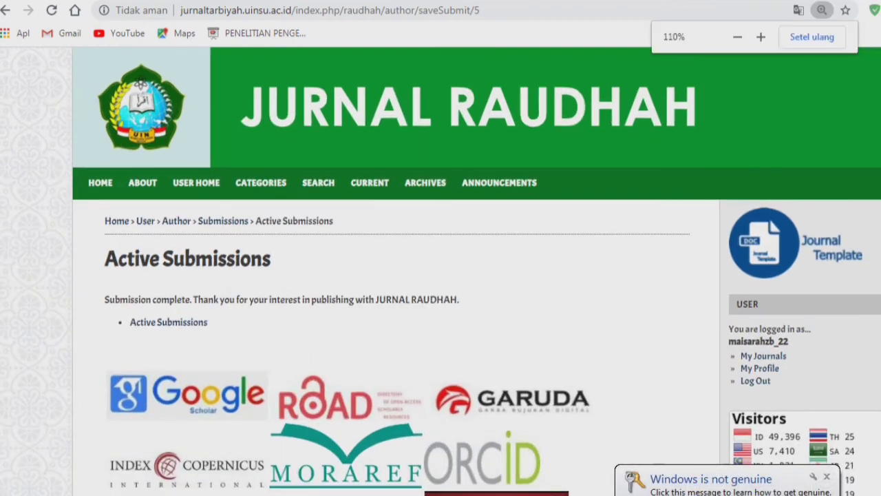
drag(105, 299, 459, 300)
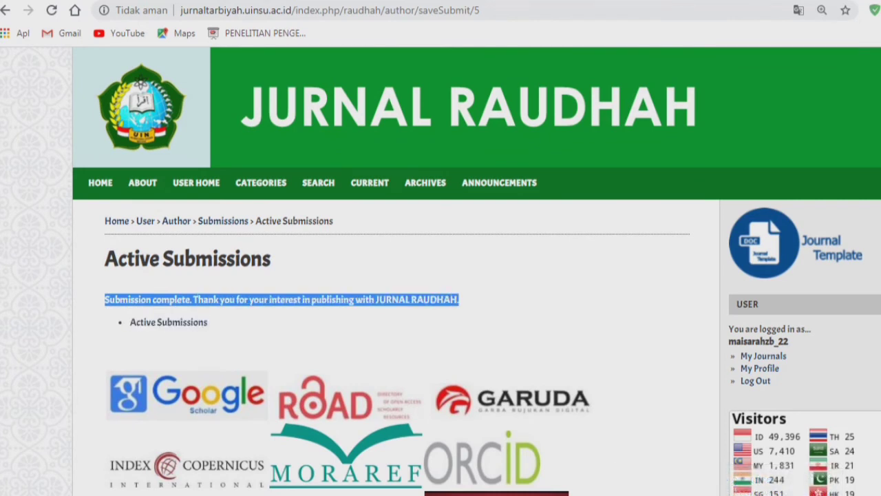
click(435, 300)
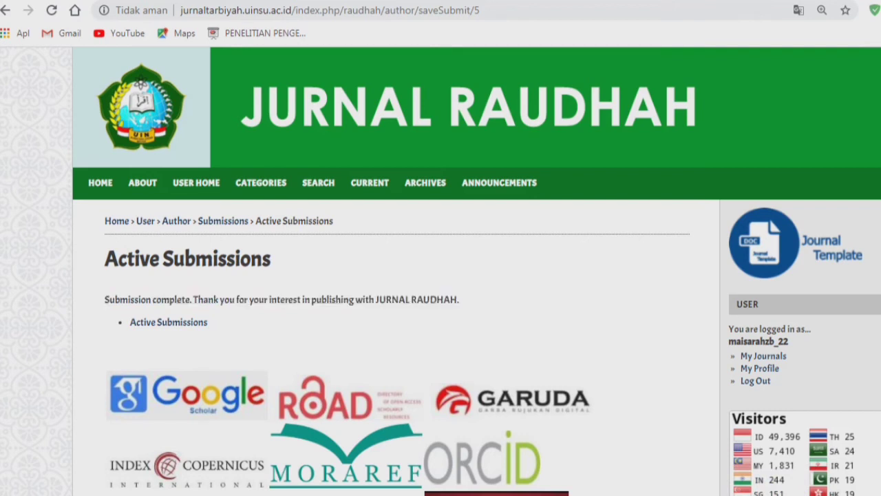
click(169, 322)
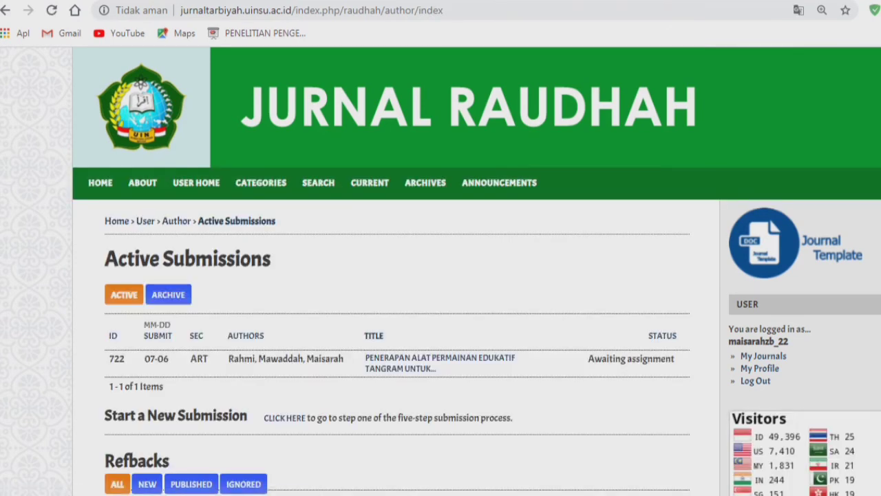
drag(589, 359, 676, 359)
click(676, 359)
drag(588, 359, 675, 359)
click(674, 359)
click(756, 380)
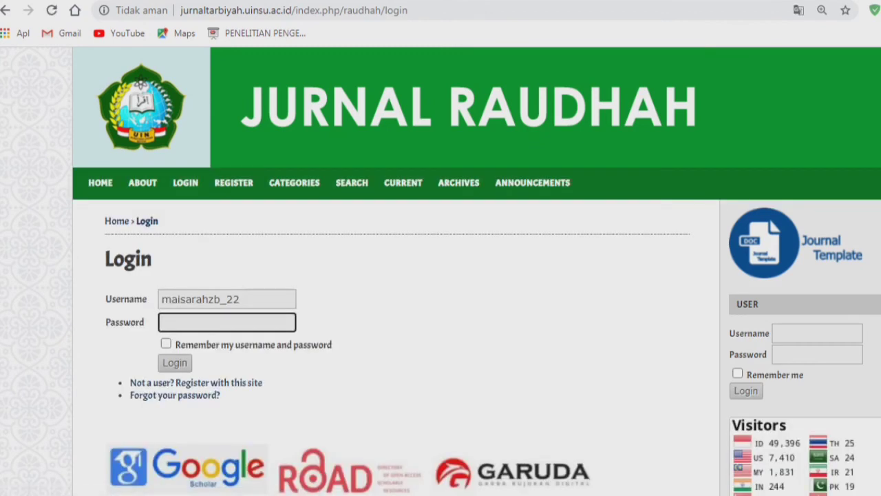
text(********)
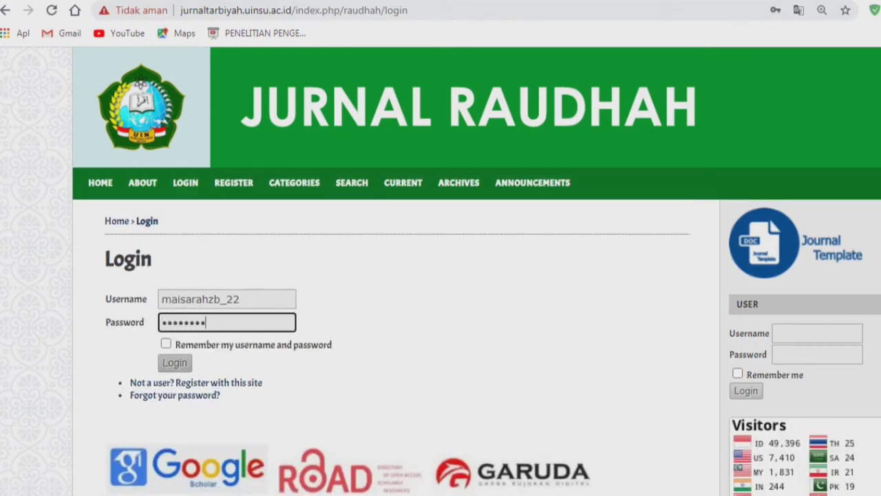
click(175, 363)
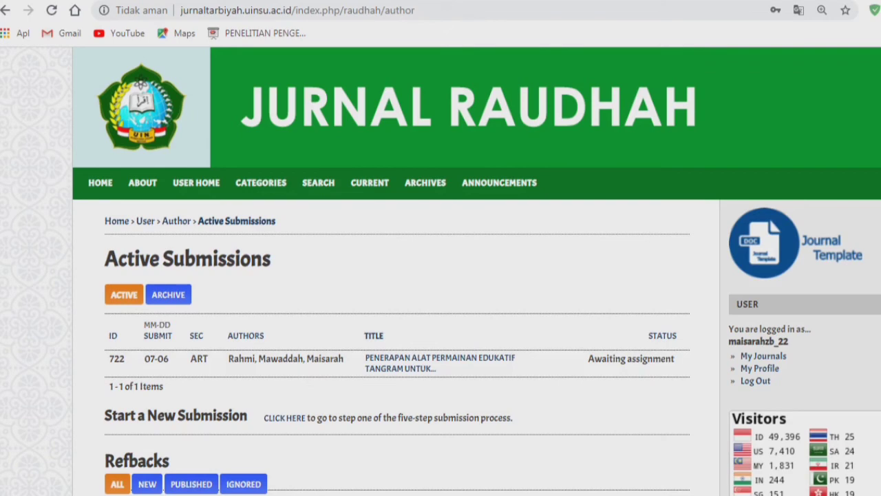
scroll(441, 275, down, 2)
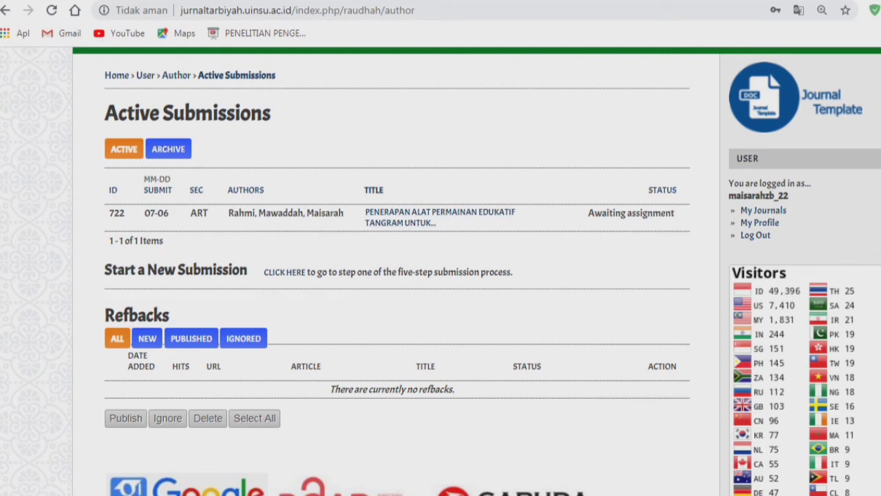
drag(676, 213, 588, 214)
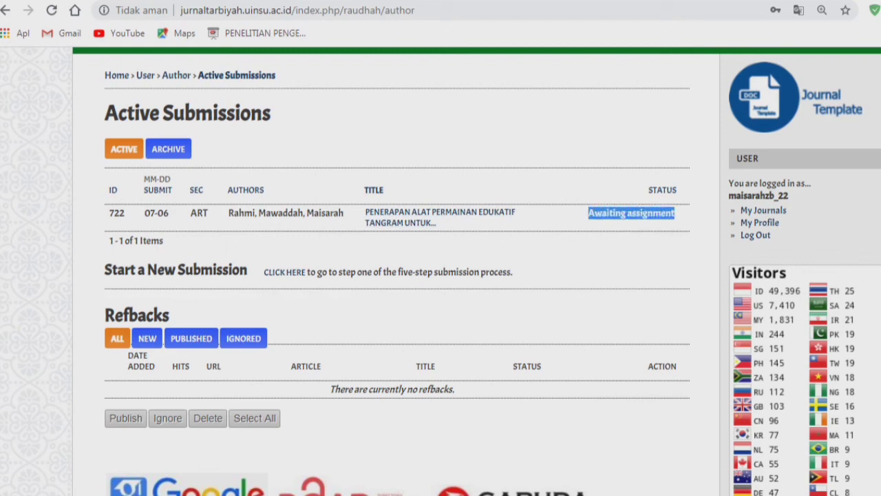
click(677, 214)
drag(676, 213, 588, 213)
click(674, 214)
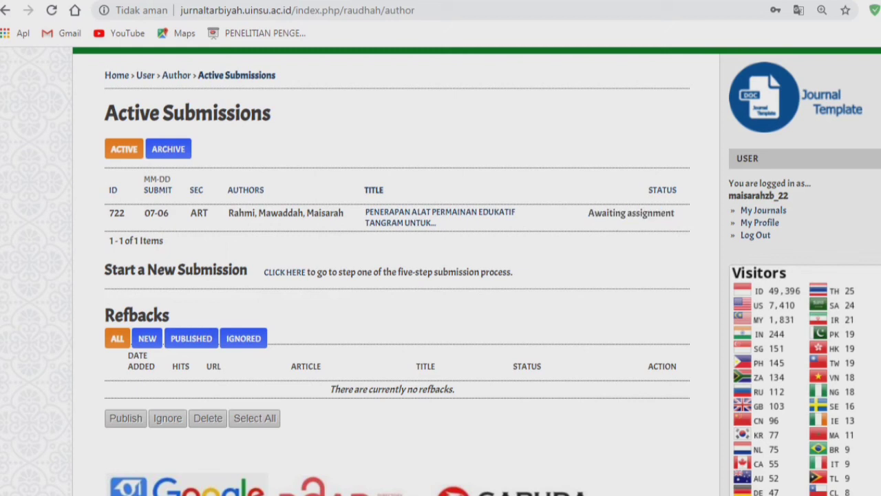